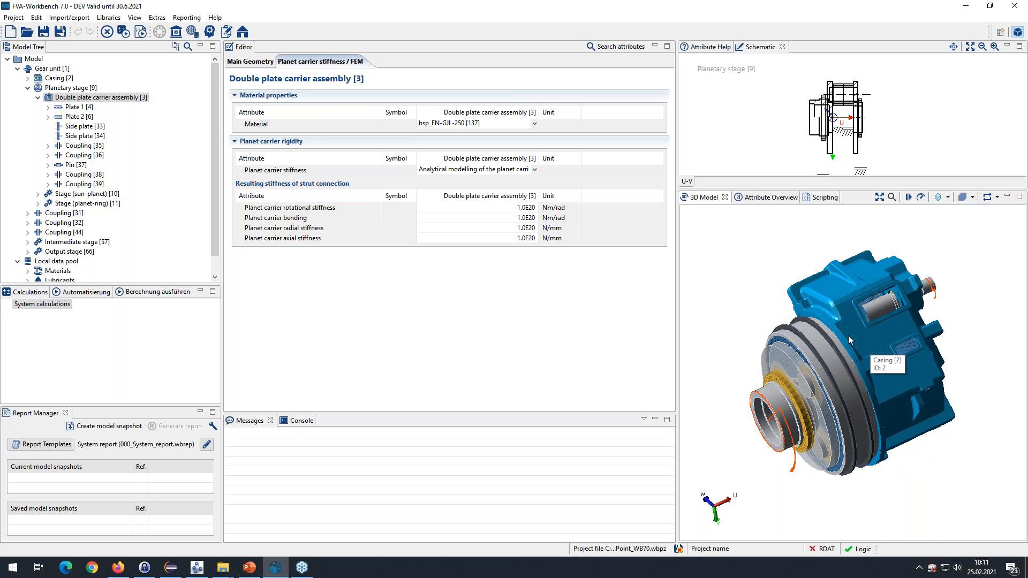
# Step: Hide the casing, examine the gears and planetary stage inside from several angles, and show all components again
pyautogui.click(846, 330)
pyautogui.rightClick(849, 331)
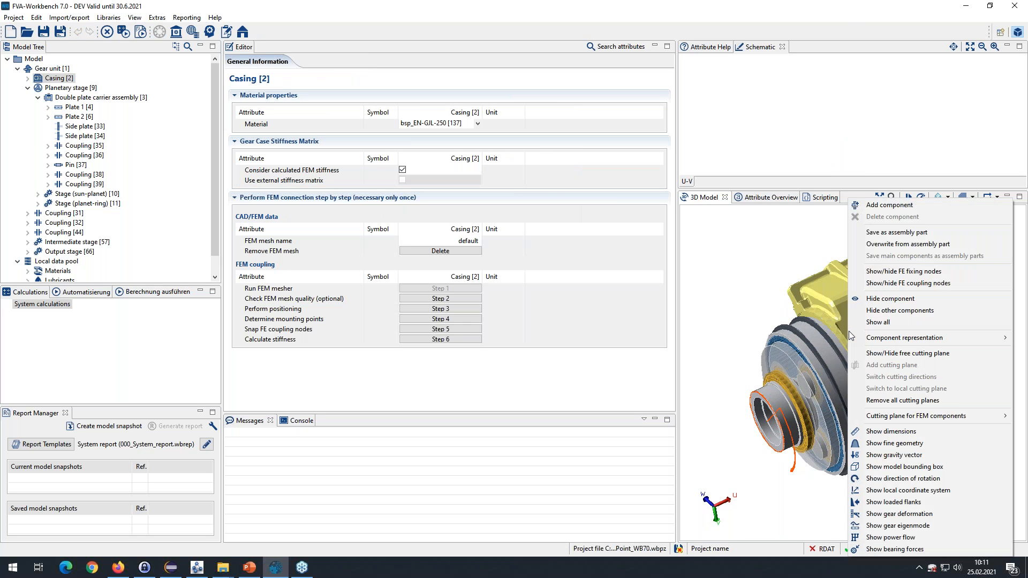
pyautogui.click(890, 301)
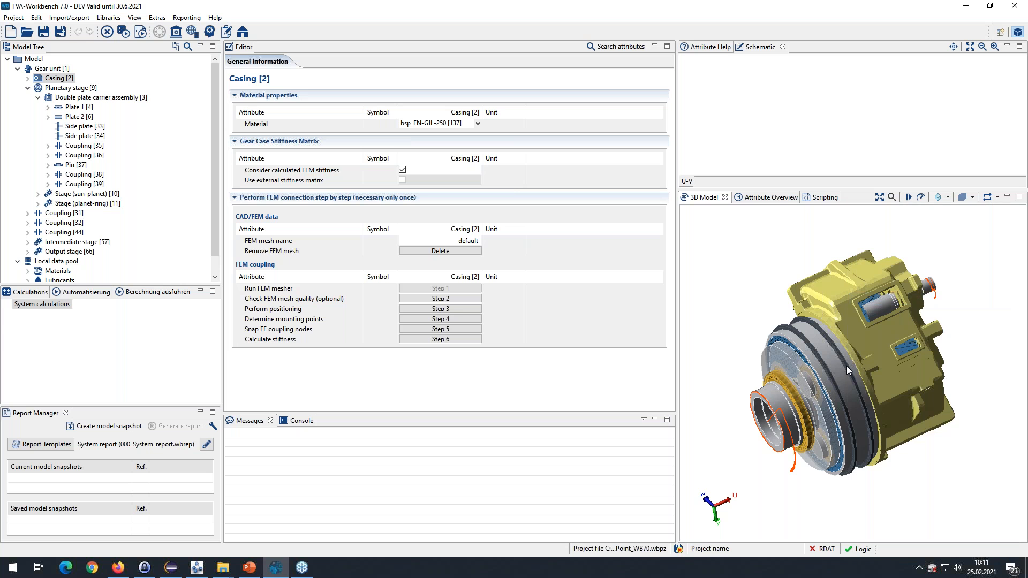
pyautogui.moveTo(828, 380); pyautogui.dragTo(803, 401)
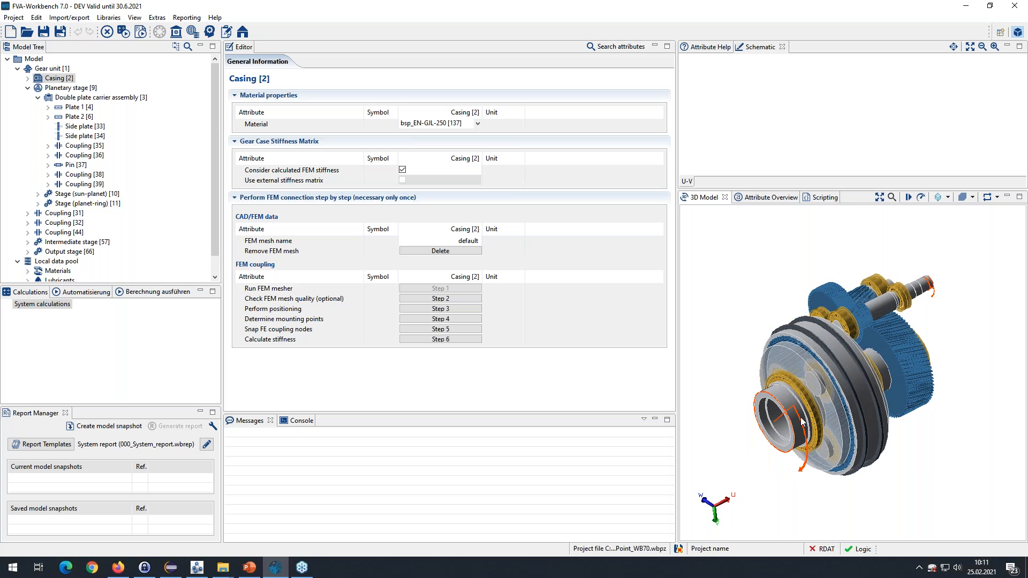
pyautogui.moveTo(842, 386); pyautogui.dragTo(756, 422)
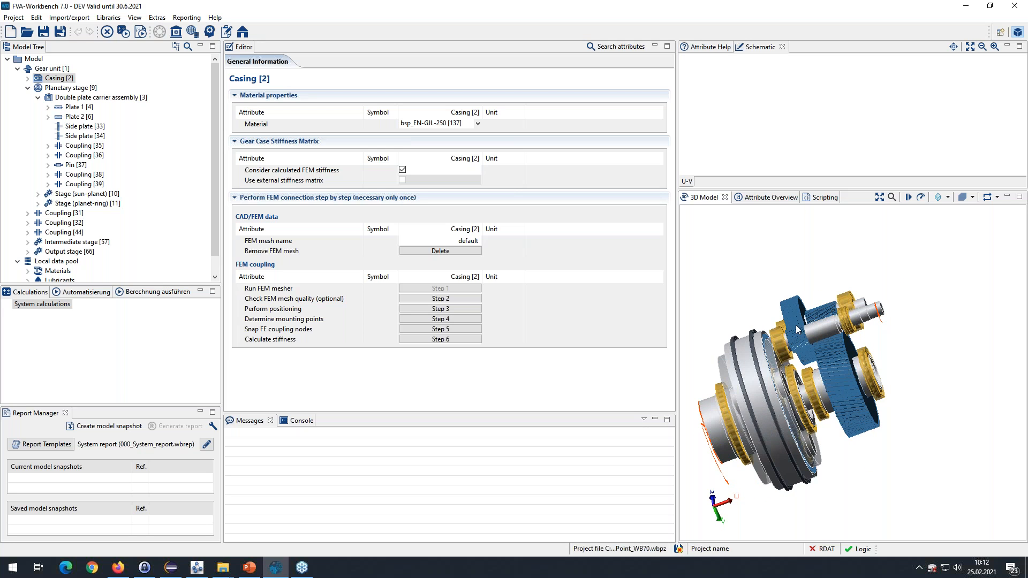
pyautogui.moveTo(753, 433); pyautogui.dragTo(817, 390)
pyautogui.moveTo(817, 391)
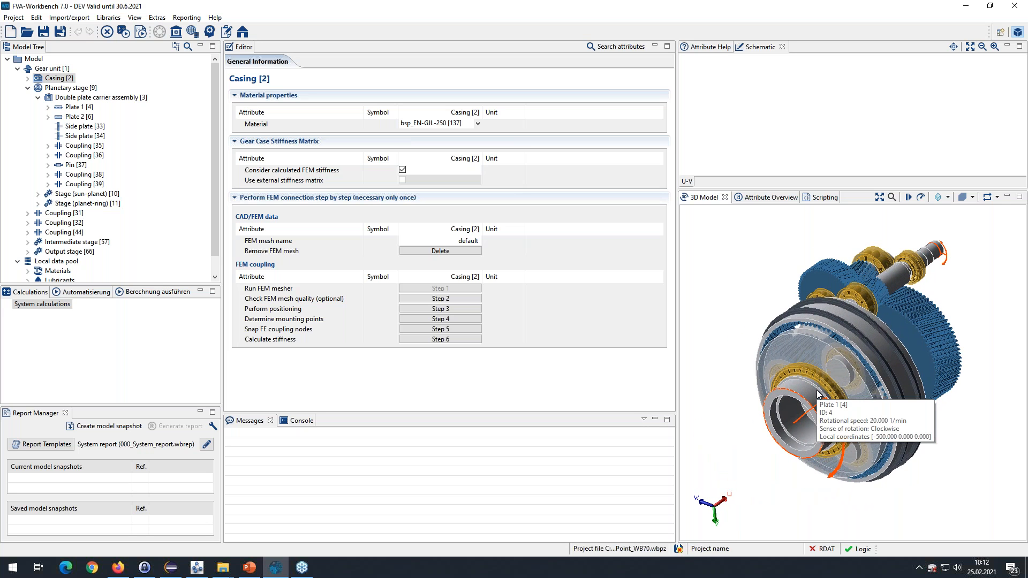
pyautogui.hotkey('alt', 'Tab')
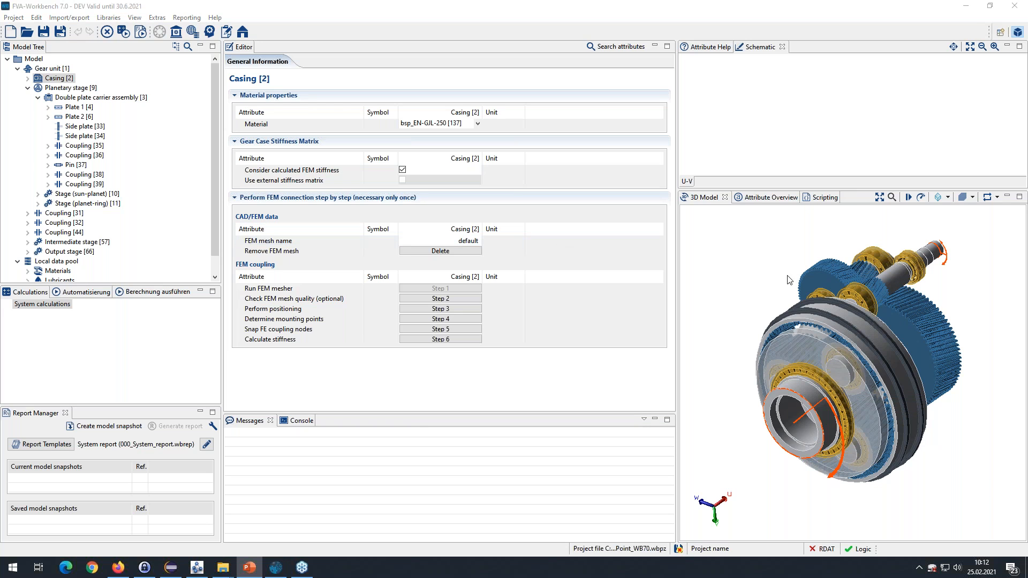
pyautogui.moveTo(814, 351)
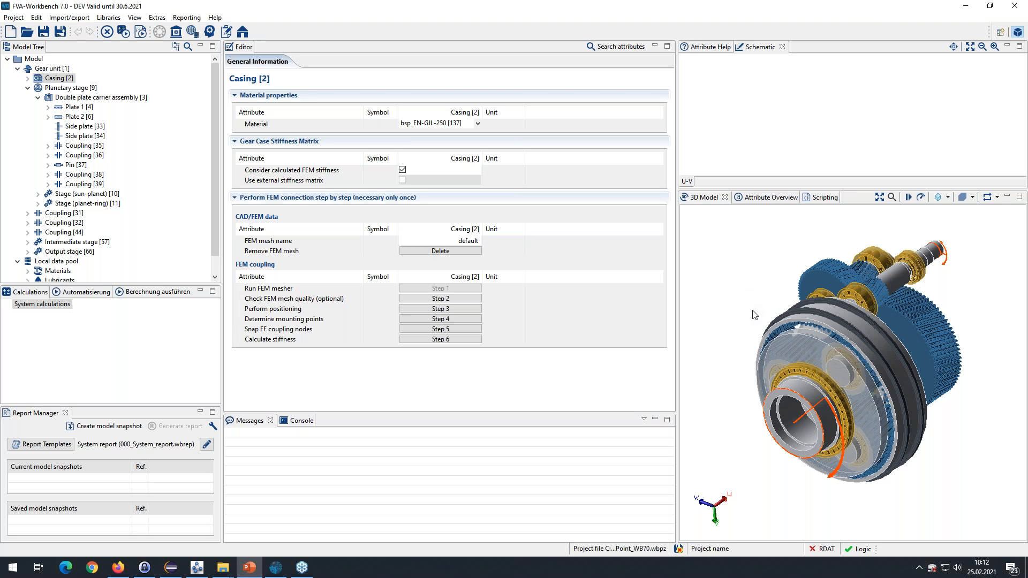
pyautogui.moveTo(747, 302); pyautogui.dragTo(747, 318)
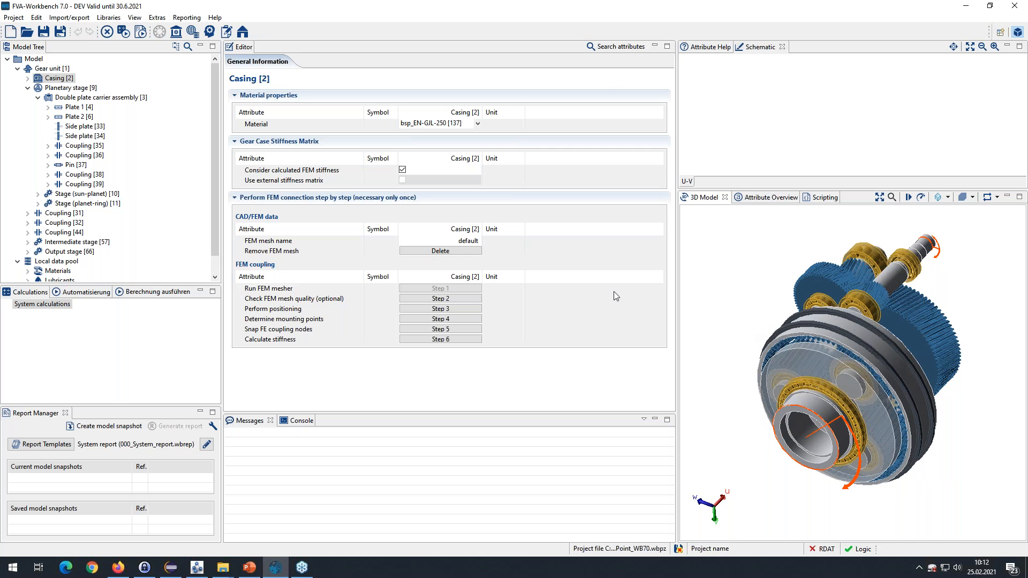
pyautogui.rightClick(718, 293)
pyautogui.click(752, 322)
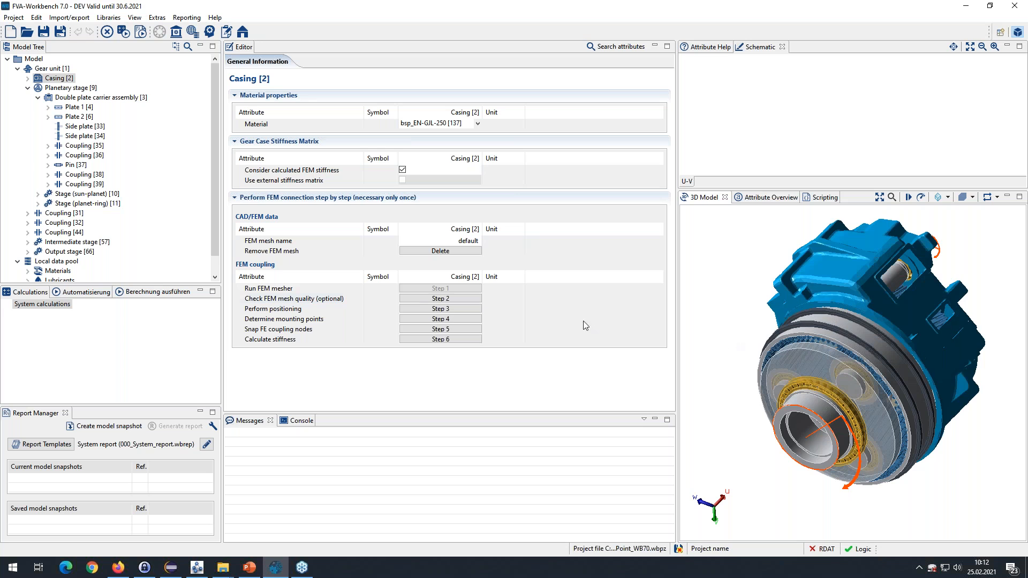
# Step: Review the planet carrier stiffness options of the double plate carrier assembly and identify its side plate in the 3D model
pyautogui.click(74, 97)
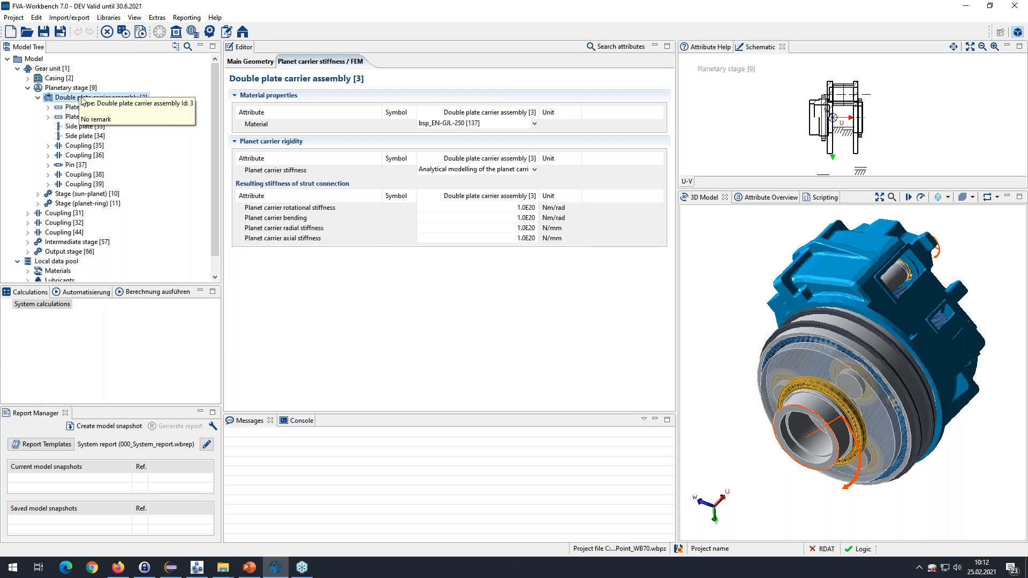
pyautogui.click(534, 170)
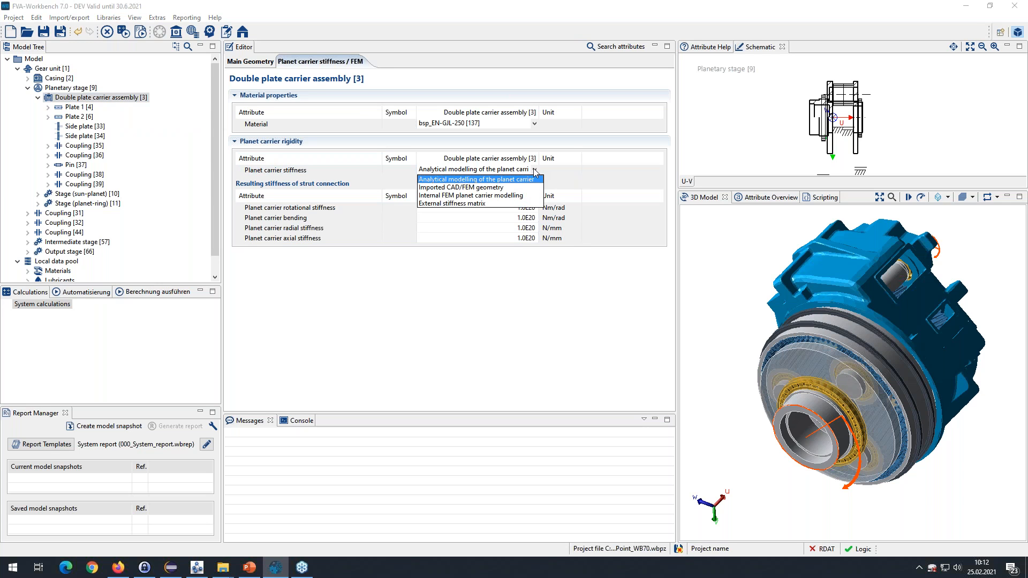
pyautogui.click(584, 266)
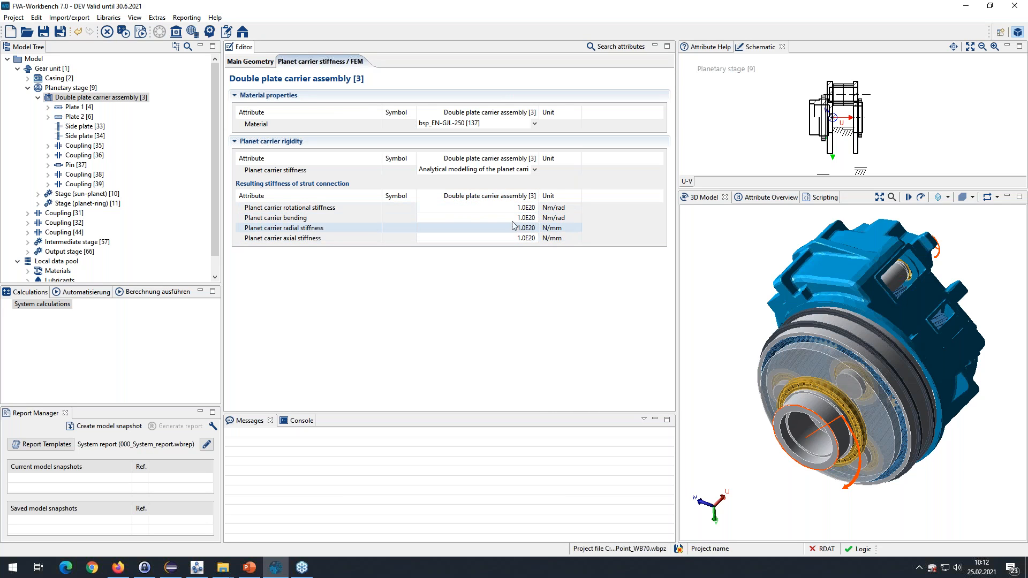
pyautogui.click(791, 355)
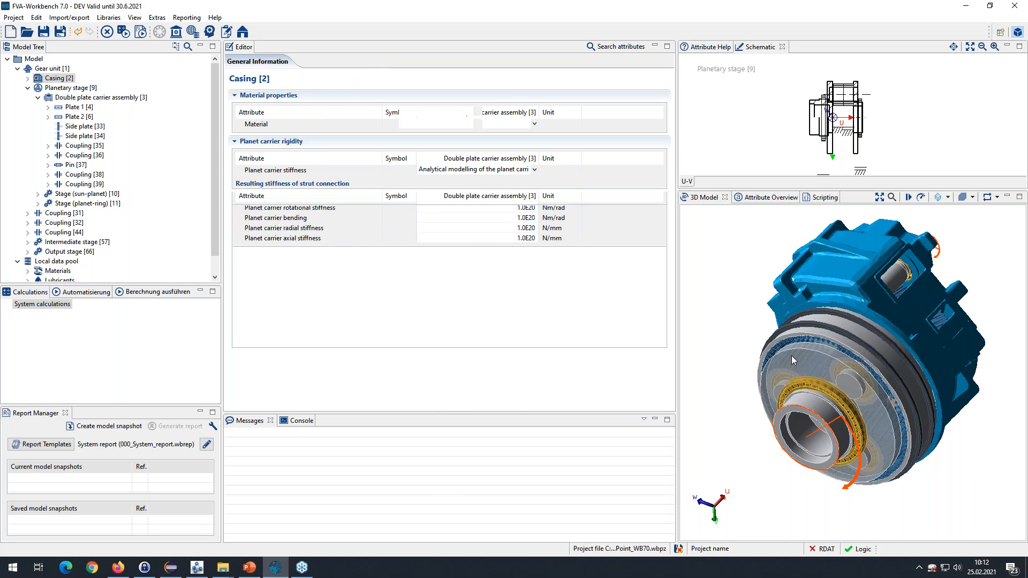
pyautogui.click(830, 330)
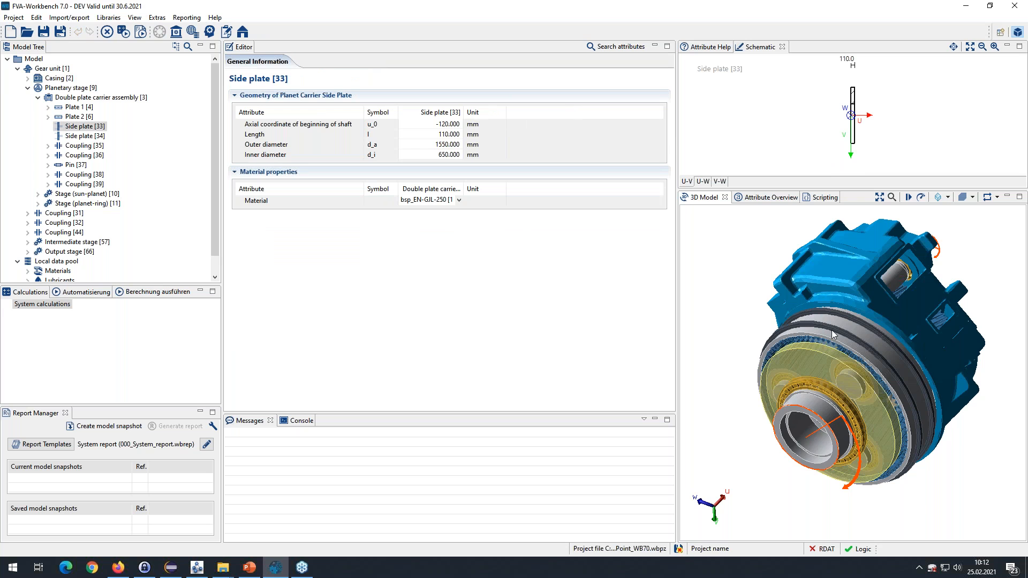
# Step: Set the double plate carrier assembly's planet carrier stiffness to Imported CAD/FEM geometry
pyautogui.click(101, 97)
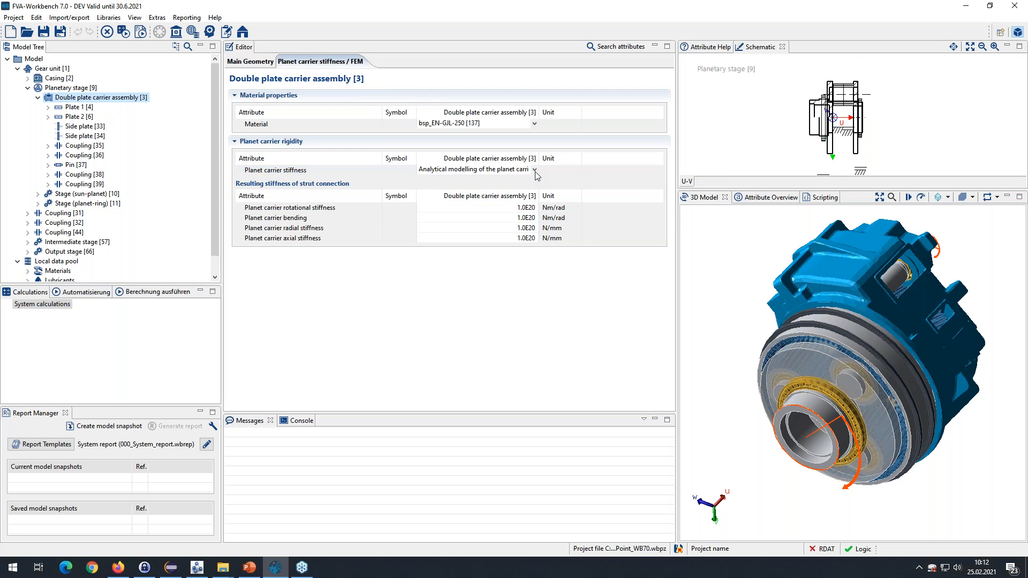
pyautogui.click(534, 170)
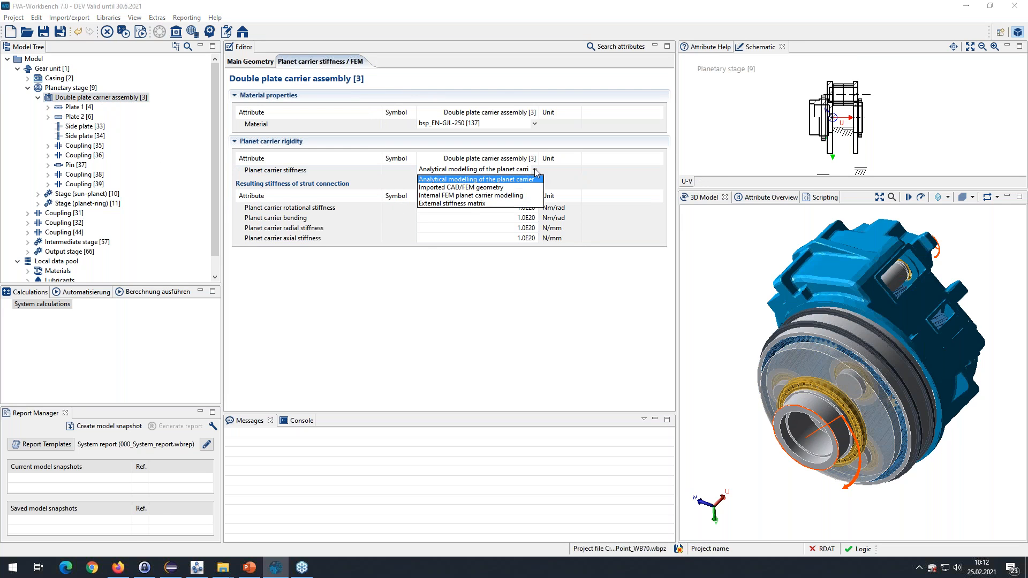
pyautogui.click(458, 187)
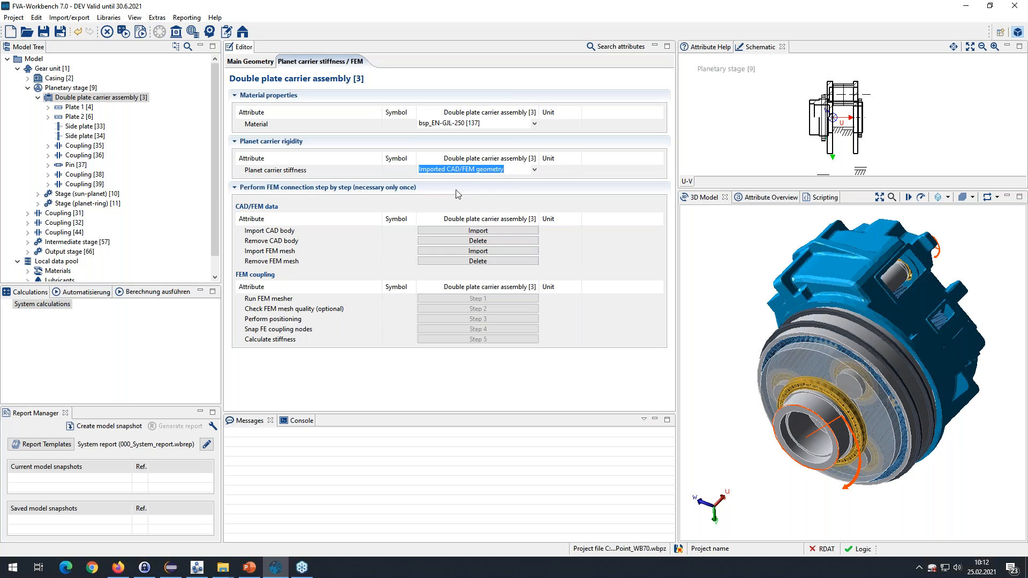
# Step: Import the STEP file 0325799X__0253_PLANETENTRAEGER__FEM_UEBERMASS__.STEP as the carrier's CAD body with mm as the unit system
pyautogui.click(449, 232)
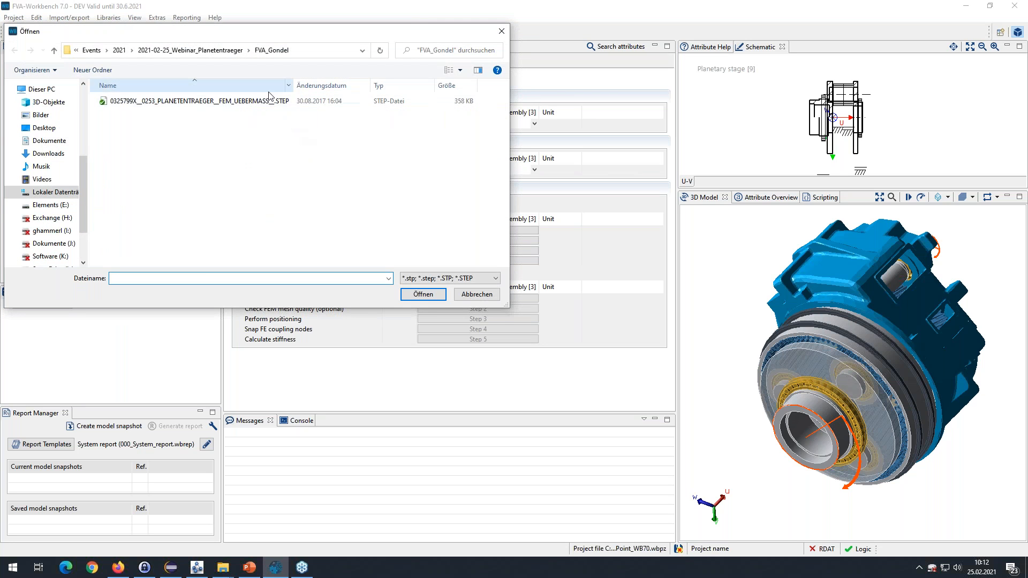
pyautogui.click(295, 102)
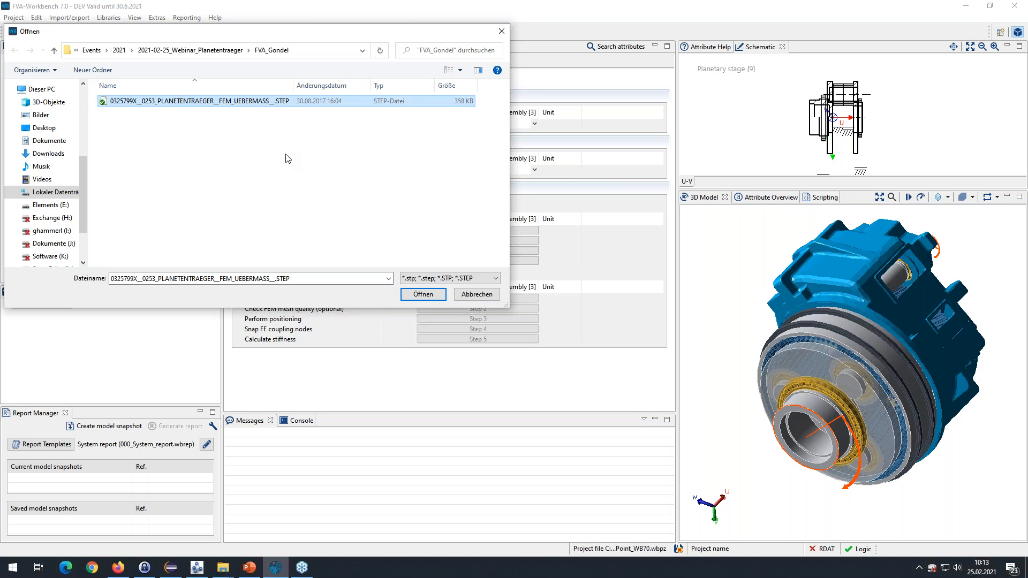
pyautogui.click(482, 278)
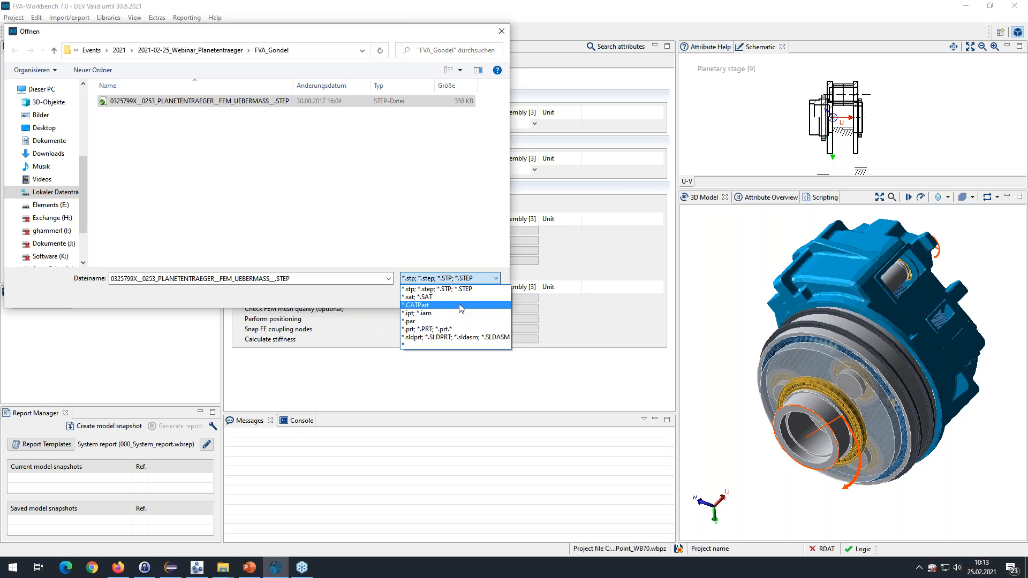
pyautogui.click(445, 289)
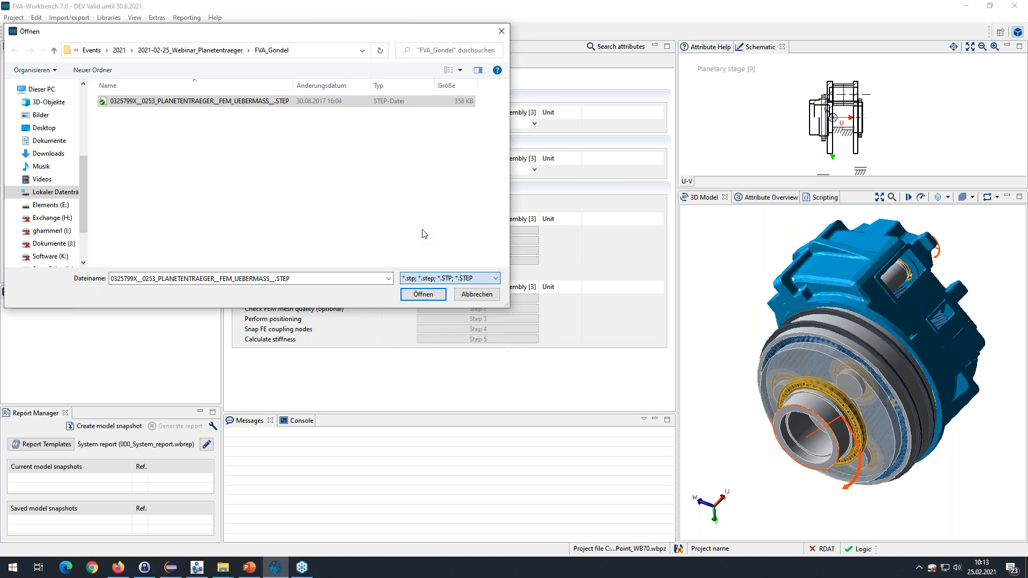
pyautogui.click(422, 294)
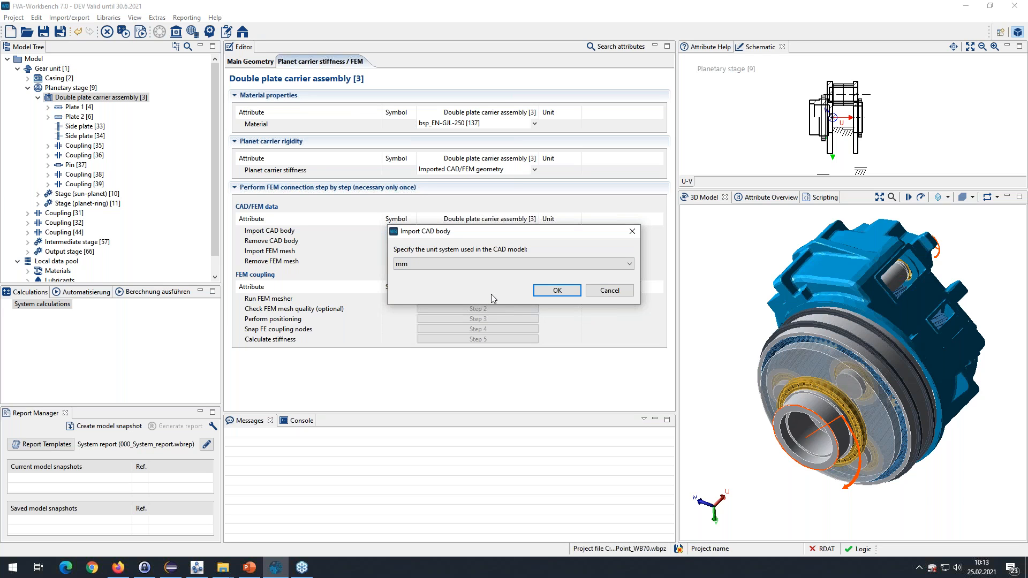
pyautogui.click(557, 290)
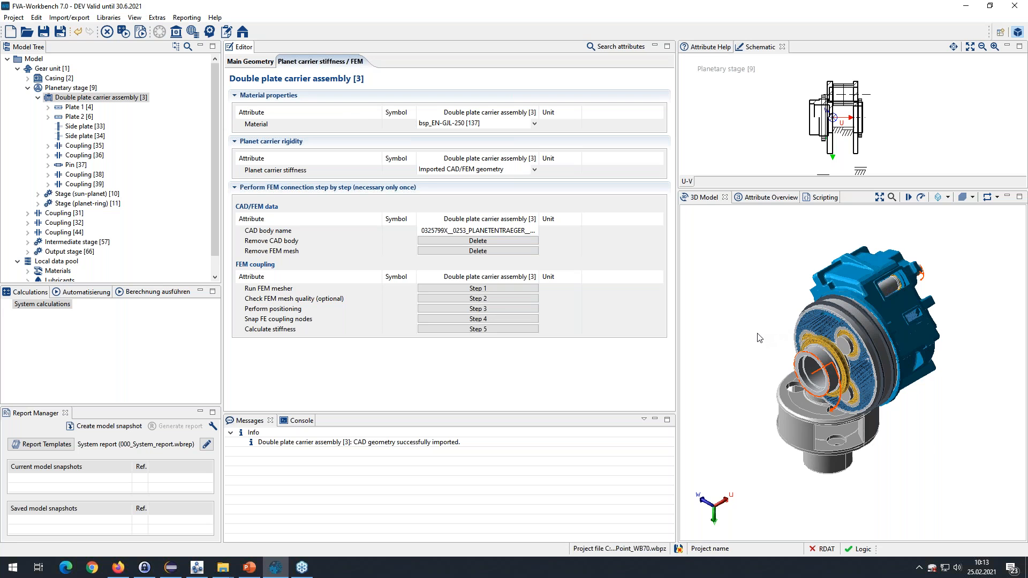
# Step: Open the FEM mesher for the imported carrier, enlarge its window and inspect the body's bores and hub from both sides
pyautogui.moveTo(758, 340); pyautogui.dragTo(848, 361, button='middle')
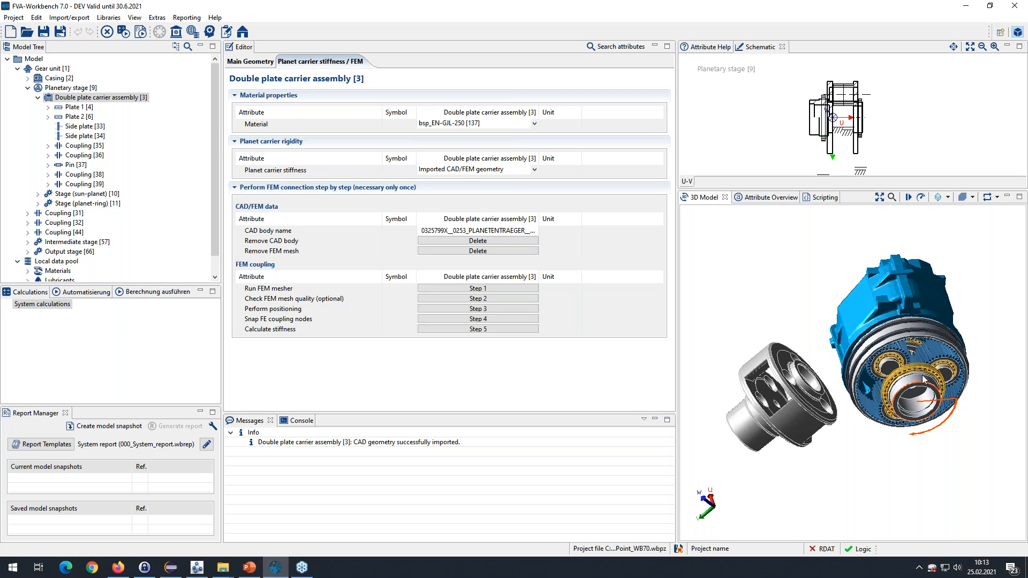
pyautogui.moveTo(814, 438); pyautogui.dragTo(807, 424, button='middle')
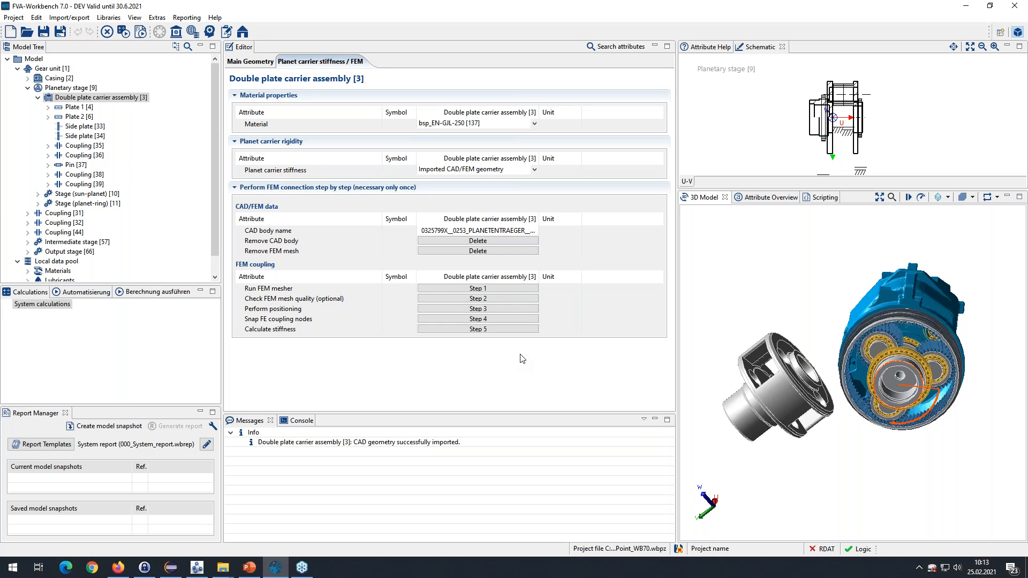
pyautogui.click(473, 289)
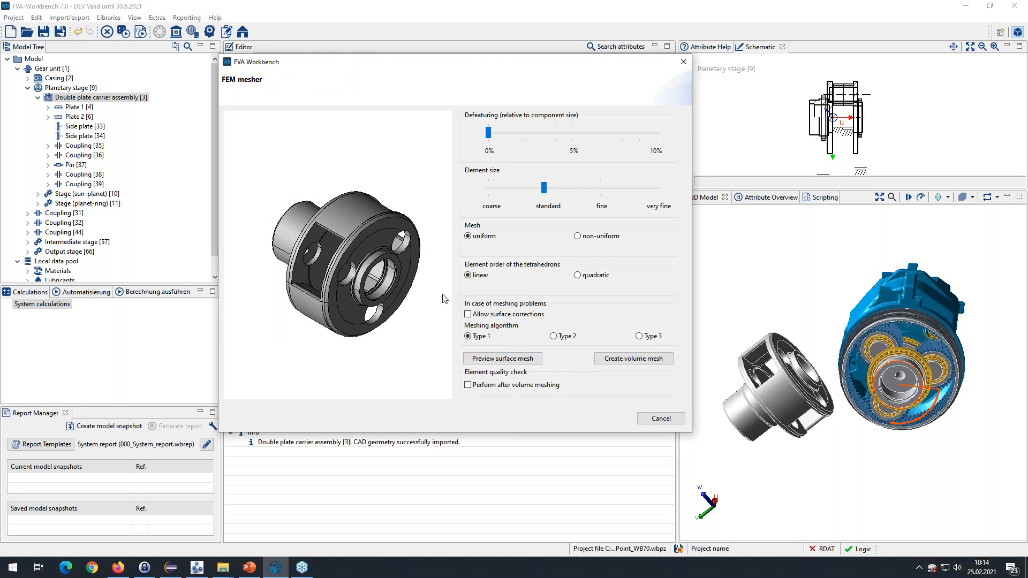
pyautogui.moveTo(333, 305); pyautogui.dragTo(364, 296)
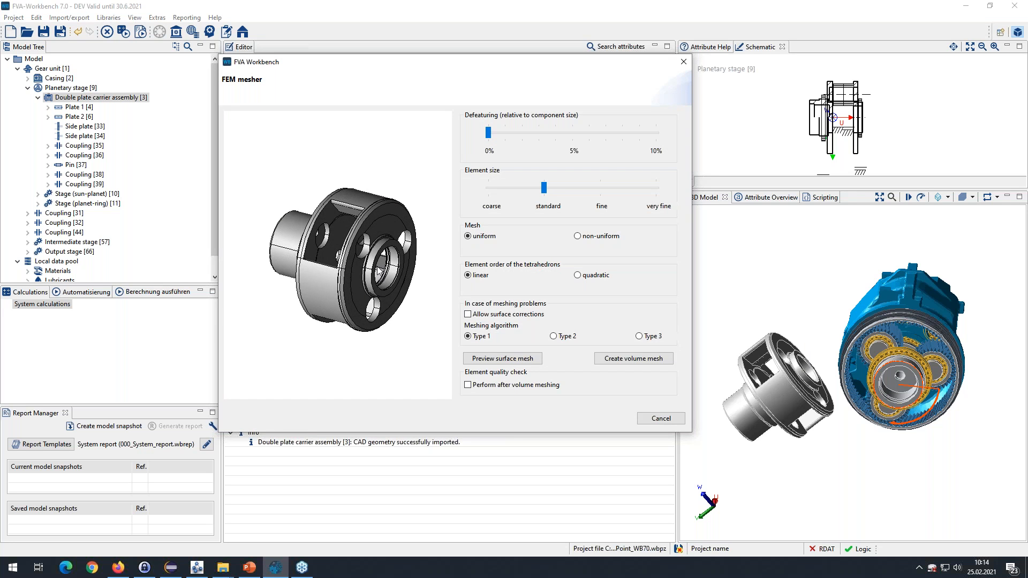
pyautogui.scroll(3, 369, 256)
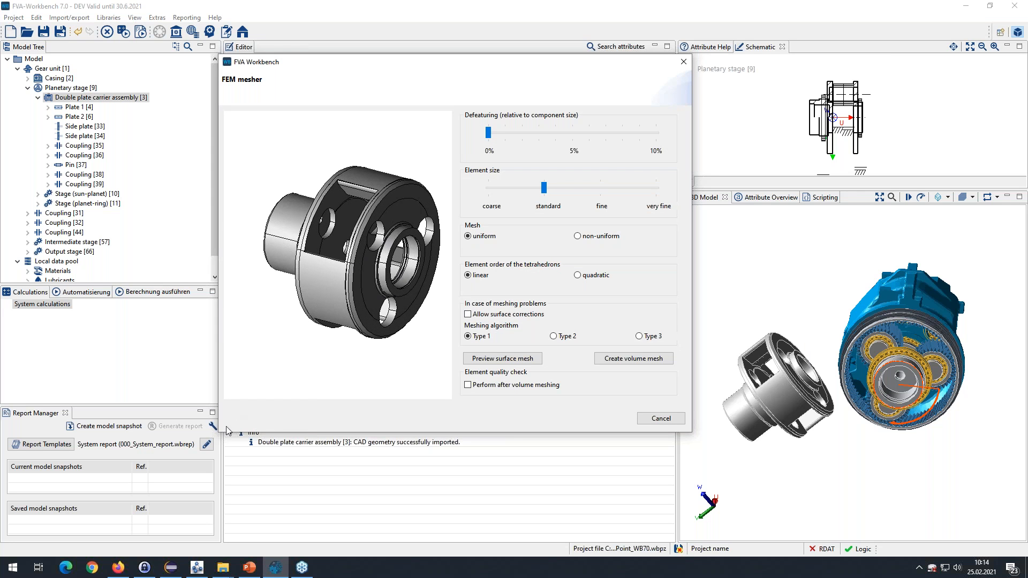
pyautogui.moveTo(214, 428); pyautogui.dragTo(140, 516)
pyautogui.scroll(-3, 412, 308)
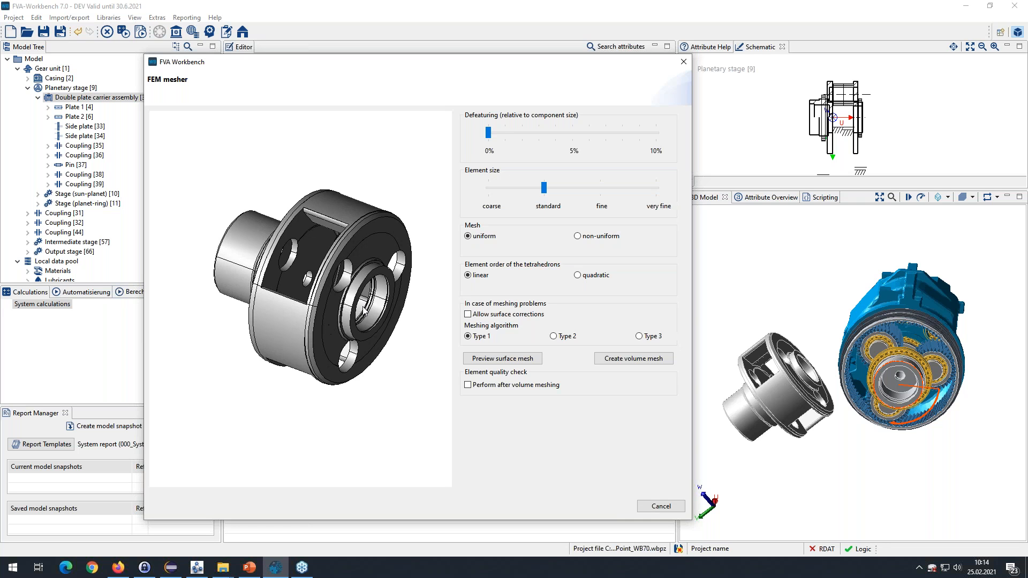
pyautogui.moveTo(322, 330); pyautogui.dragTo(339, 273)
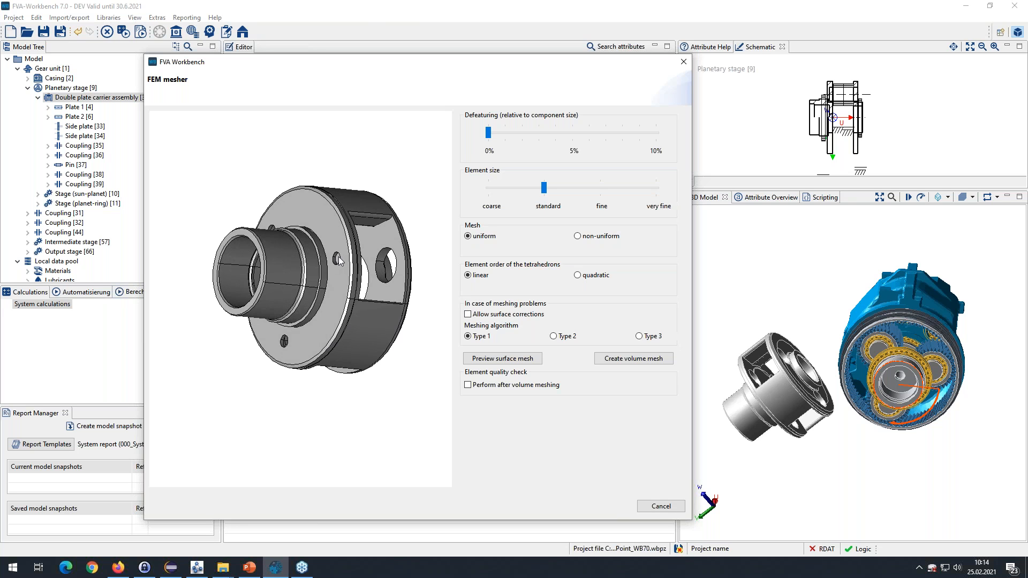
pyautogui.moveTo(337, 257); pyautogui.dragTo(343, 272)
pyautogui.moveTo(375, 313); pyautogui.dragTo(321, 287)
# Step: Set the mesher's defeaturing to 5%, preview the surface mesh and inspect the meshed carrier from the hub side
pyautogui.moveTo(488, 132); pyautogui.dragTo(572, 133)
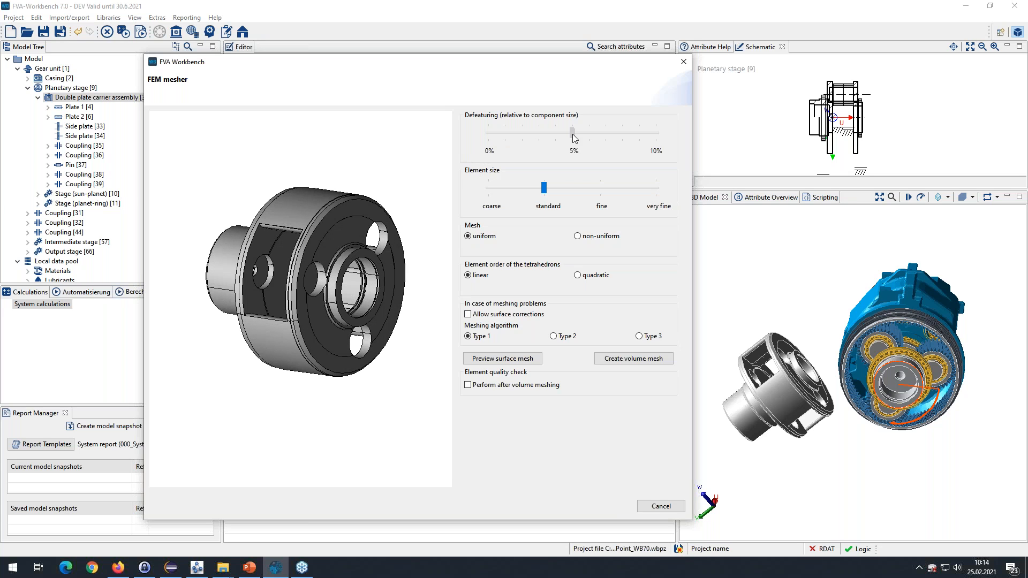
pyautogui.click(503, 359)
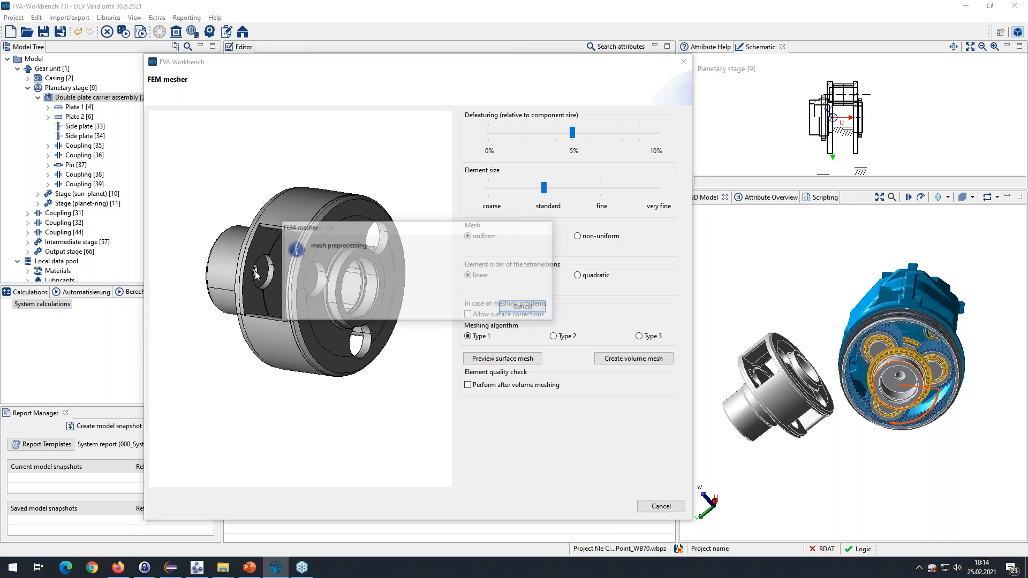
pyautogui.moveTo(328, 282); pyautogui.dragTo(262, 269)
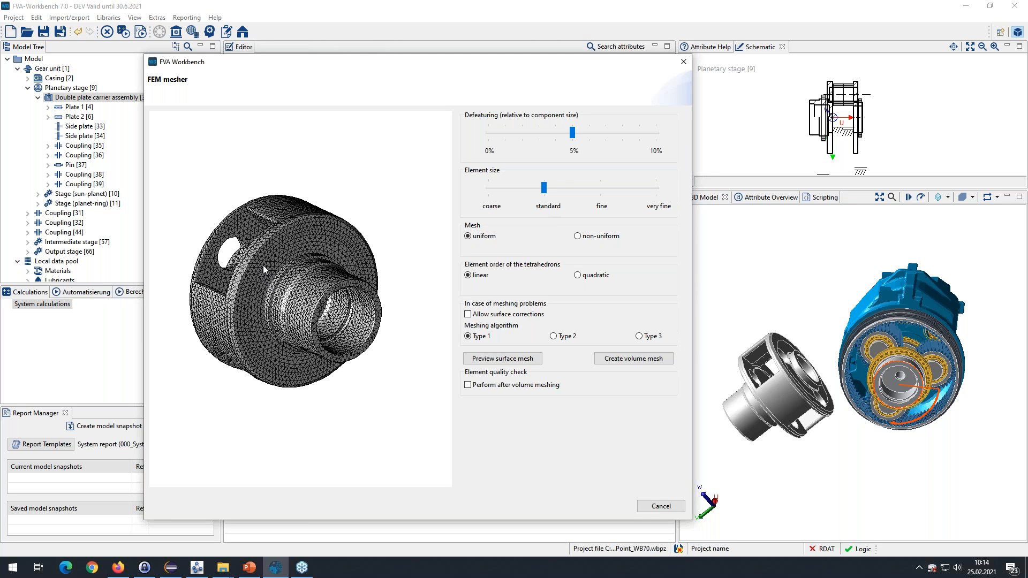
pyautogui.moveTo(263, 273); pyautogui.dragTo(279, 299)
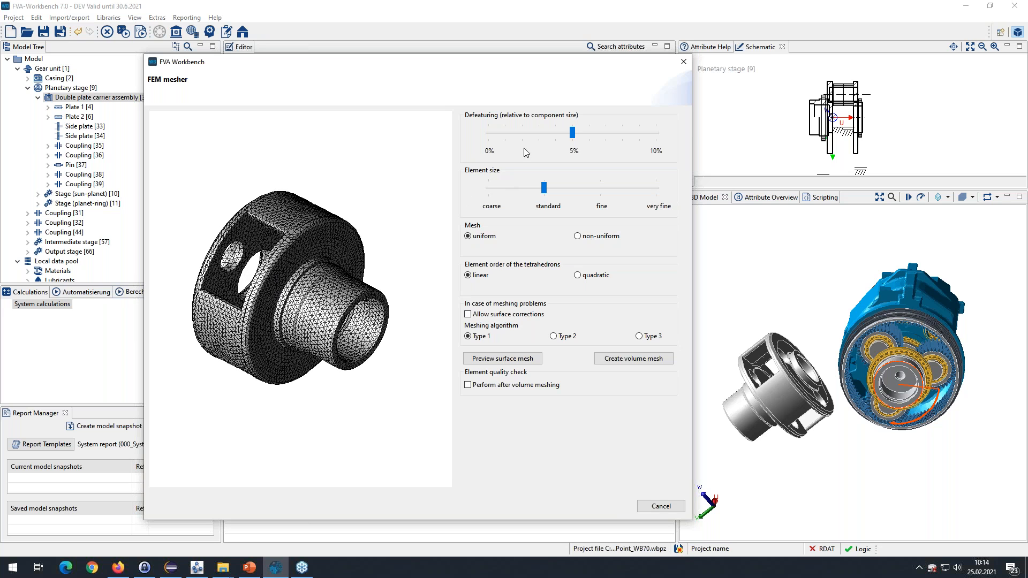
# Step: Set the defeaturing to 0% and the element size to fine, and preview the surface mesh
pyautogui.moveTo(572, 133); pyautogui.dragTo(488, 133)
pyautogui.click(598, 188)
pyautogui.click(502, 358)
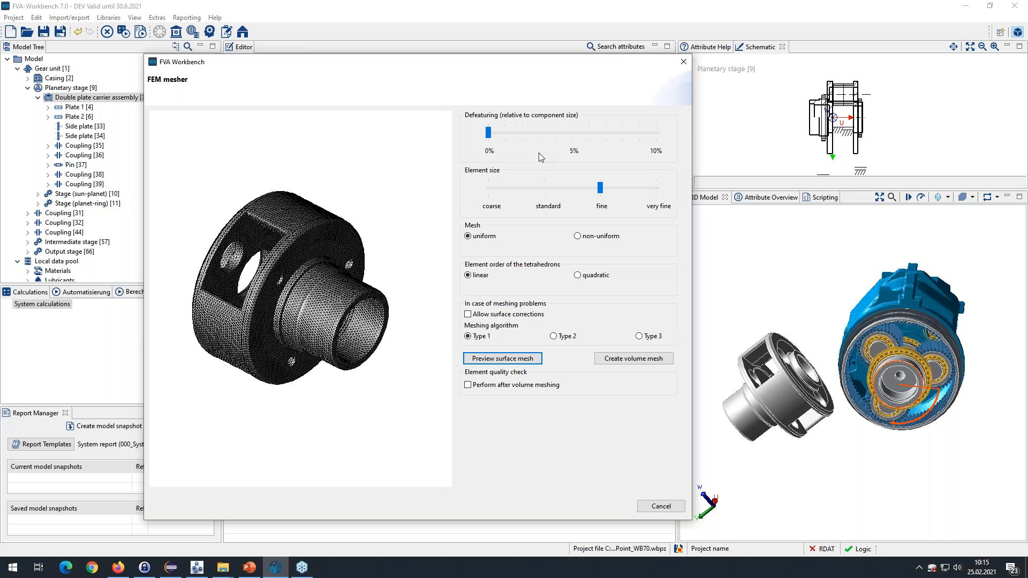
# Step: Inspect the fine surface mesh around the carrier's windows and hub, and create the volume mesh from it
pyautogui.scroll(4, 290, 297)
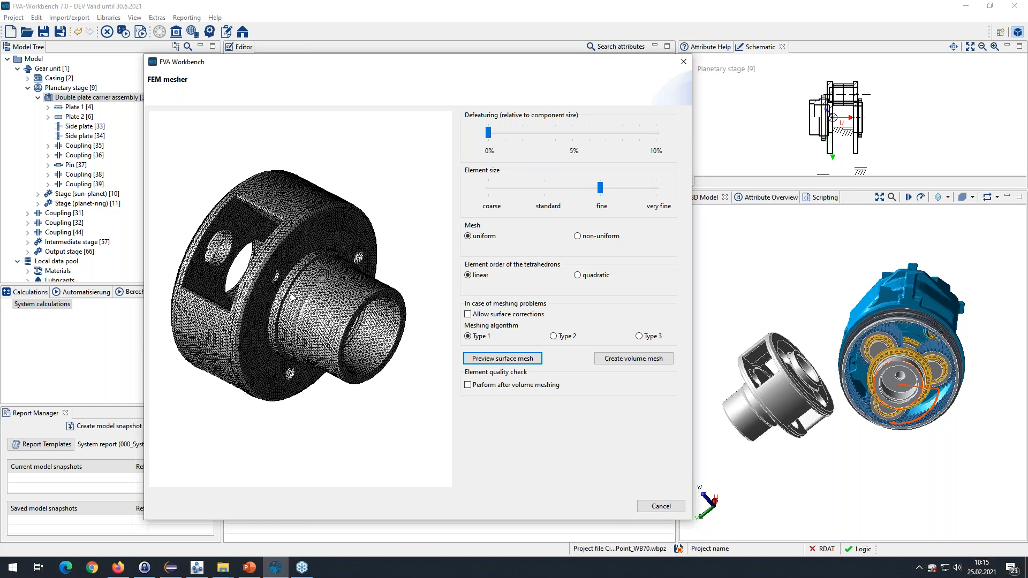
pyautogui.scroll(5, 291, 297)
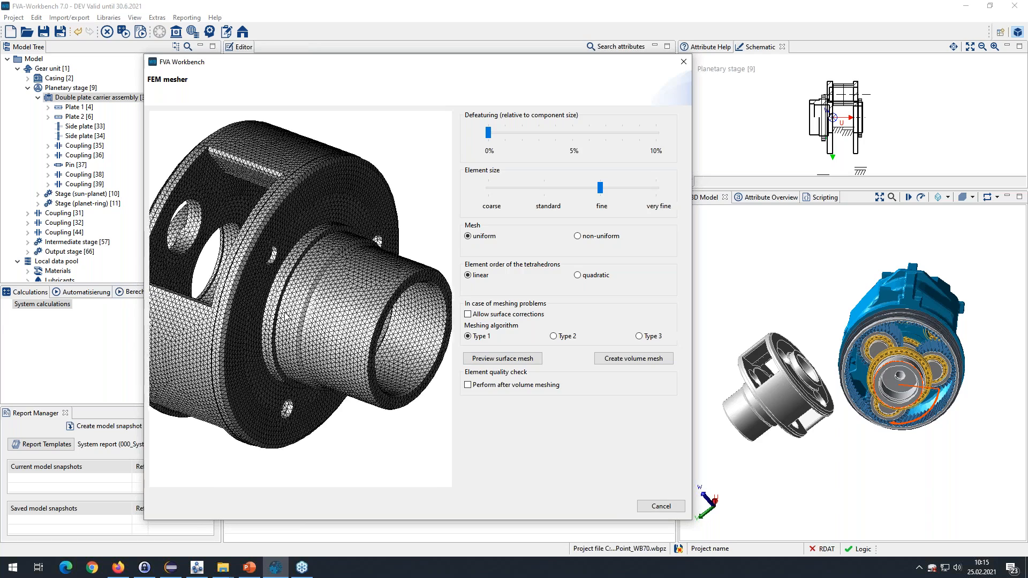
pyautogui.moveTo(324, 330); pyautogui.dragTo(354, 381)
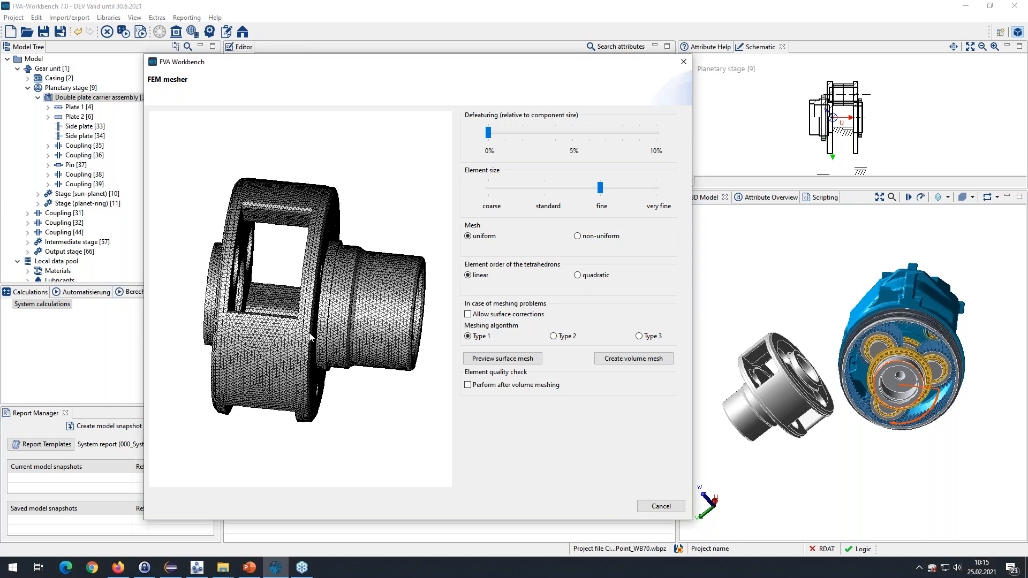
pyautogui.click(614, 358)
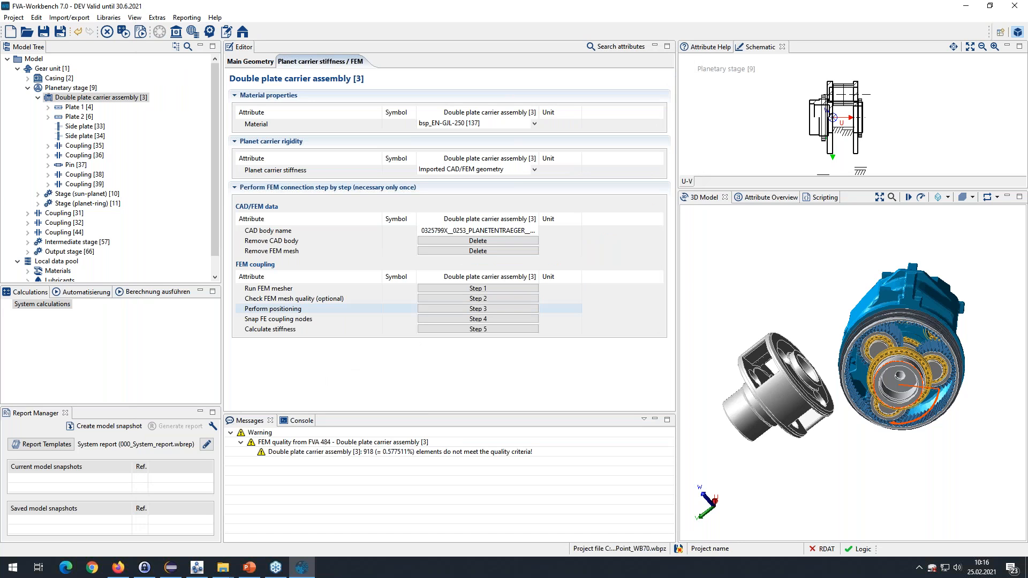
# Step: Review the carrier's FEM quality warning and run the mesh quality check for only critical elements at limit 1e-4
pyautogui.click(383, 452)
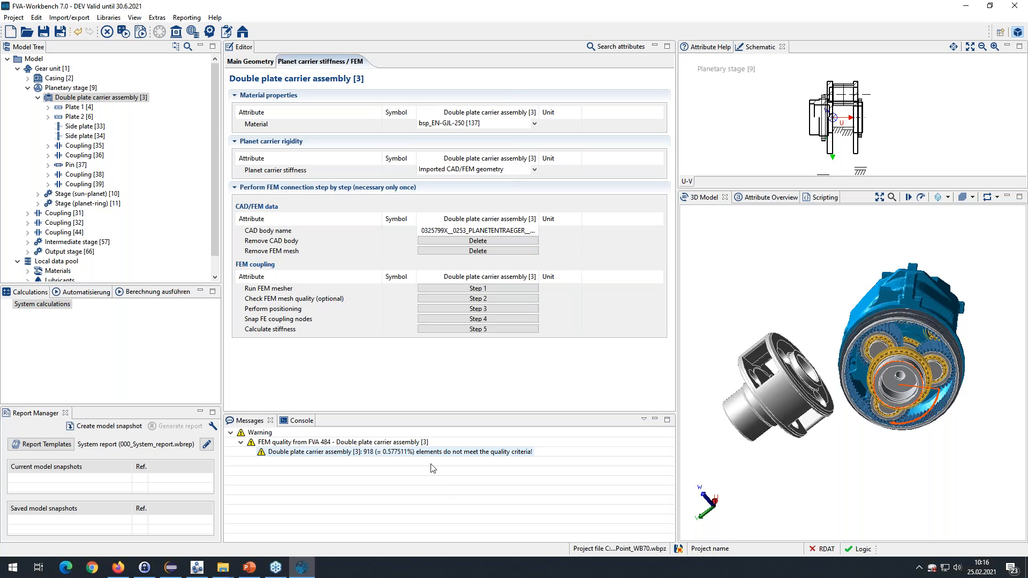
pyautogui.click(409, 453)
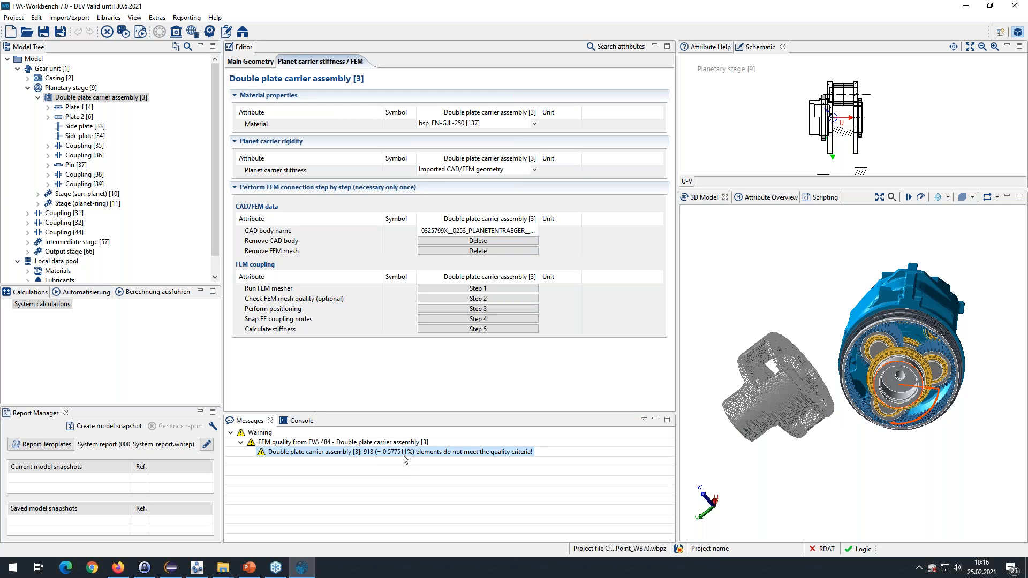
pyautogui.click(466, 299)
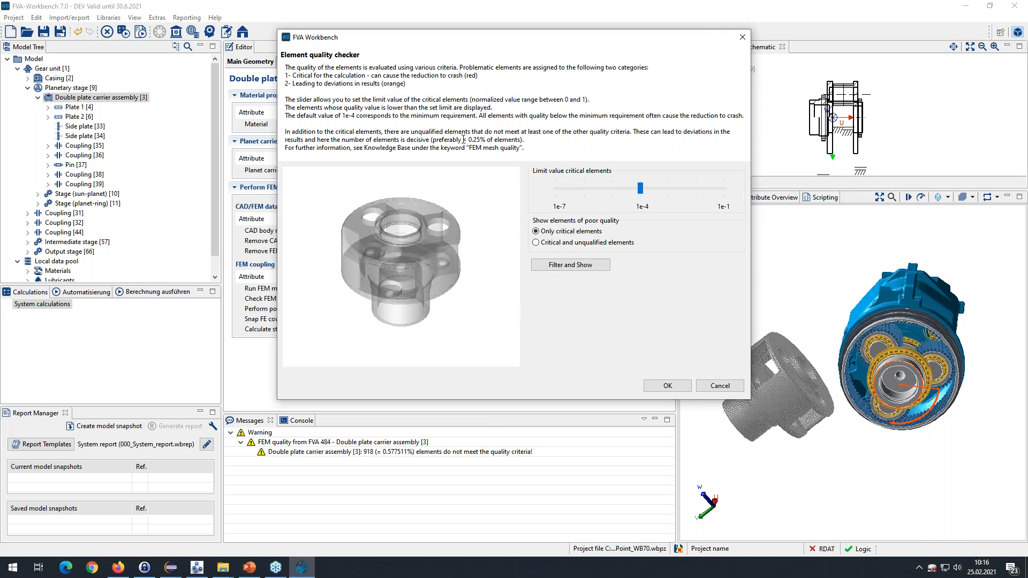
pyautogui.moveTo(476, 239); pyautogui.dragTo(421, 282)
pyautogui.scroll(4, 418, 260)
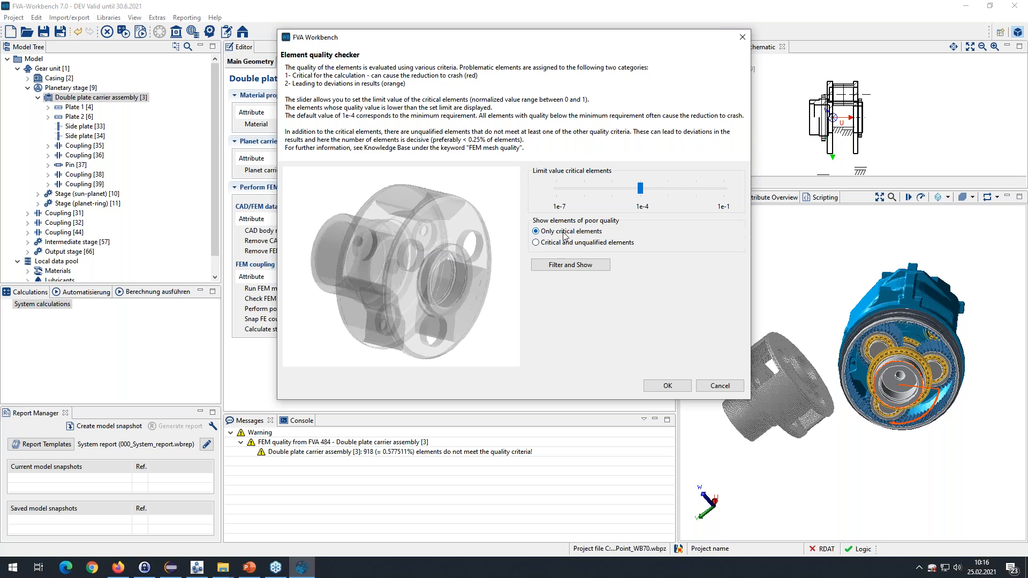
pyautogui.click(558, 265)
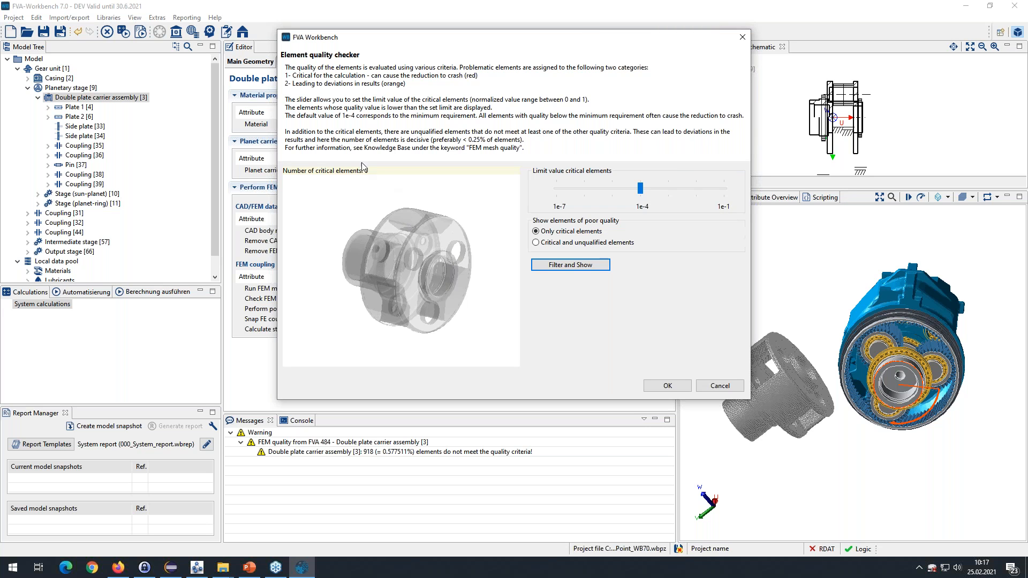
# Step: Filter the mesh for critical and unqualified elements, examine where they lie on the carrier, and close the quality checker
pyautogui.click(540, 243)
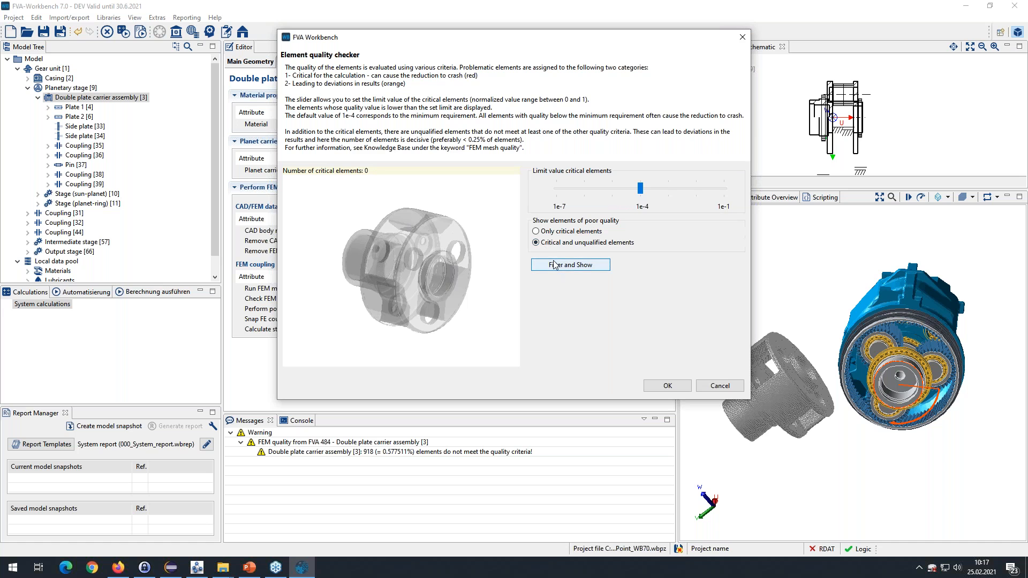
pyautogui.click(554, 265)
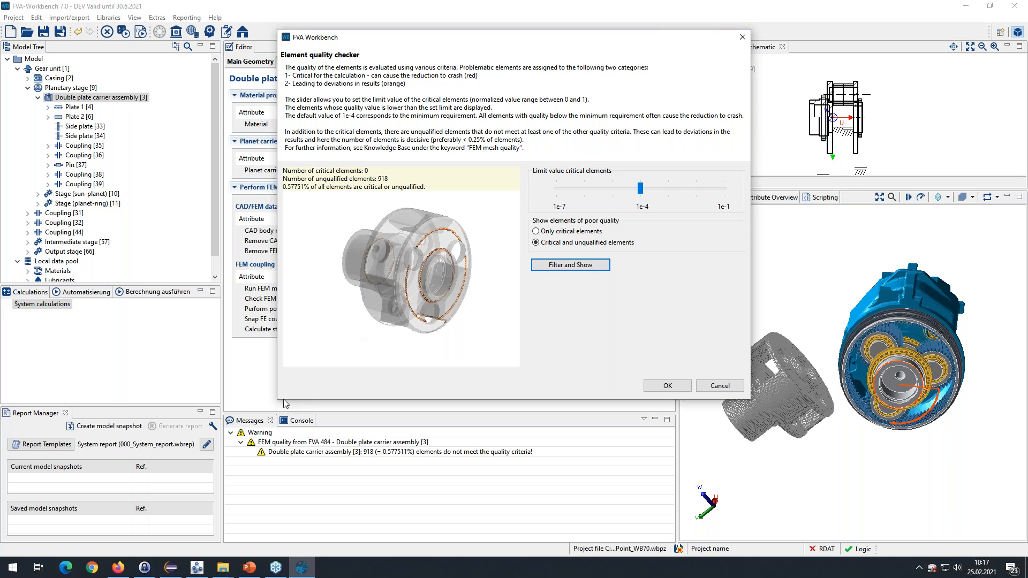
pyautogui.moveTo(284, 399); pyautogui.dragTo(232, 448)
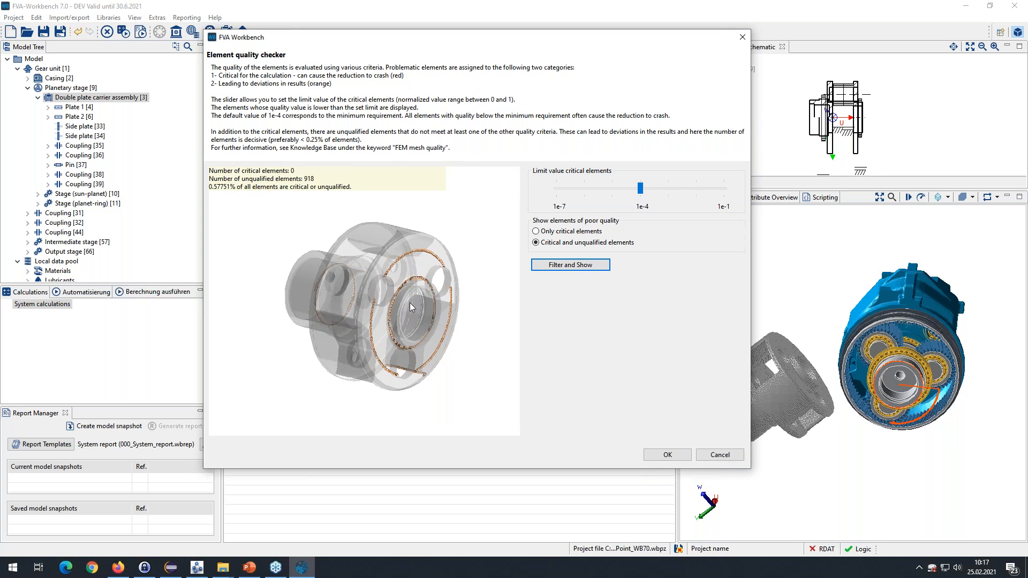
pyautogui.moveTo(412, 316); pyautogui.dragTo(398, 280)
pyautogui.scroll(2, 387, 279)
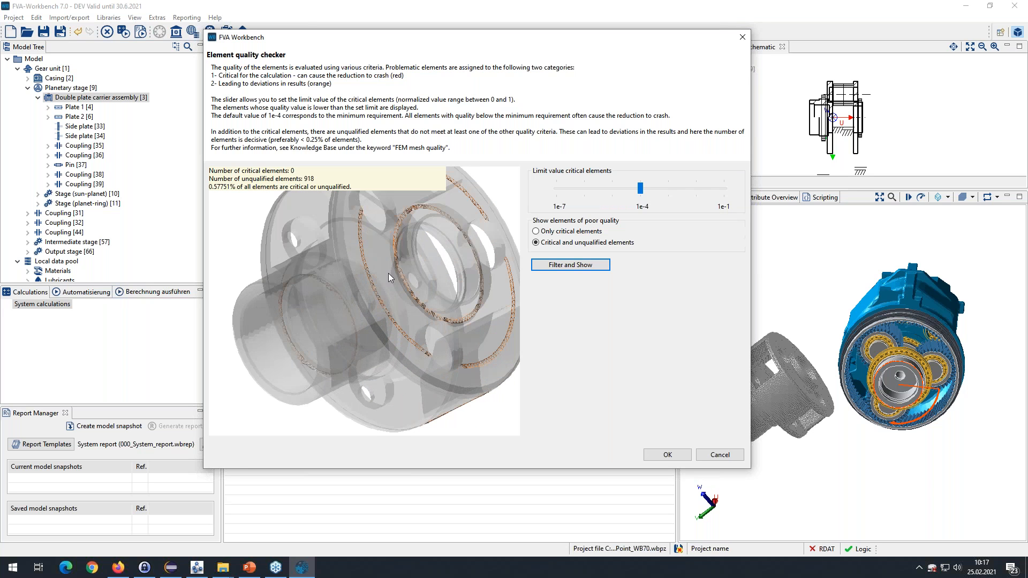
pyautogui.scroll(2, 370, 278)
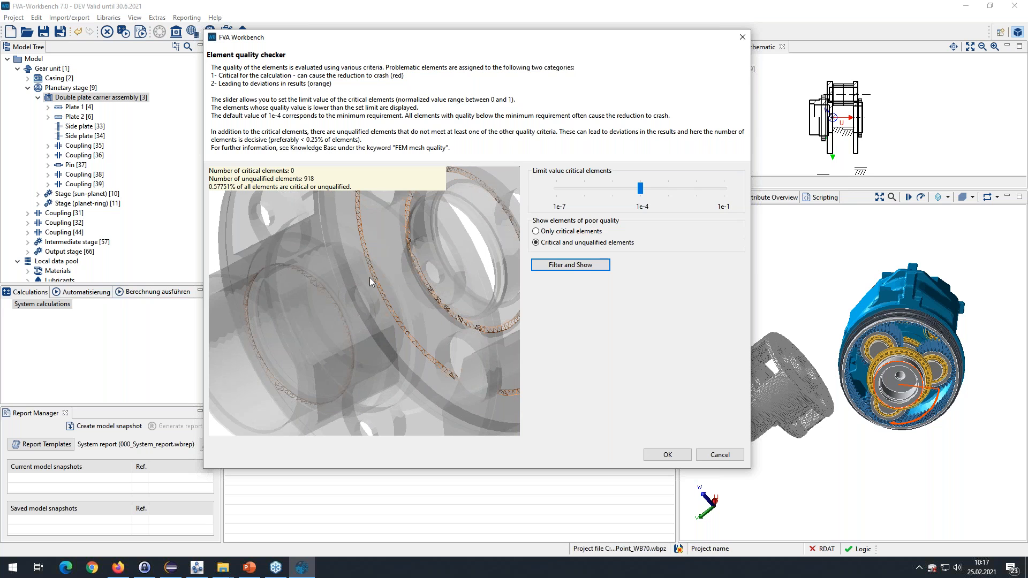
pyautogui.moveTo(379, 329); pyautogui.dragTo(462, 286)
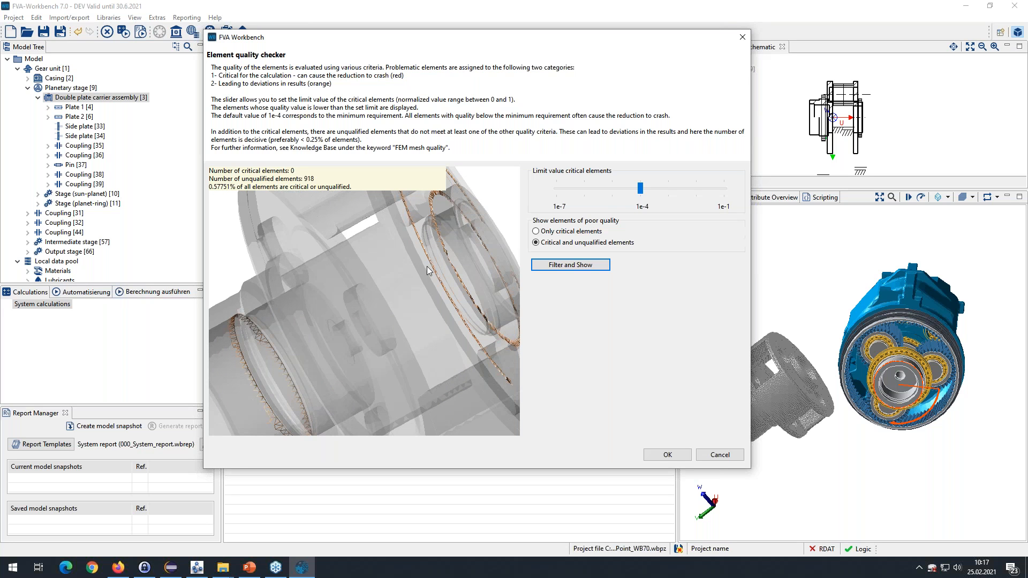
pyautogui.moveTo(426, 266)
pyautogui.mouseDown()
pyautogui.moveTo(442, 271)
pyautogui.moveTo(425, 277)
pyautogui.mouseUp()
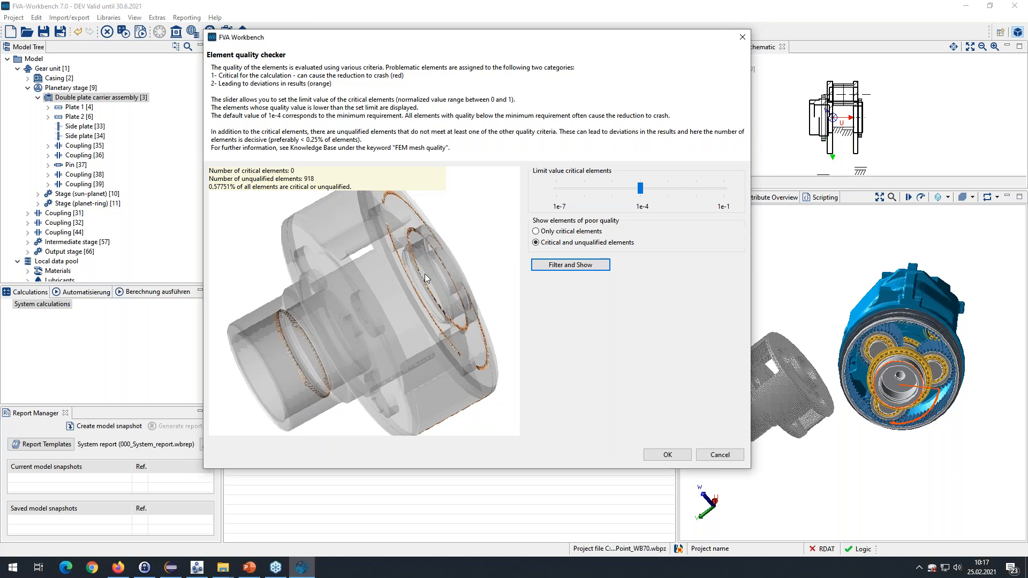
pyautogui.click(667, 455)
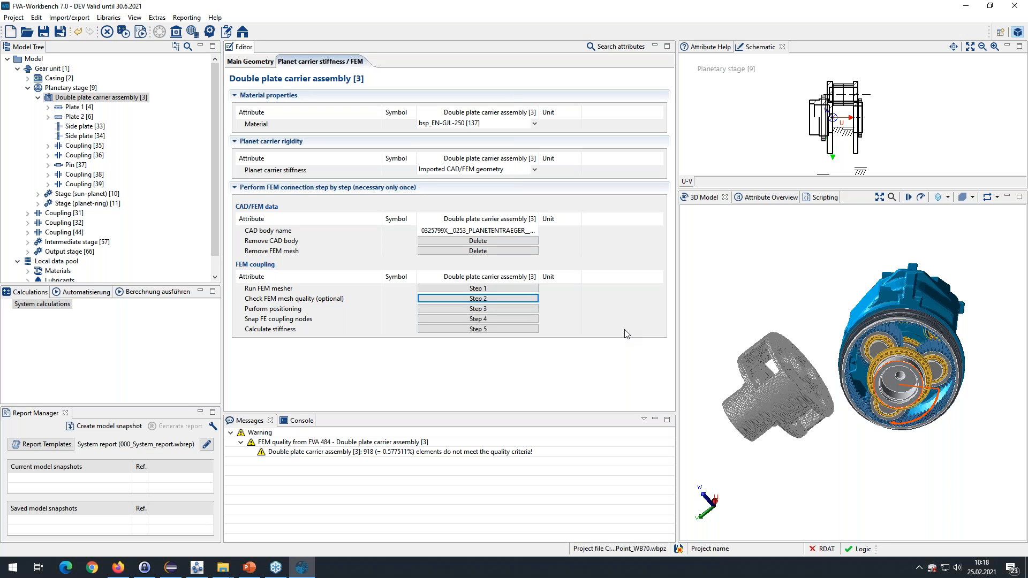
pyautogui.click(490, 309)
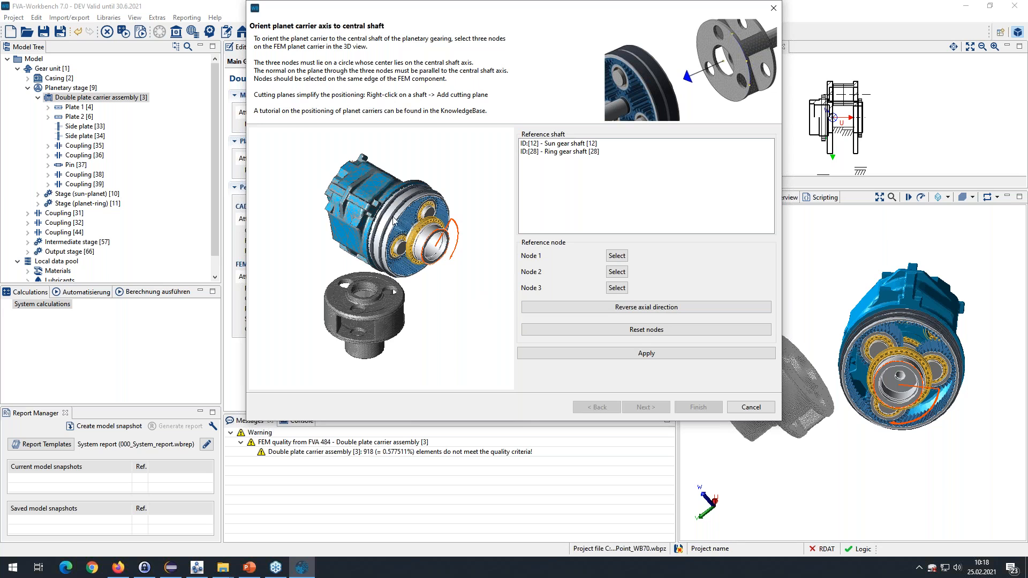
pyautogui.click(356, 207)
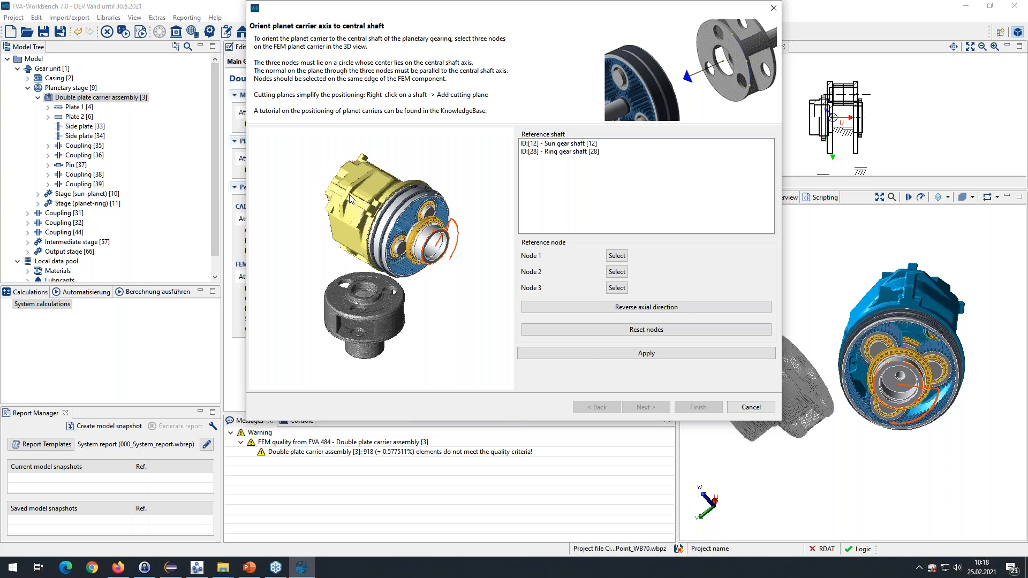
pyautogui.click(740, 404)
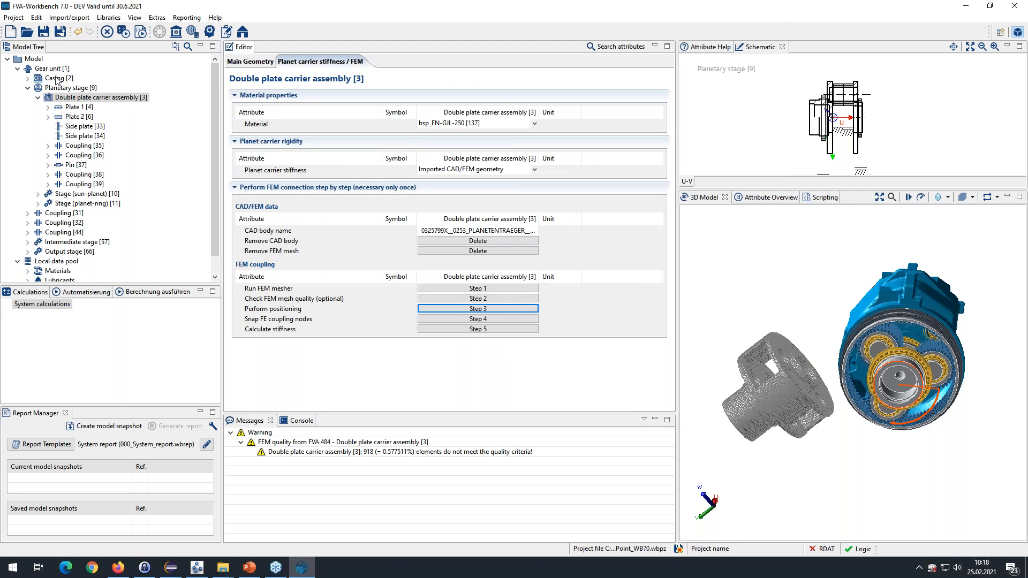
# Step: Disable the consideration of the calculated FEM stiffness for the casing
pyautogui.click(55, 80)
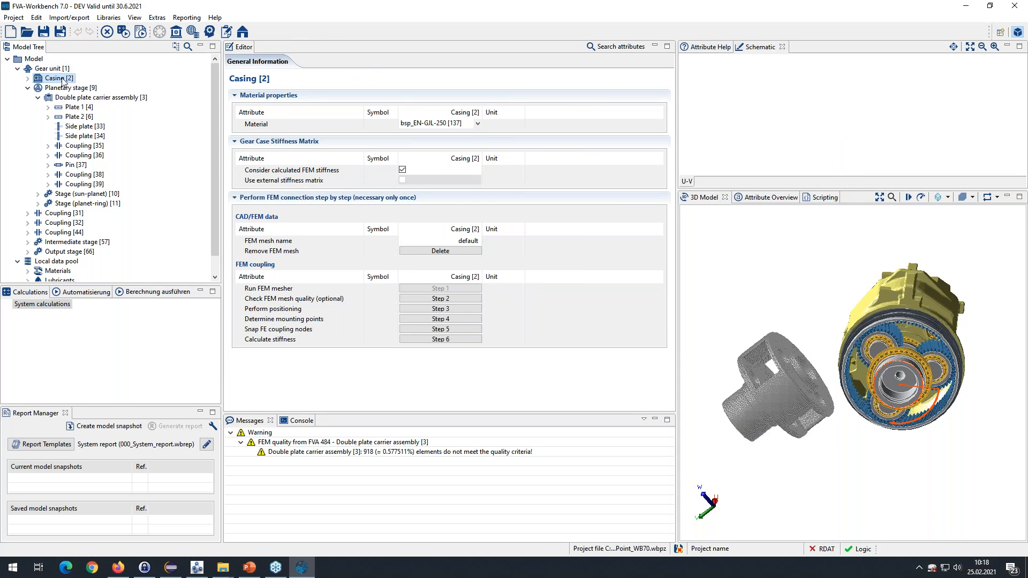
pyautogui.click(401, 171)
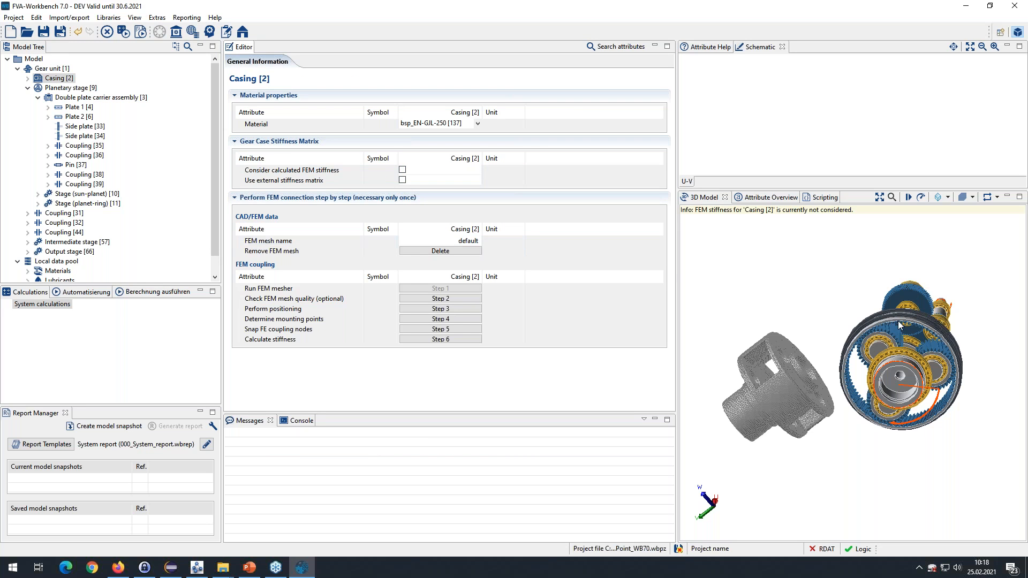
# Step: Start positioning the double plate carrier assembly's FEM mesh and enlarge the positioning window
pyautogui.click(79, 98)
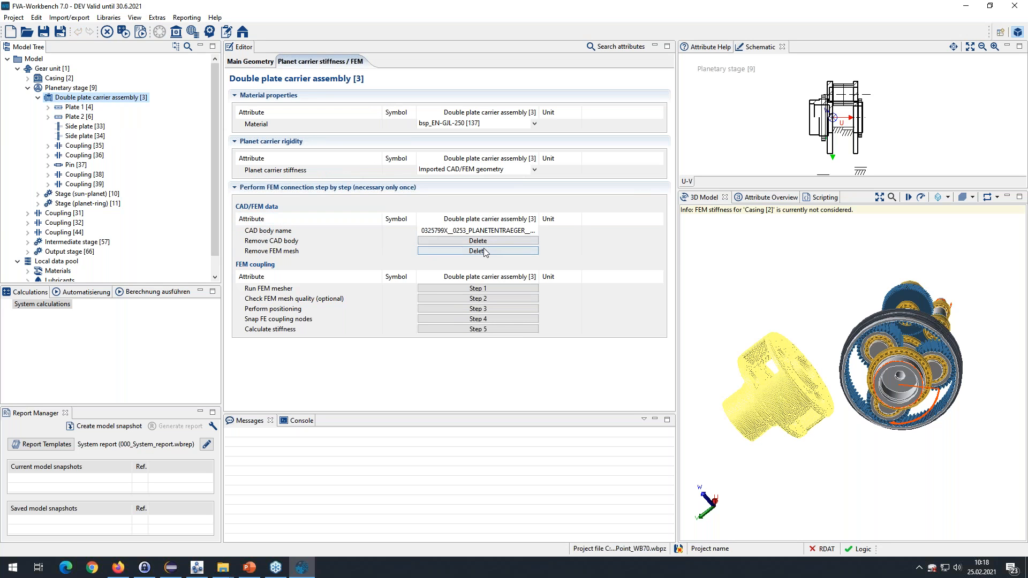
pyautogui.click(473, 310)
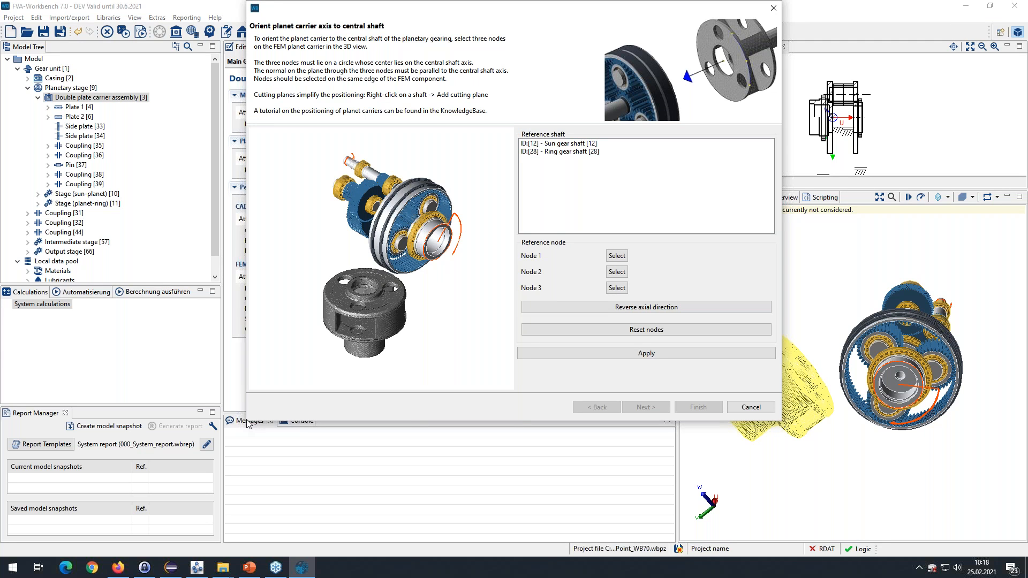
pyautogui.moveTo(245, 421); pyautogui.dragTo(129, 475)
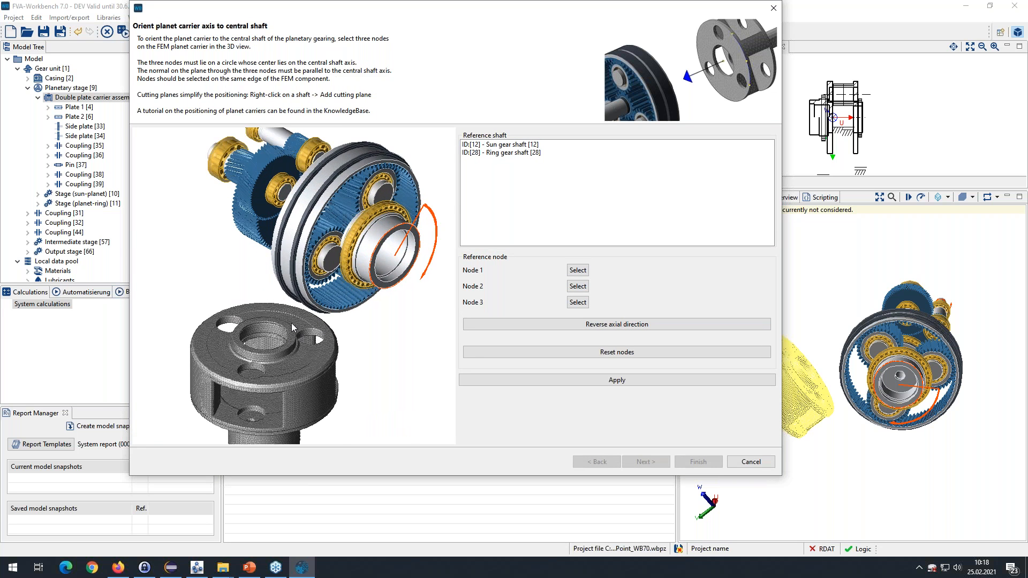
pyautogui.scroll(5, 313, 277)
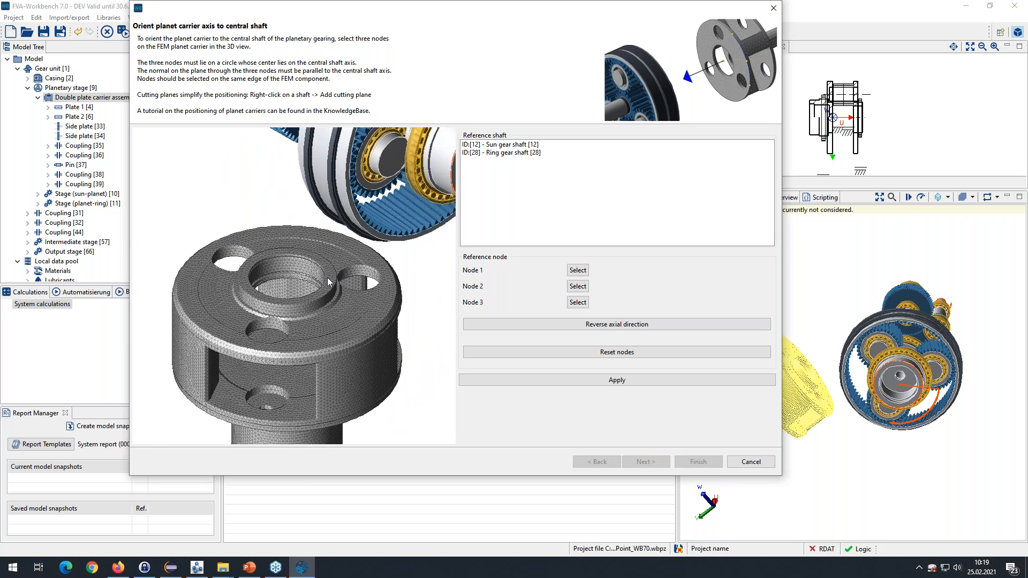
pyautogui.scroll(8, 326, 284)
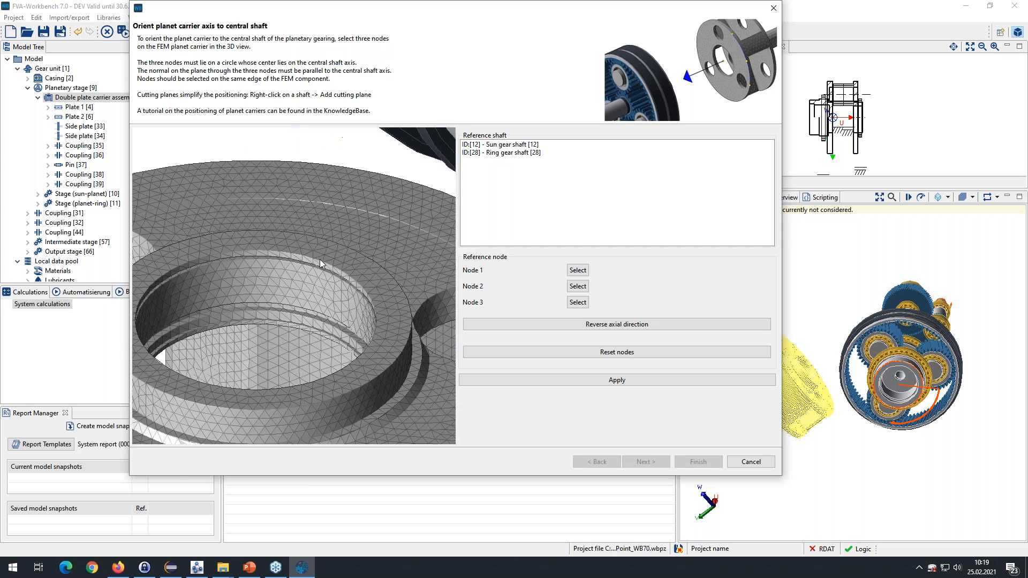
# Step: Pick three reference nodes on the inner wall of the carrier's central bore and examine the axis they define
pyautogui.click(577, 270)
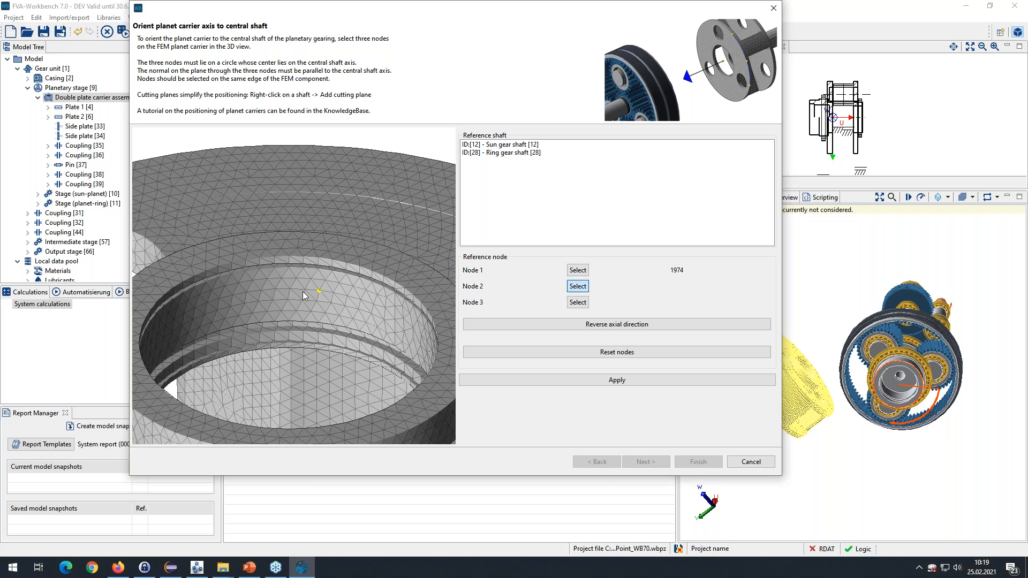
pyautogui.click(578, 302)
pyautogui.click(220, 298)
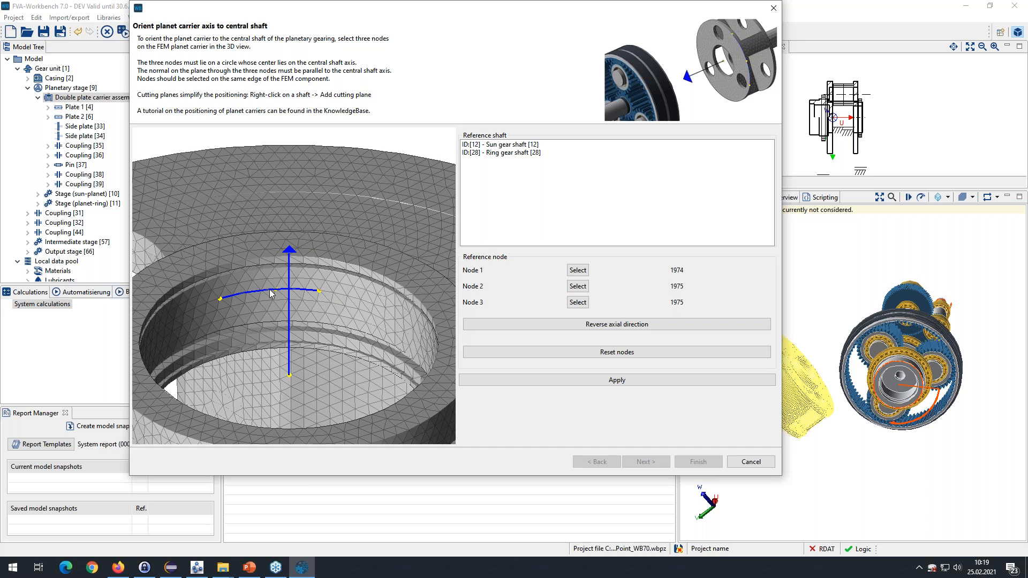
pyautogui.scroll(-5, 287, 306)
pyautogui.moveTo(330, 317); pyautogui.dragTo(306, 344)
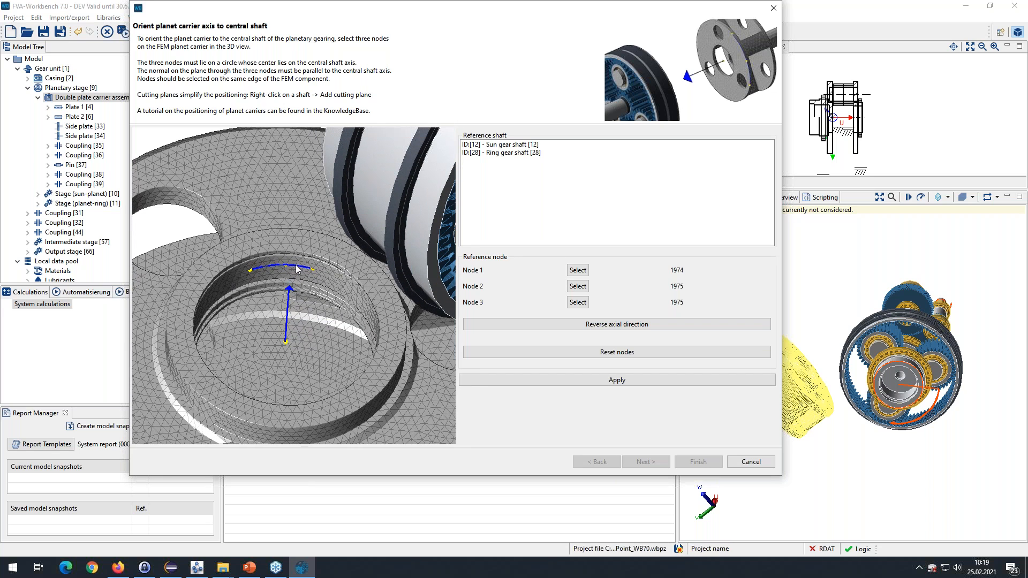
pyautogui.moveTo(325, 336); pyautogui.dragTo(308, 304)
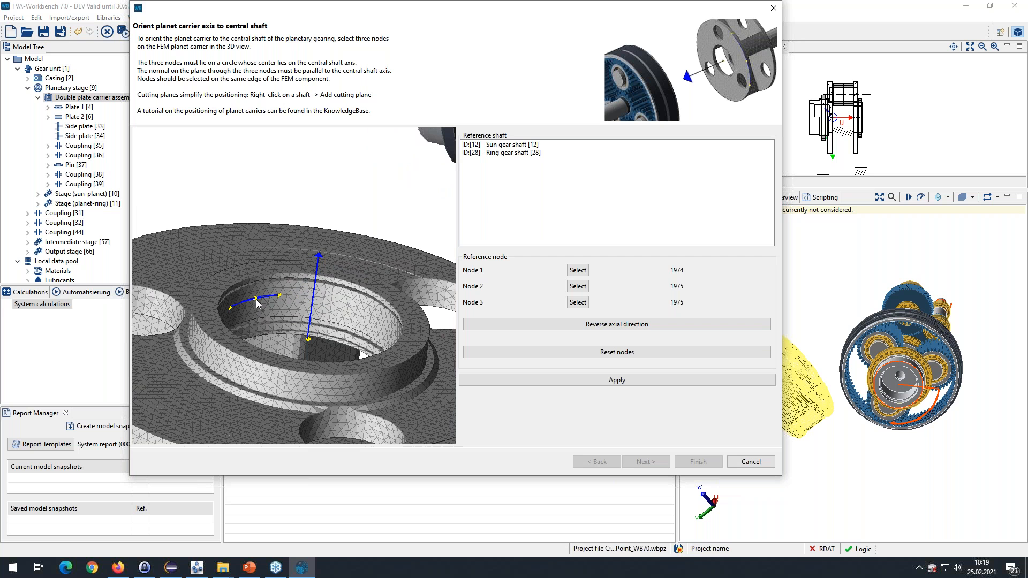
pyautogui.moveTo(282, 306); pyautogui.dragTo(323, 319, button='middle')
pyautogui.scroll(2, 325, 319)
pyautogui.scroll(4, 332, 322)
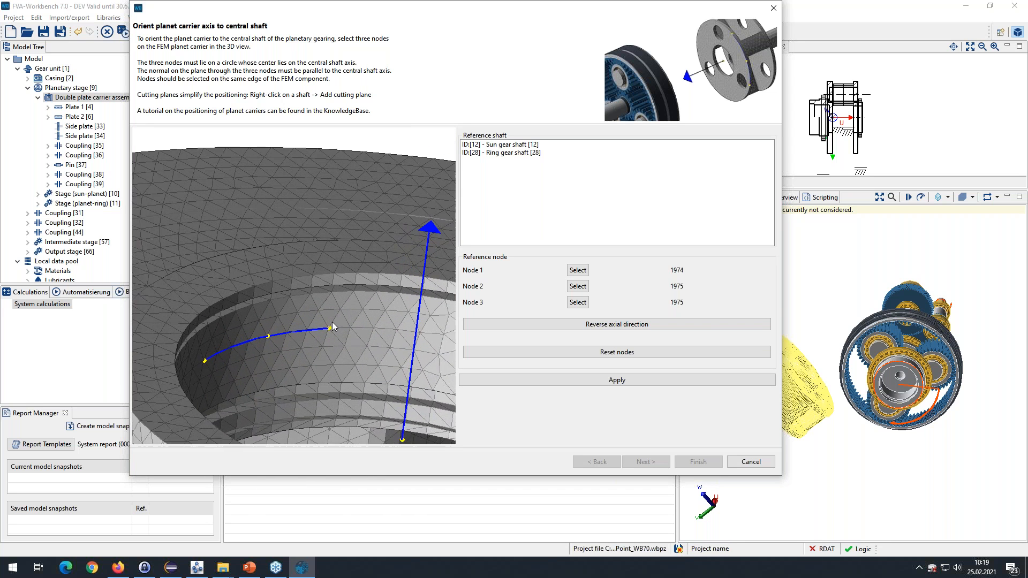
# Step: Reassign reference nodes 1, 2 and 3 to mesh nodes 3881, 3877 and 3874 on the rim of the carrier's central bore
pyautogui.click(578, 271)
pyautogui.click(339, 271)
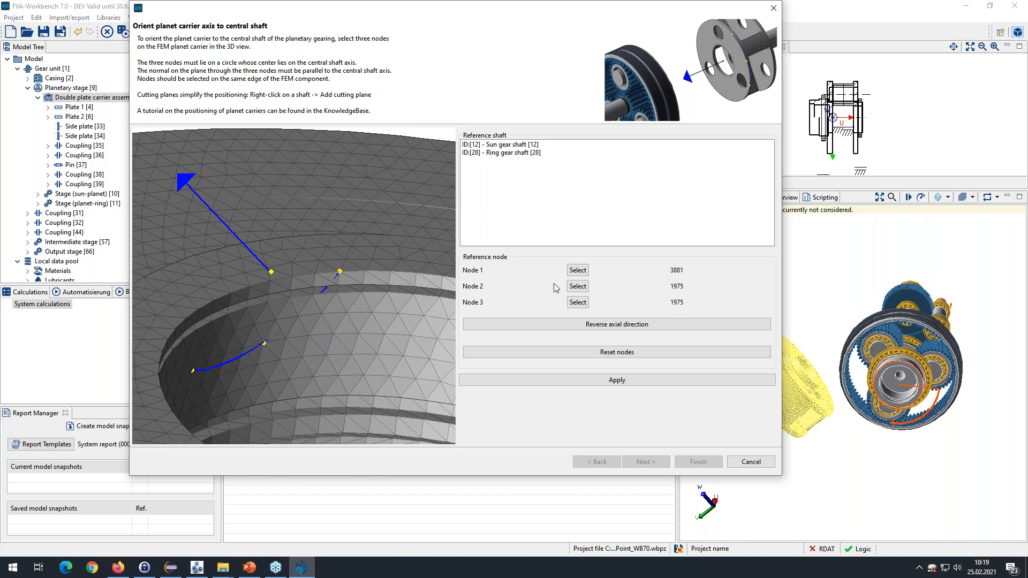
pyautogui.click(250, 287)
pyautogui.click(577, 303)
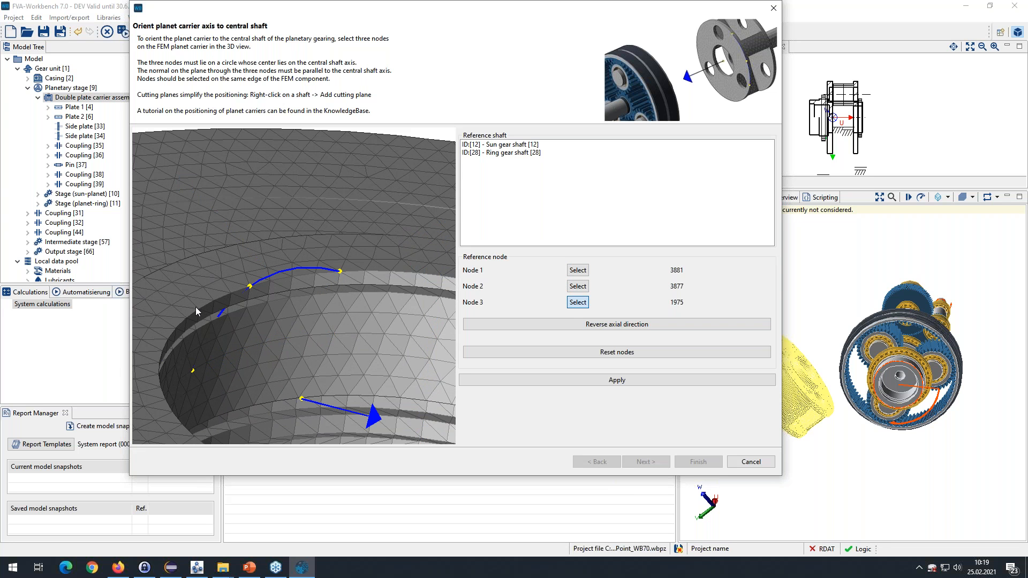
pyautogui.click(197, 309)
pyautogui.moveTo(197, 309); pyautogui.dragTo(326, 290, button='middle')
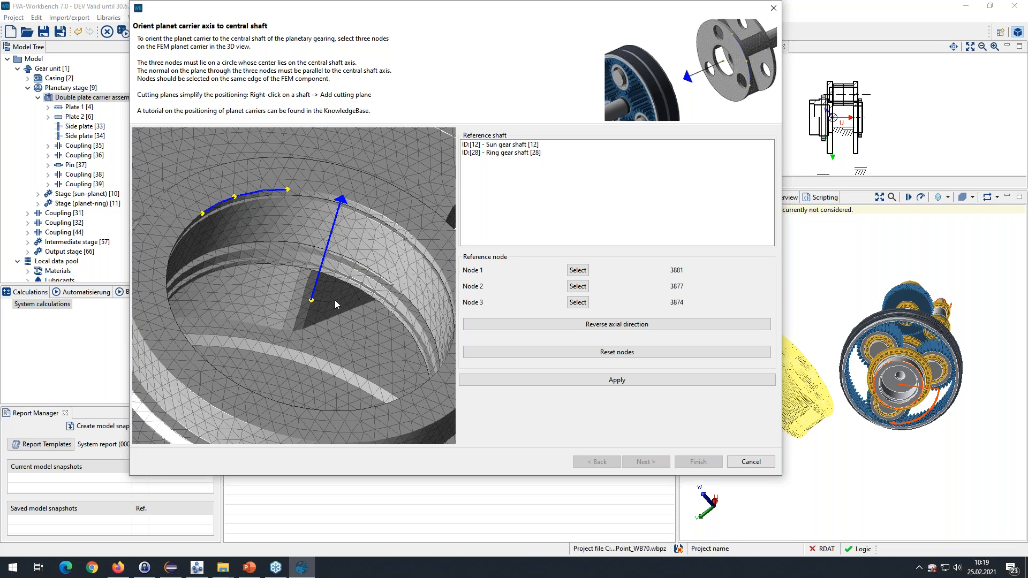
# Step: Set Sun gear shaft [12] as the carrier's reference shaft and show the whole assembly to check the carrier's orientation
pyautogui.click(521, 146)
pyautogui.rightClick(369, 258)
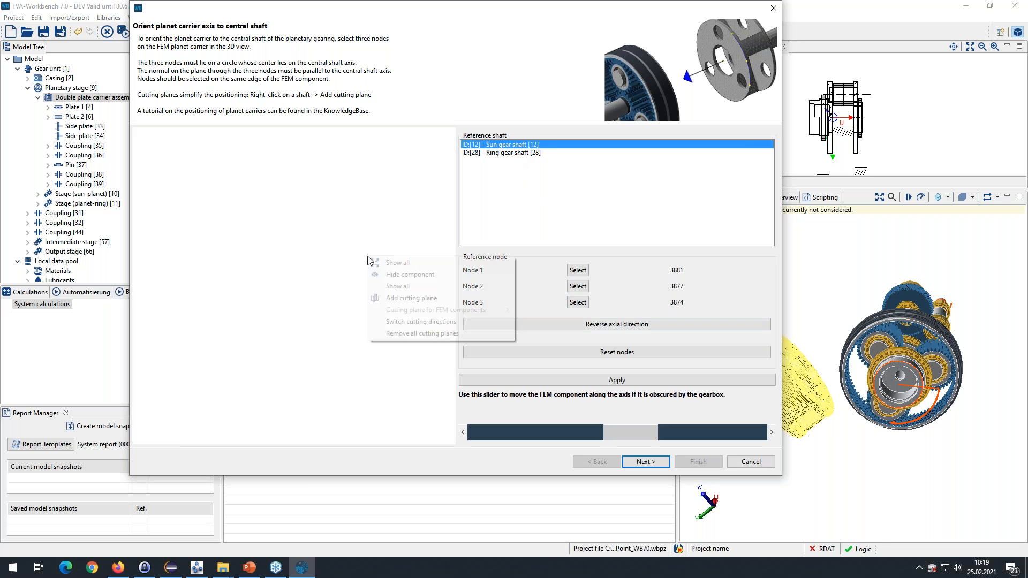
pyautogui.click(403, 263)
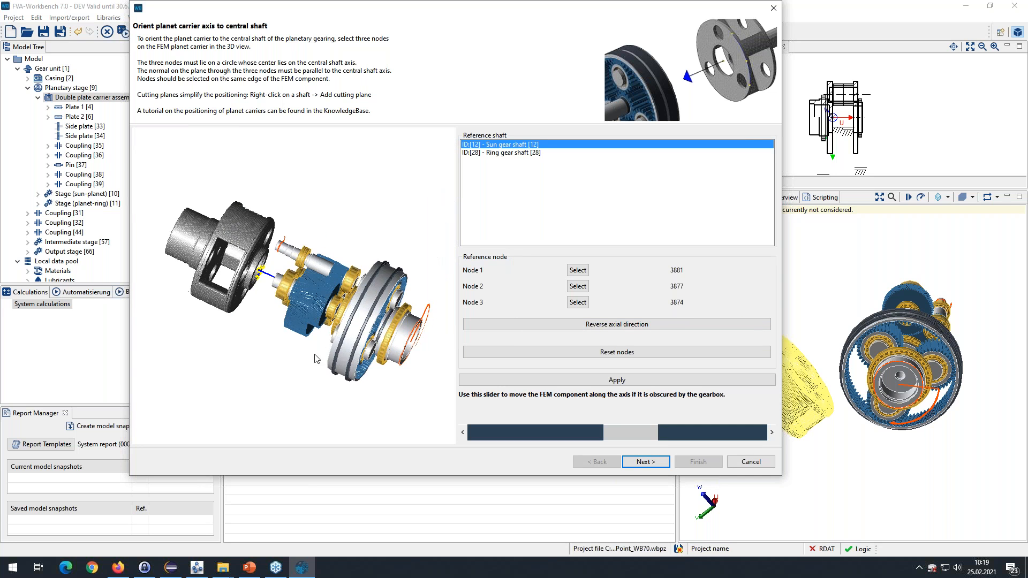
pyautogui.moveTo(367, 316); pyautogui.dragTo(375, 349)
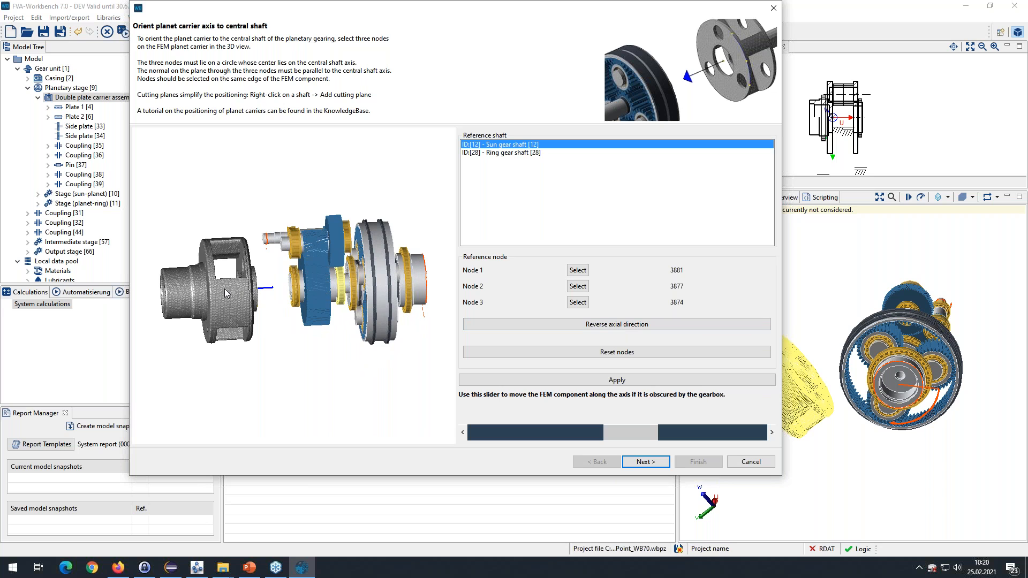
# Step: Try the reversed axial direction, switch it back, and apply the central shaft orientation to proceed to the planet shaft orientation
pyautogui.click(614, 323)
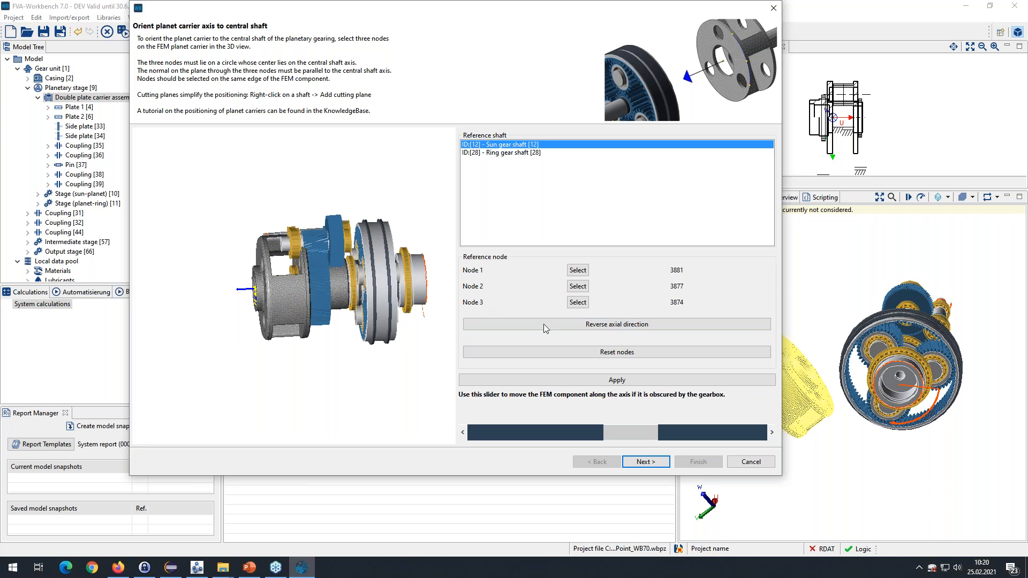
pyautogui.click(587, 326)
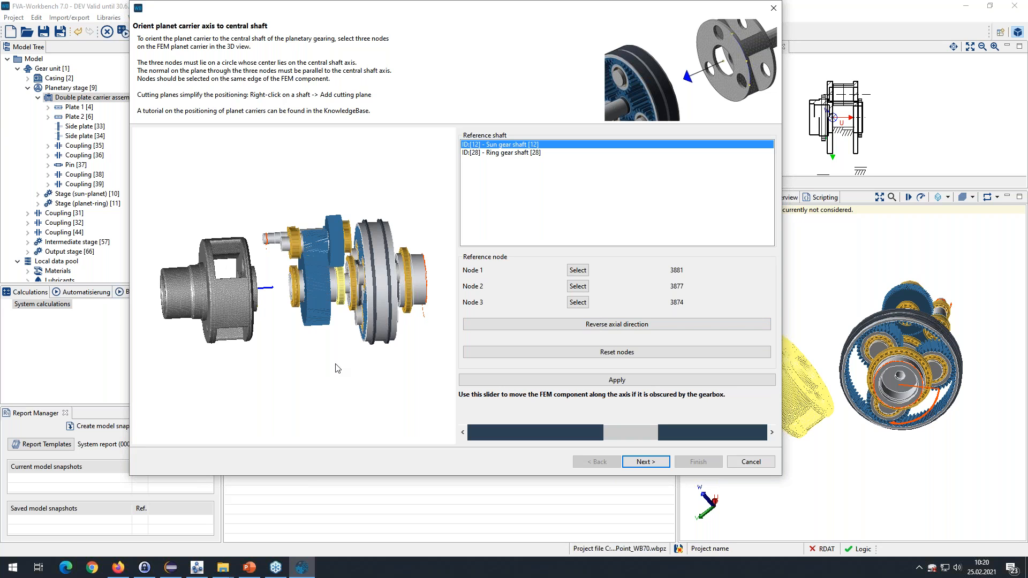
pyautogui.click(604, 383)
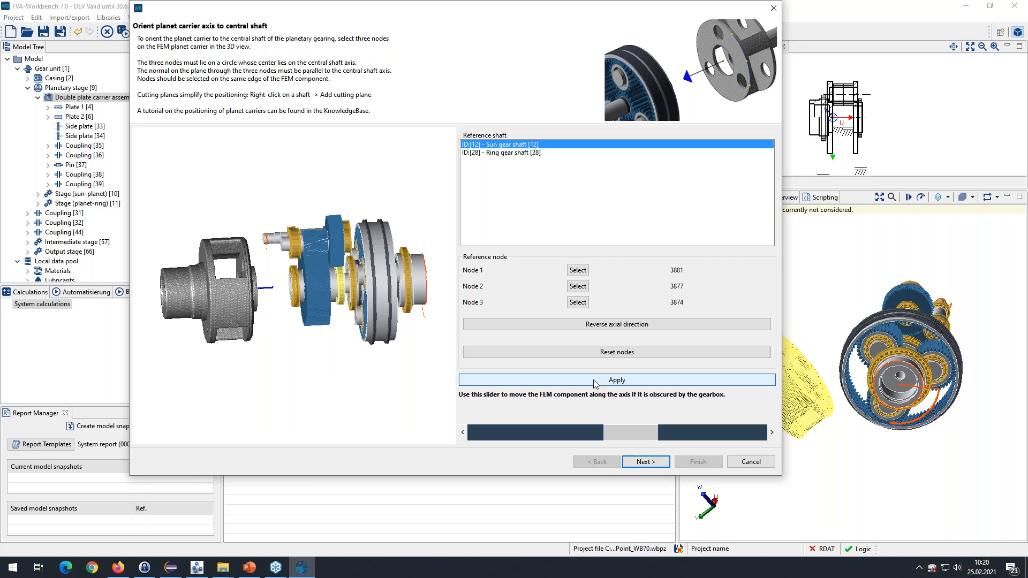
pyautogui.click(645, 461)
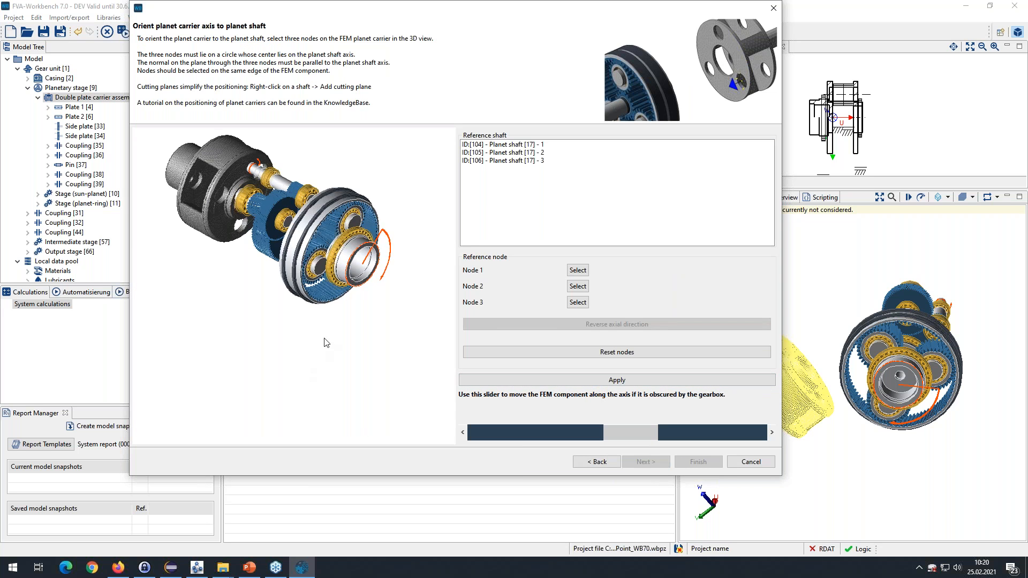
# Step: Assign mesh nodes 848, 5288 and 5290 on the inner edge of a planet bore as reference nodes 1, 2 and 3
pyautogui.scroll(5, 299, 321)
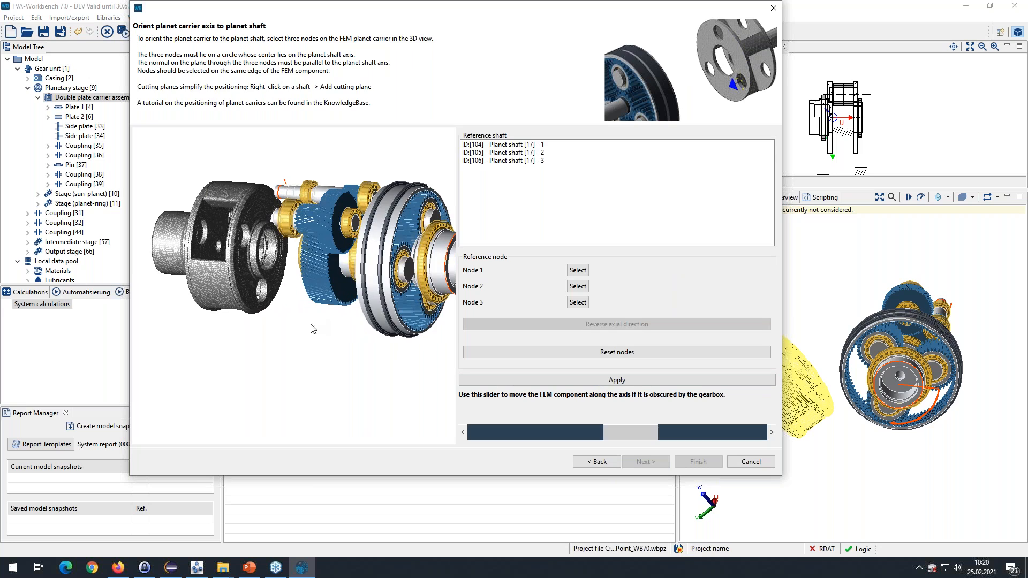
pyautogui.scroll(5, 278, 314)
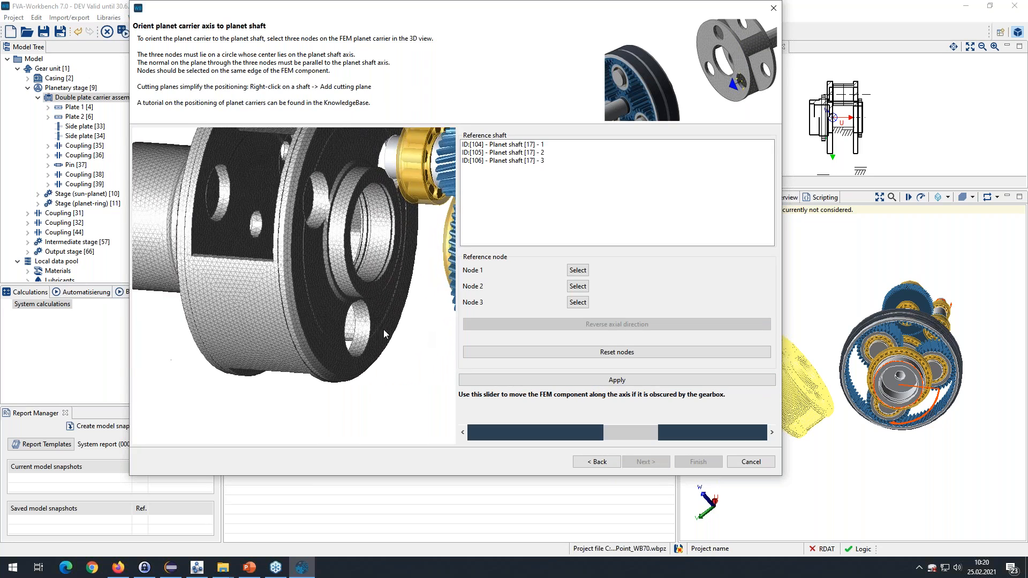
pyautogui.scroll(5, 330, 342)
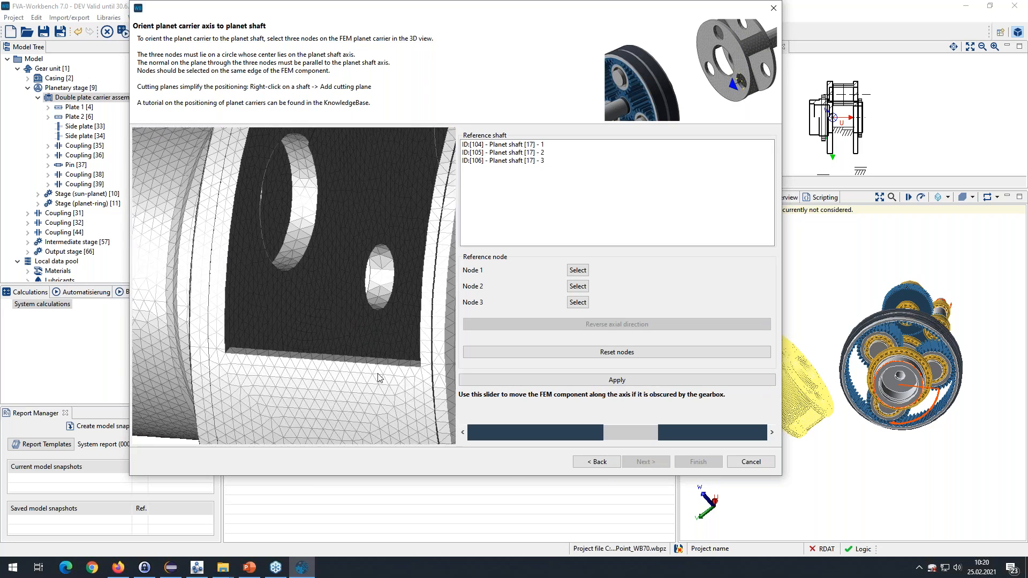
pyautogui.scroll(3, 369, 364)
pyautogui.click(578, 269)
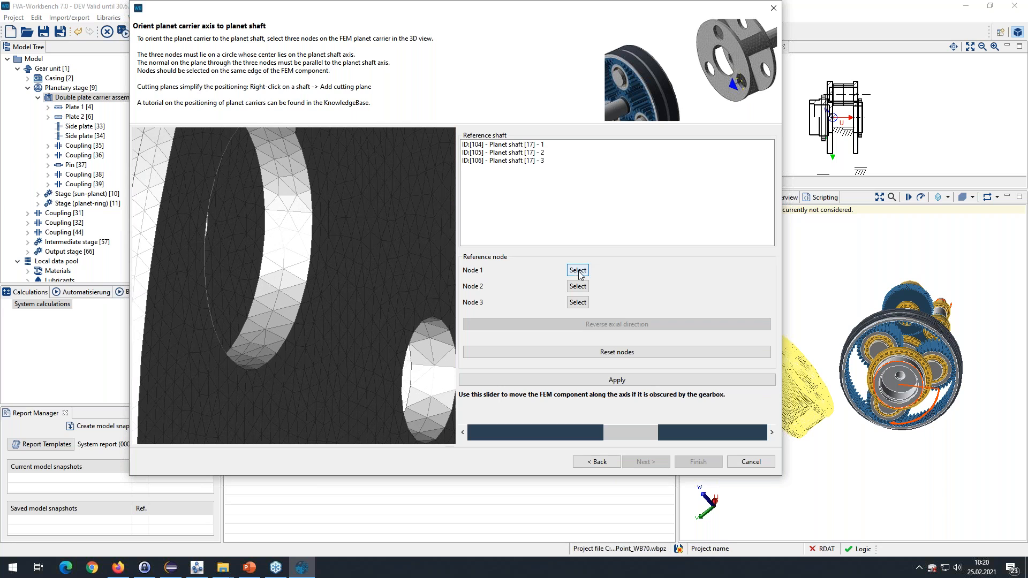
pyautogui.click(306, 167)
pyautogui.click(578, 287)
pyautogui.click(306, 282)
pyautogui.click(577, 302)
pyautogui.click(292, 321)
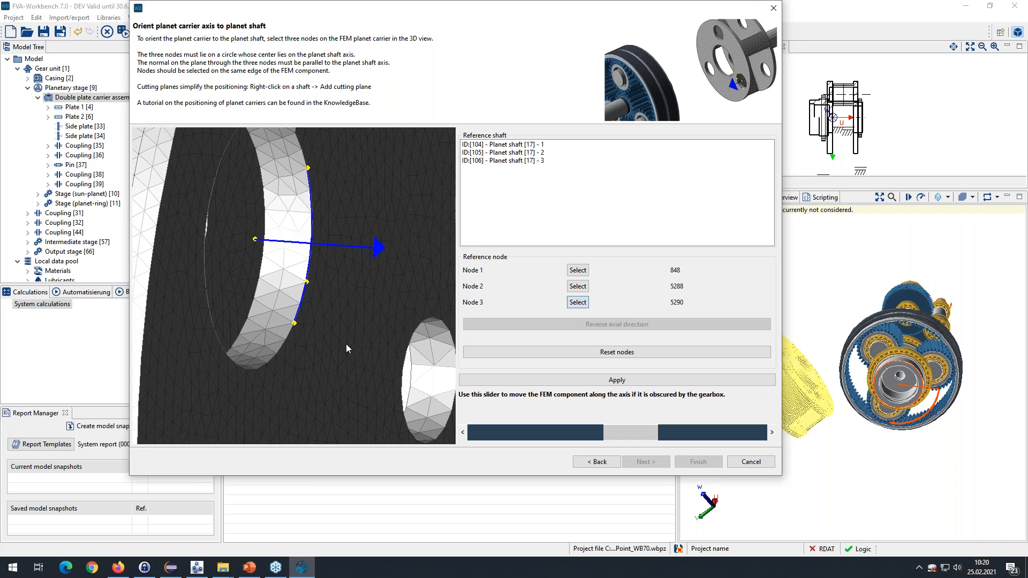
# Step: Try planet shafts 1 and 2 as reference, choose Planet shaft [17] - 3, and continue to the axial positioning
pyautogui.scroll(-9, 341, 318)
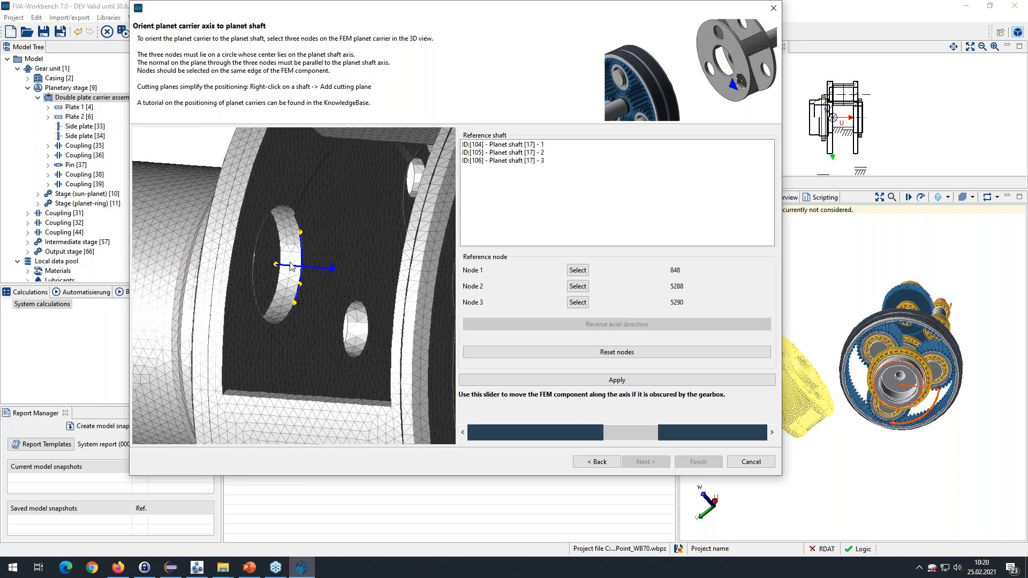
pyautogui.scroll(-2, 312, 290)
pyautogui.moveTo(371, 324); pyautogui.dragTo(288, 321, button='middle')
pyautogui.scroll(-3, 288, 321)
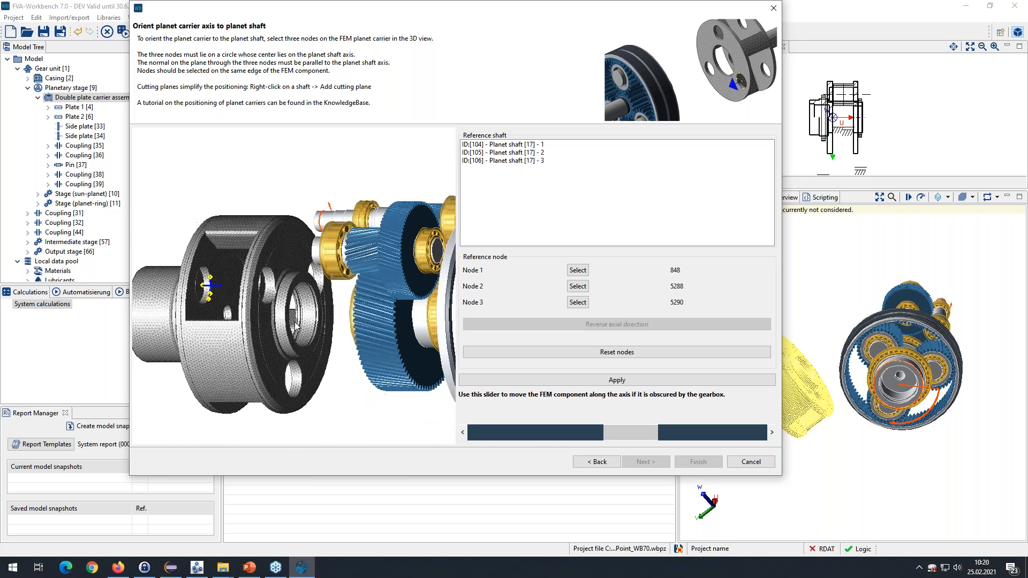
pyautogui.click(514, 144)
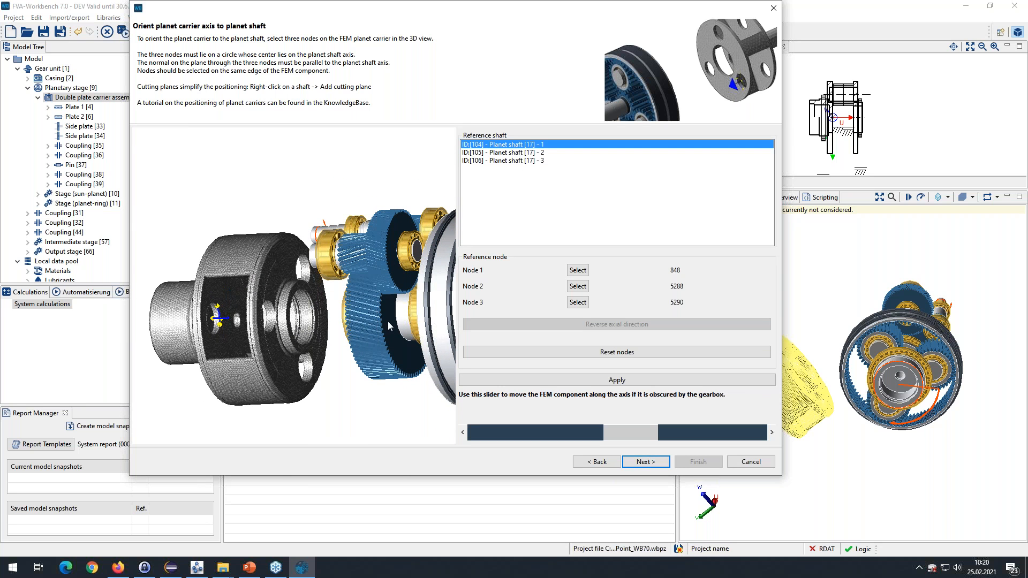
pyautogui.moveTo(364, 304); pyautogui.dragTo(295, 290, button='middle')
pyautogui.moveTo(313, 326); pyautogui.dragTo(343, 318, button='middle')
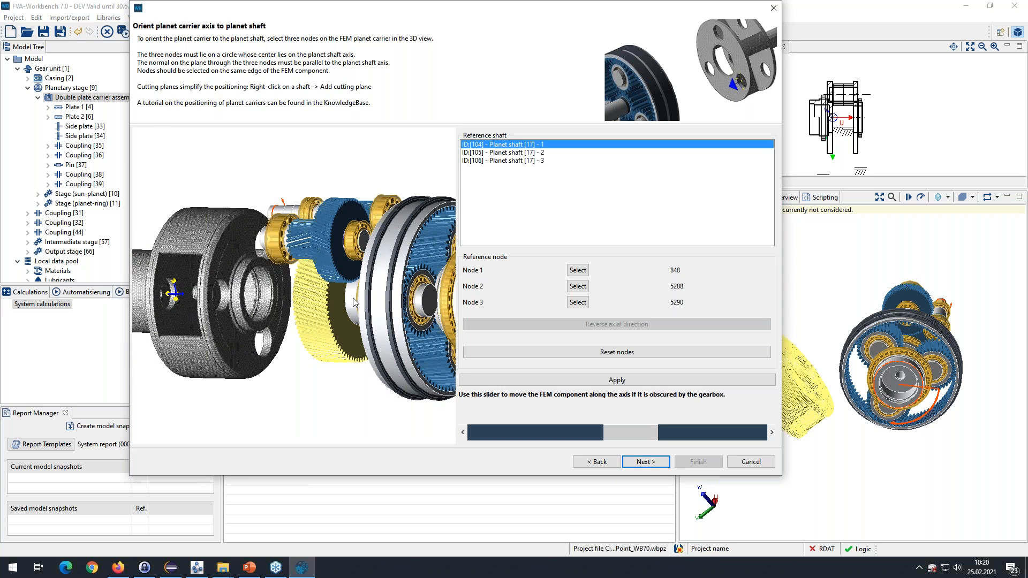
pyautogui.click(518, 153)
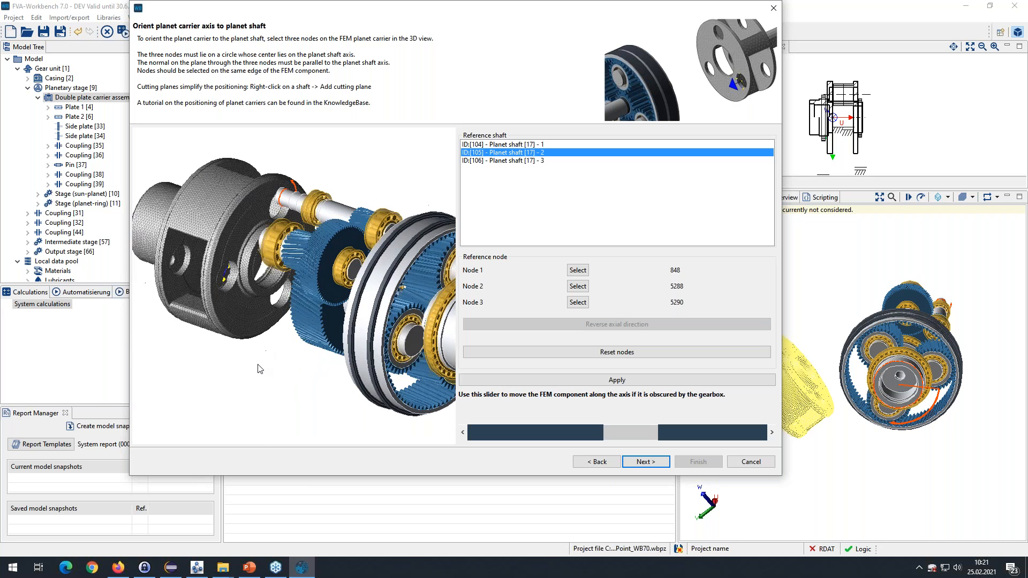
pyautogui.click(503, 161)
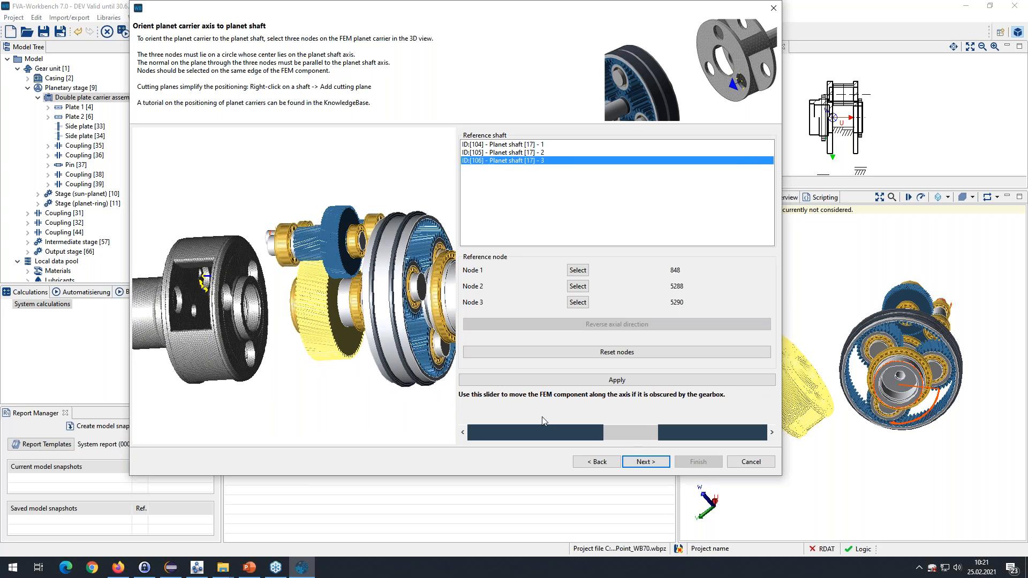
pyautogui.click(645, 462)
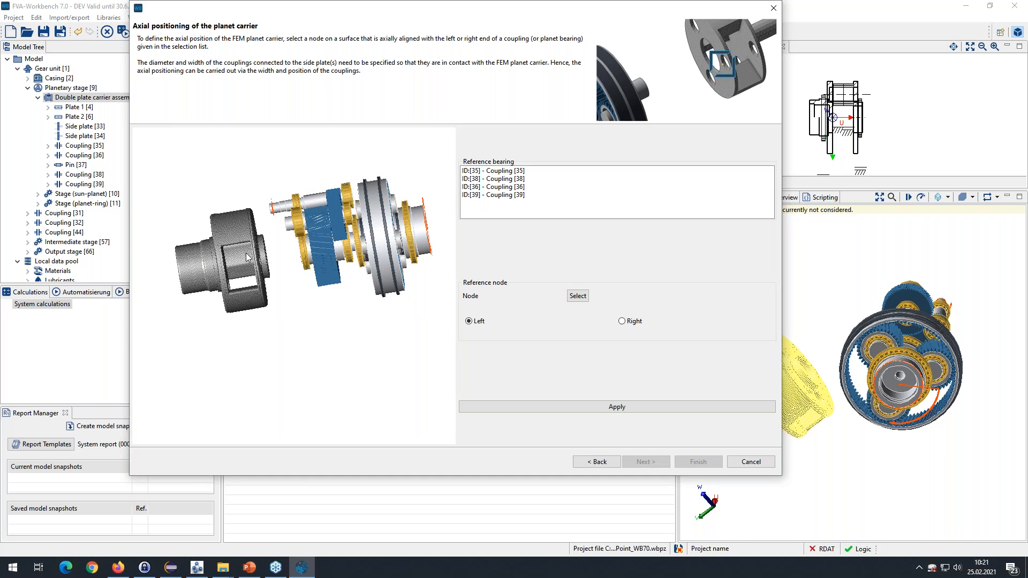
# Step: Return to the central shaft orientation, reverse the carrier's axial direction and apply it
pyautogui.click(595, 462)
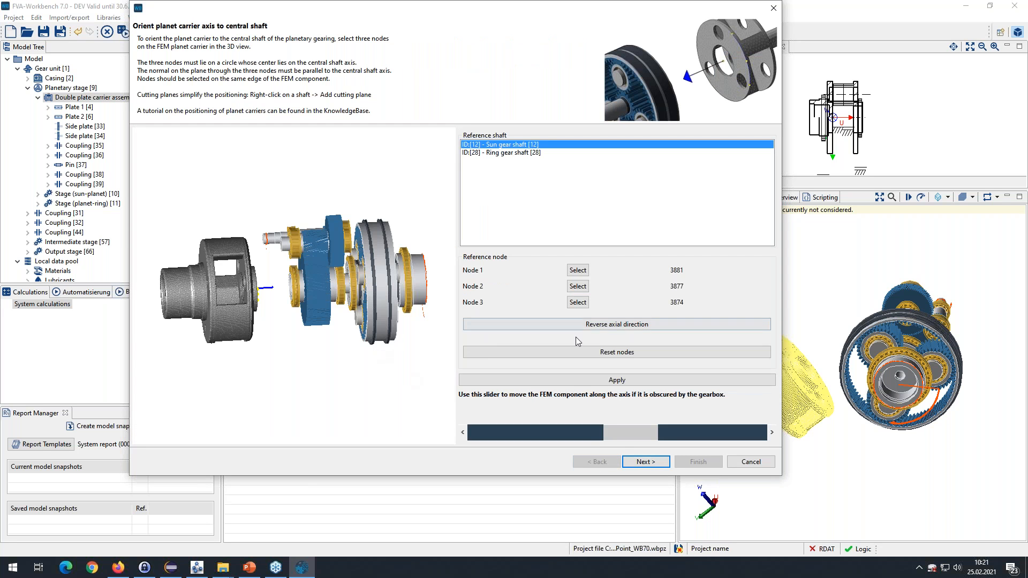
pyautogui.click(616, 381)
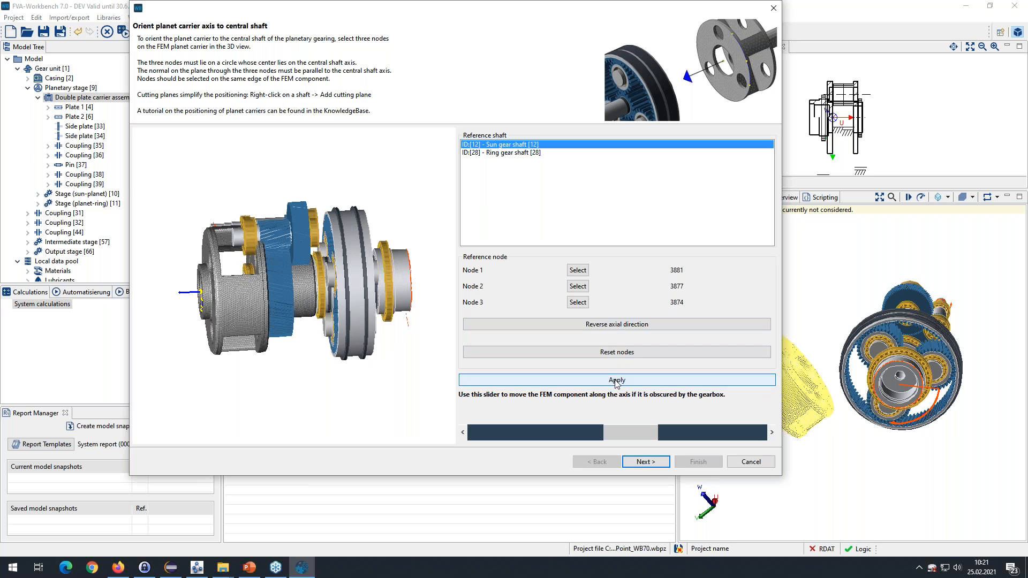
pyautogui.click(643, 462)
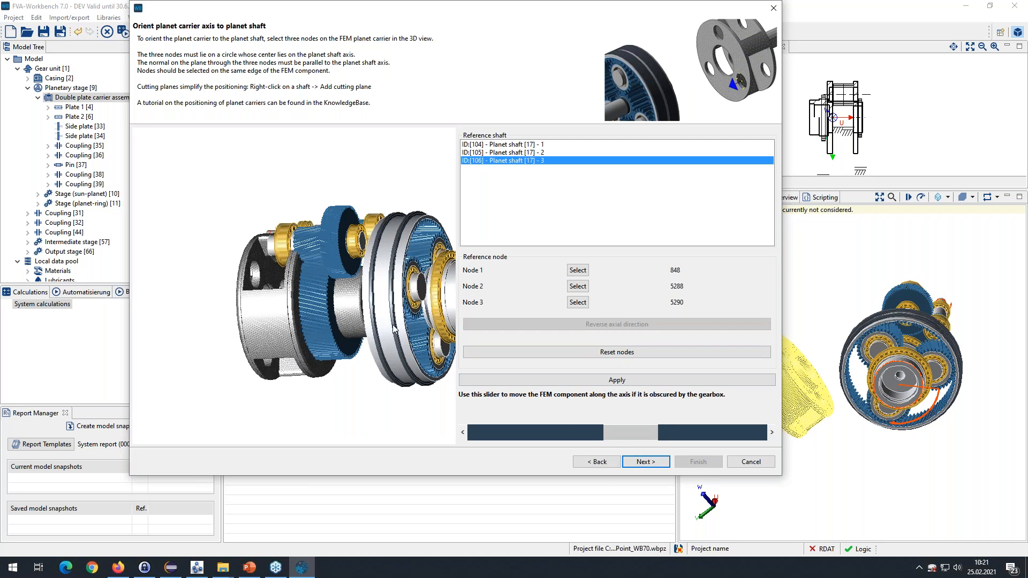
# Step: Apply the planet shaft orientation, shift the carrier along the axis clear of the gears, and continue to the axial positioning
pyautogui.click(595, 382)
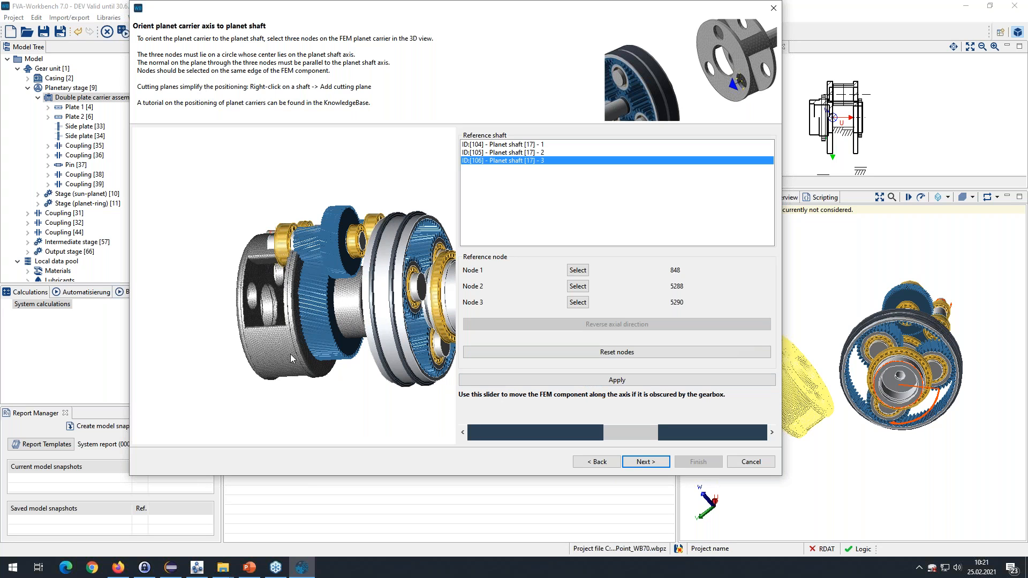
pyautogui.moveTo(307, 303); pyautogui.dragTo(307, 276, button='middle')
pyautogui.moveTo(633, 432); pyautogui.dragTo(715, 431)
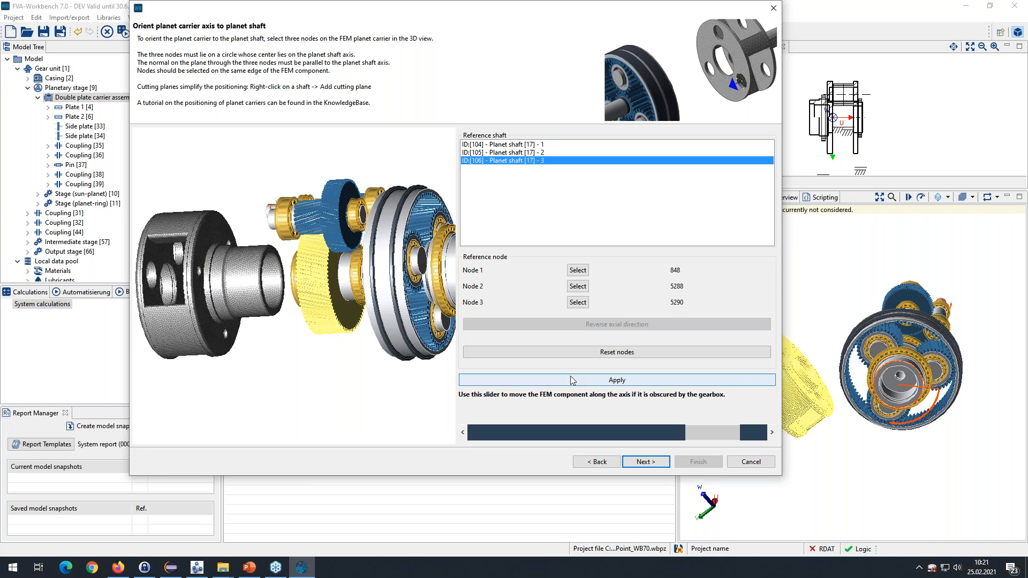
pyautogui.click(645, 462)
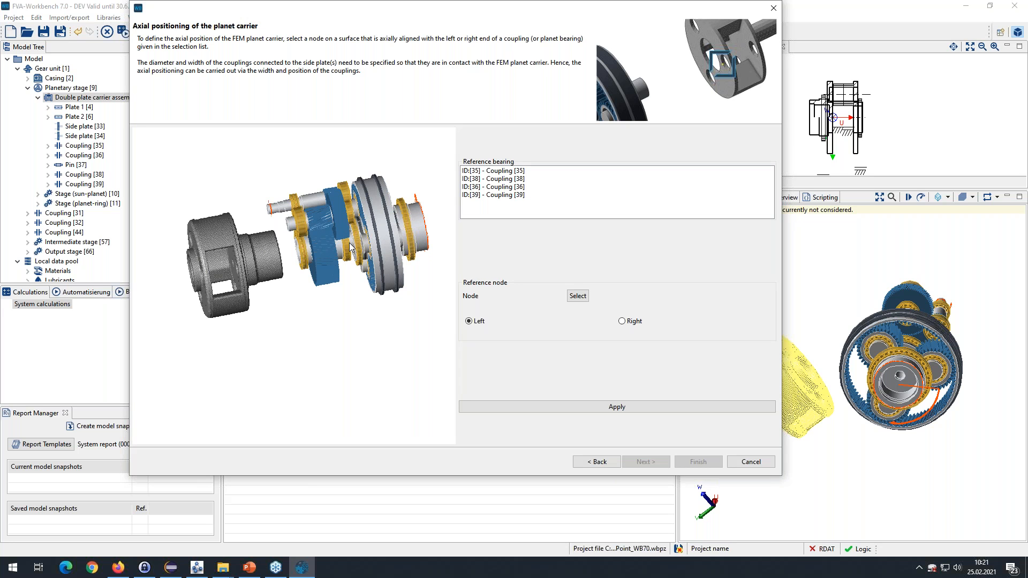
# Step: Examine the planet shaft ends on both sides of the ring gear and the carrier's bores to identify the axial reference coupling
pyautogui.scroll(3, 354, 245)
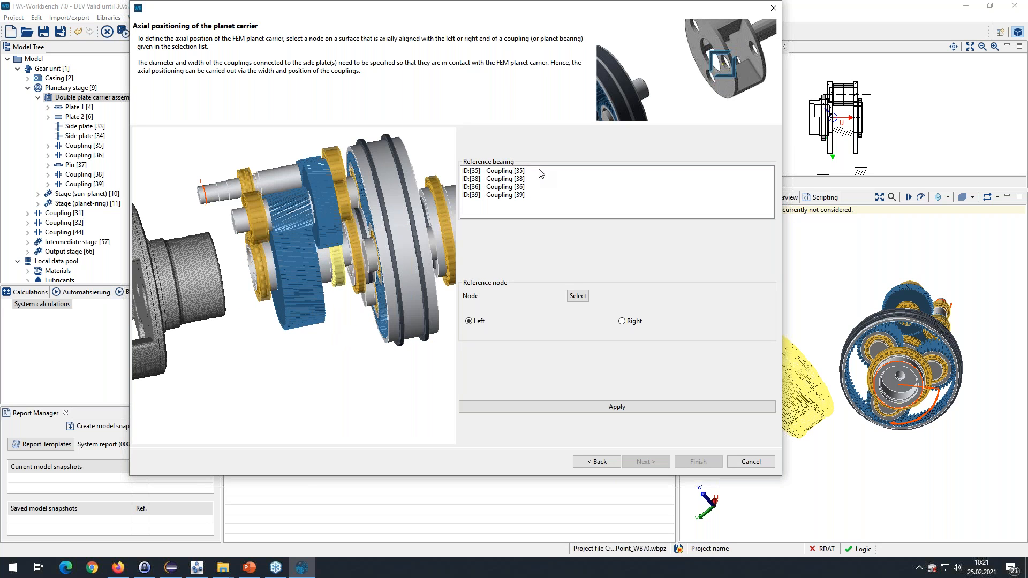
pyautogui.moveTo(398, 265); pyautogui.dragTo(341, 308, button='middle')
pyautogui.scroll(3, 362, 306)
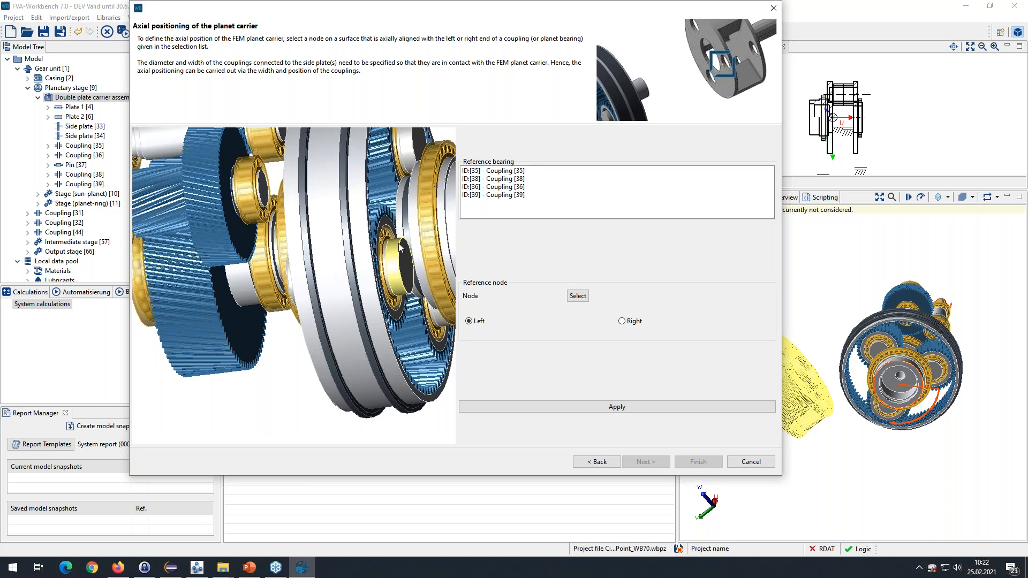
pyautogui.moveTo(402, 244); pyautogui.dragTo(385, 245, button='middle')
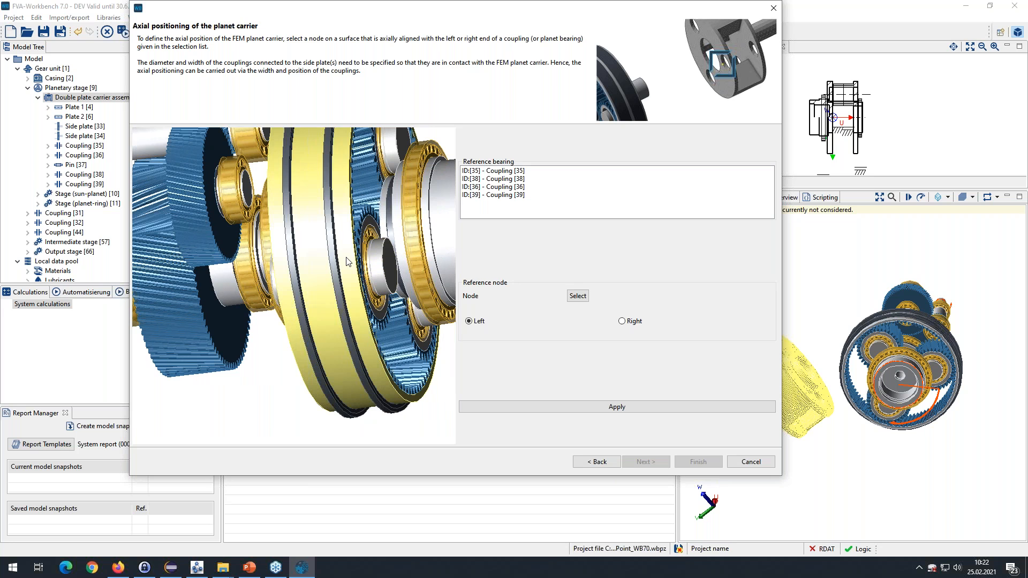
pyautogui.moveTo(345, 242); pyautogui.dragTo(317, 263, button='middle')
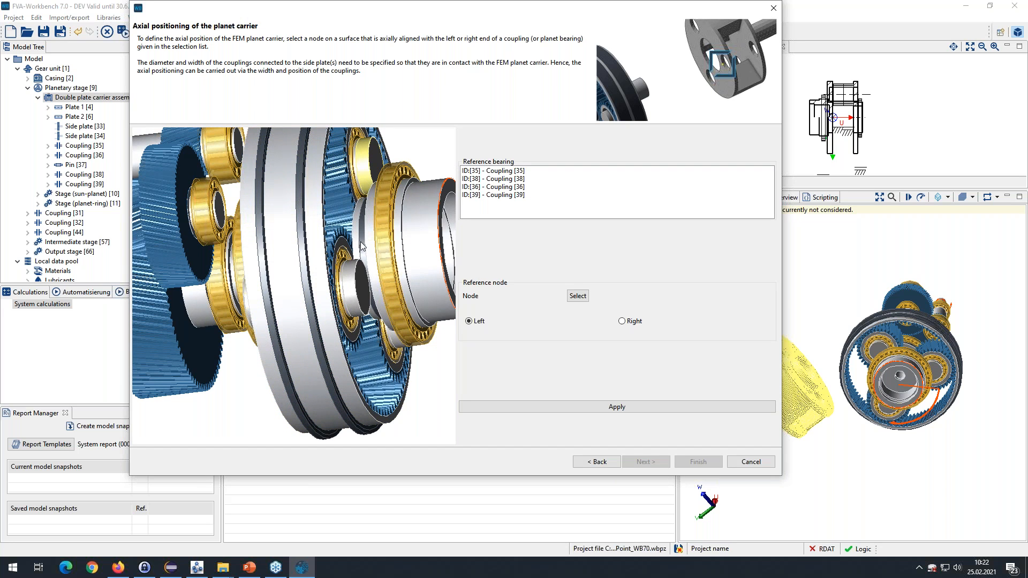
pyautogui.moveTo(365, 253); pyautogui.dragTo(369, 254, button='middle')
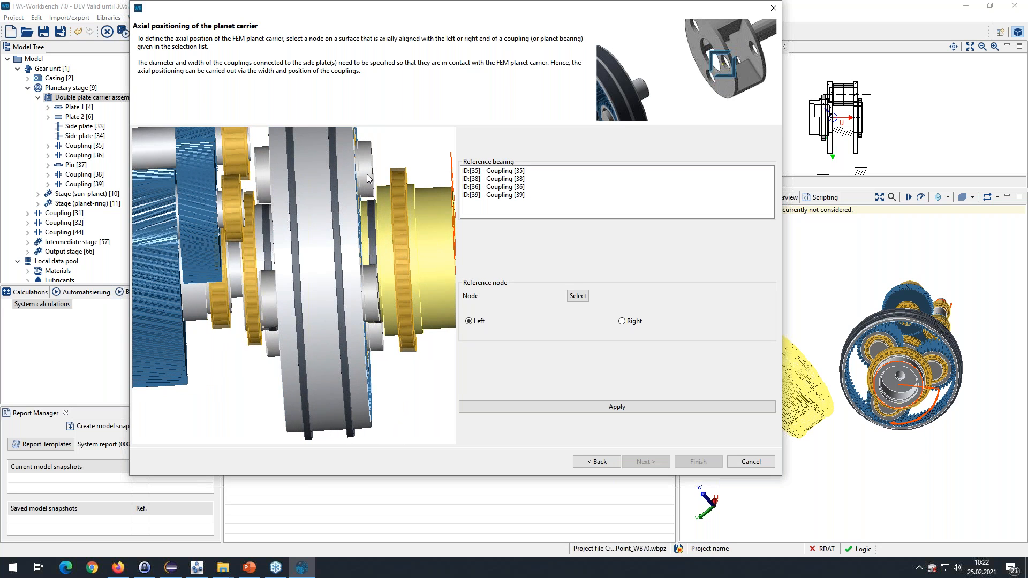
pyautogui.scroll(-1, 344, 225)
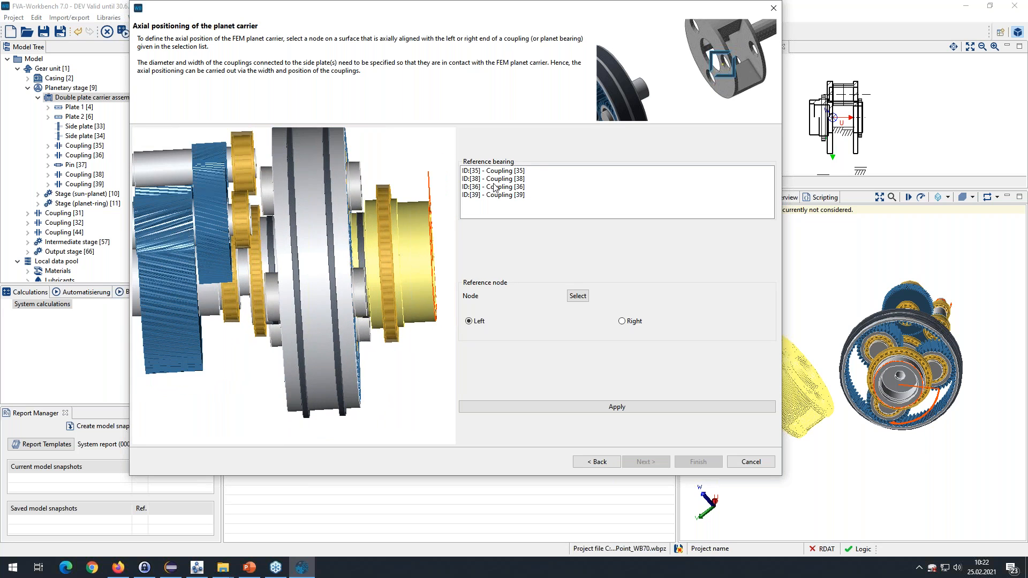
pyautogui.moveTo(318, 251); pyautogui.dragTo(319, 252, button='middle')
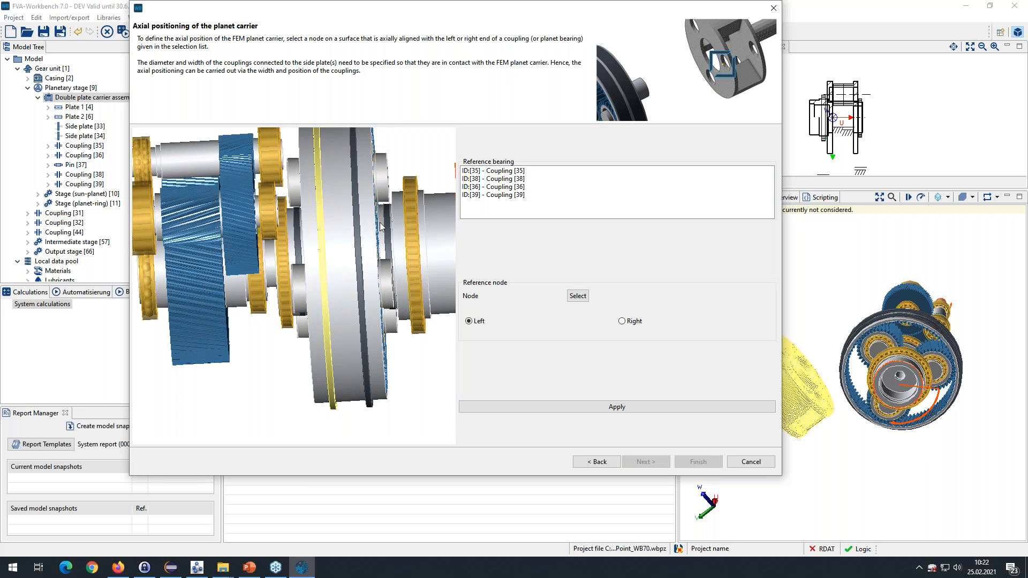
pyautogui.moveTo(297, 235); pyautogui.dragTo(327, 224, button='middle')
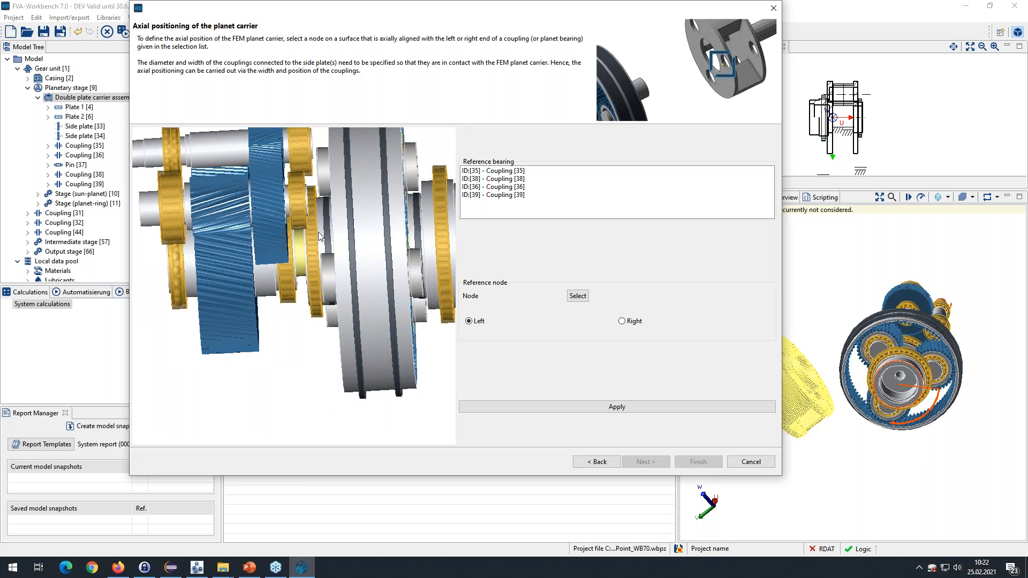
pyautogui.scroll(-3, 344, 240)
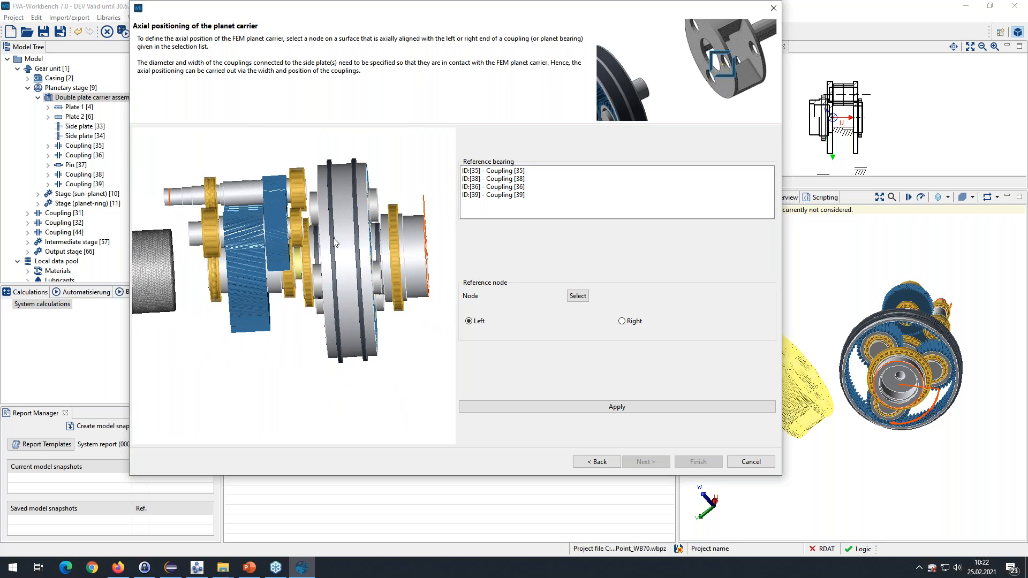
pyautogui.moveTo(298, 268); pyautogui.dragTo(374, 258, button='middle')
pyautogui.moveTo(374, 258); pyautogui.dragTo(307, 276)
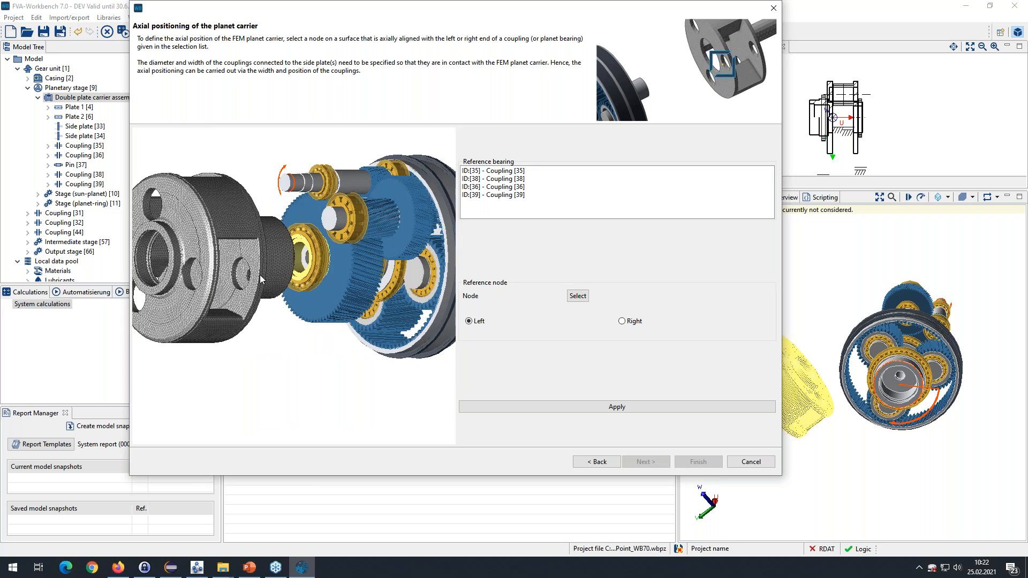
# Step: Pick a reference node on the carrier face beside the planet pin bore and choose Coupling [38] as the reference bearing
pyautogui.scroll(5, 364, 271)
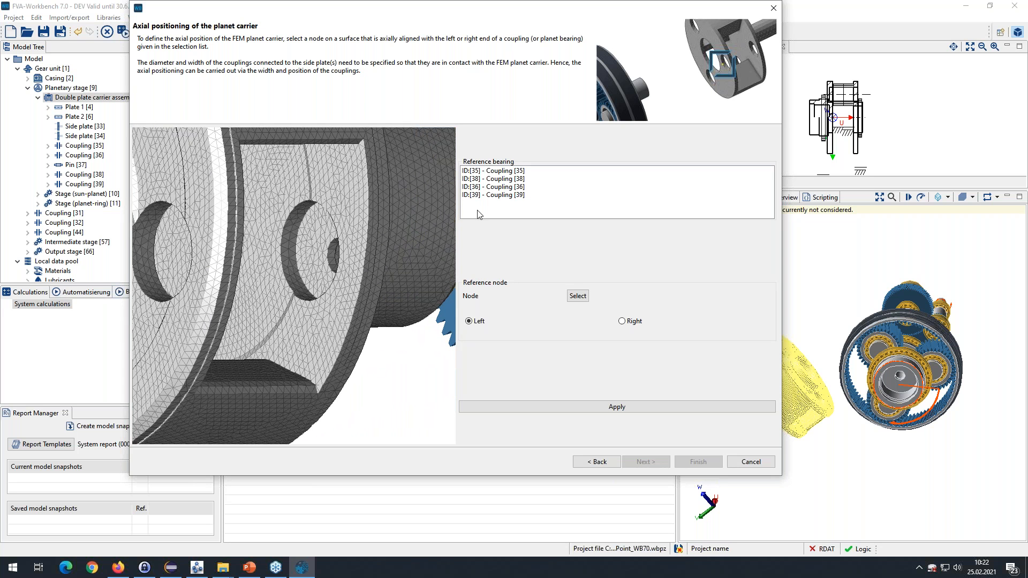
pyautogui.click(572, 295)
pyautogui.click(316, 240)
pyautogui.scroll(-3, 328, 248)
pyautogui.moveTo(331, 249); pyautogui.dragTo(164, 251, button='middle')
pyautogui.moveTo(301, 252); pyautogui.dragTo(184, 276, button='middle')
pyautogui.moveTo(342, 253); pyautogui.dragTo(313, 303, button='middle')
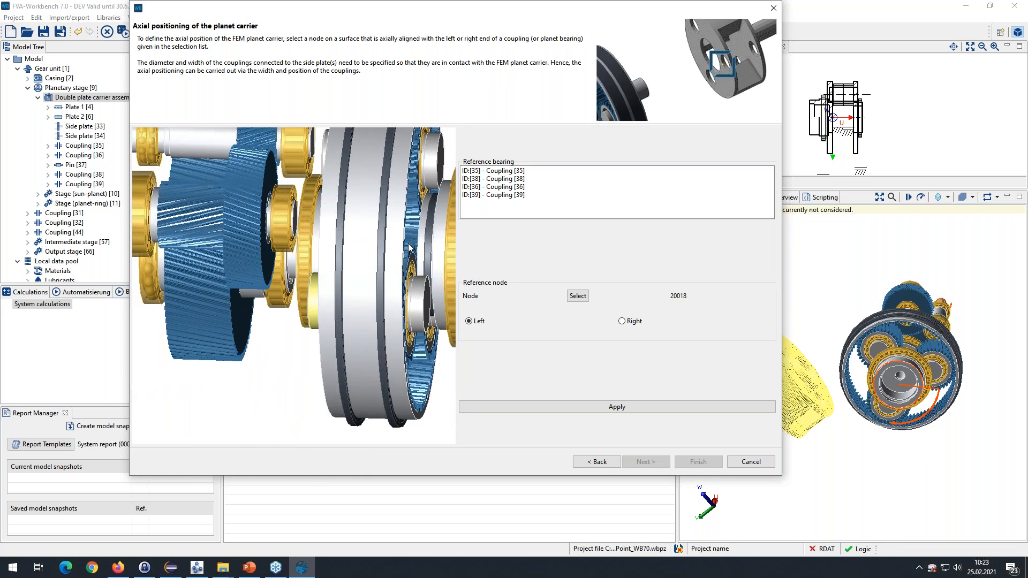
pyautogui.click(518, 180)
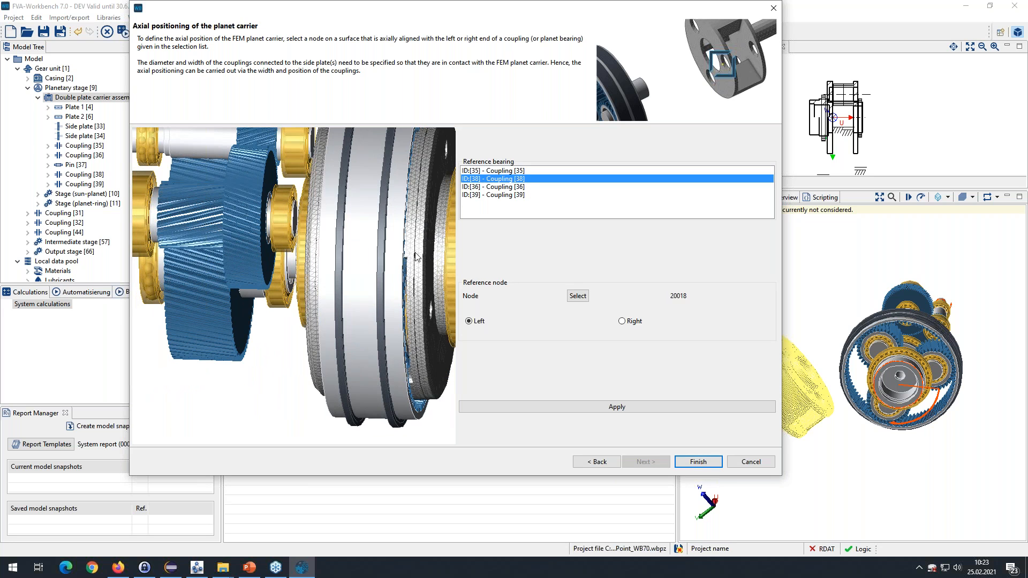
# Step: Section the 3D view lengthwise, try Coupling [35] and Coupling [36] as reference bearing, and return to Coupling [38]
pyautogui.rightClick(366, 287)
pyautogui.click(363, 326)
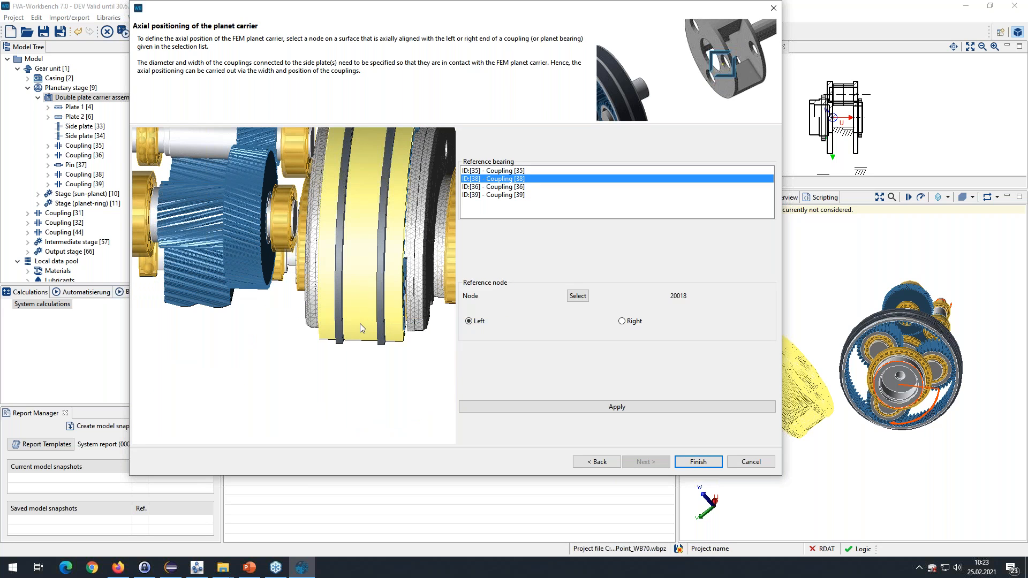
pyautogui.moveTo(358, 306); pyautogui.dragTo(316, 303)
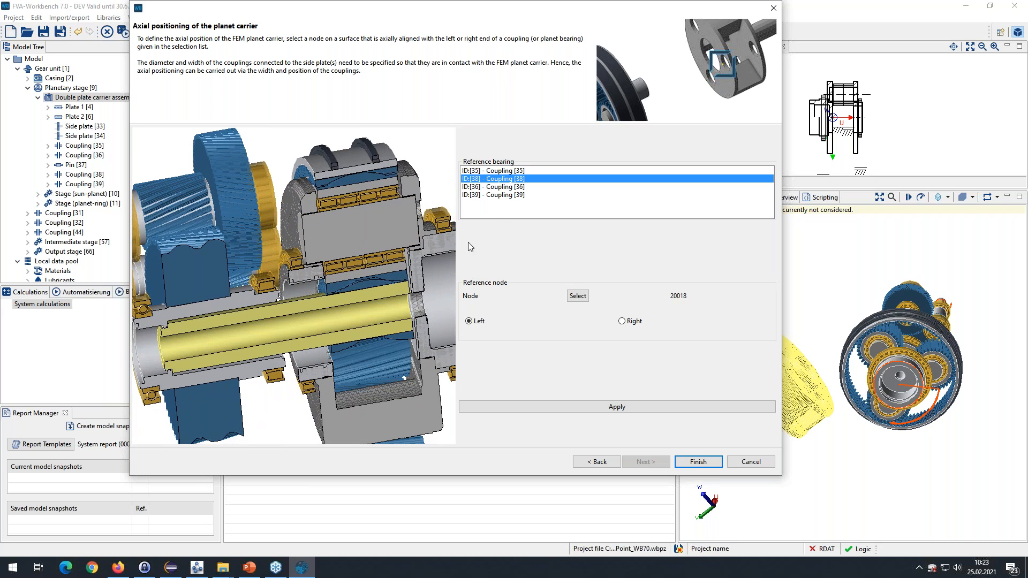
pyautogui.click(506, 171)
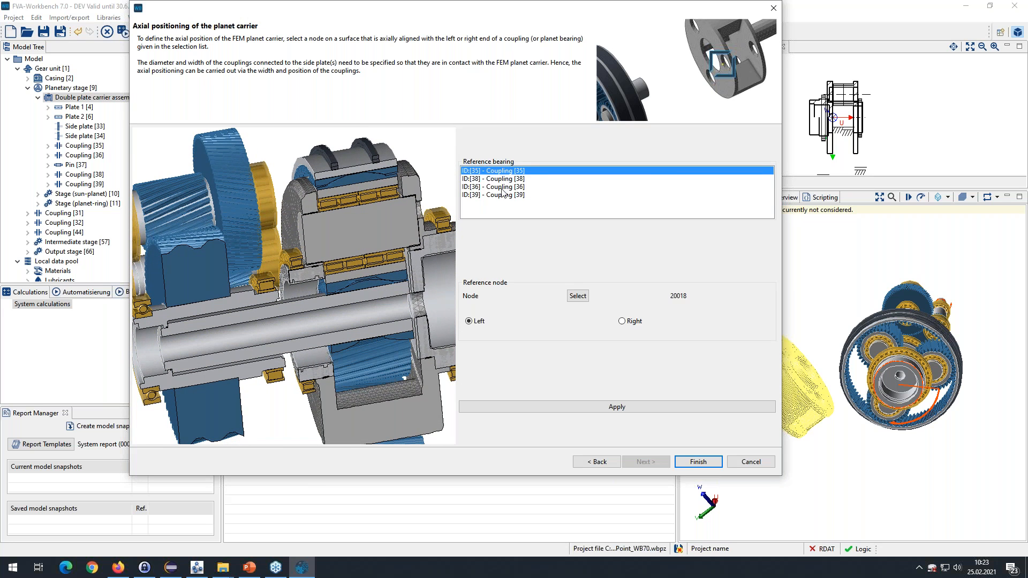
pyautogui.click(503, 187)
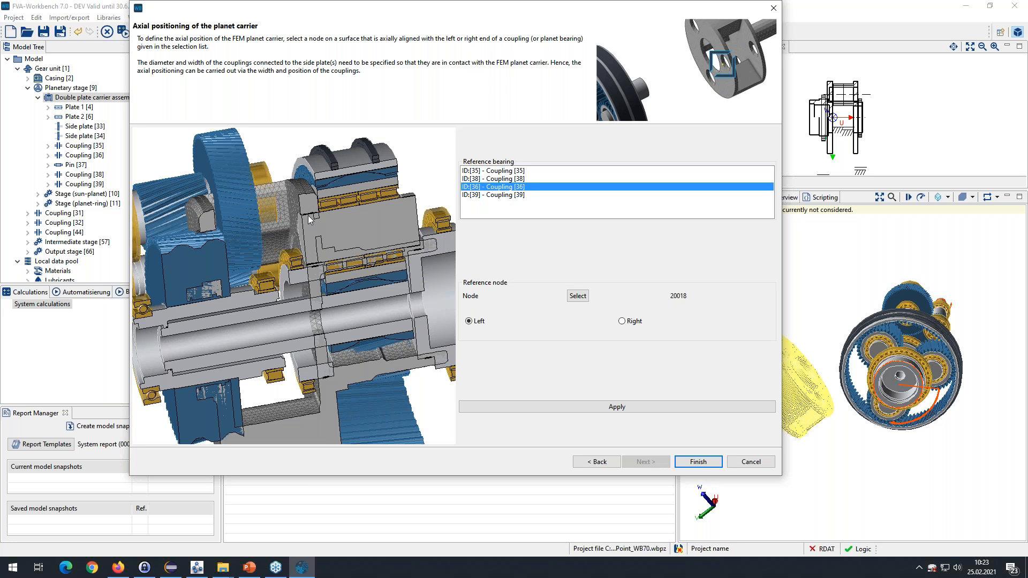
pyautogui.click(514, 179)
# Step: Examine both ends of the planet pin in the sectioned carrier and compare Coupling [35] with Coupling [38] as reference
pyautogui.moveTo(323, 337); pyautogui.dragTo(307, 333, button='middle')
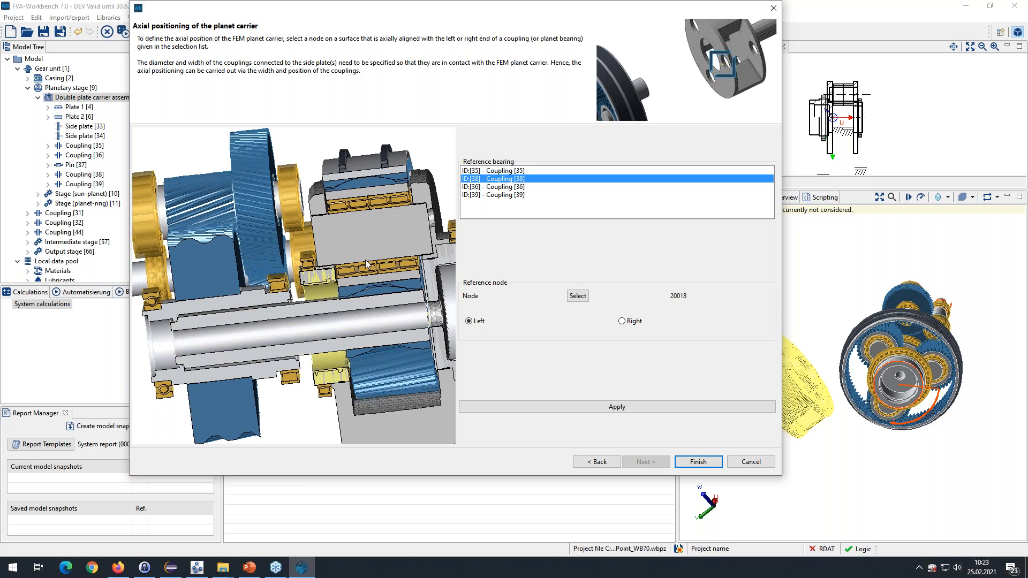
pyautogui.moveTo(365, 259); pyautogui.dragTo(364, 268, button='middle')
pyautogui.scroll(6, 403, 274)
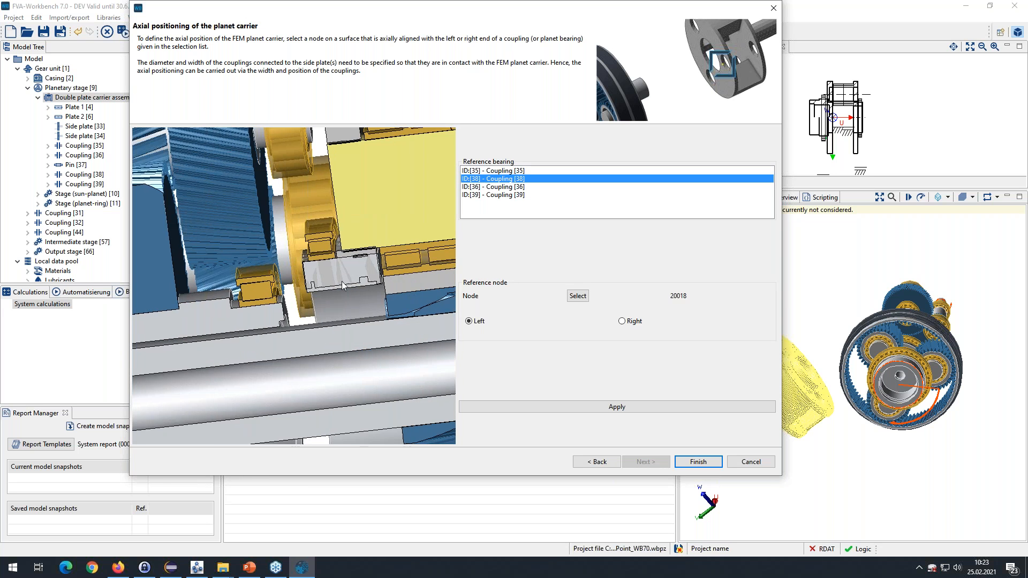
pyautogui.moveTo(352, 335); pyautogui.dragTo(357, 353, button='middle')
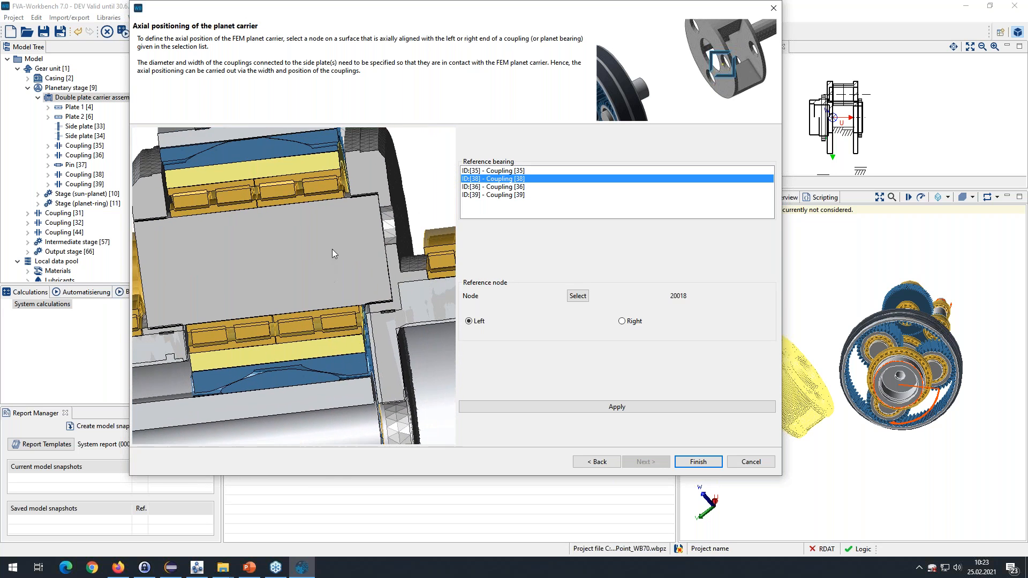
pyautogui.moveTo(326, 258); pyautogui.dragTo(335, 239, button='middle')
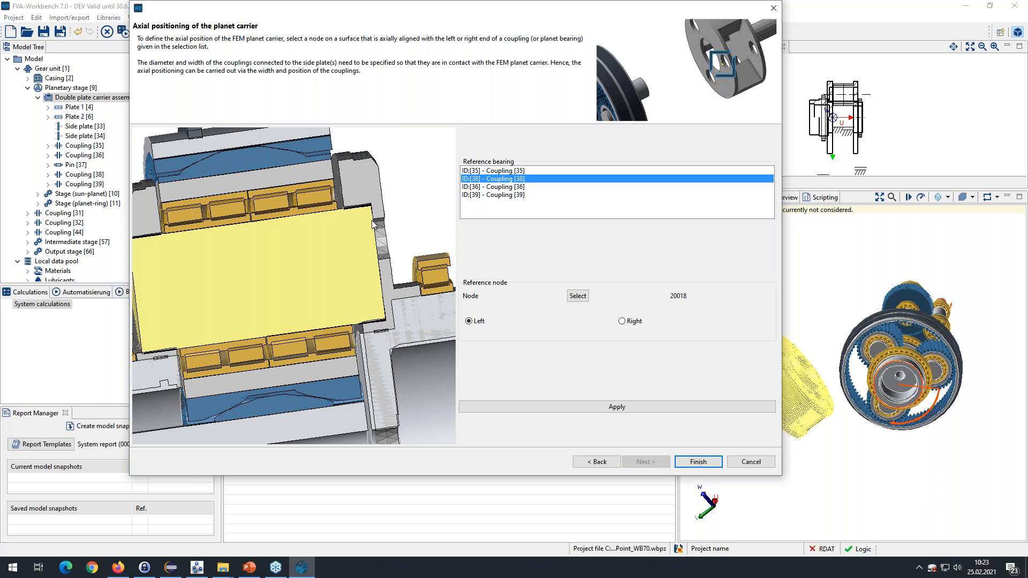
pyautogui.click(503, 171)
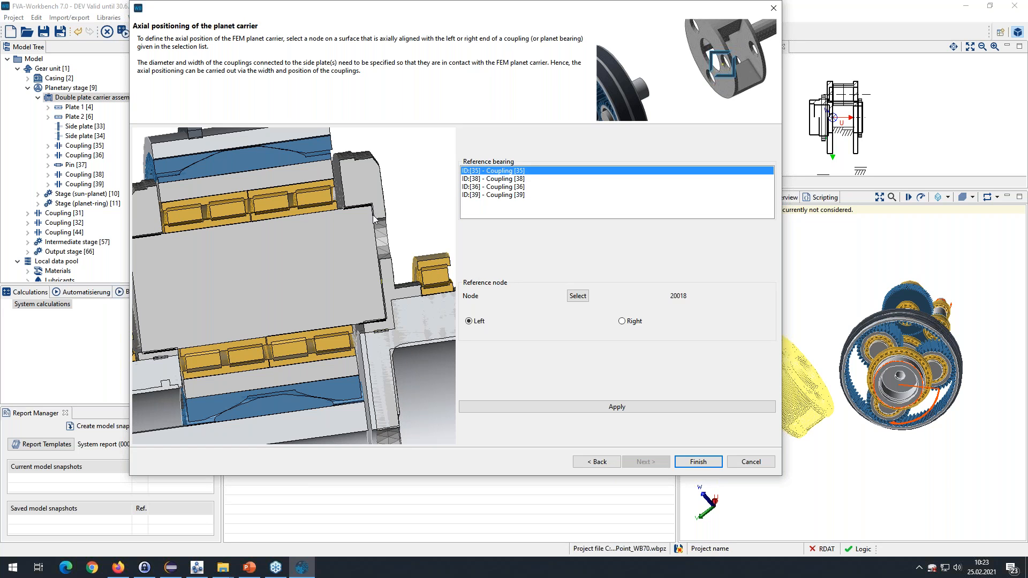
pyautogui.click(489, 178)
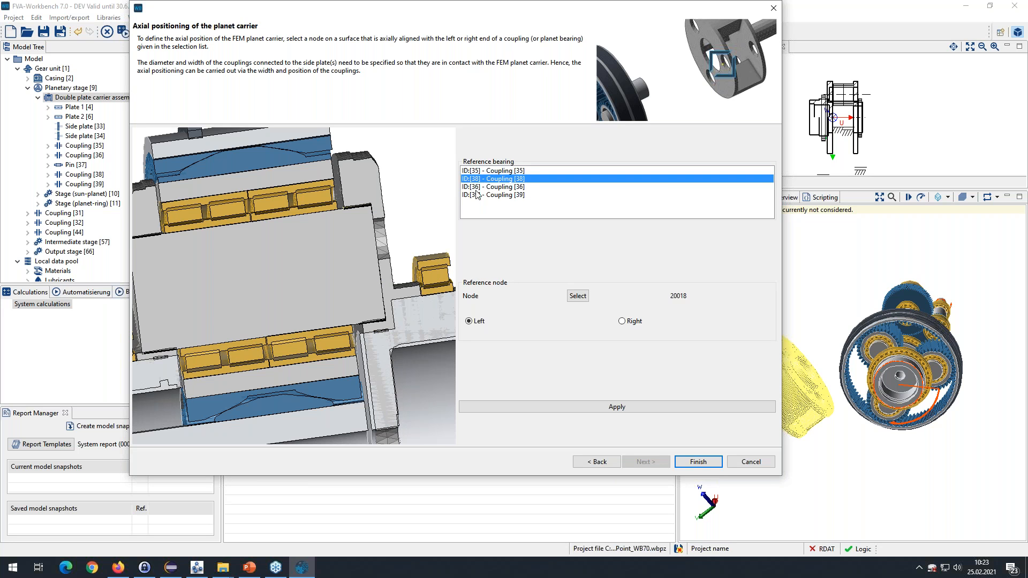
pyautogui.moveTo(299, 280); pyautogui.dragTo(340, 227, button='middle')
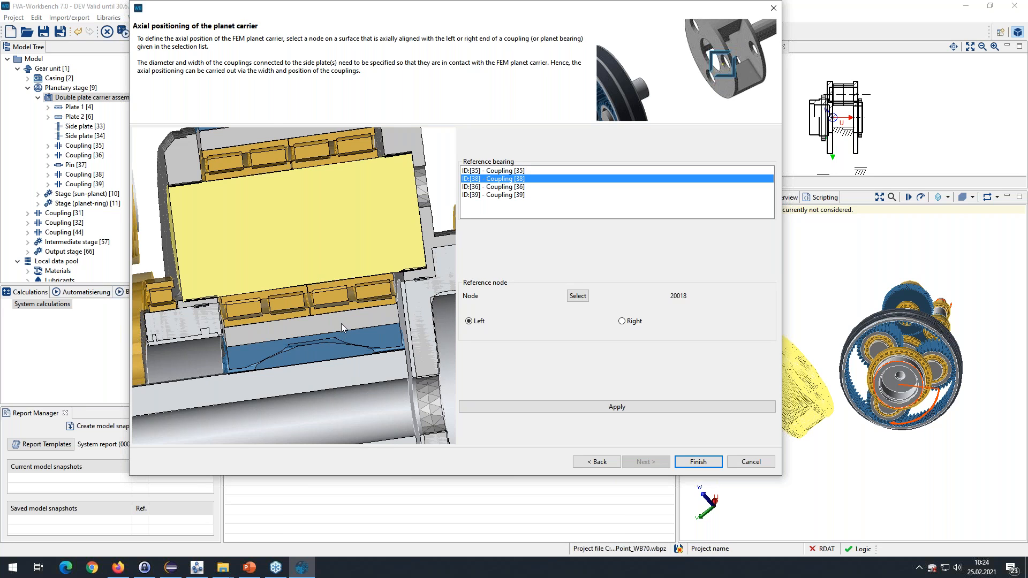
pyautogui.scroll(-2, 341, 324)
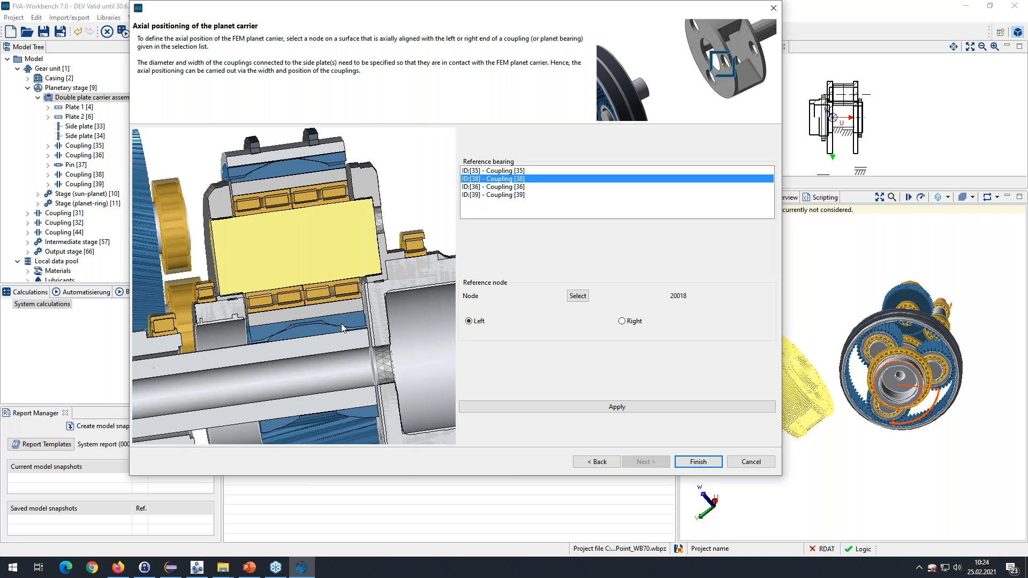
# Step: Try the Right alignment, return to Left, then apply the axial position and finish the carrier positioning
pyautogui.click(622, 321)
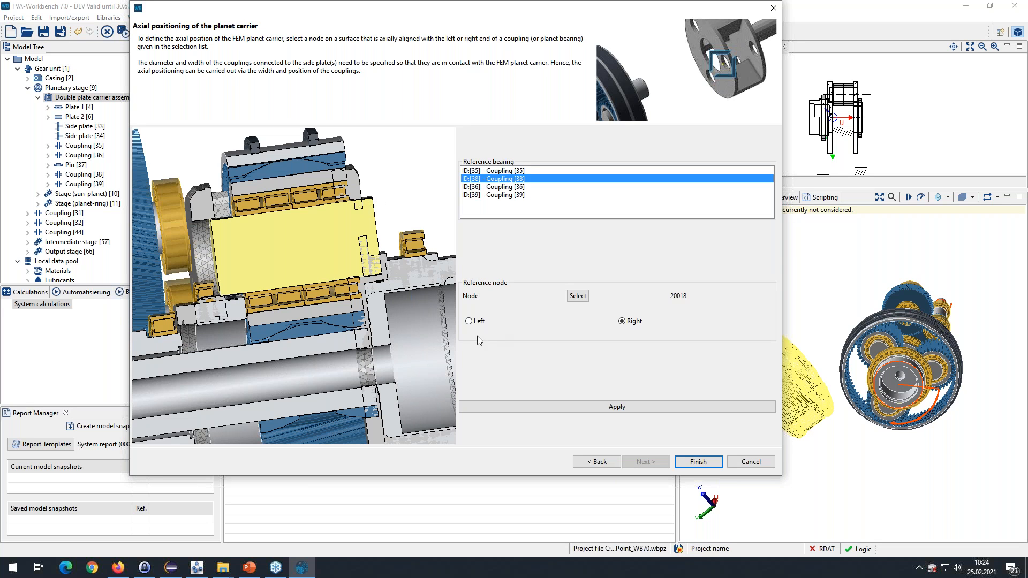
pyautogui.click(469, 321)
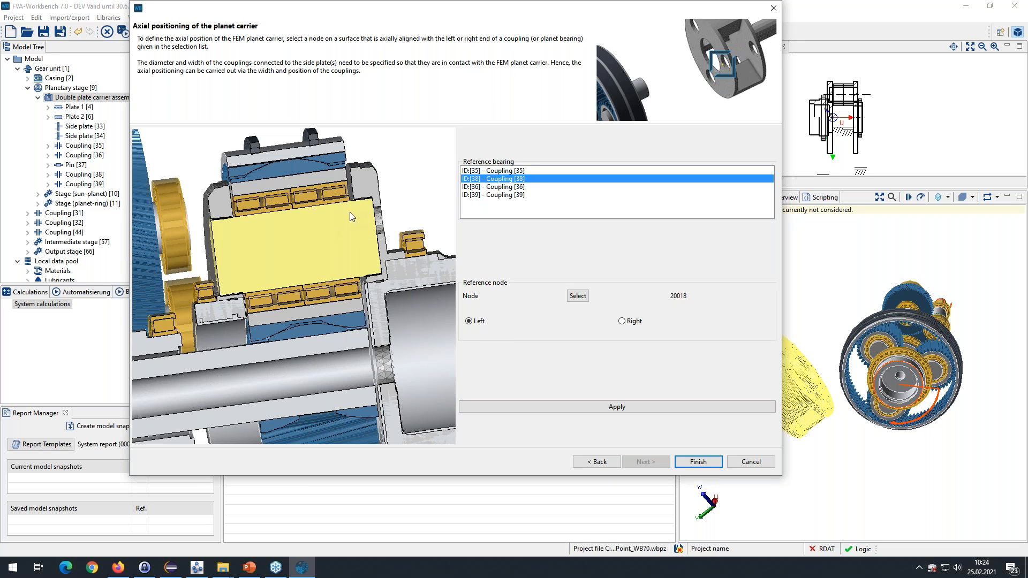
pyautogui.click(620, 410)
pyautogui.click(698, 463)
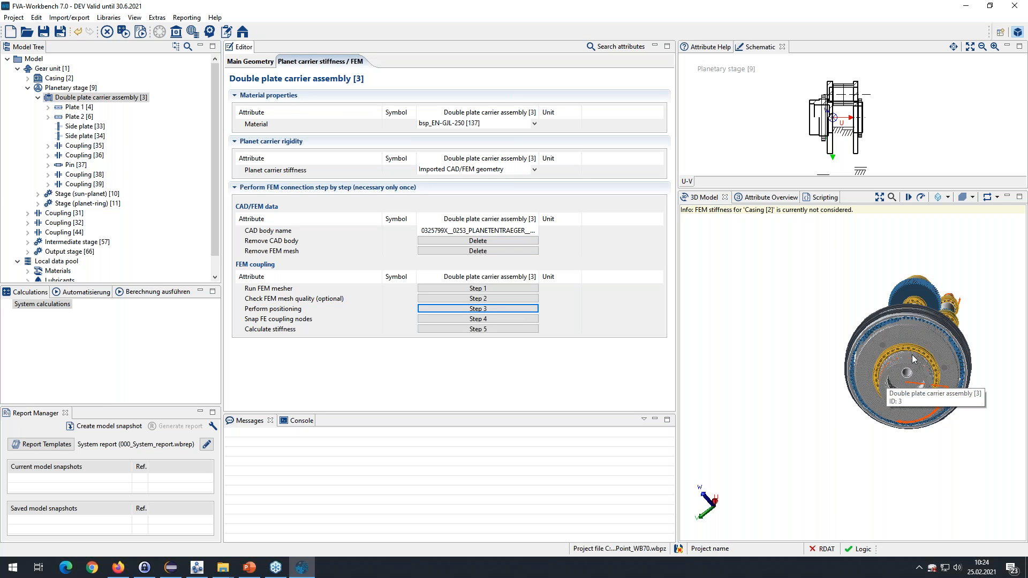
# Step: Start snapping the FE coupling nodes and mark Plate 1 [4] as a stem shaft integrated in the FEM planet carrier
pyautogui.click(456, 319)
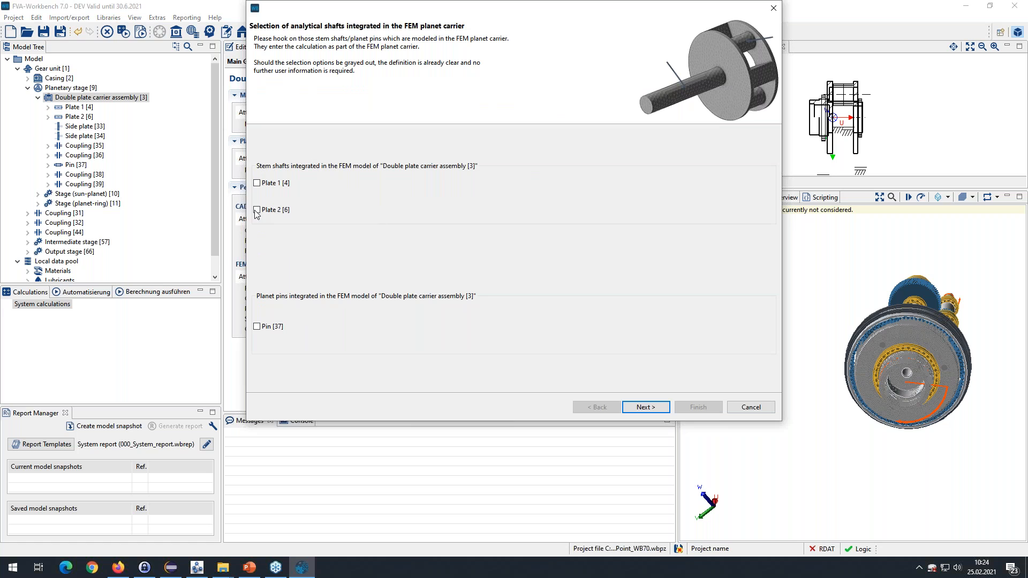
pyautogui.click(257, 183)
pyautogui.click(647, 408)
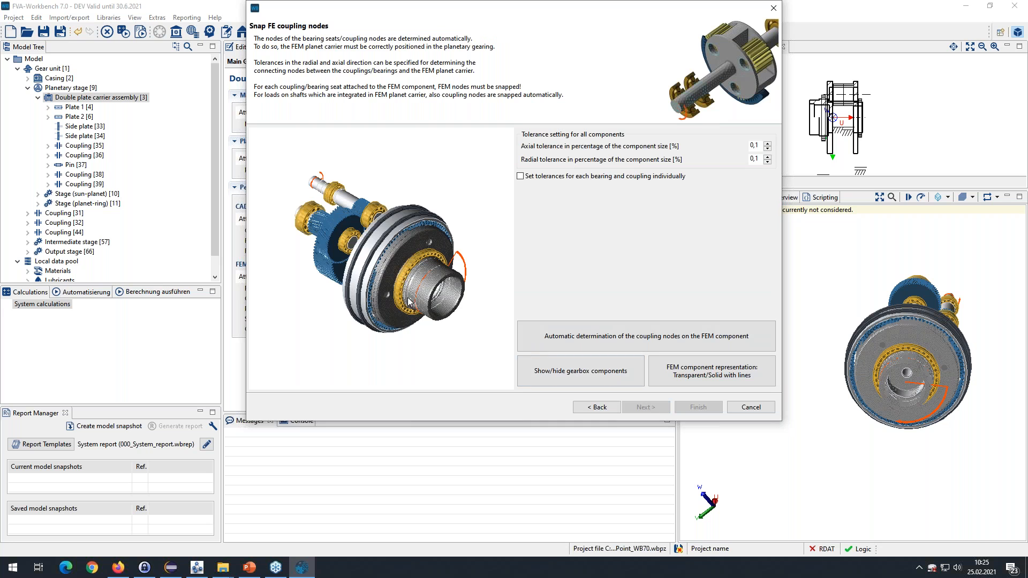
# Step: Determine the coupling nodes on the FEM carrier automatically and hide the gearbox components
pyautogui.moveTo(425, 301); pyautogui.dragTo(355, 315)
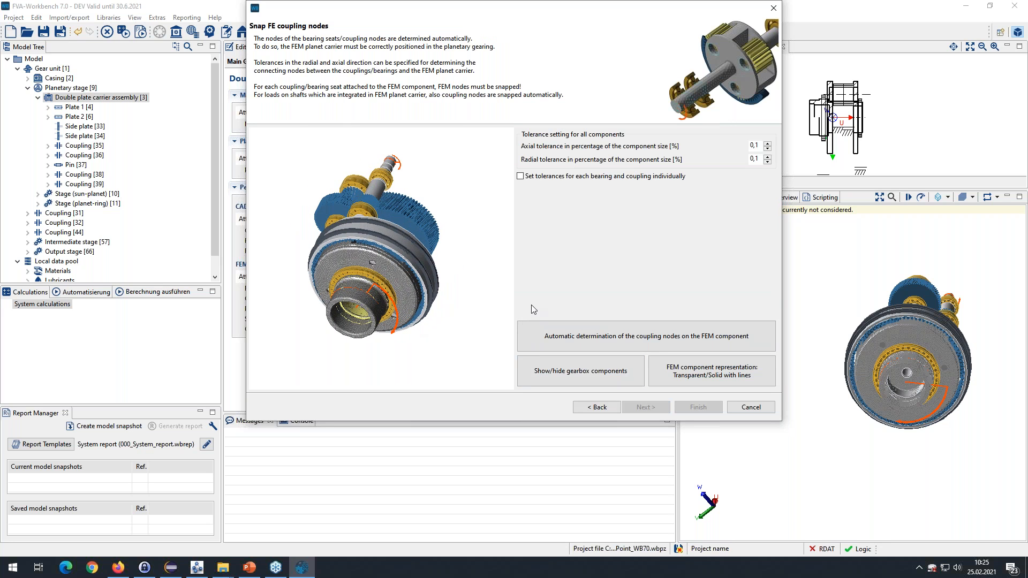
pyautogui.click(552, 335)
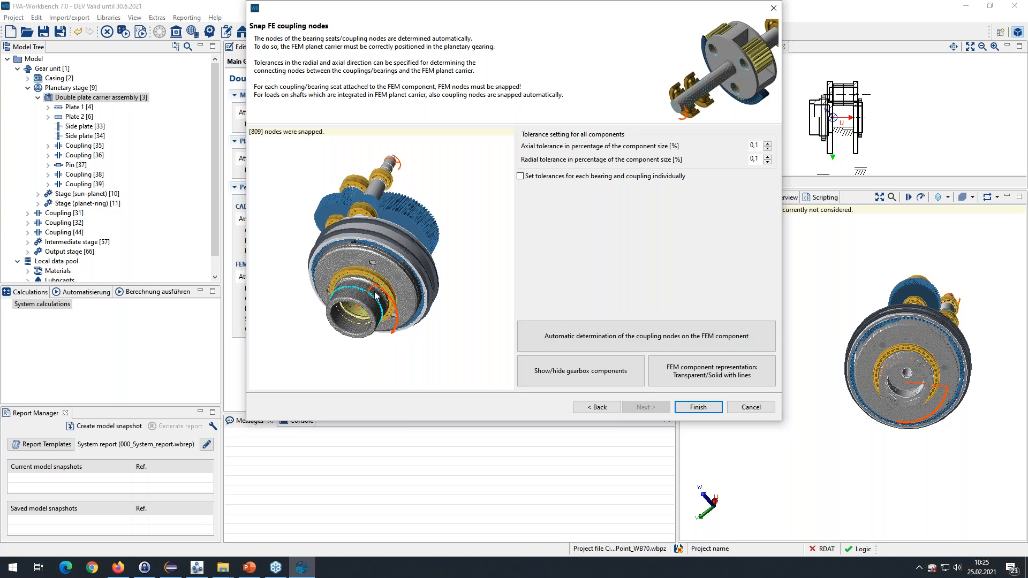
pyautogui.click(579, 370)
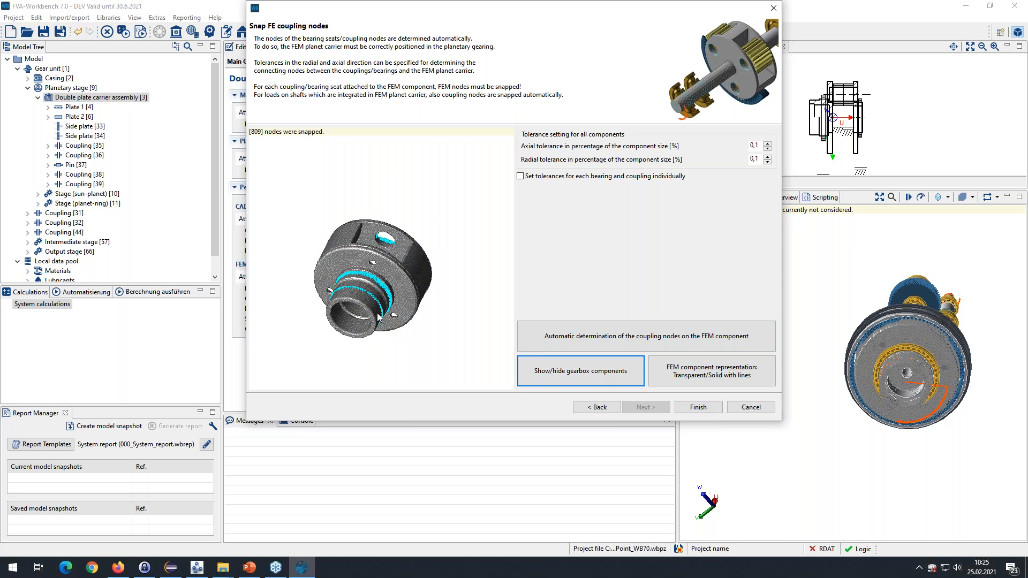
# Step: Examine the snapped nodes at the carrier's bearing seats and planet bores, comparing them with the gearbox components shown and hidden
pyautogui.scroll(3, 381, 321)
pyautogui.moveTo(380, 335); pyautogui.dragTo(345, 243)
pyautogui.scroll(5, 345, 243)
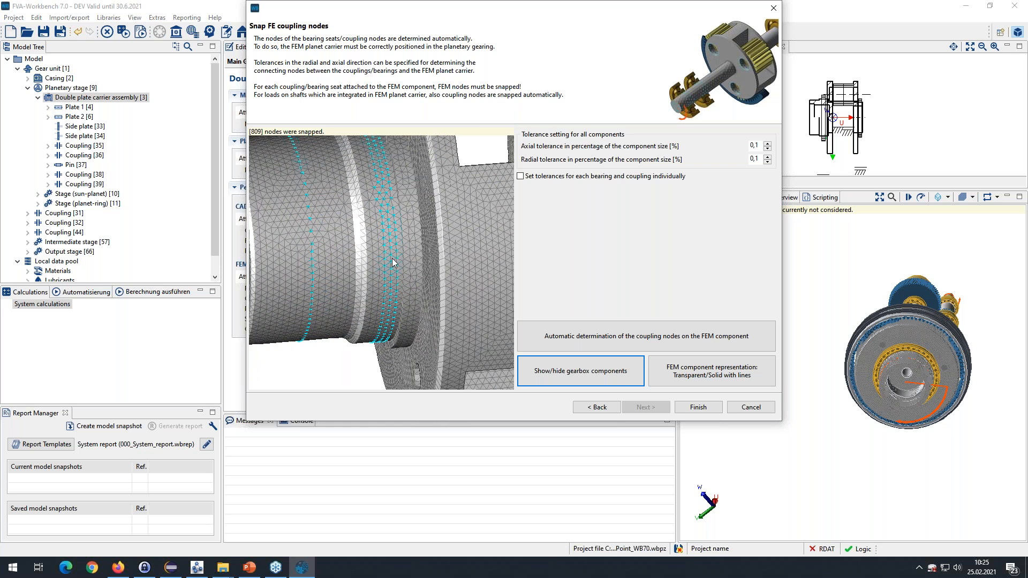
pyautogui.scroll(-5, 397, 262)
pyautogui.click(580, 370)
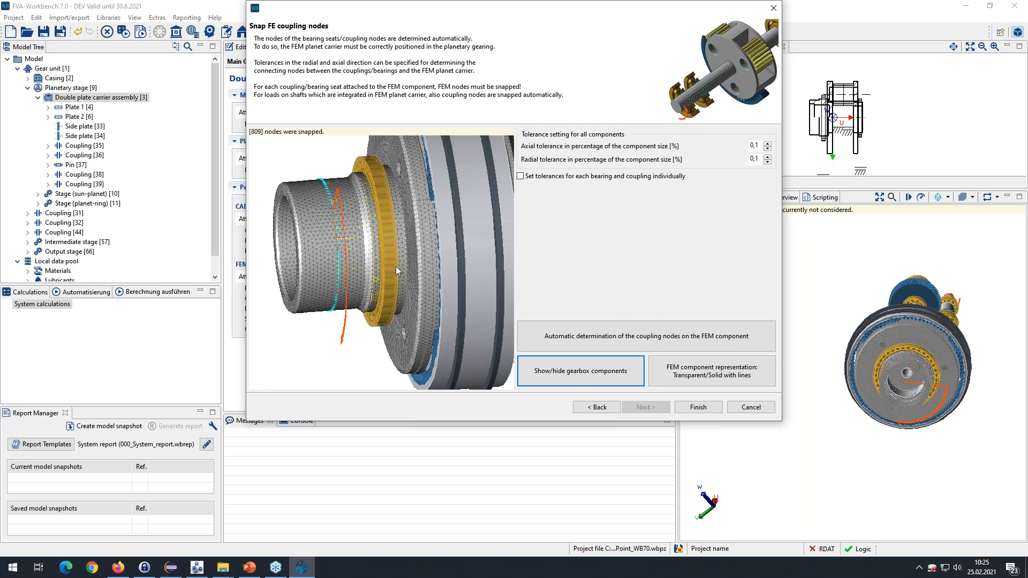
pyautogui.click(574, 370)
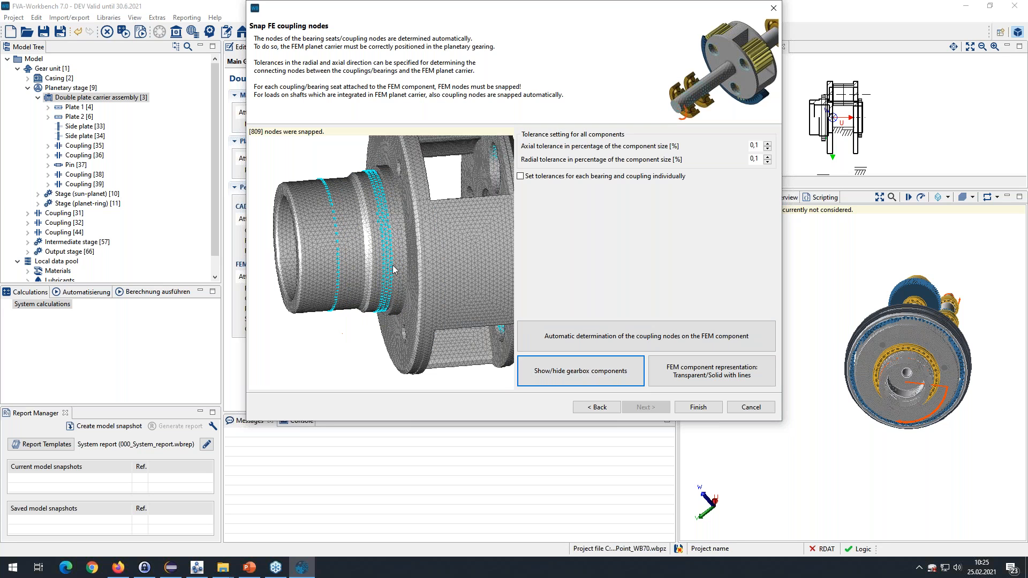
pyautogui.click(566, 373)
pyautogui.scroll(5, 390, 294)
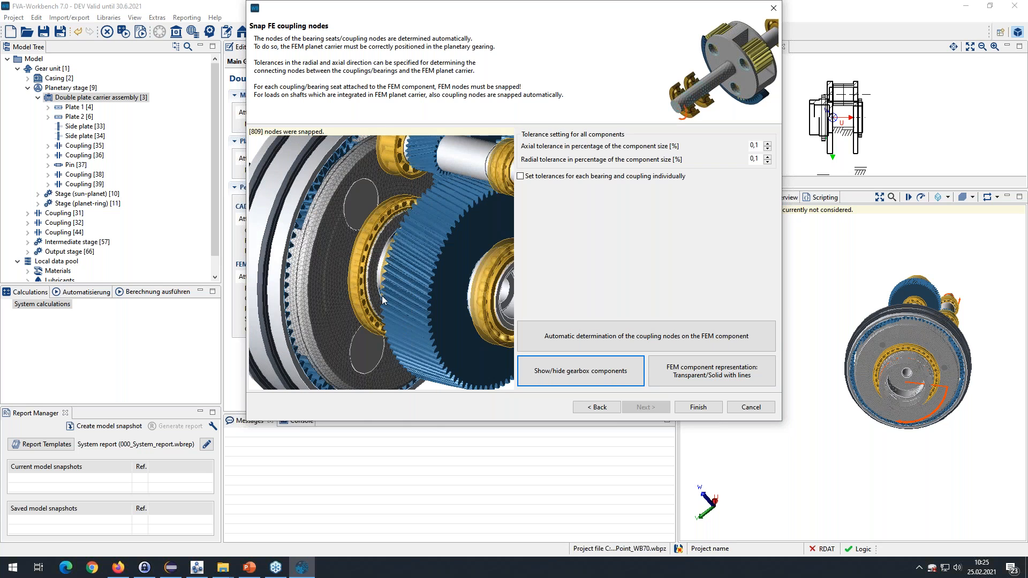
pyautogui.click(563, 371)
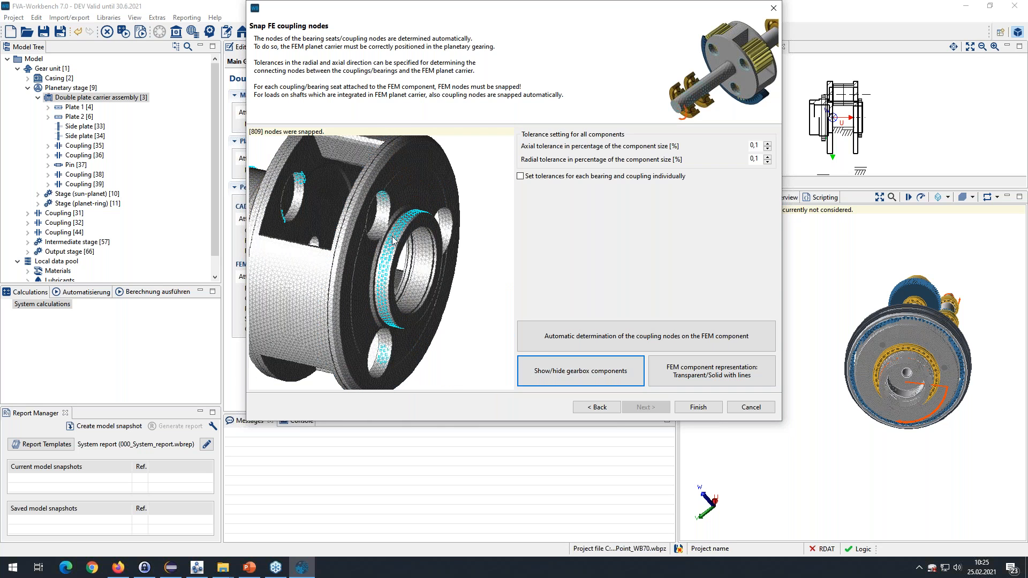
pyautogui.click(541, 371)
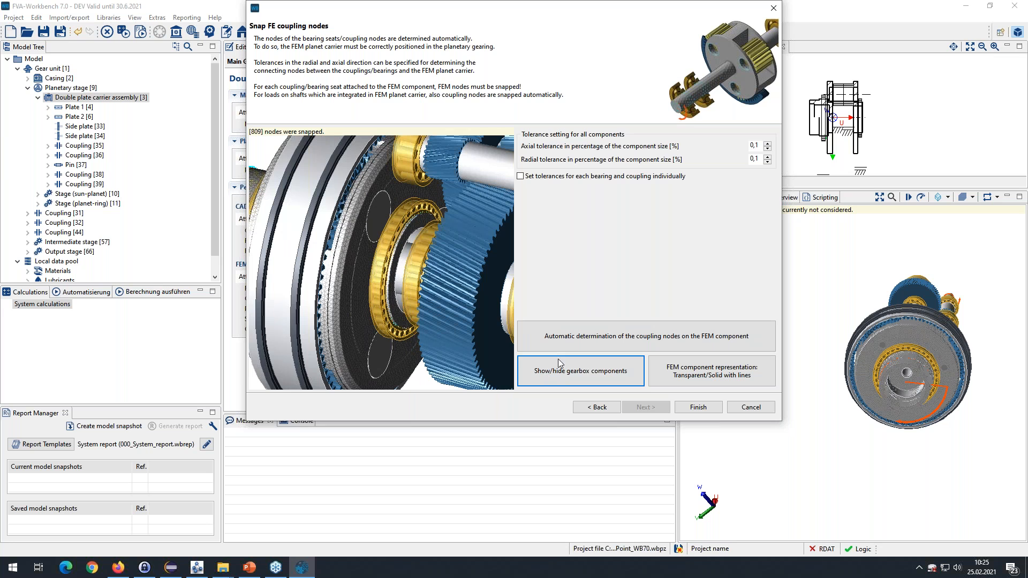
pyautogui.moveTo(376, 315); pyautogui.dragTo(418, 356, button='middle')
pyautogui.click(566, 373)
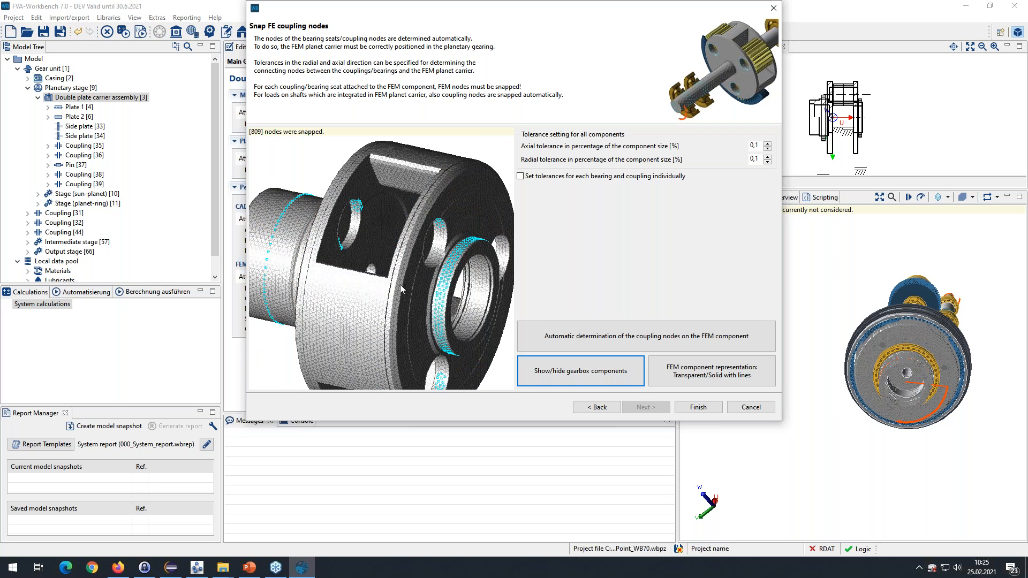
pyautogui.moveTo(379, 303); pyautogui.dragTo(284, 375)
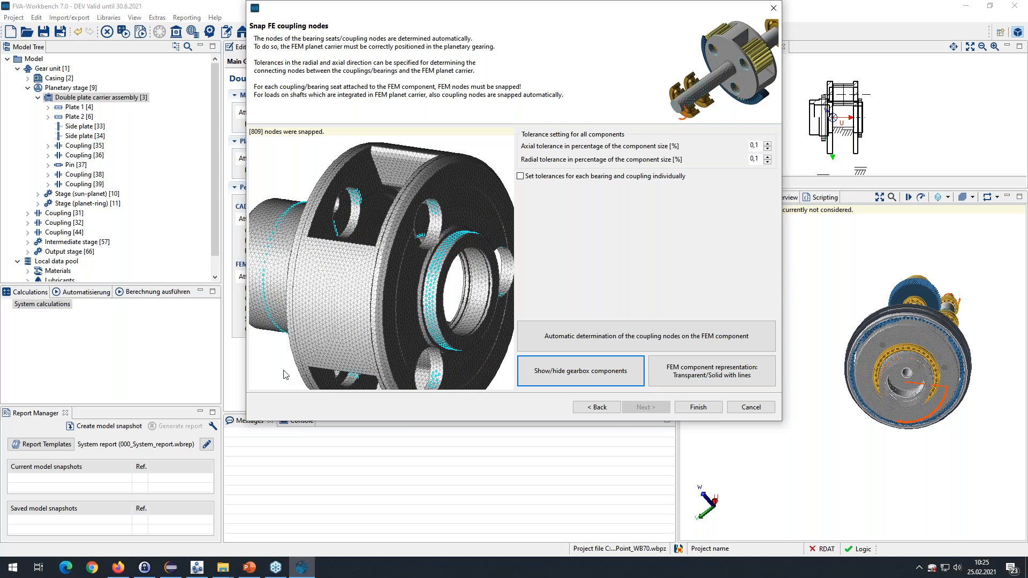
# Step: Enlarge the dialog and raise the radial tolerance to 0.2 % and 0.3 %, redetermining the coupling nodes after each change
pyautogui.moveTo(247, 421); pyautogui.dragTo(95, 507)
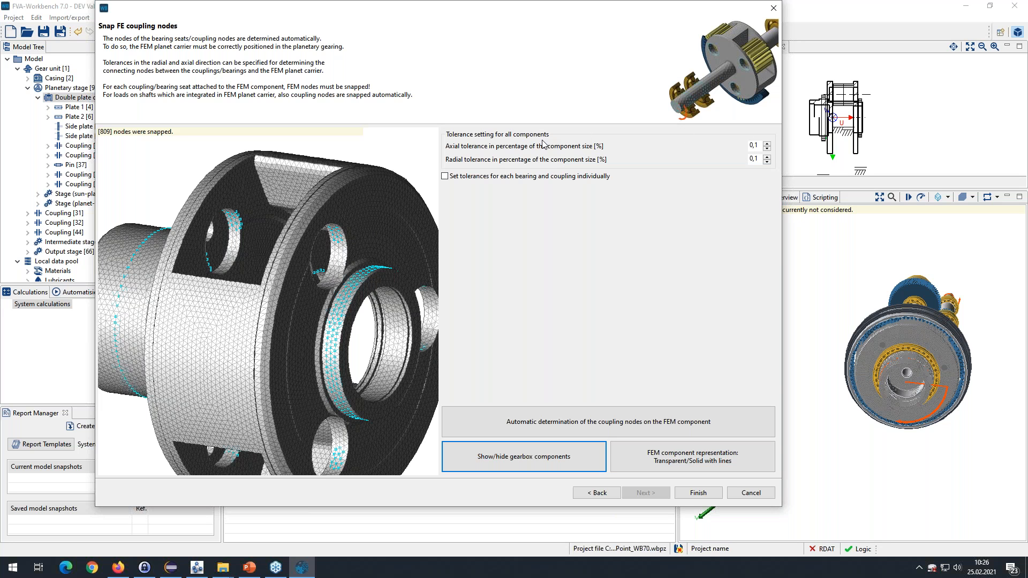
pyautogui.scroll(3, 363, 196)
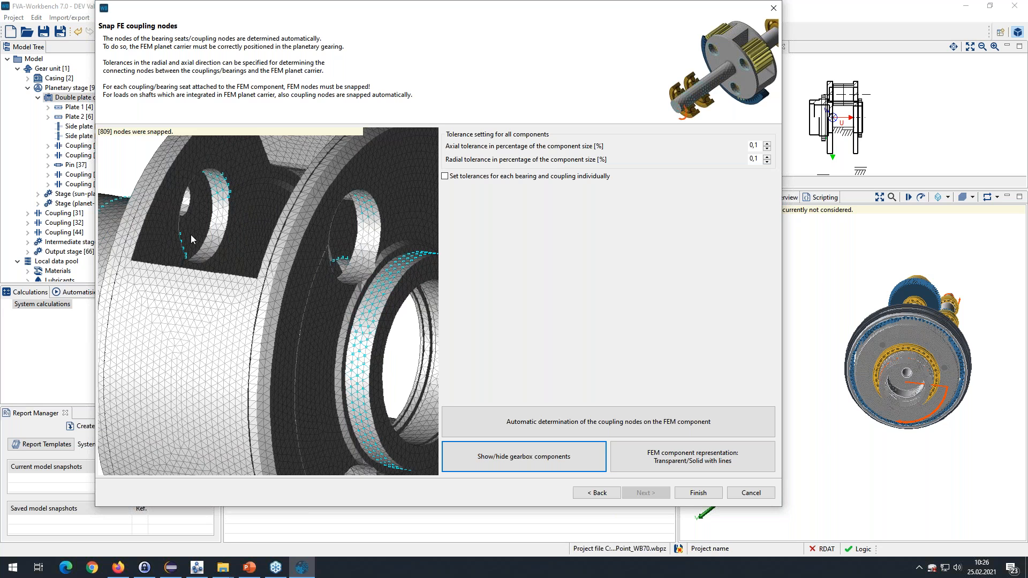
pyautogui.click(767, 156)
pyautogui.click(608, 425)
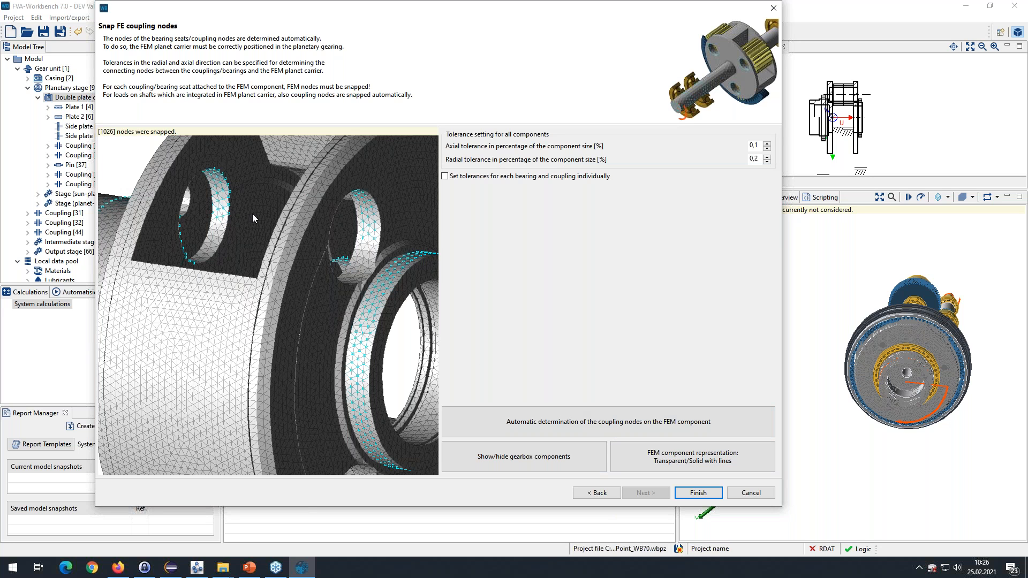
pyautogui.click(767, 156)
pyautogui.click(589, 426)
pyautogui.moveTo(277, 380)
pyautogui.mouseDown()
pyautogui.moveTo(275, 326)
pyautogui.moveTo(226, 375)
pyautogui.moveTo(242, 374)
pyautogui.moveTo(235, 380)
pyautogui.moveTo(288, 345)
pyautogui.moveTo(242, 355)
pyautogui.moveTo(329, 287)
pyautogui.moveTo(304, 326)
pyautogui.moveTo(279, 338)
pyautogui.mouseUp()
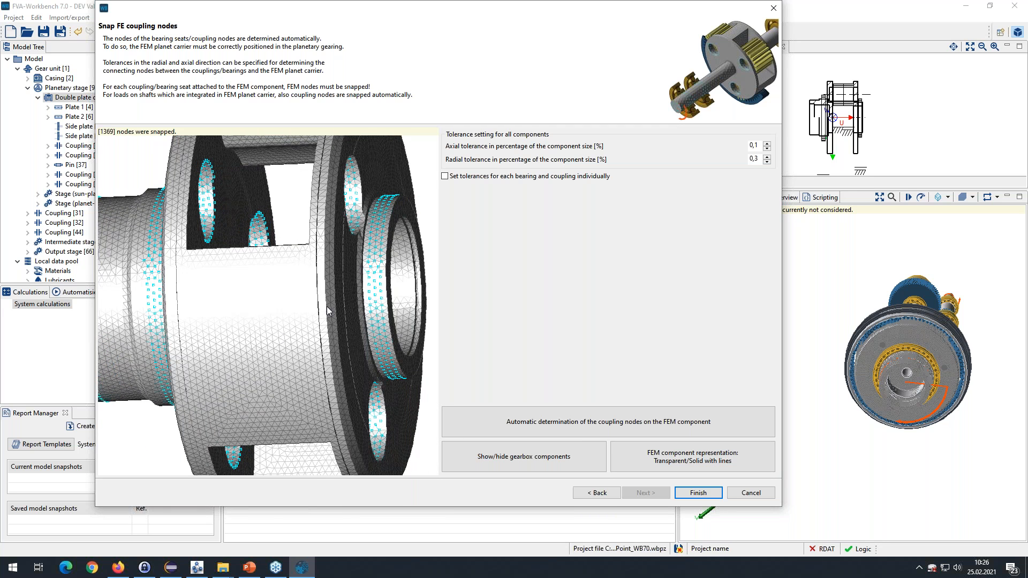
# Step: Compare the snapped nodes with the gearbox components shown and hidden, and hide the planet pin to expose the nodes in its bore
pyautogui.moveTo(341, 269); pyautogui.dragTo(257, 345)
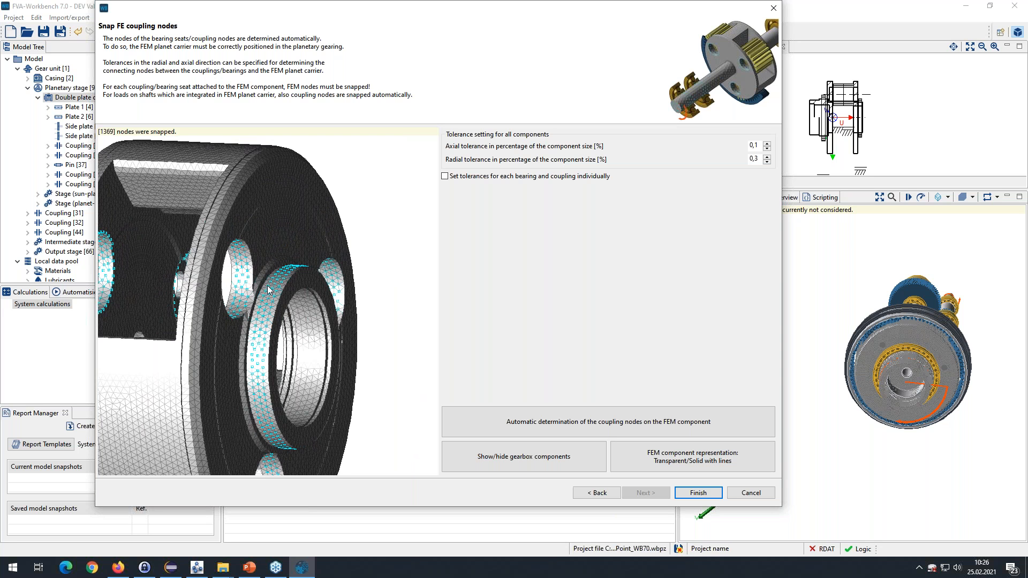
pyautogui.scroll(5, 249, 290)
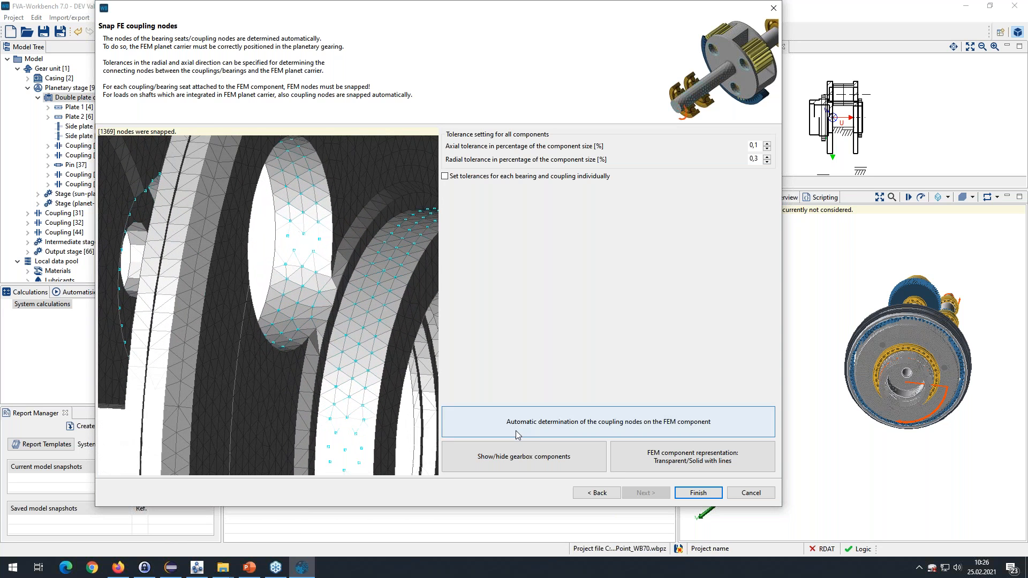
pyautogui.click(523, 456)
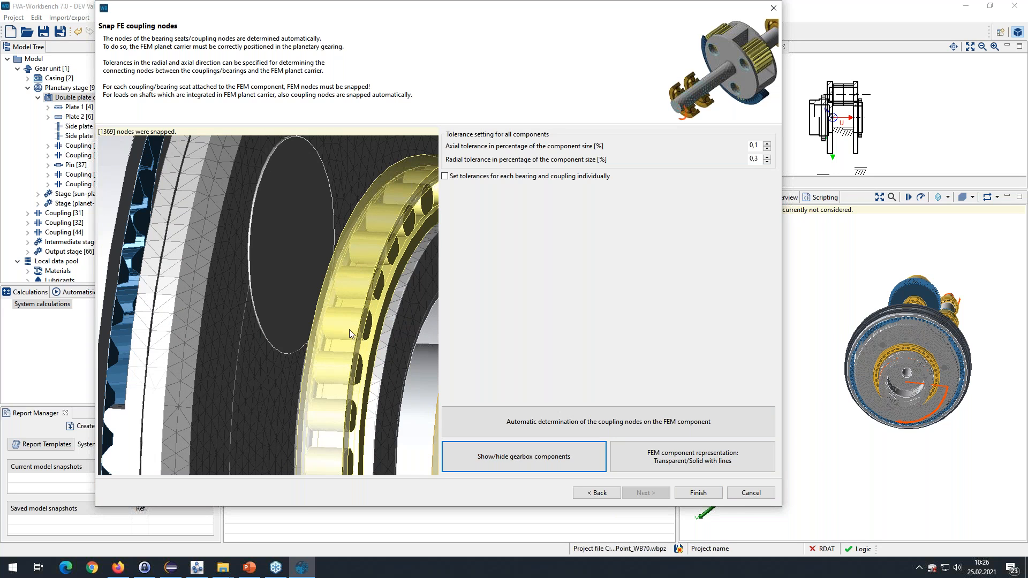
pyautogui.click(499, 455)
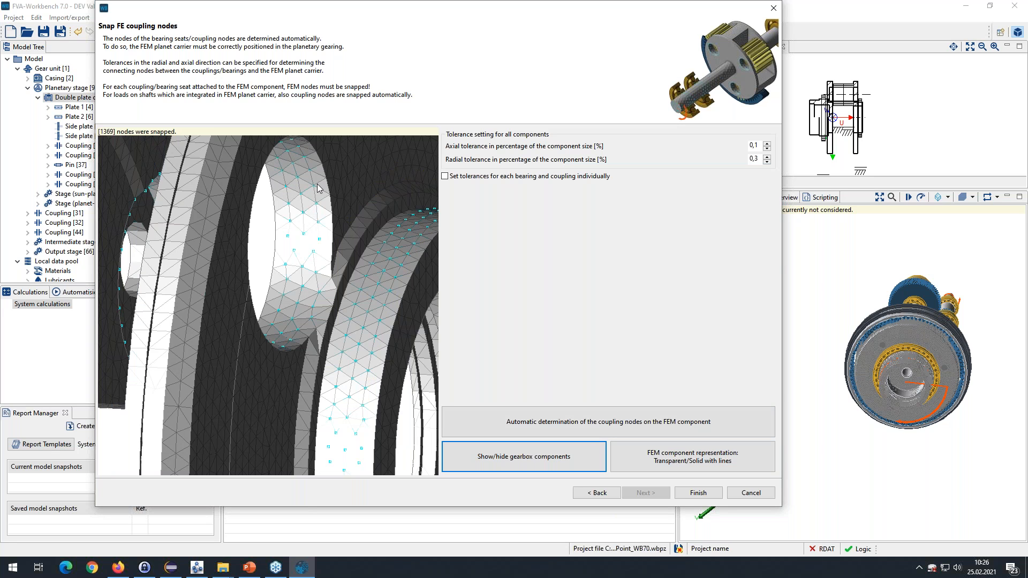
pyautogui.click(509, 452)
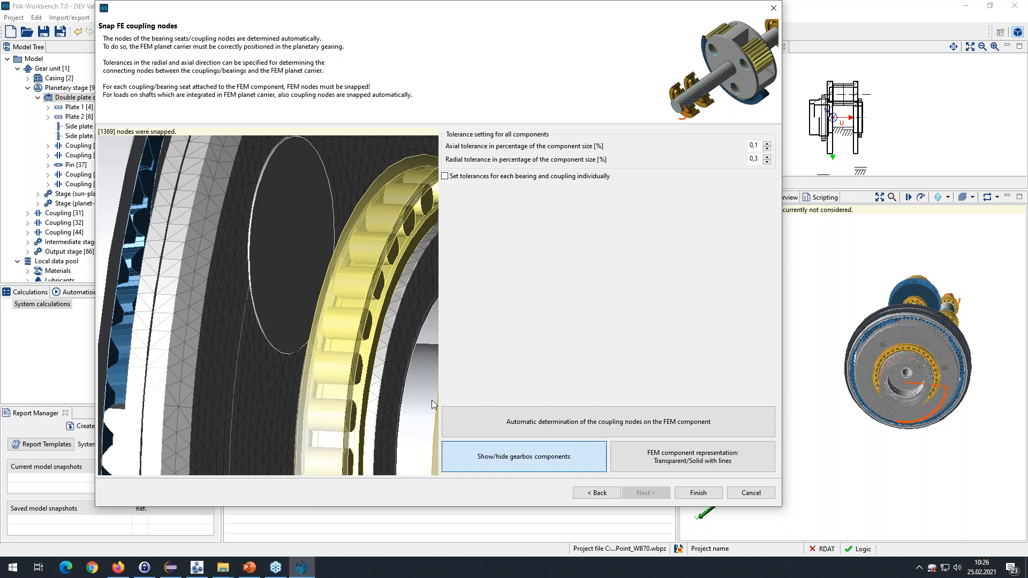
pyautogui.rightClick(306, 224)
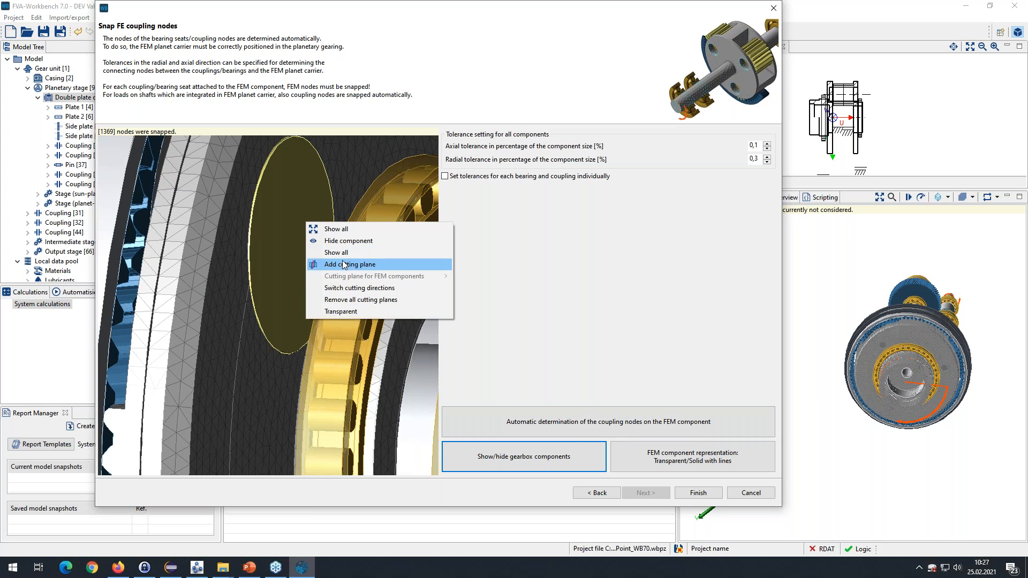
pyautogui.click(344, 242)
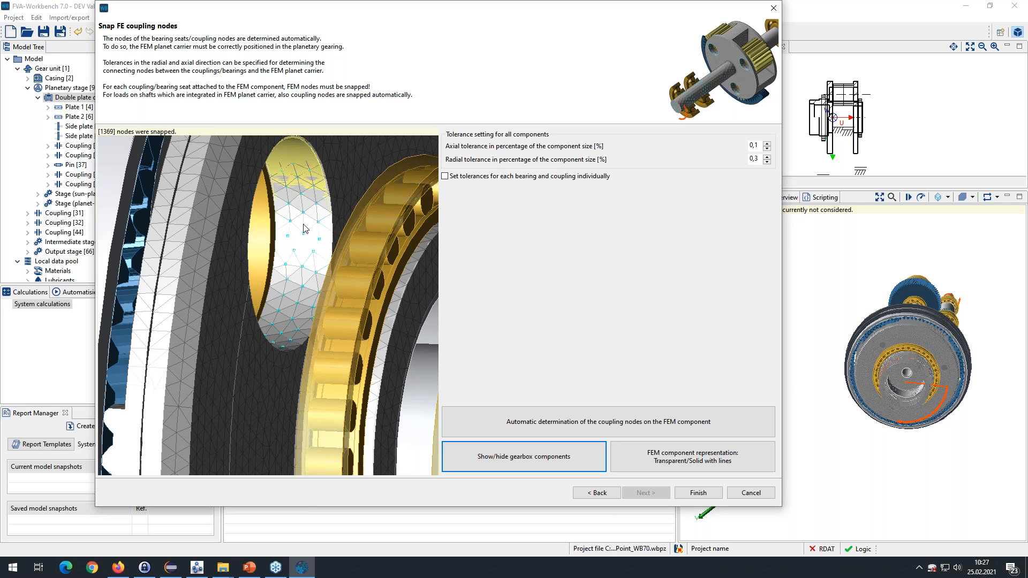
# Step: Add a cutting plane through the bearing on the carrier's stem shaft to view its seat in section
pyautogui.scroll(-3, 300, 243)
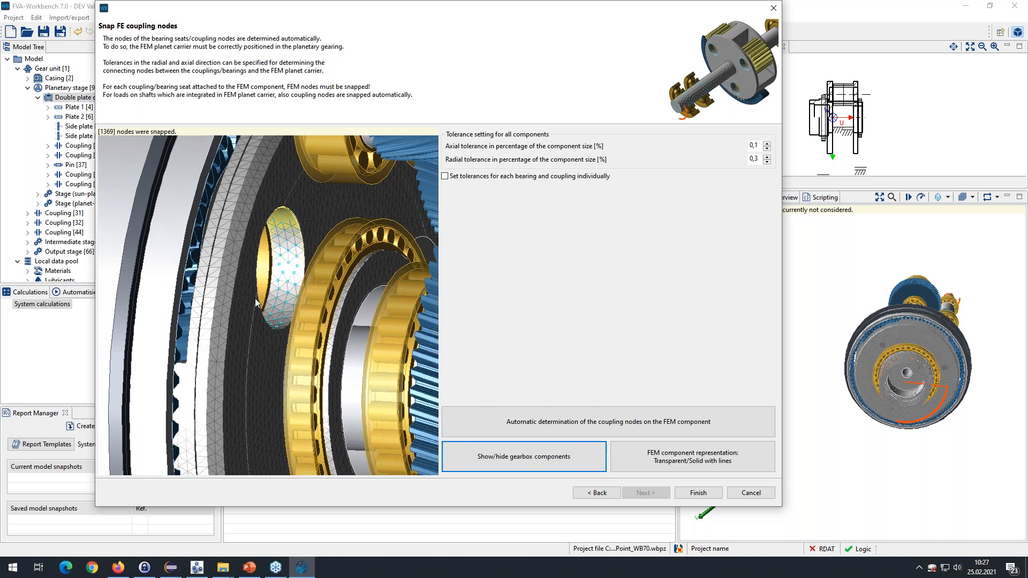
pyautogui.moveTo(155, 345); pyautogui.dragTo(363, 294, button='middle')
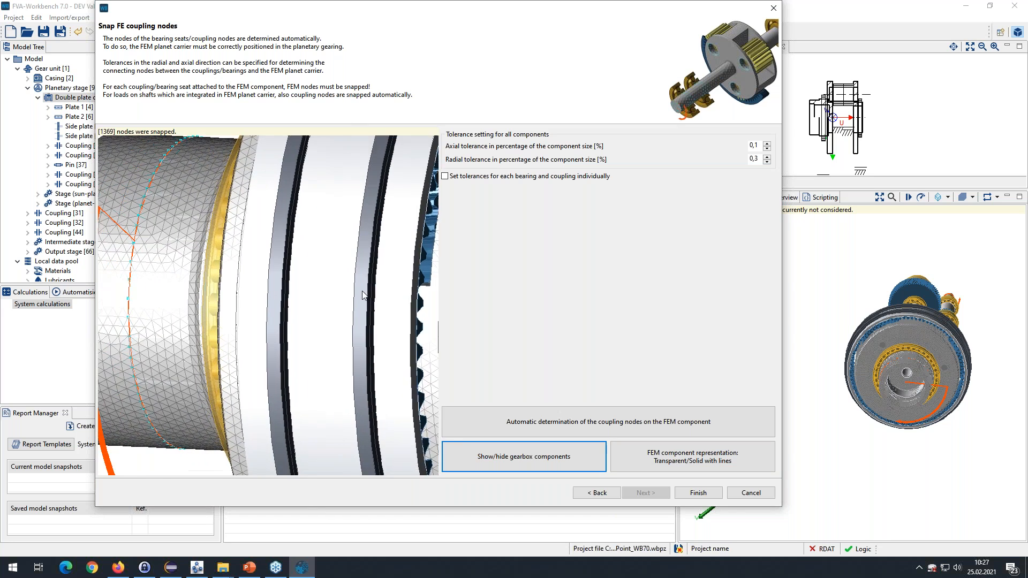
pyautogui.moveTo(286, 327); pyautogui.dragTo(291, 326, button='middle')
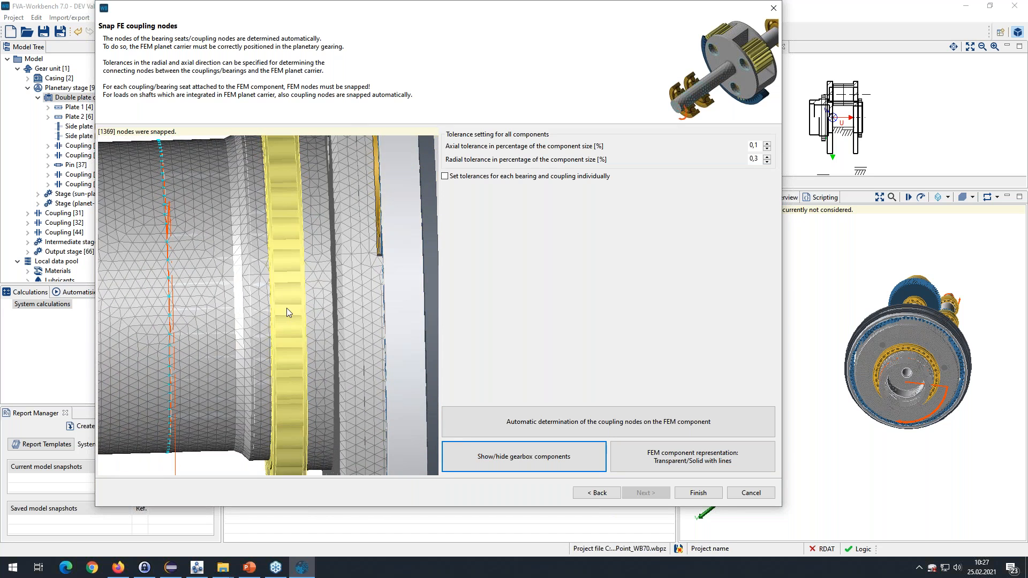
pyautogui.rightClick(287, 307)
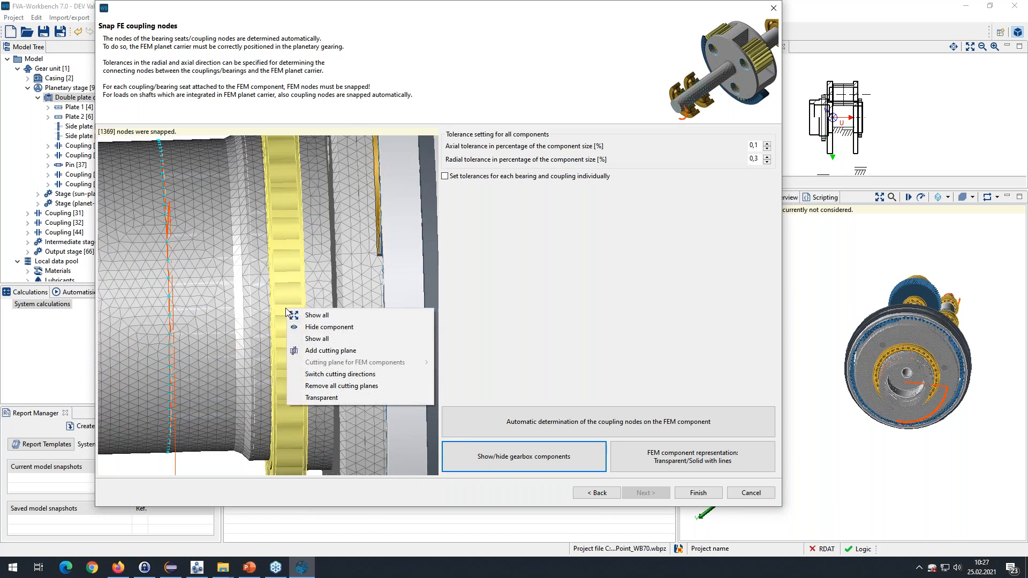
pyautogui.click(331, 350)
pyautogui.moveTo(336, 332); pyautogui.dragTo(291, 293, button='middle')
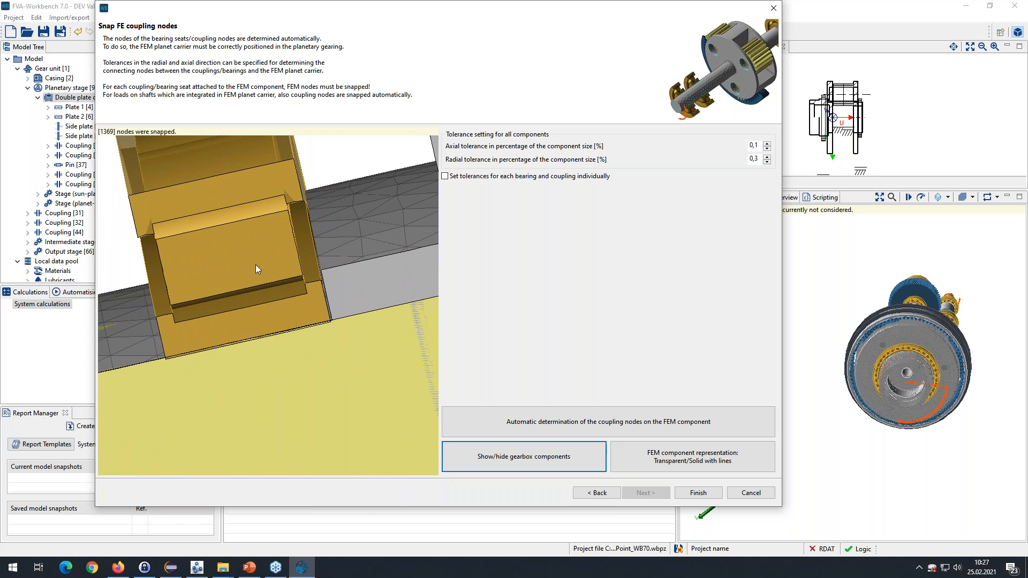
# Step: Compare the nodes on the sectioned bearing seat with the bearing's width by hiding and reshowing the gearbox components
pyautogui.scroll(-2, 233, 282)
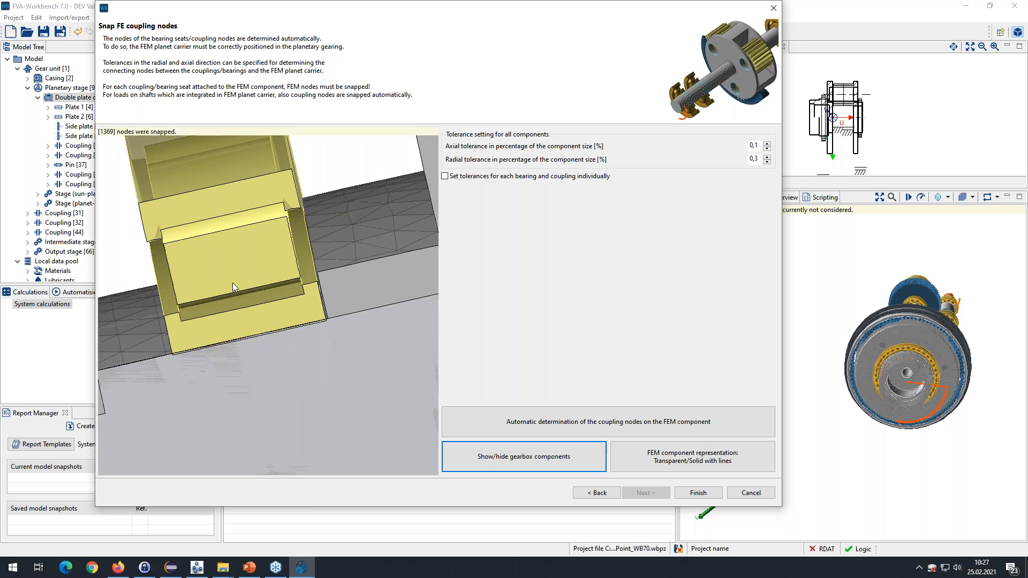
pyautogui.click(526, 457)
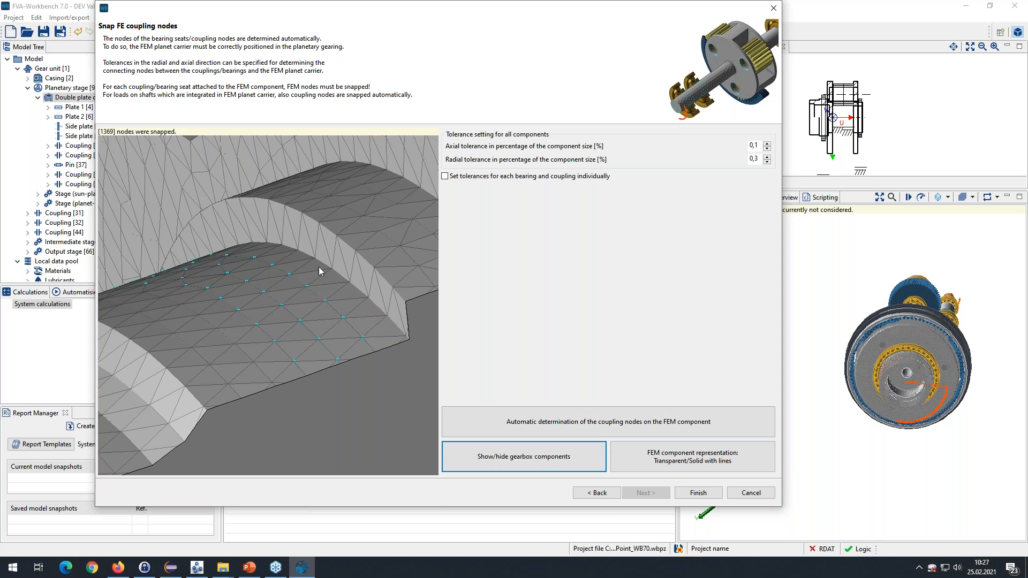
pyautogui.click(524, 456)
pyautogui.scroll(3, 294, 329)
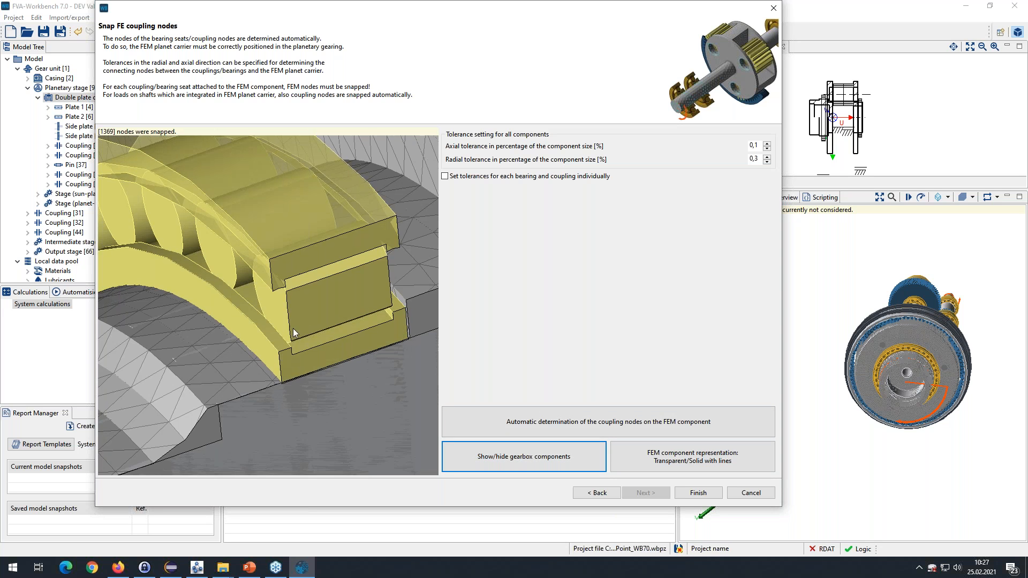
# Step: Examine the coupling nodes snapped for the load on the stem shaft, with the gearbox components shown and hidden
pyautogui.scroll(-3, 273, 342)
pyautogui.scroll(-3, 211, 357)
pyautogui.moveTo(211, 358); pyautogui.dragTo(345, 249, button='middle')
pyautogui.moveTo(283, 359); pyautogui.dragTo(277, 336)
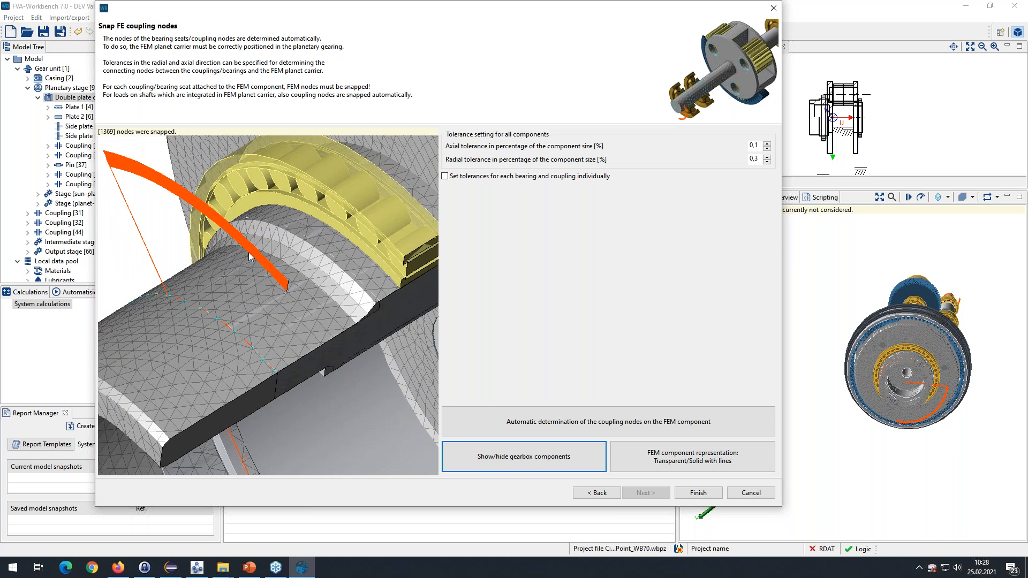
pyautogui.click(252, 255)
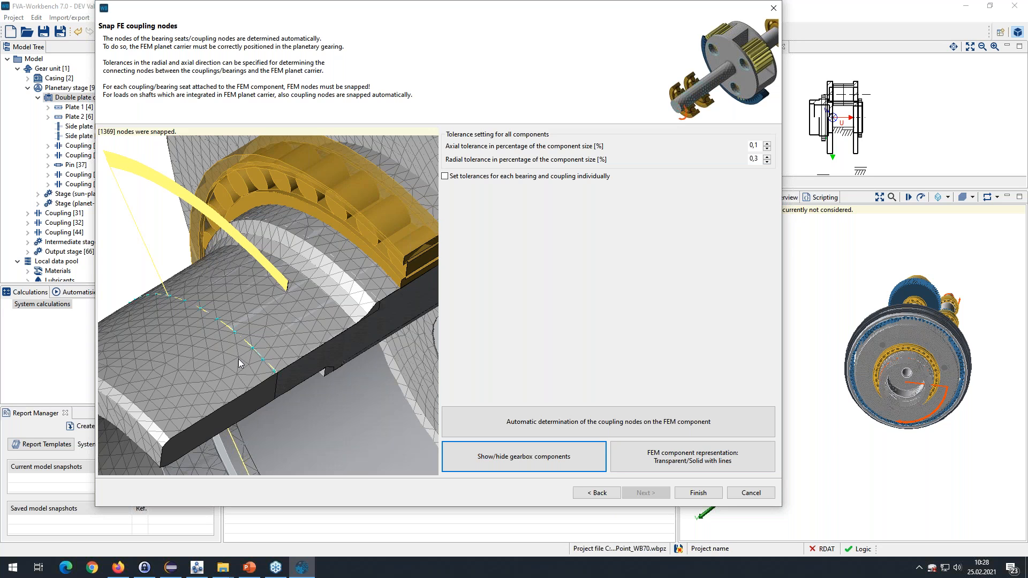
pyautogui.click(486, 457)
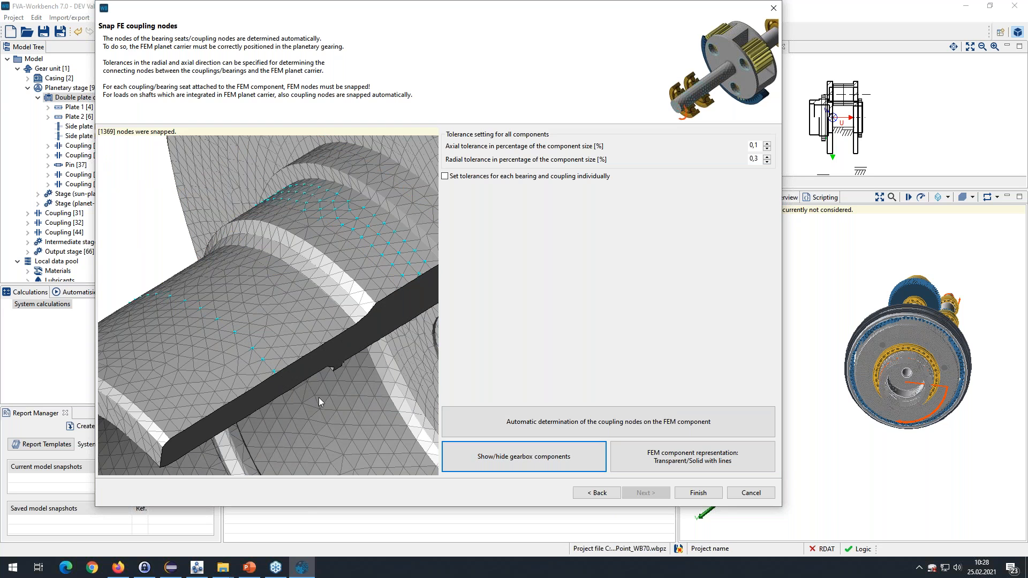
pyautogui.click(506, 456)
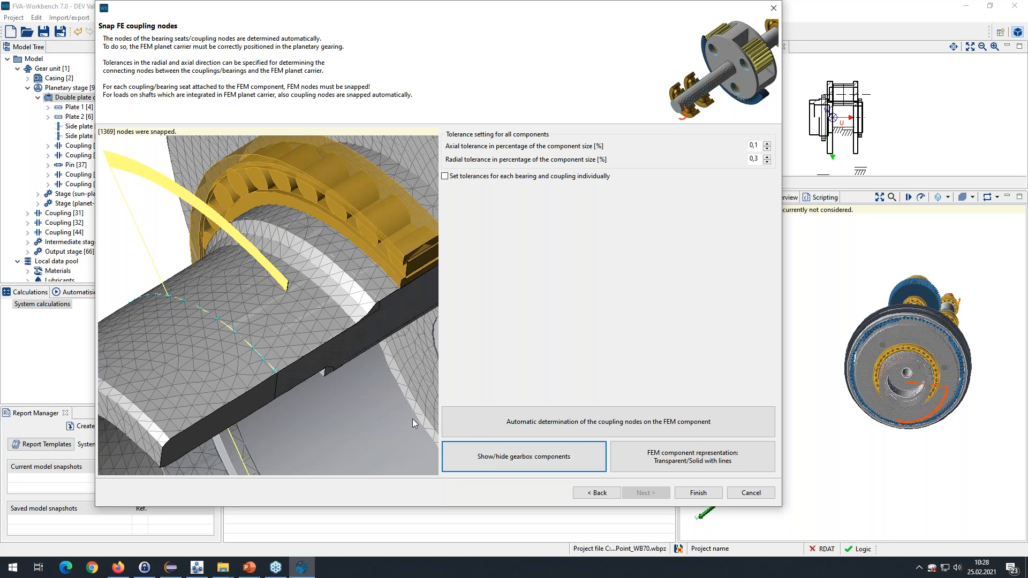
pyautogui.click(525, 455)
pyautogui.scroll(-4, 267, 321)
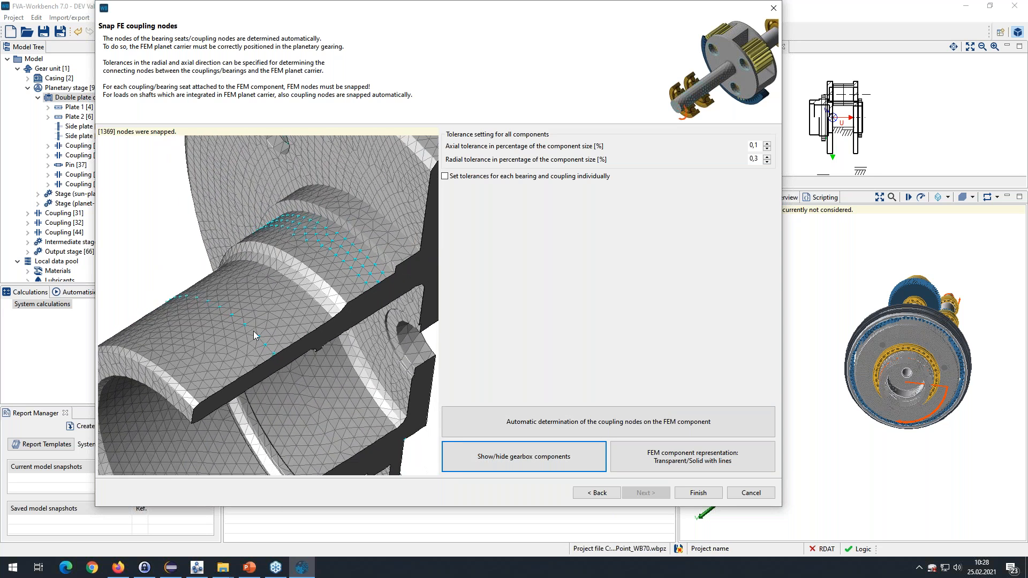
pyautogui.scroll(5, 267, 342)
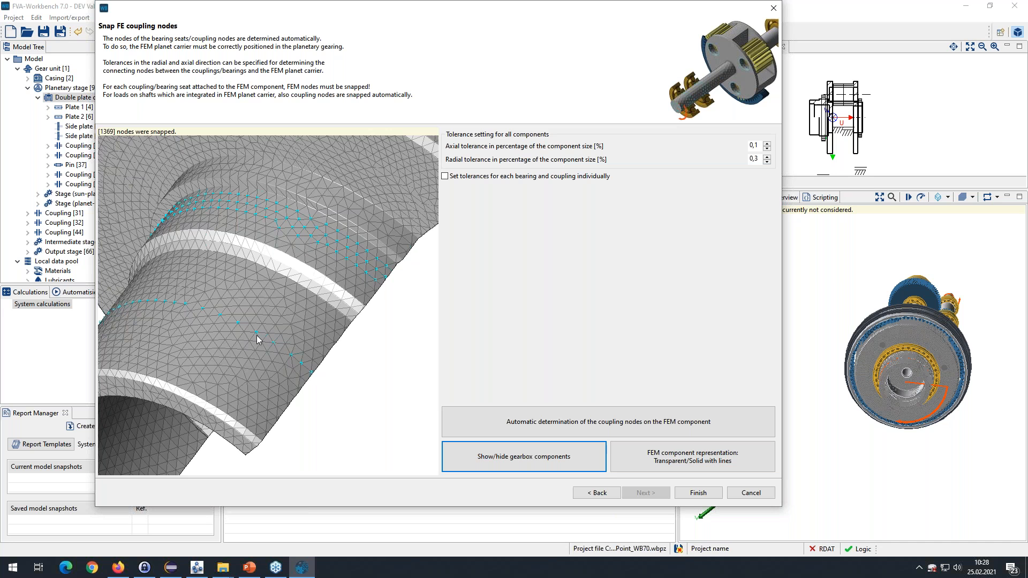
pyautogui.moveTo(265, 361); pyautogui.dragTo(223, 333)
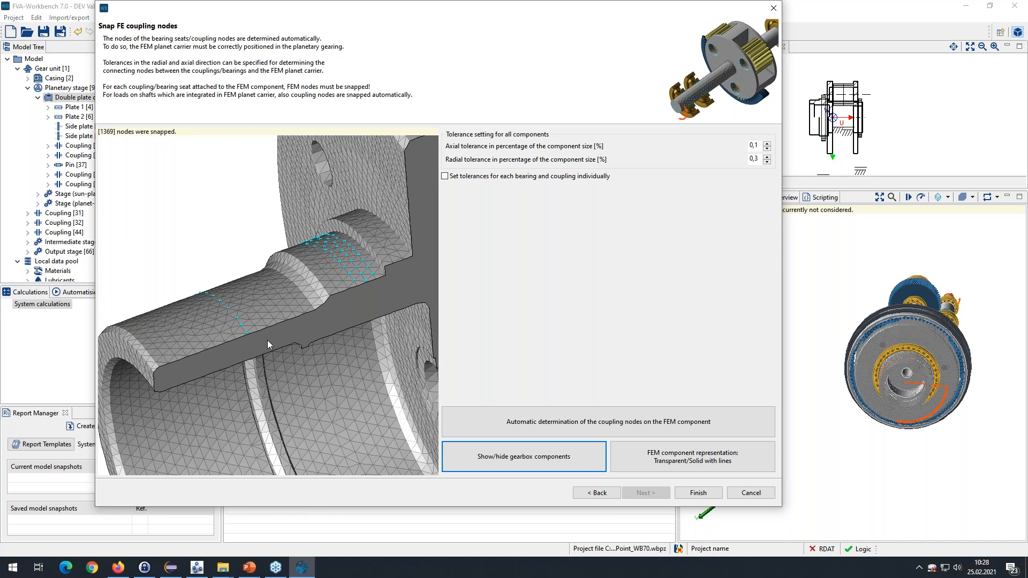
pyautogui.moveTo(263, 358); pyautogui.dragTo(230, 328)
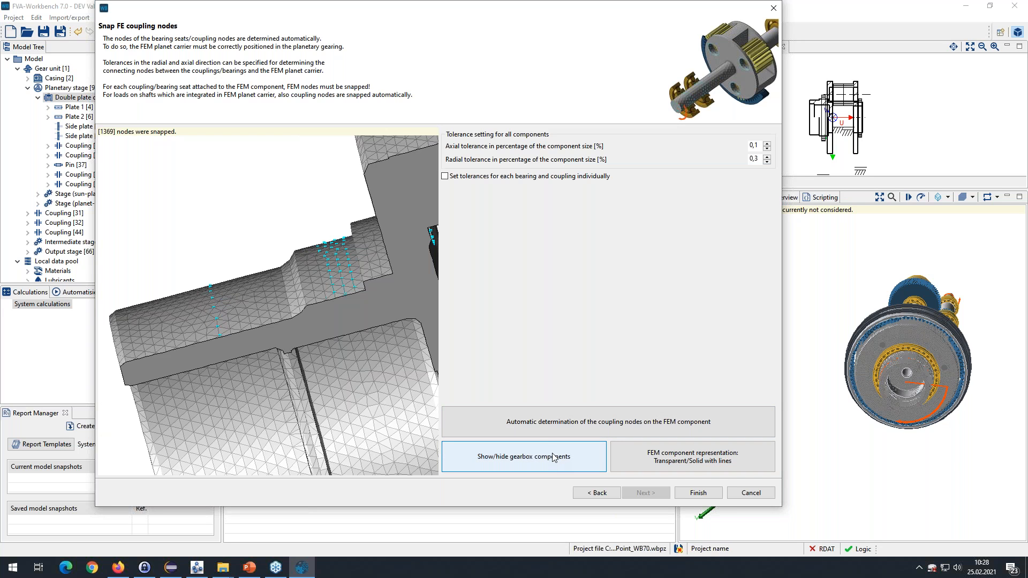
# Step: Finish snapping the FE coupling nodes and acknowledge the snapping message
pyautogui.click(697, 495)
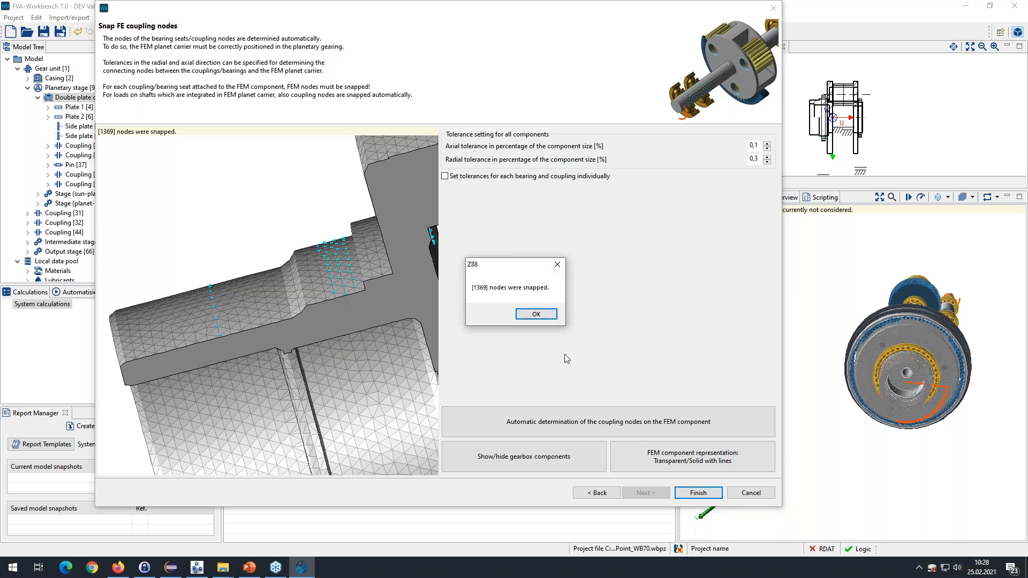
pyautogui.click(537, 314)
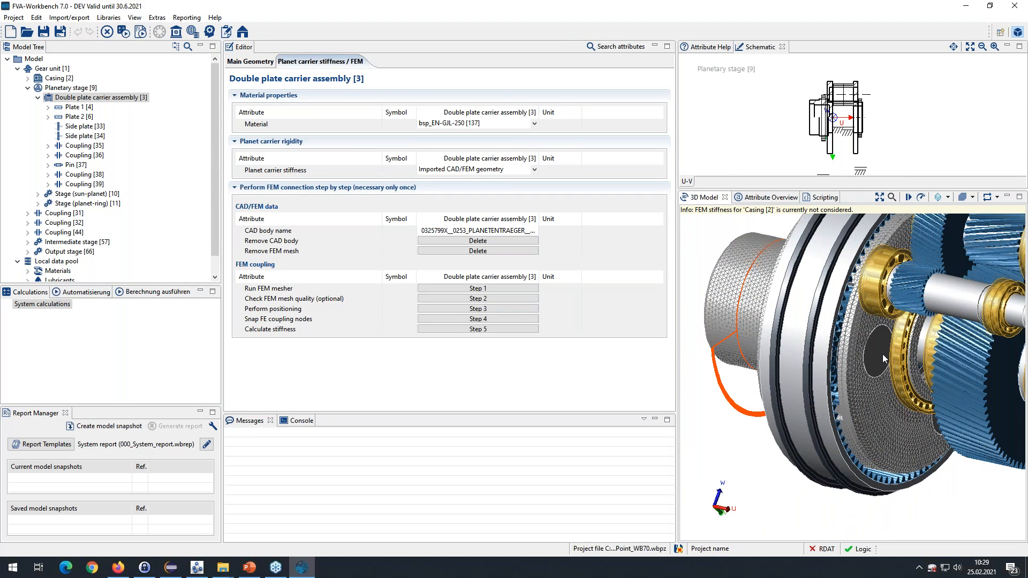
# Step: Hide Pin [37] in the 3D model to expose the planet bore in the carrier plate
pyautogui.rightClick(882, 354)
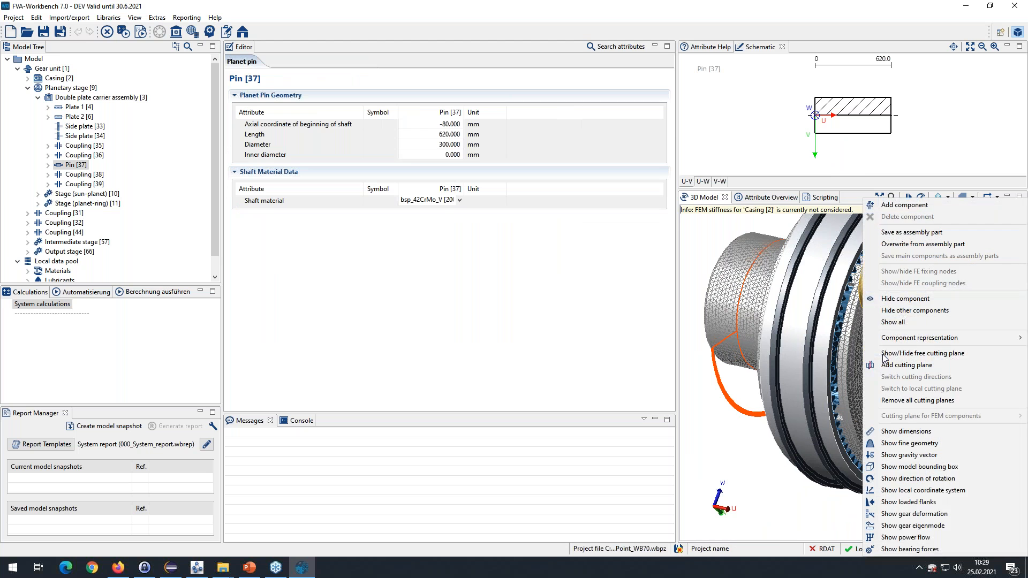
pyautogui.click(889, 298)
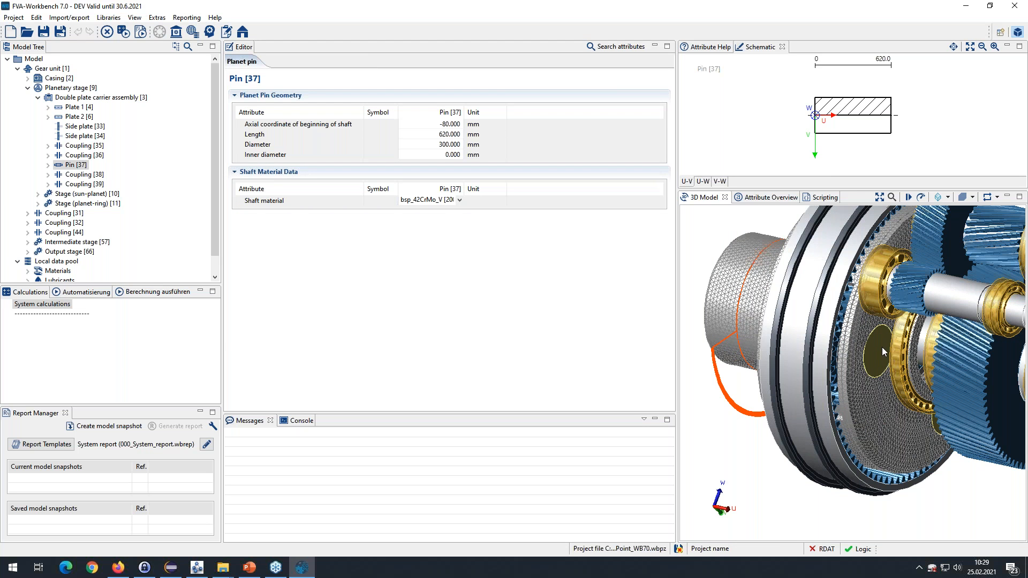
pyautogui.moveTo(885, 345); pyautogui.dragTo(857, 391, button='middle')
pyautogui.scroll(5, 857, 391)
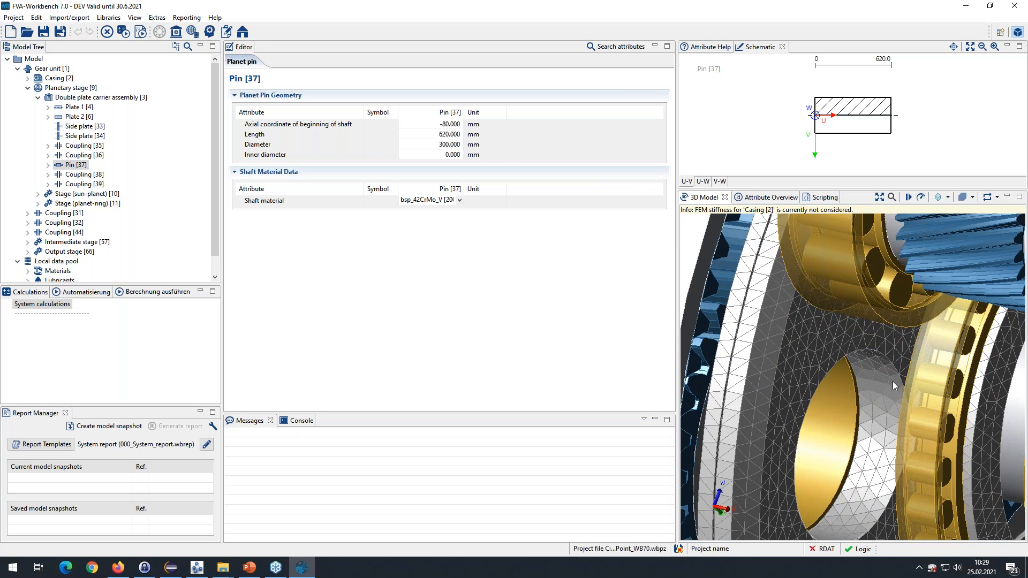
# Step: Select Coupling [39] in the planet bore and set its width to 90 mm
pyautogui.click(876, 365)
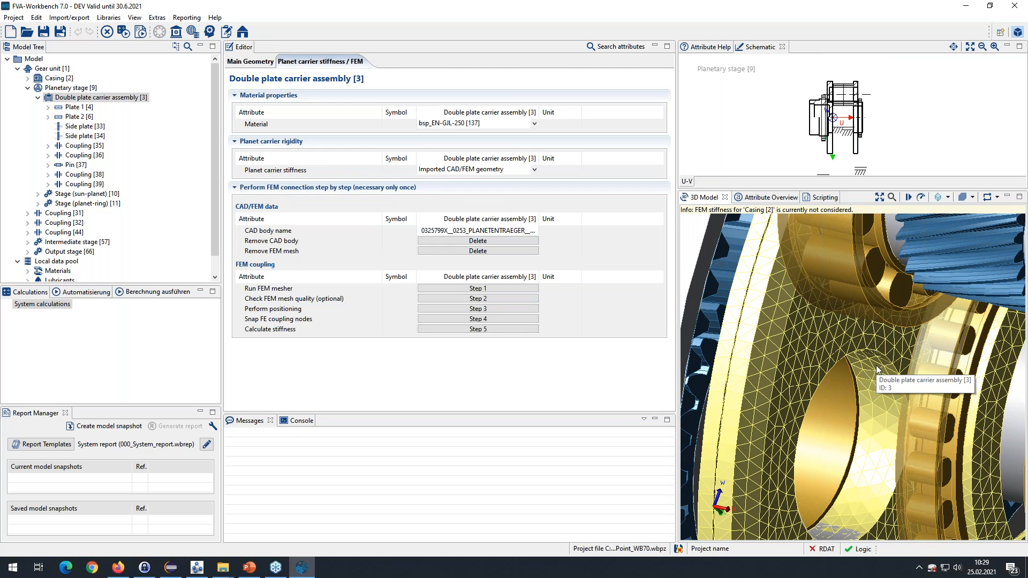
pyautogui.click(843, 534)
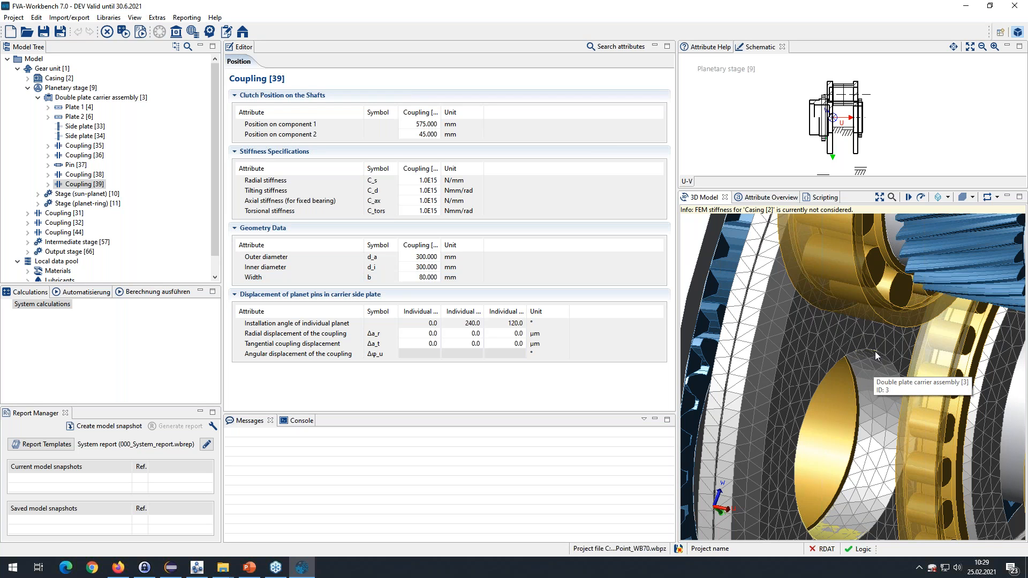
pyautogui.click(424, 277)
pyautogui.write('90')
pyautogui.click(434, 333)
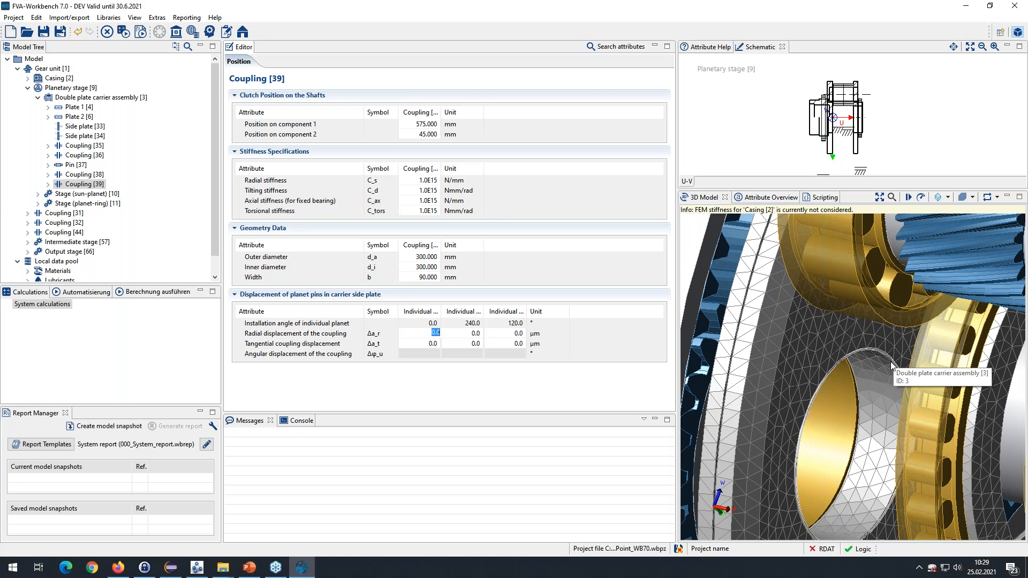
# Step: Add a cutting plane through Rolling bearing [25] on the stem shaft to show its seat in section
pyautogui.moveTo(818, 423); pyautogui.dragTo(839, 402)
pyautogui.click(794, 380)
pyautogui.rightClick(795, 380)
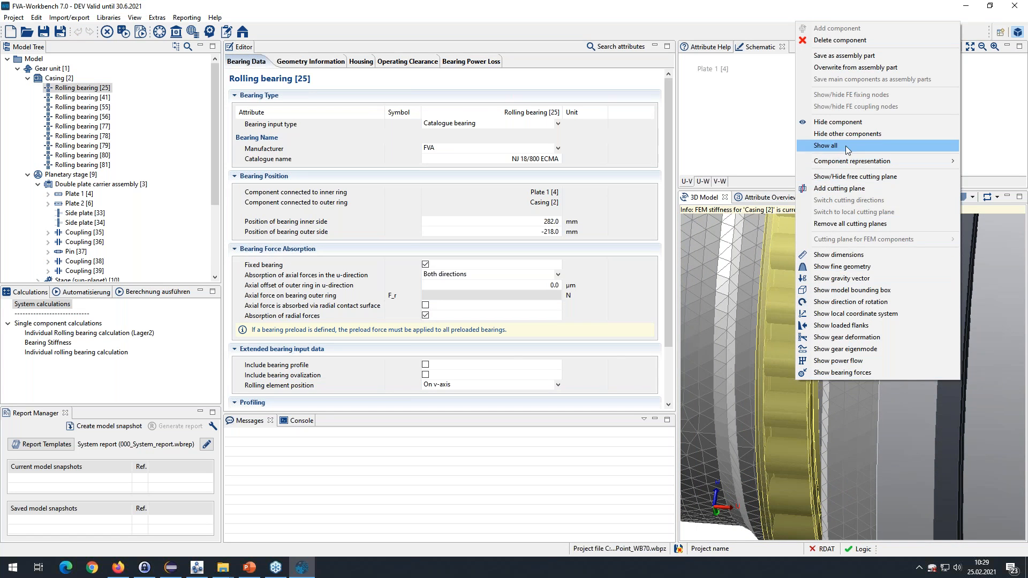
pyautogui.click(839, 188)
pyautogui.moveTo(836, 420); pyautogui.dragTo(862, 351)
pyautogui.moveTo(863, 351); pyautogui.dragTo(831, 465, button='middle')
pyautogui.scroll(2, 833, 454)
pyautogui.moveTo(836, 427); pyautogui.dragTo(846, 323)
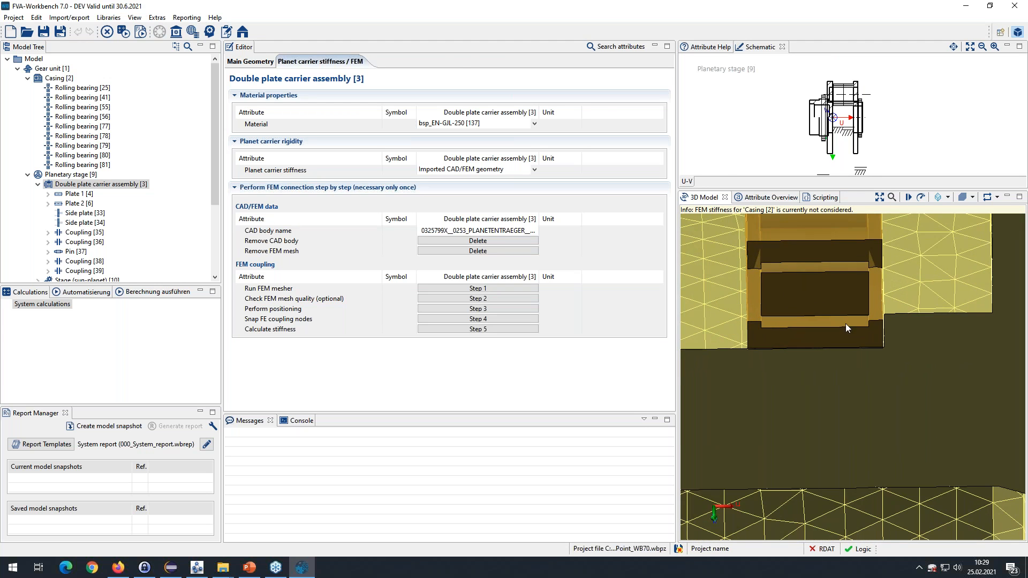
# Step: Set the inner side position of Rolling bearing [25] to 283 mm
pyautogui.click(840, 313)
pyautogui.click(570, 222)
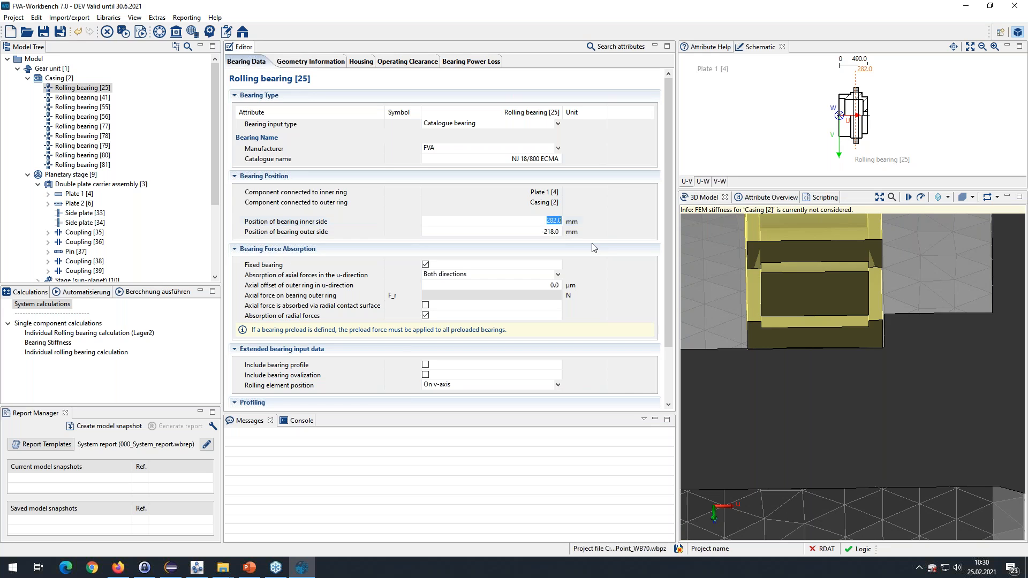
pyautogui.write('283')
pyautogui.press('Tab')
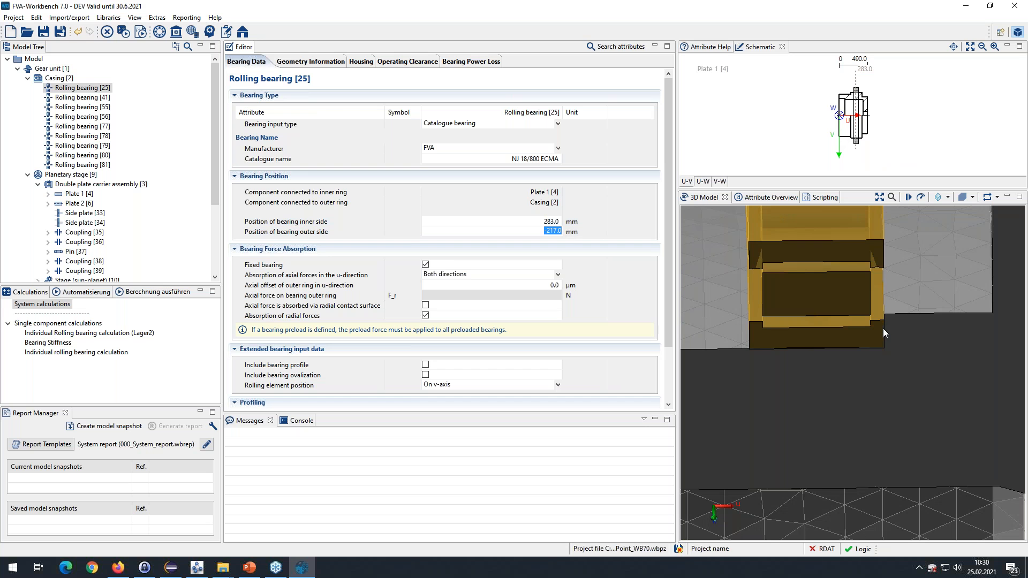
# Step: Delete Load [4201] from Plate 1 [4] of the planet carrier
pyautogui.scroll(-8, 849, 336)
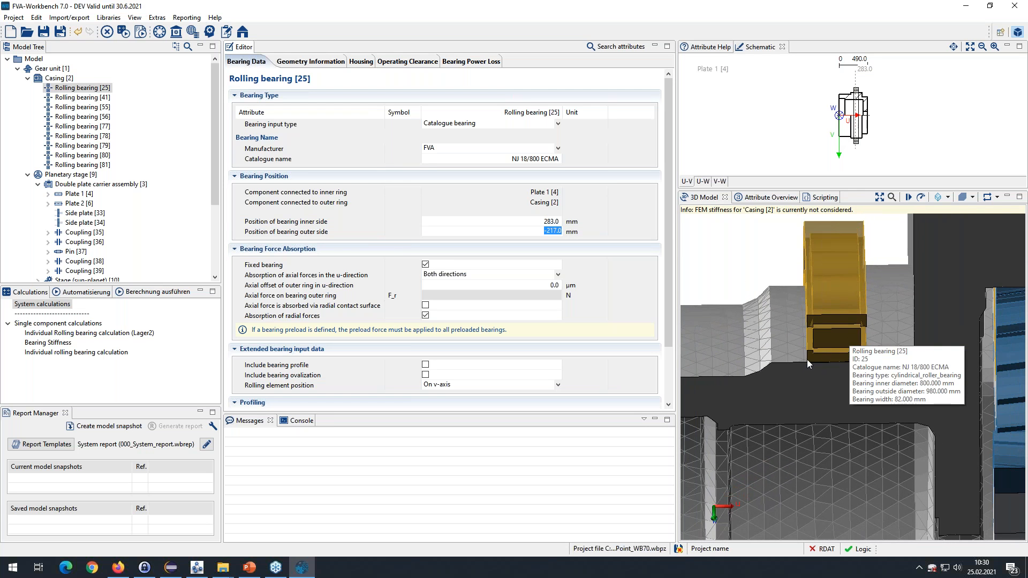
pyautogui.moveTo(808, 358); pyautogui.dragTo(905, 314, button='middle')
pyautogui.moveTo(854, 375); pyautogui.dragTo(907, 360, button='middle')
pyautogui.moveTo(779, 394); pyautogui.dragTo(834, 383)
pyautogui.scroll(-4, 849, 301)
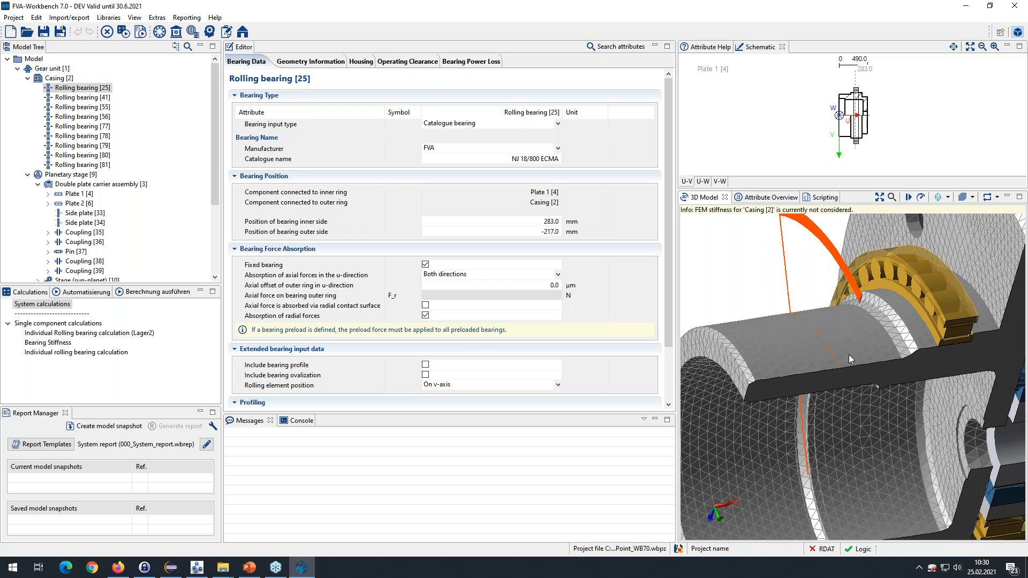
pyautogui.click(850, 298)
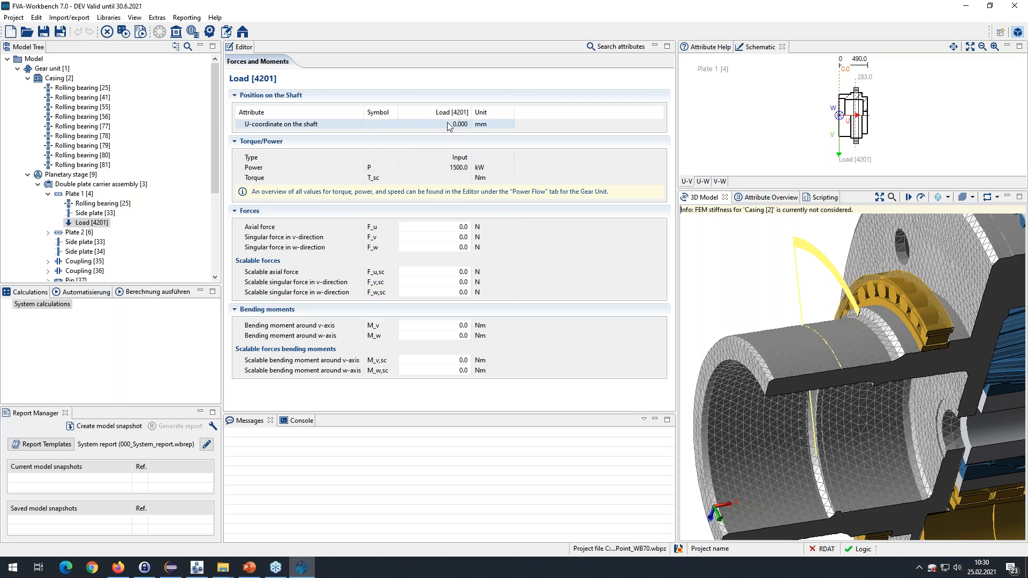
pyautogui.rightClick(88, 224)
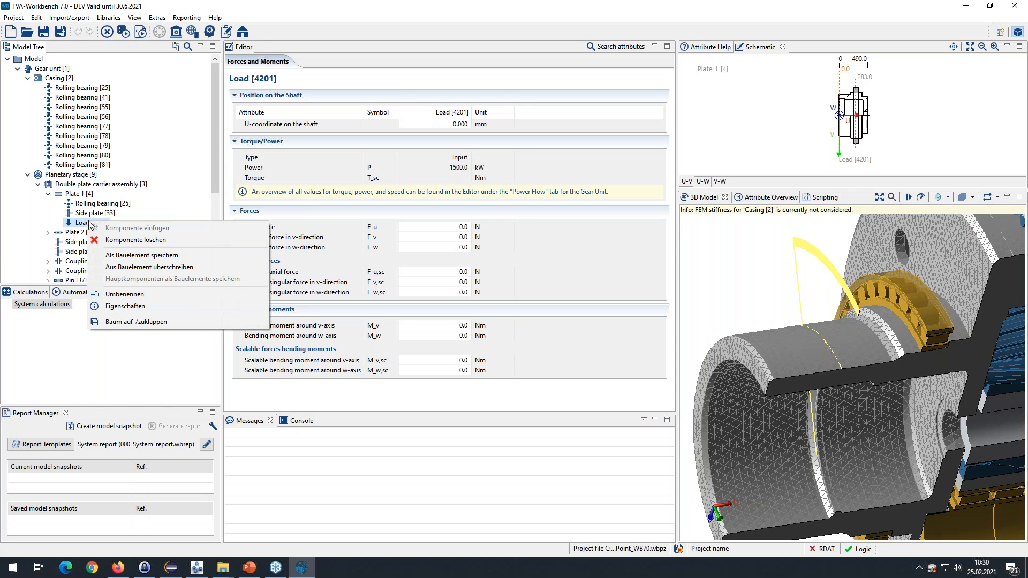
pyautogui.click(131, 241)
pyautogui.click(573, 294)
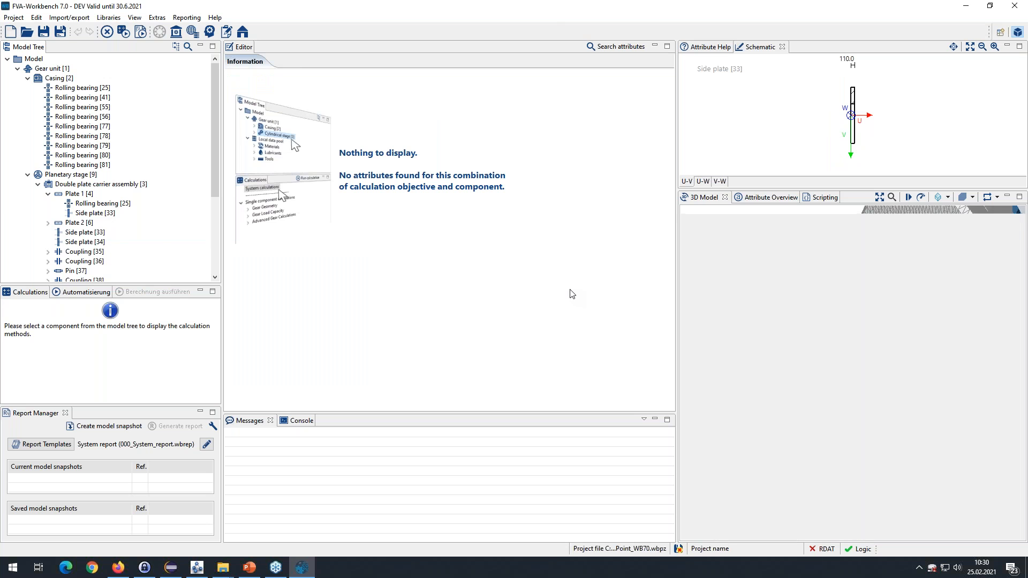
# Step: Switch the planet carrier stiffness of Double plate carrier assembly [3] to analytical modelling of the planet carrier
pyautogui.click(75, 193)
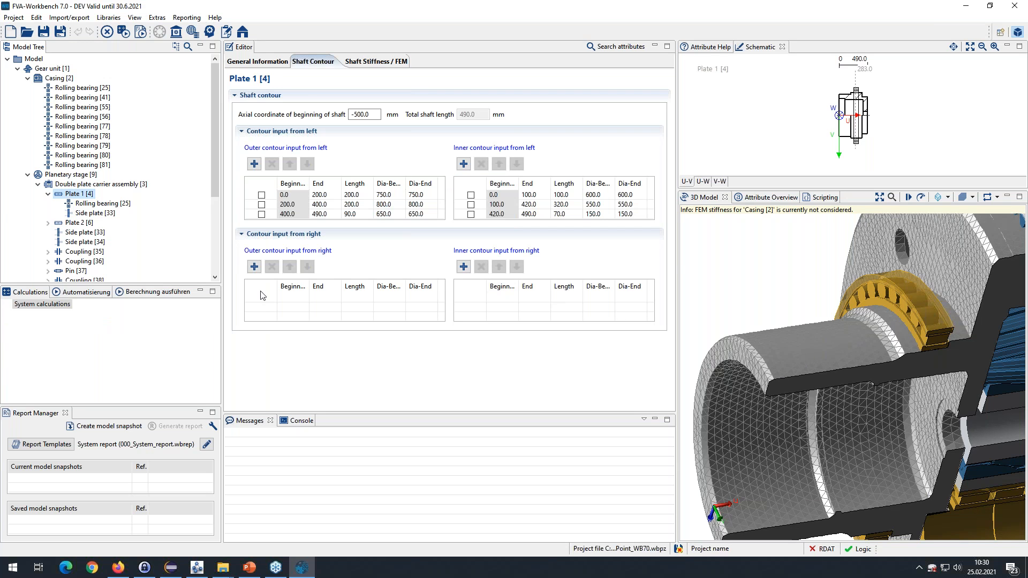
pyautogui.click(96, 185)
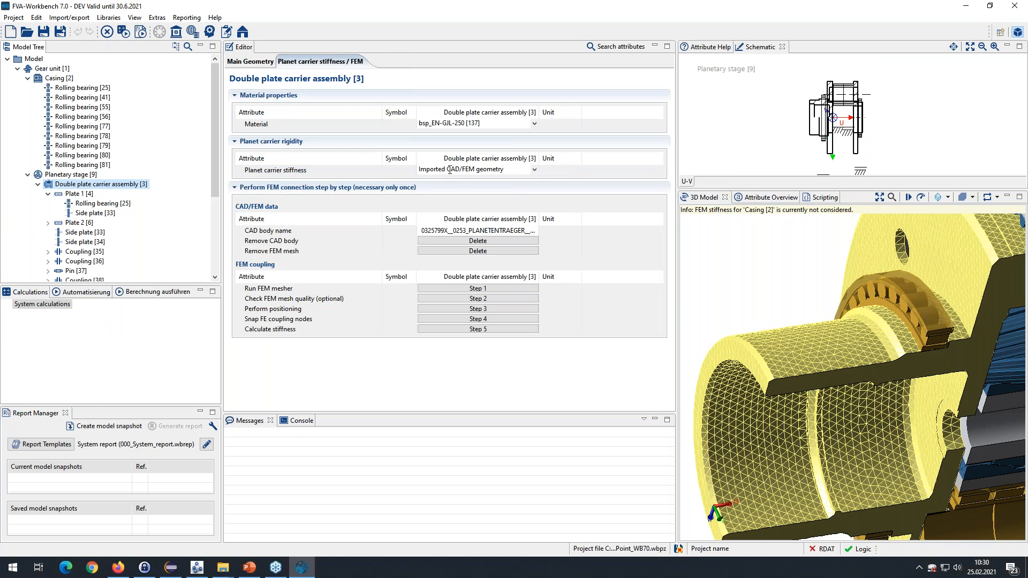
pyautogui.click(534, 170)
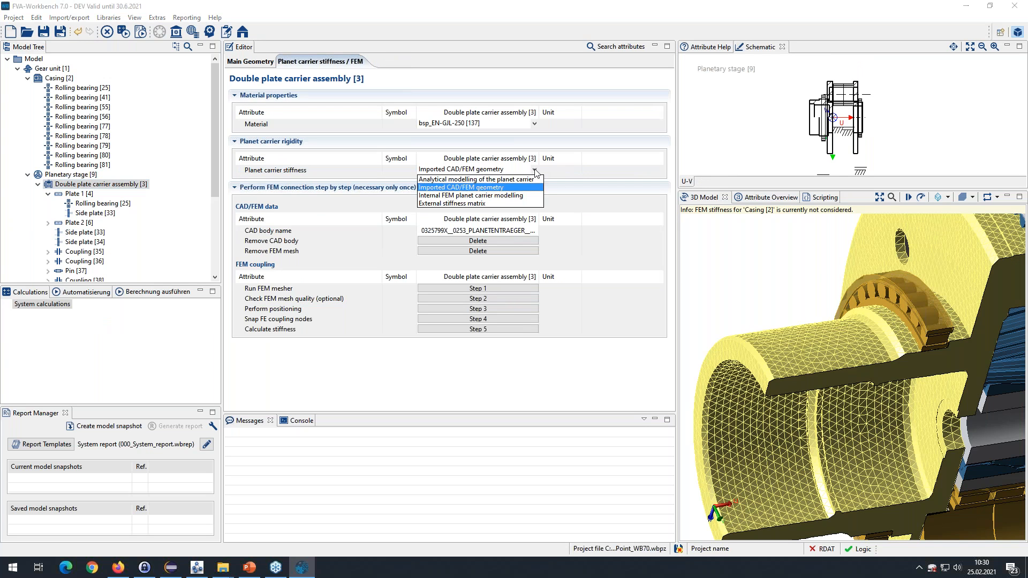
pyautogui.click(485, 180)
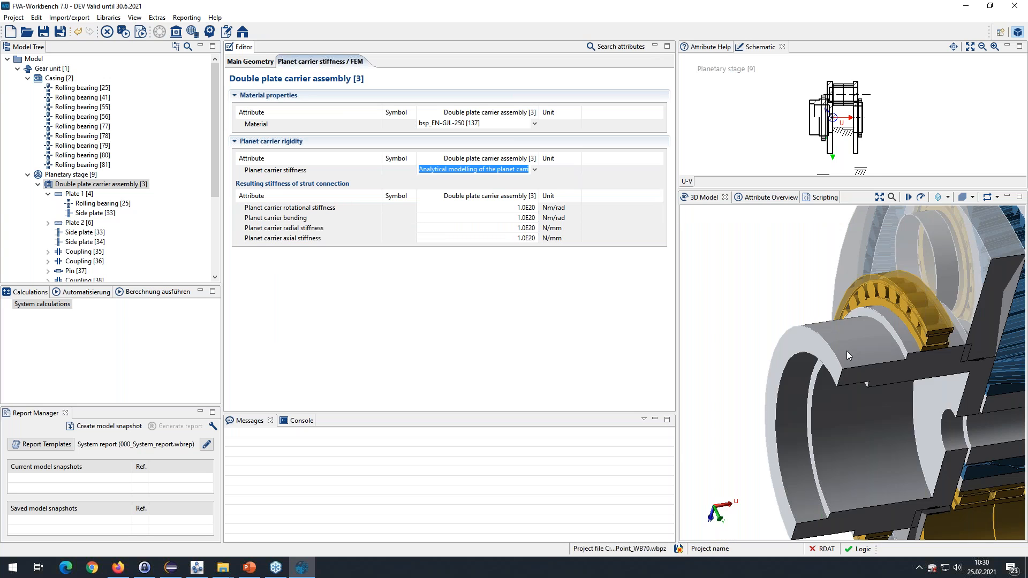
# Step: Add a Coupling component to Plate 1 [4] and proceed to its input data
pyautogui.click(846, 351)
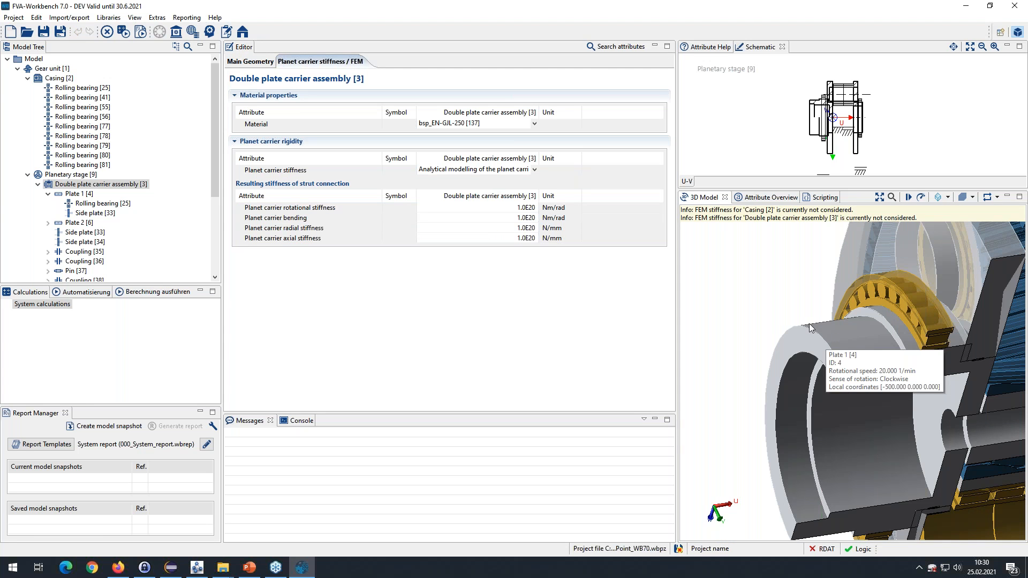
pyautogui.click(802, 338)
pyautogui.rightClick(802, 335)
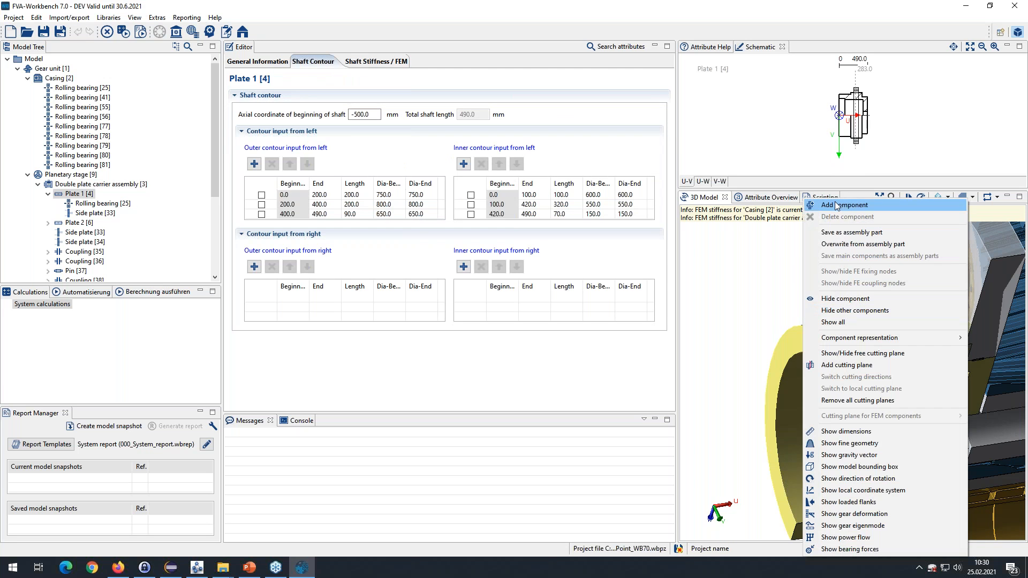
pyautogui.click(831, 212)
pyautogui.click(419, 133)
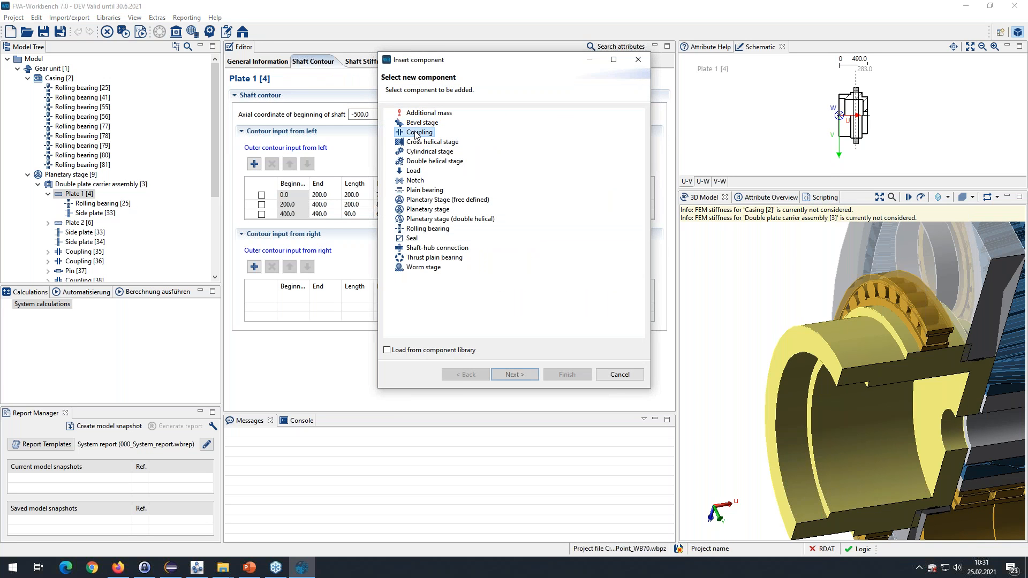
pyautogui.click(513, 375)
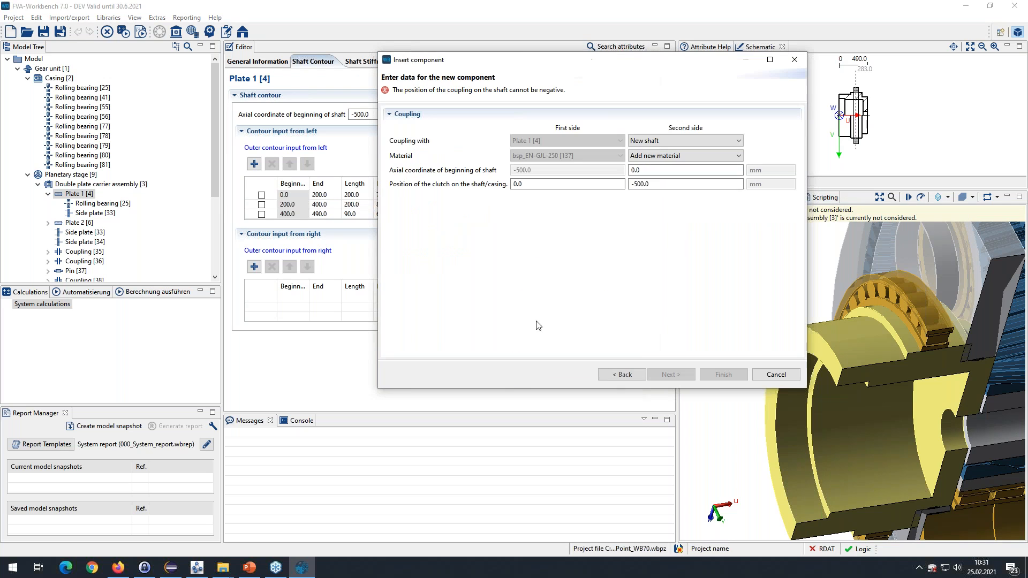
# Step: Create the coupling to a new shaft with material bsp_EN-GJL-250 [137], axial start coordinate -500 mm and coupling position 0 mm
pyautogui.click(662, 156)
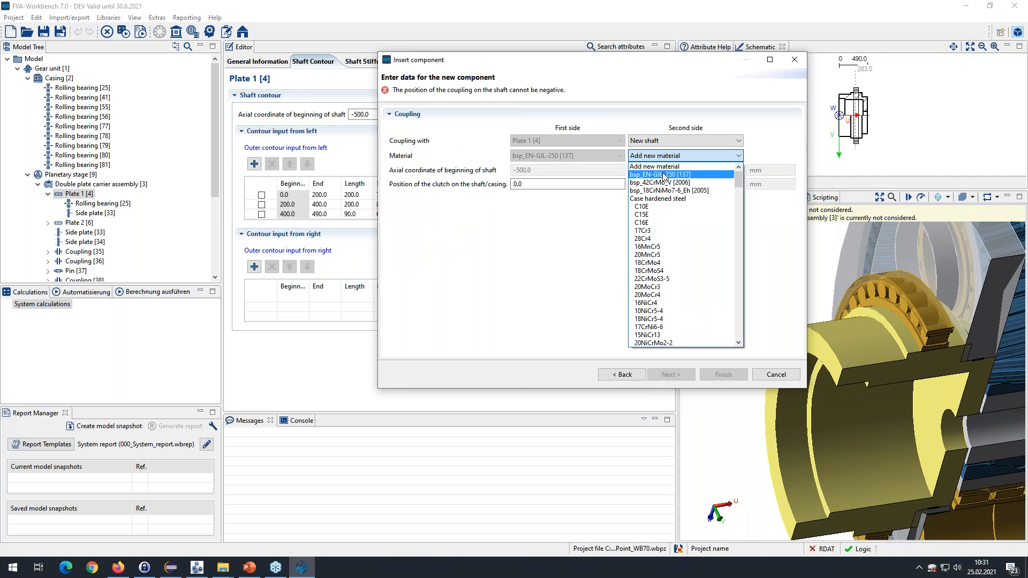
pyautogui.click(663, 175)
pyautogui.moveTo(656, 170); pyautogui.dragTo(623, 170)
pyautogui.write('-500')
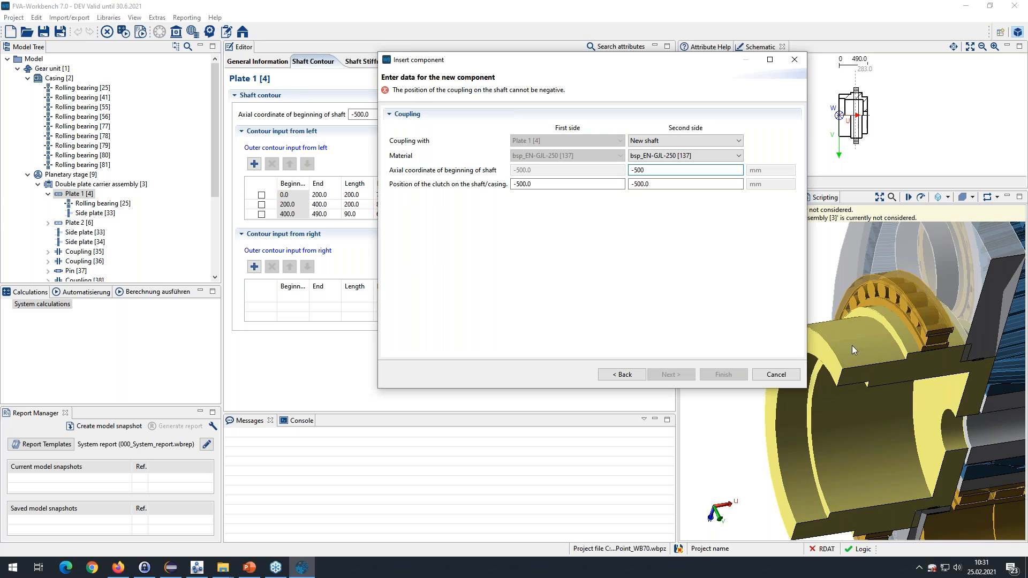
pyautogui.doubleClick(557, 183)
pyautogui.write('0')
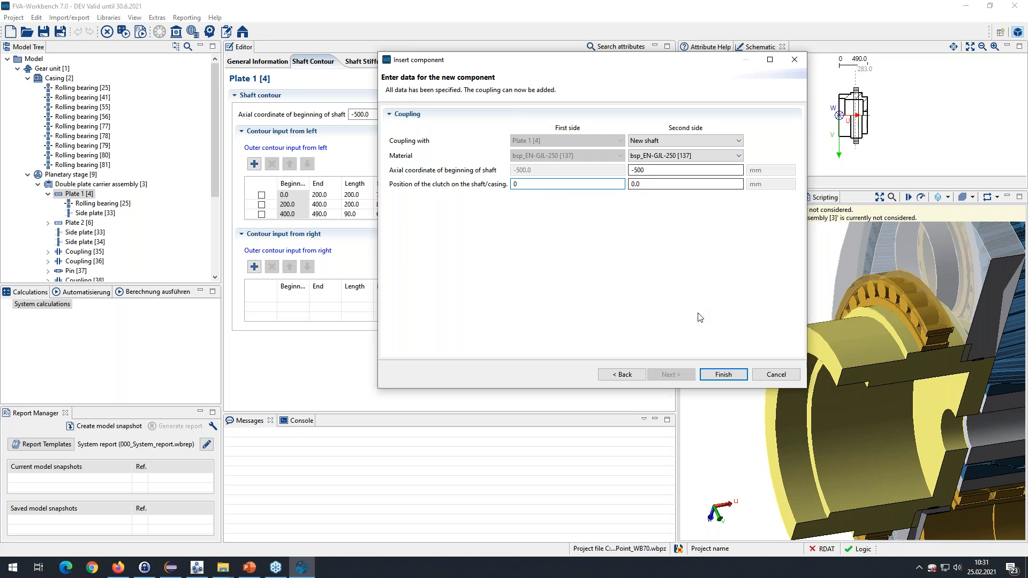
pyautogui.click(723, 374)
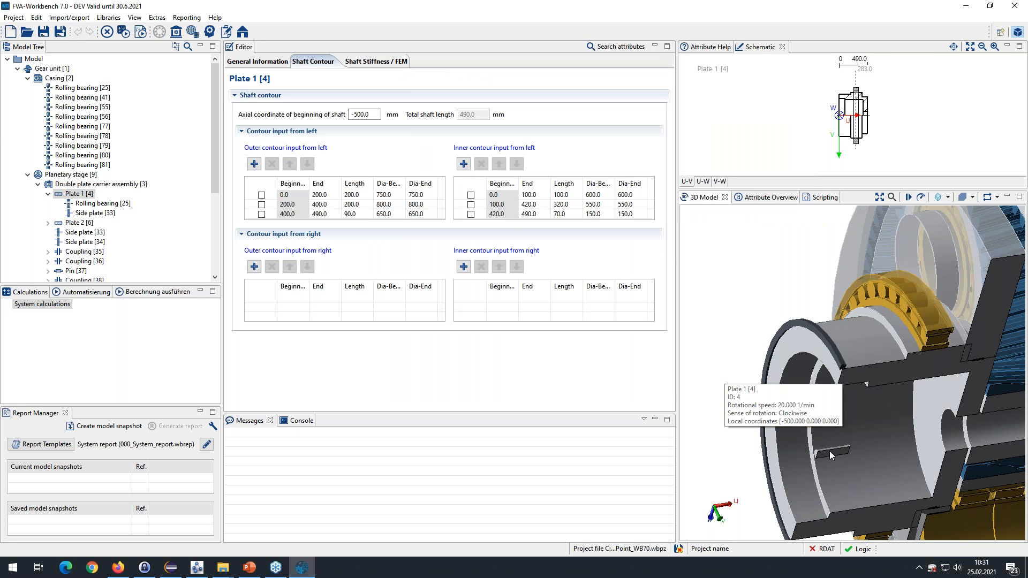
# Step: Set the outer contour diameter of the newly coupled shaft to 600 mm
pyautogui.click(828, 452)
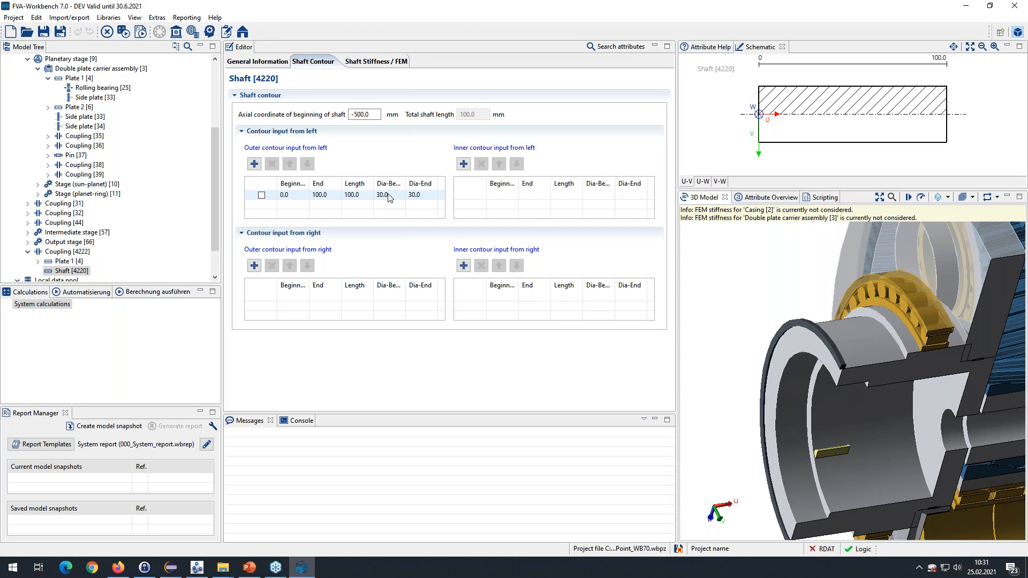
pyautogui.click(387, 195)
pyautogui.write('60')
pyautogui.press('Return')
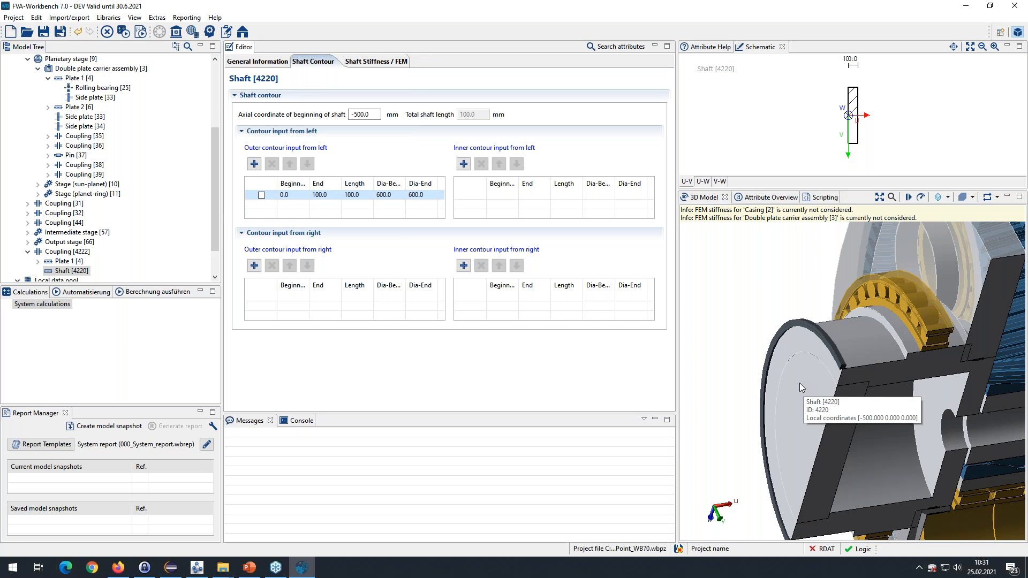
pyautogui.click(798, 384)
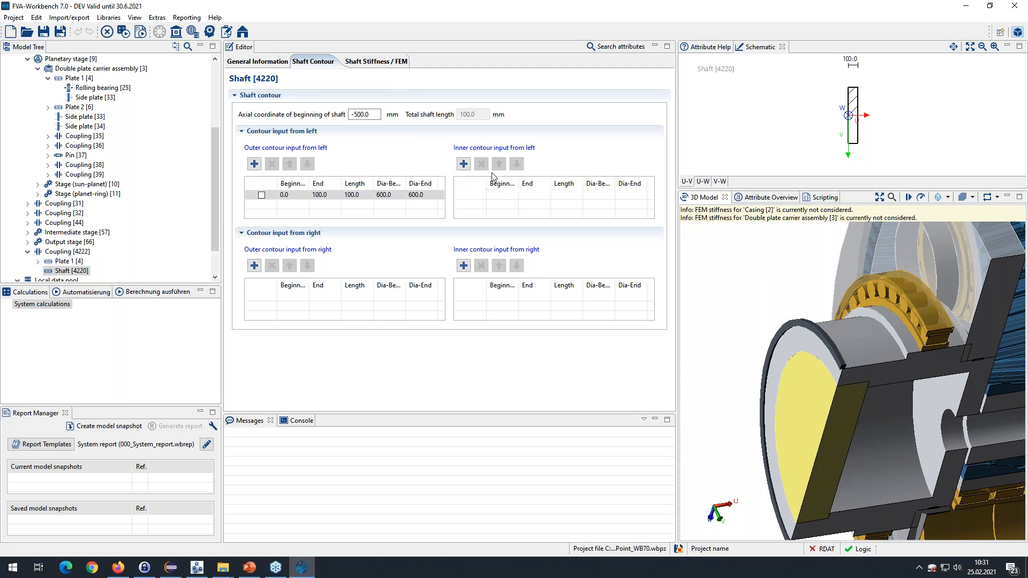
# Step: Add an inner contour section to the new shaft, ending at 100 mm with a 550 mm diameter
pyautogui.click(464, 164)
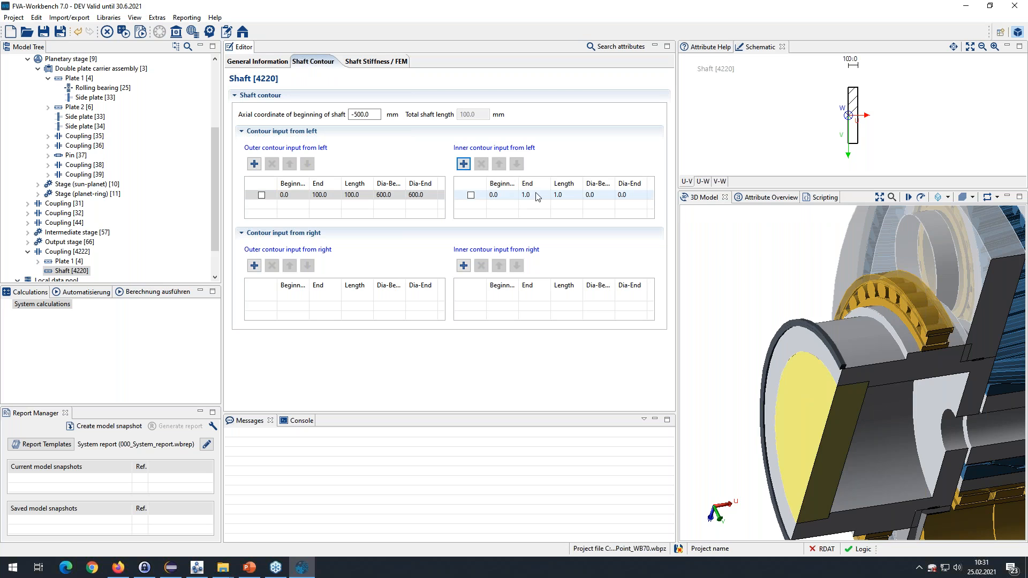
pyautogui.click(532, 195)
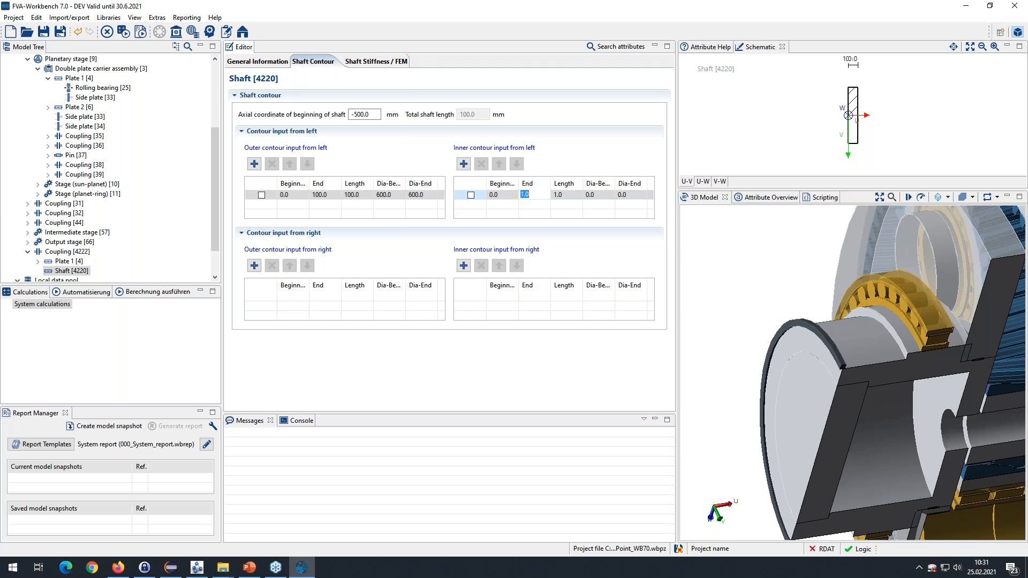
pyautogui.click(819, 398)
pyautogui.click(511, 197)
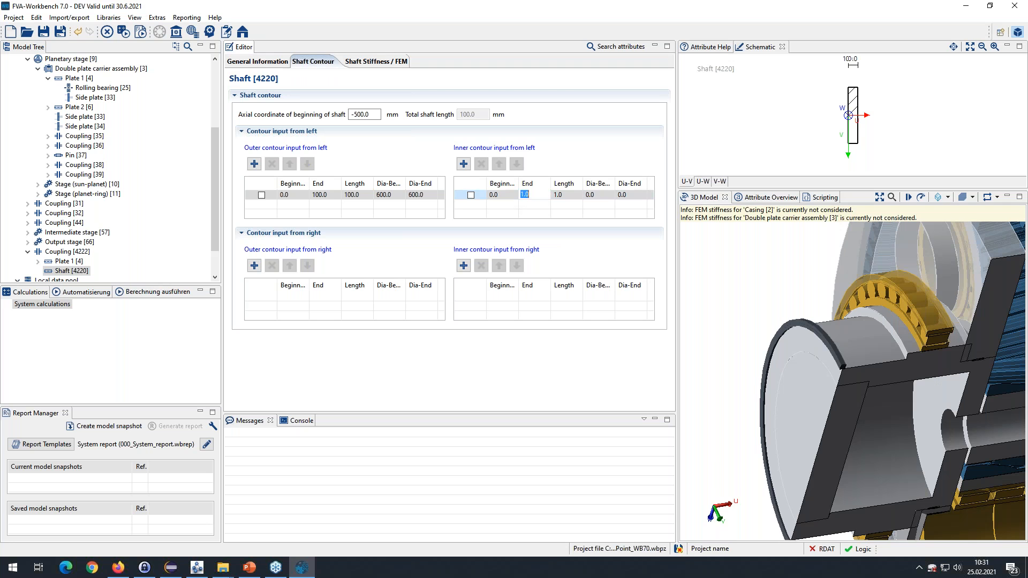
pyautogui.write('10')
pyautogui.press('Return')
pyautogui.click(592, 195)
pyautogui.write('550')
pyautogui.press('Return')
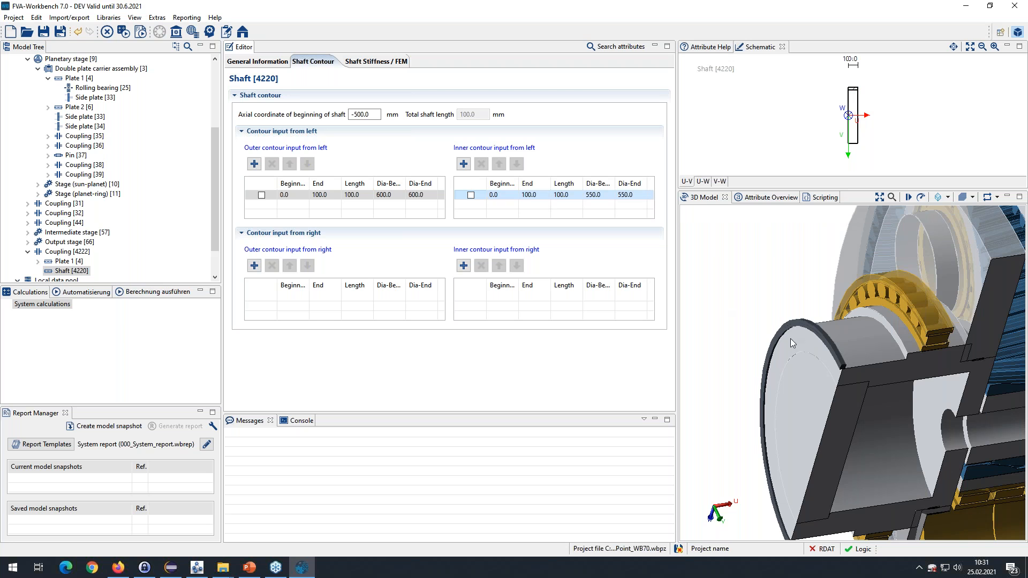
pyautogui.click(792, 408)
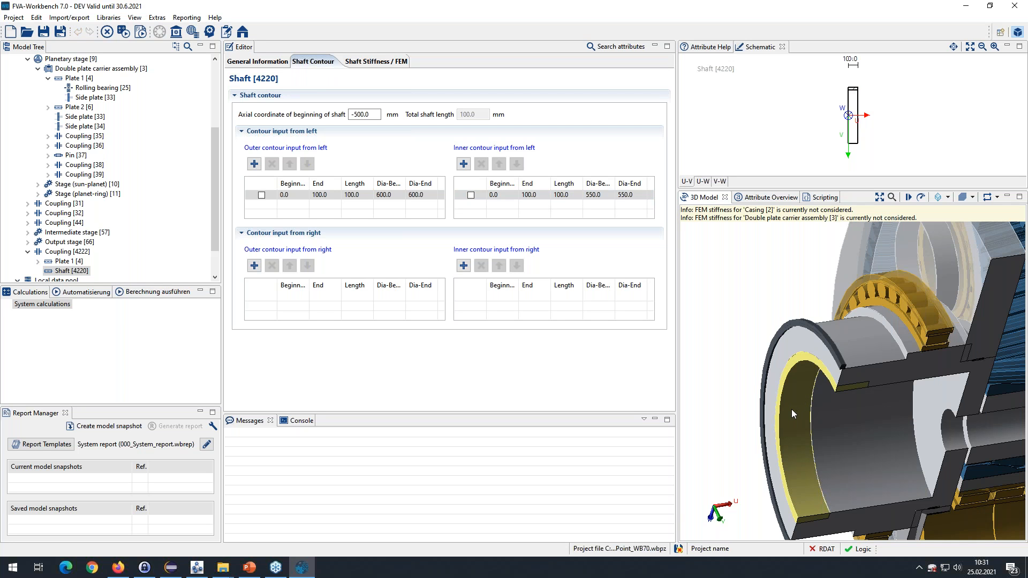
# Step: Give the new coupling on Plate 1 an outer diameter of 600 mm, inner diameter of 600 mm and width of 100 mm
pyautogui.click(785, 328)
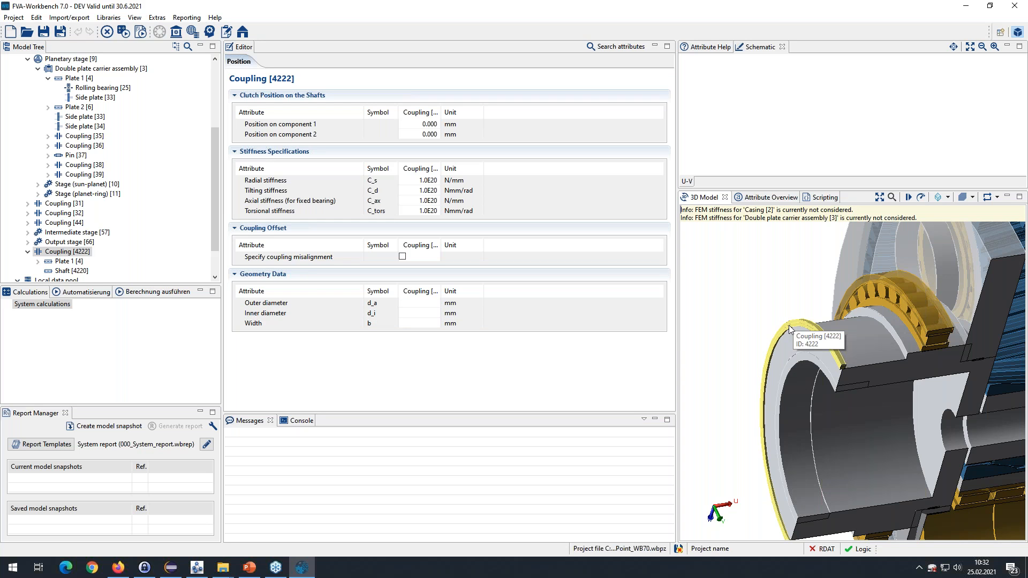
pyautogui.click(423, 303)
pyautogui.write('600')
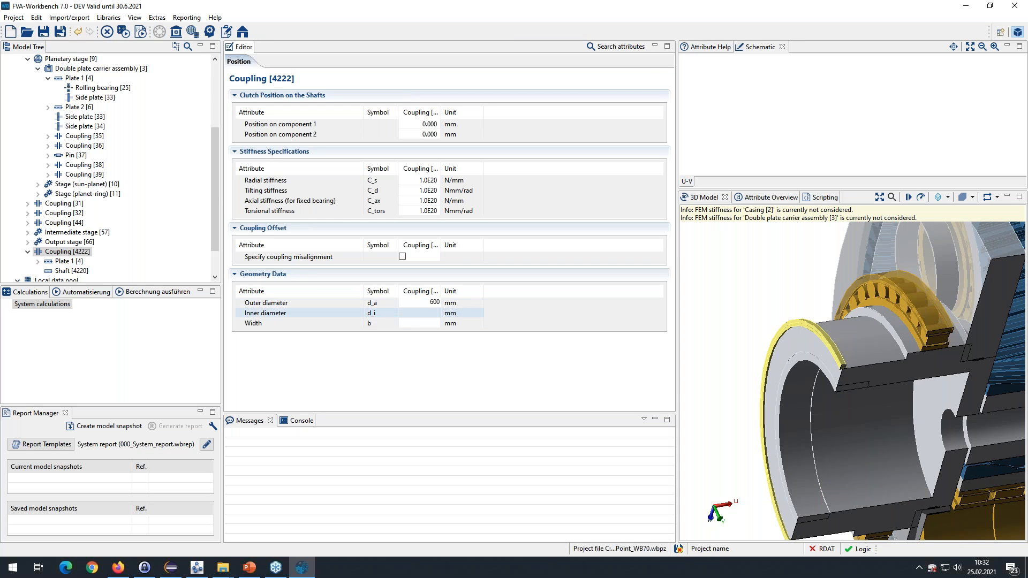
pyautogui.press('Tab')
pyautogui.write('6')
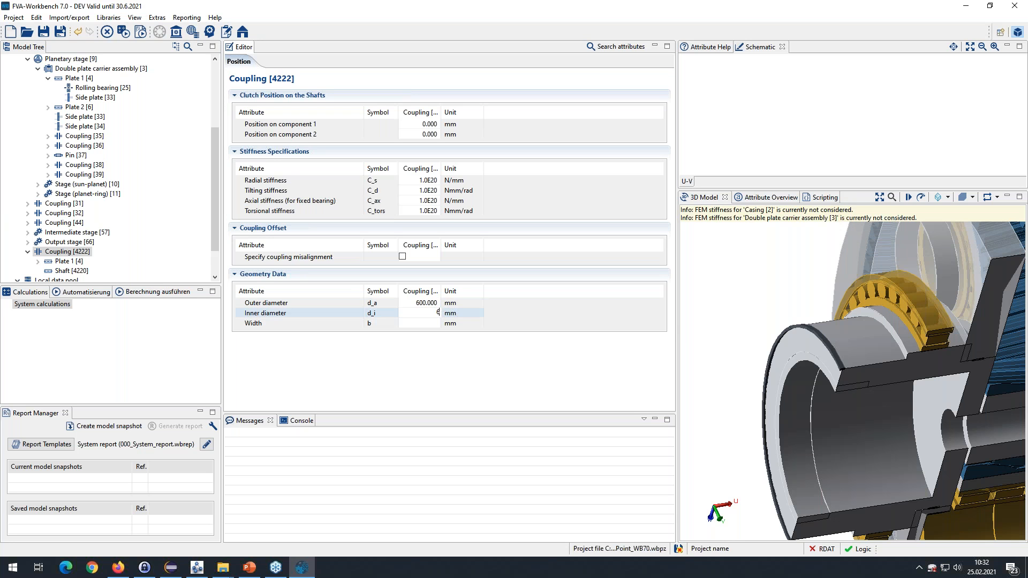
pyautogui.press('Tab')
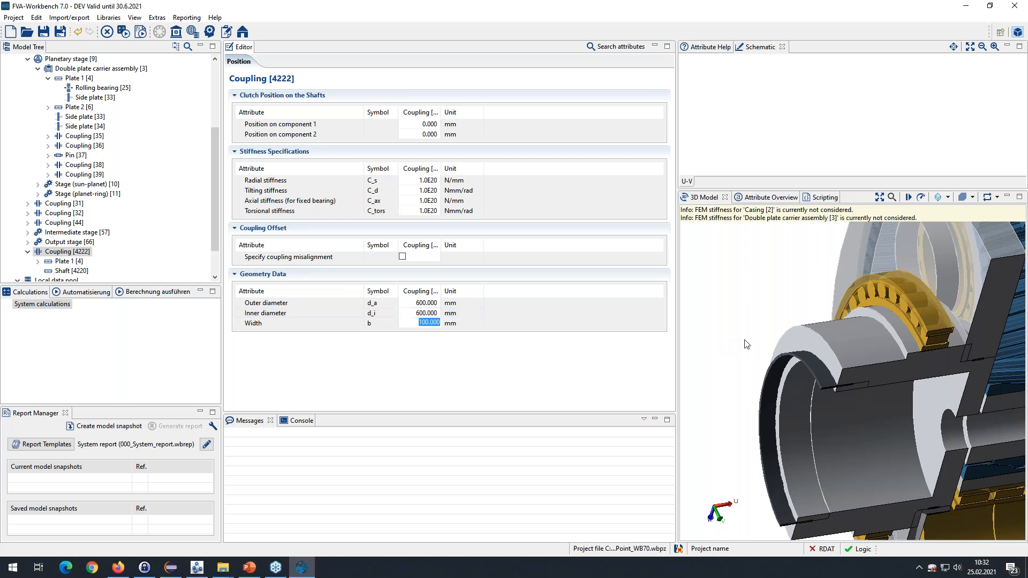
# Step: Set the new coupling's position on component 1 to 50 mm
pyautogui.click(804, 360)
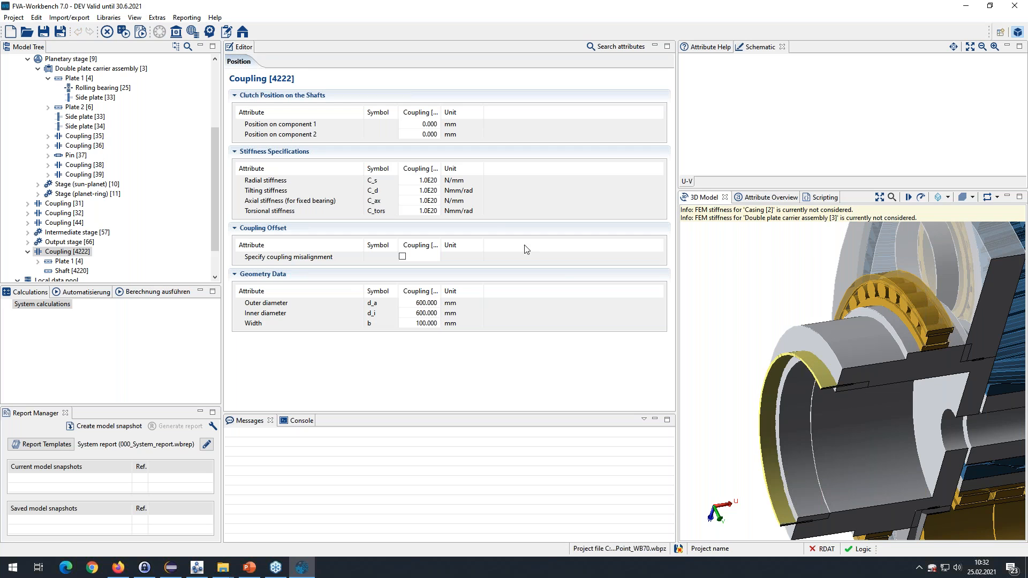
pyautogui.click(427, 127)
pyautogui.click(428, 127)
pyautogui.write('50')
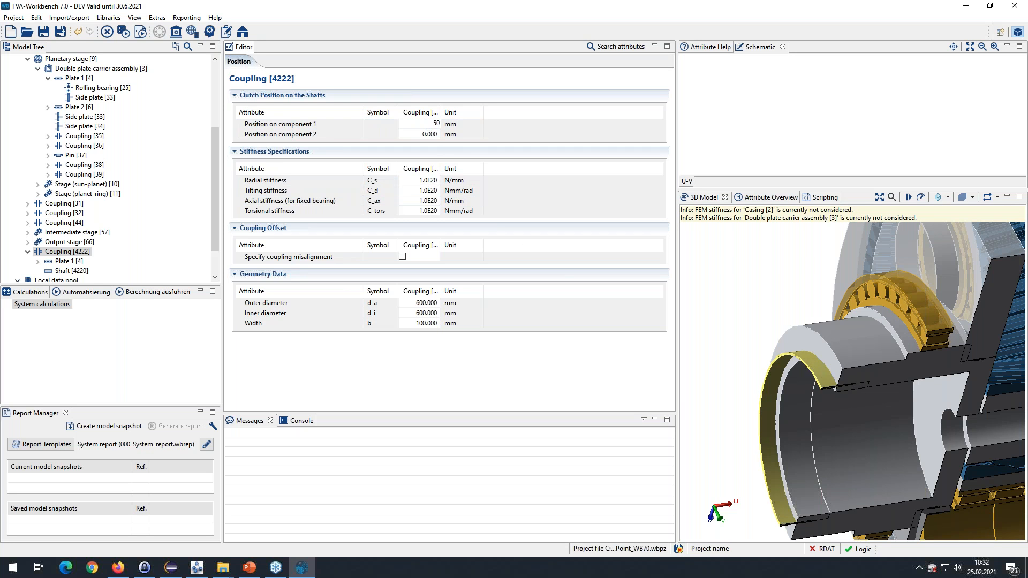
pyautogui.press('Tab')
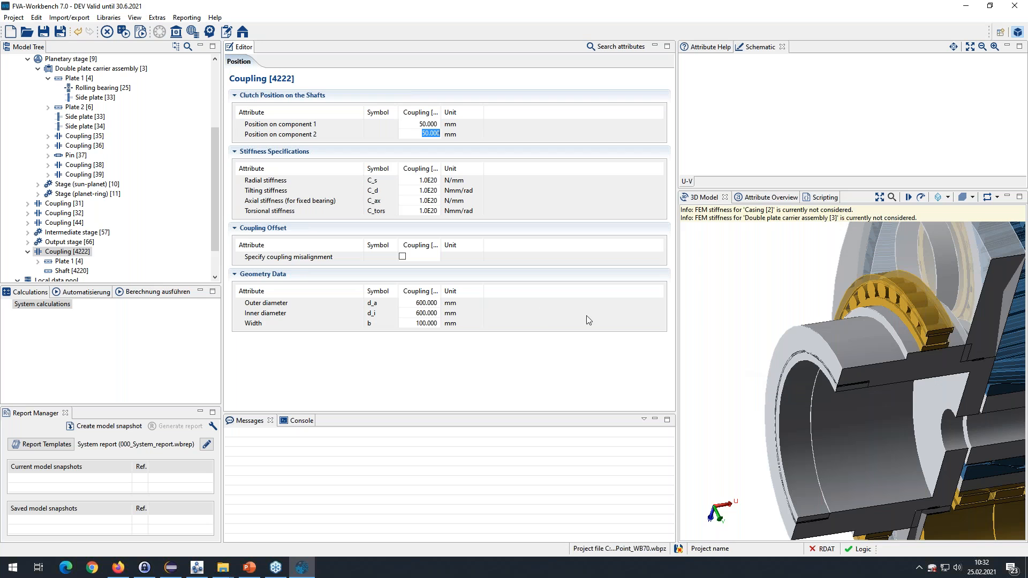
# Step: Add a load to the new shaft in the gear unit's power flow data and define it as an input of 1500 kW
pyautogui.scroll(4, 133, 137)
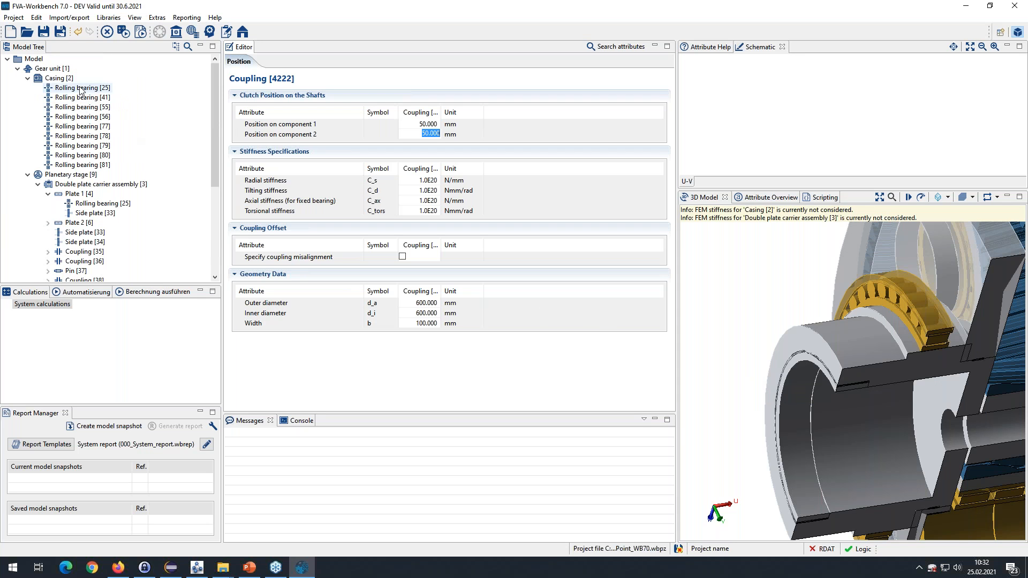
pyautogui.click(52, 69)
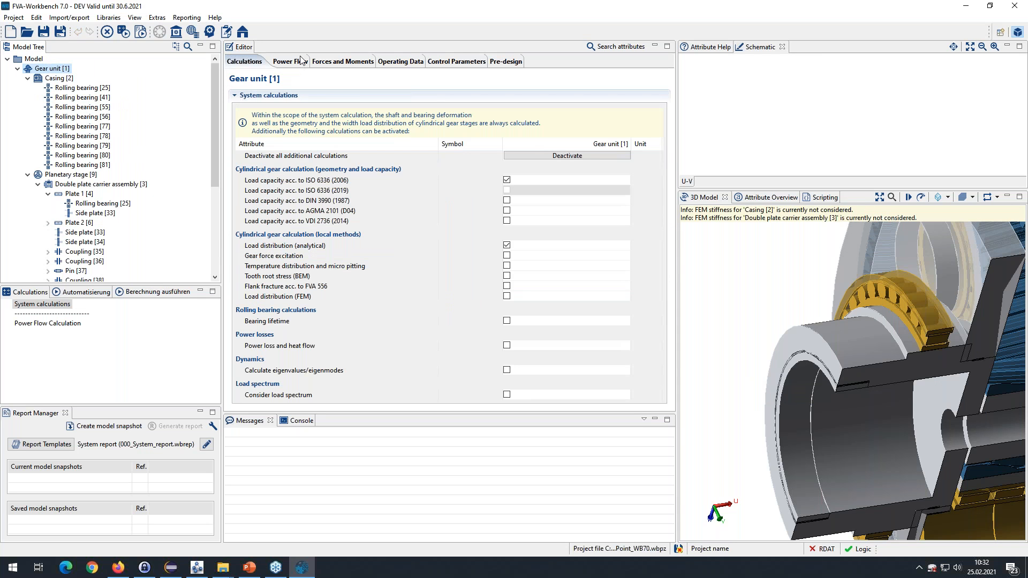
pyautogui.click(289, 61)
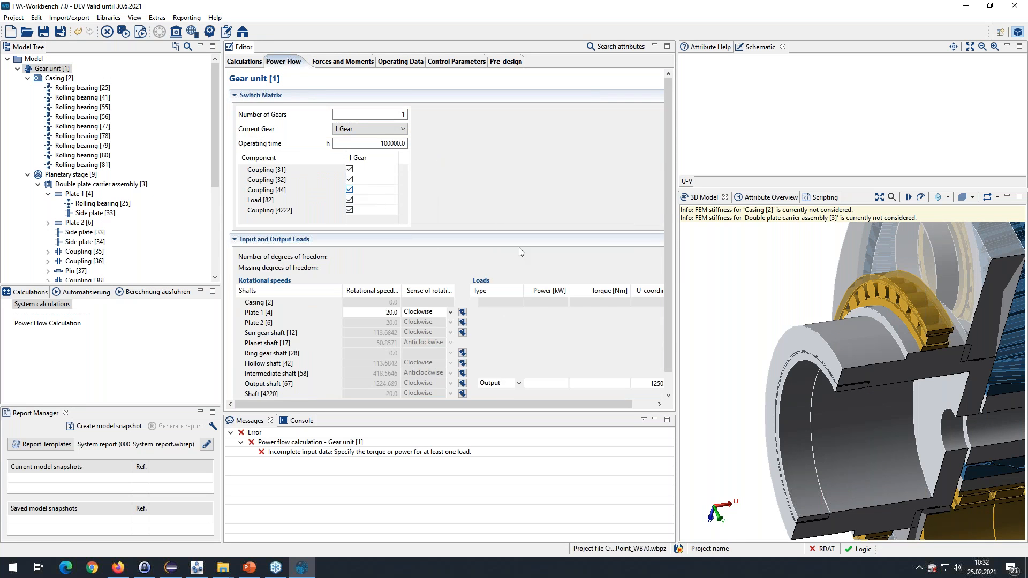
pyautogui.scroll(-2, 664, 207)
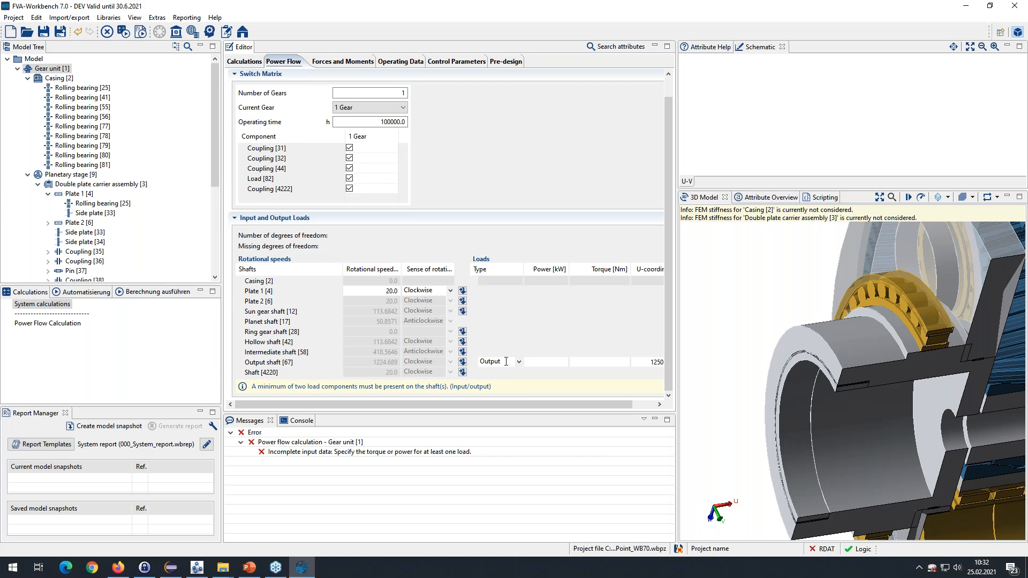
pyautogui.click(462, 371)
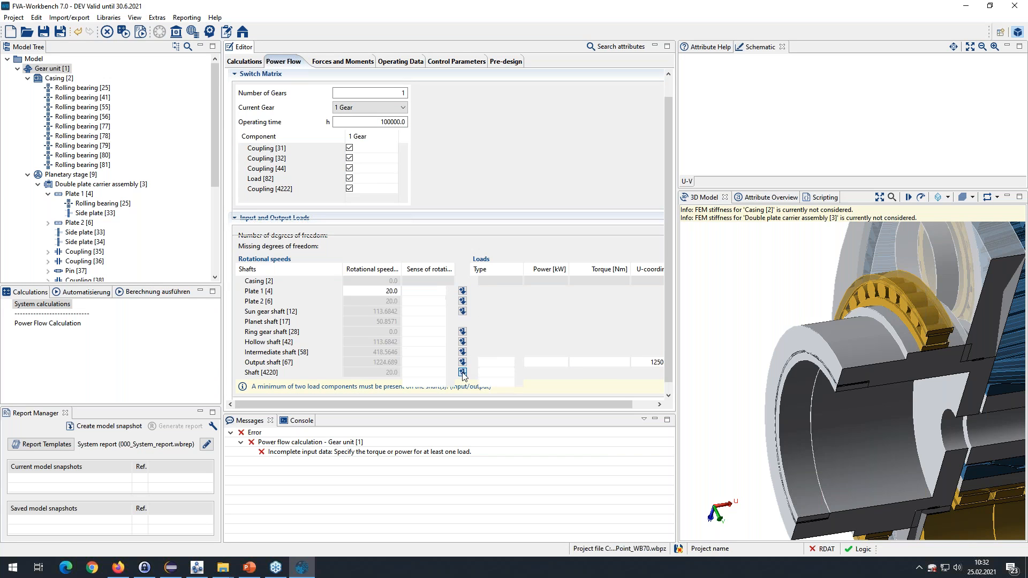
pyautogui.click(520, 383)
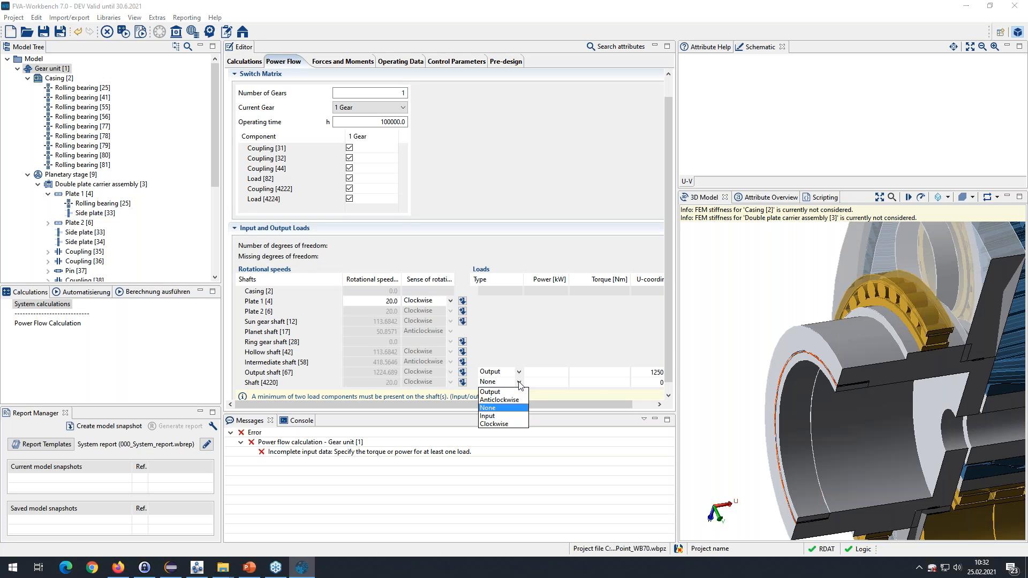
pyautogui.click(488, 416)
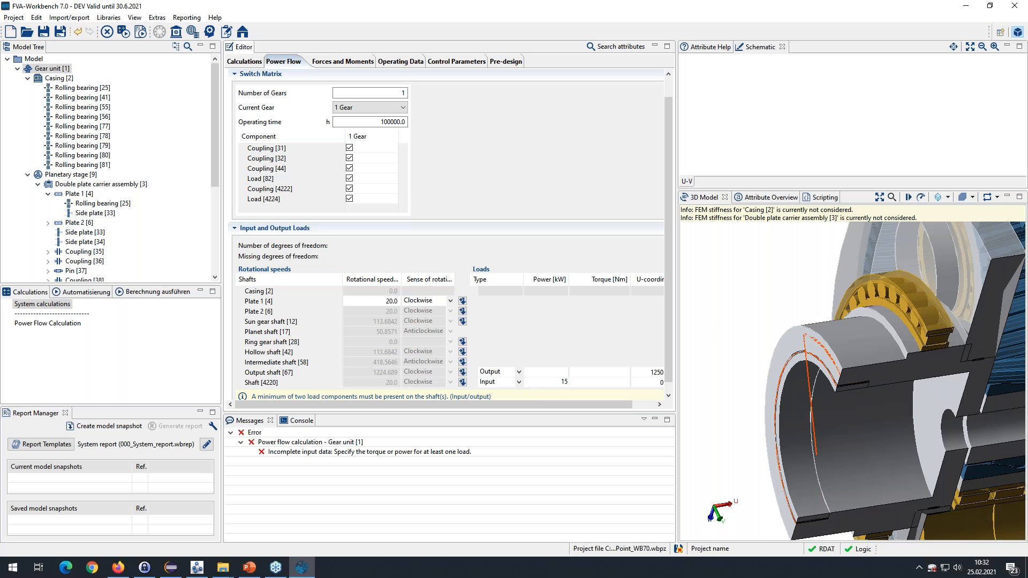
pyautogui.press('Tab')
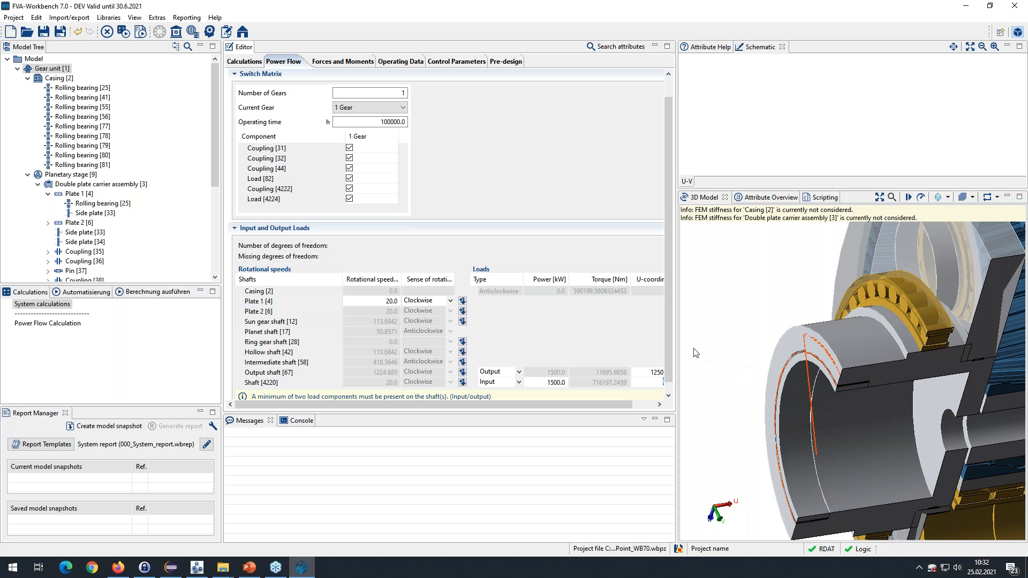
# Step: Set the planet carrier stiffness of the double plate carrier assembly to Imported CAD/FEM geometry
pyautogui.click(76, 184)
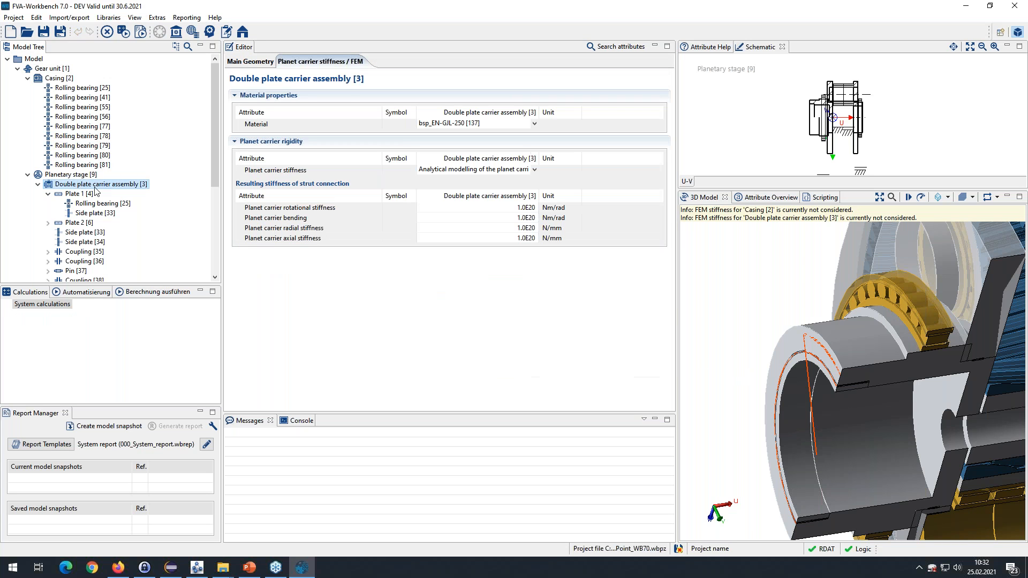
pyautogui.click(534, 170)
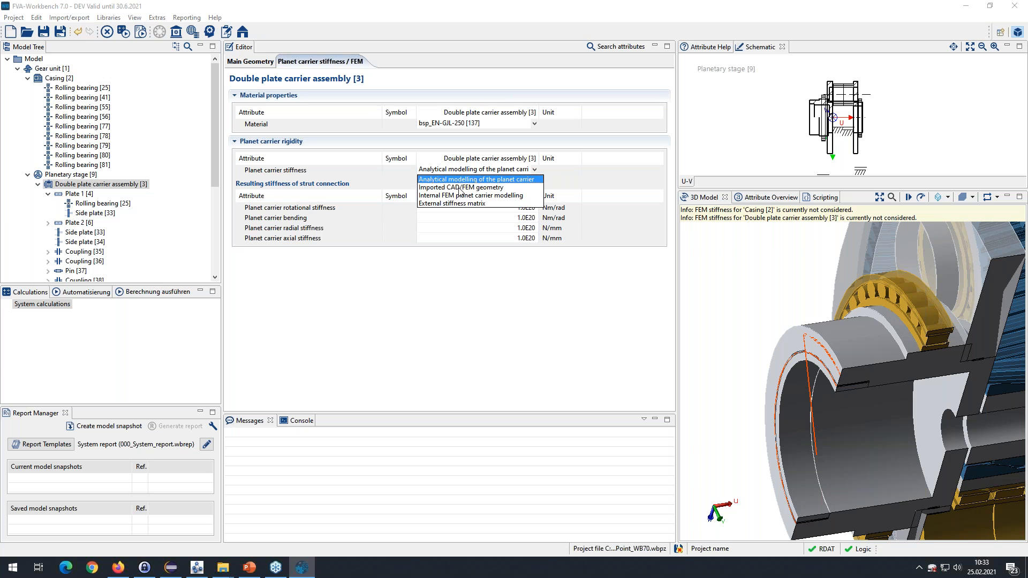
pyautogui.click(460, 188)
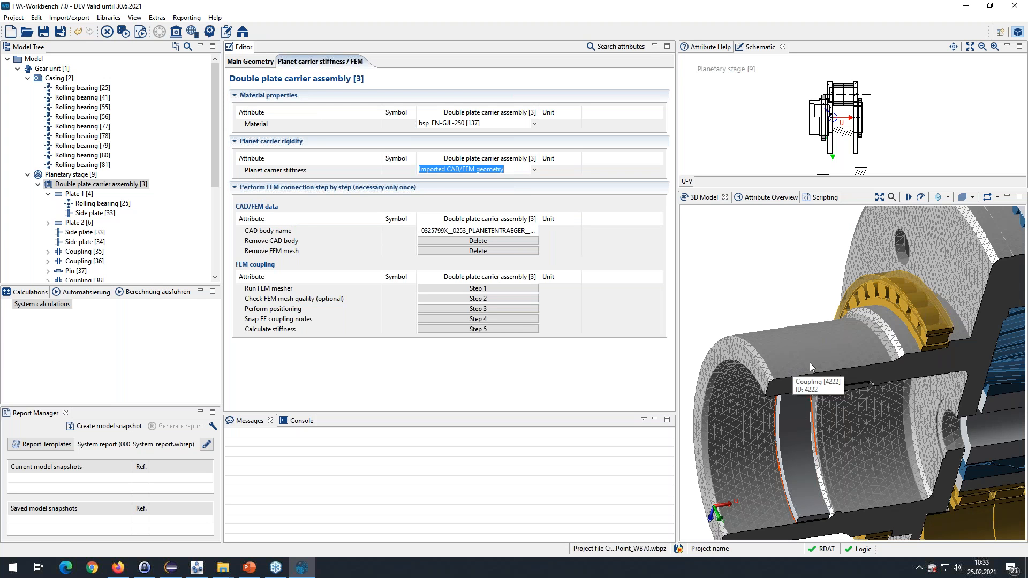
pyautogui.moveTo(858, 401); pyautogui.dragTo(839, 336, button='middle')
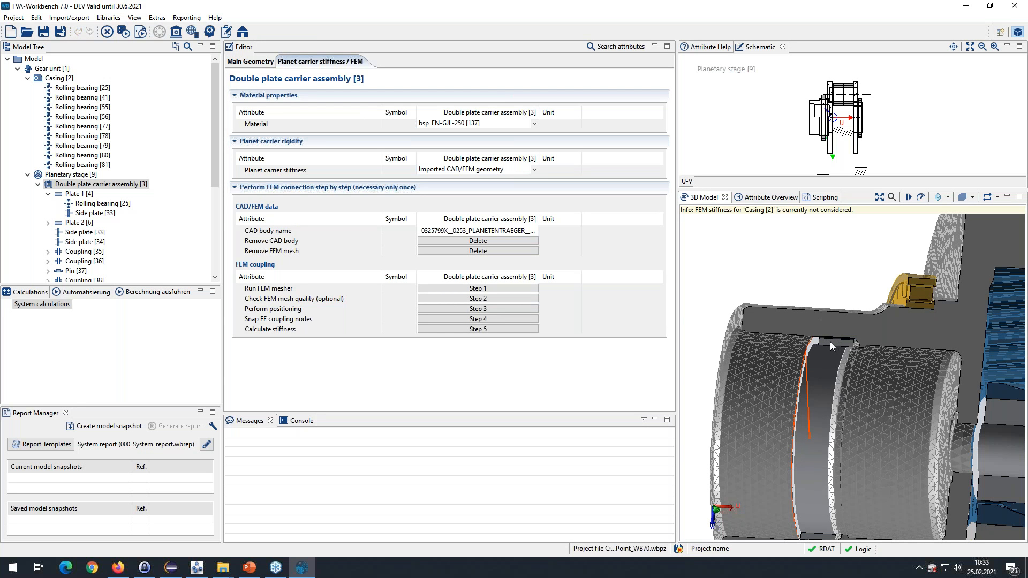
# Step: Start snapping the carrier's FE coupling nodes, with Plate 1 and Plate 2 as stem shafts integrated in the FEM model
pyautogui.click(93, 184)
pyautogui.click(486, 320)
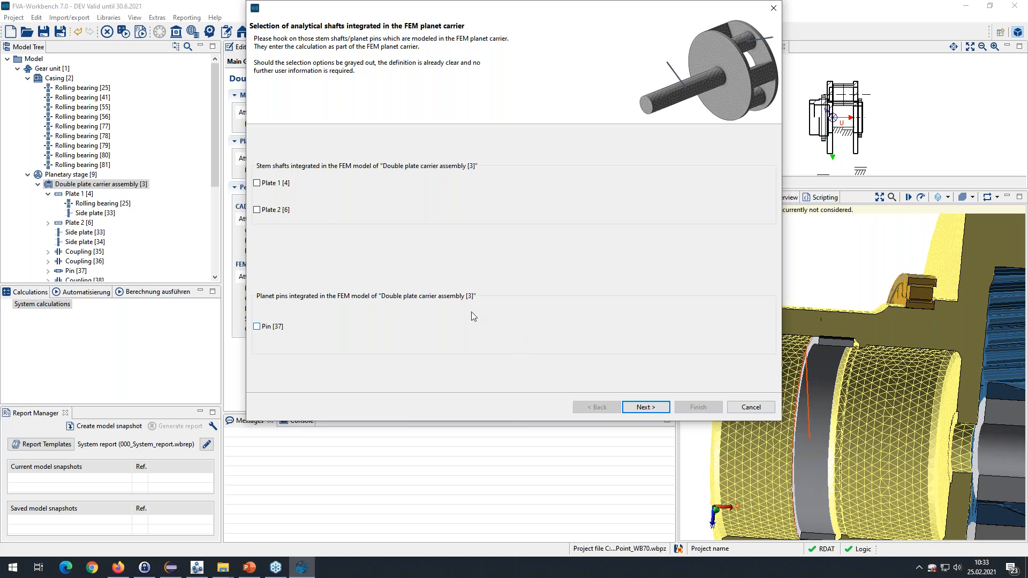
pyautogui.click(258, 183)
pyautogui.click(257, 209)
pyautogui.click(643, 407)
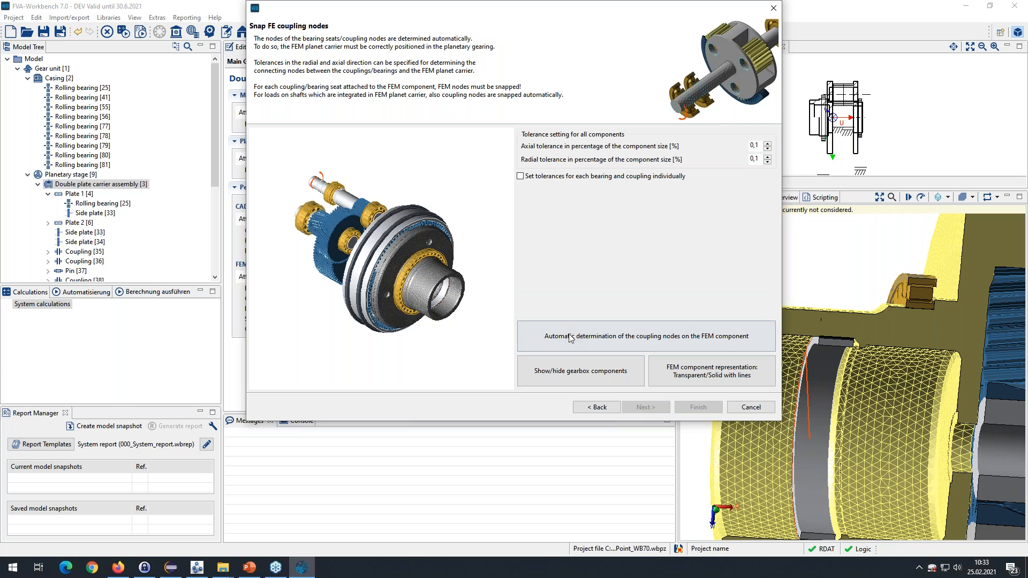
# Step: Determine the coupling nodes automatically with 0.1 % tolerances and hide the gearbox components to check them
pyautogui.click(579, 338)
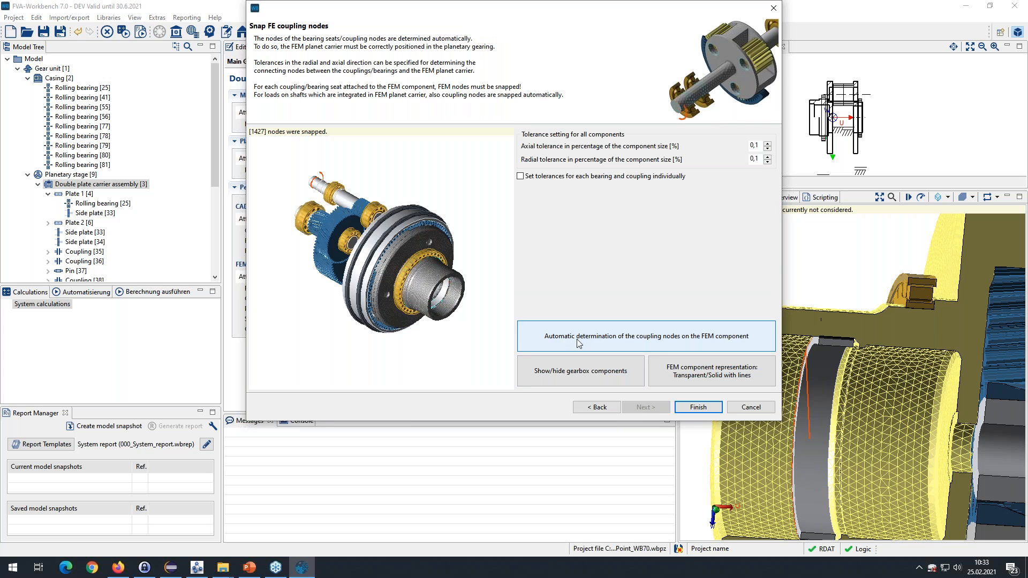
pyautogui.click(573, 375)
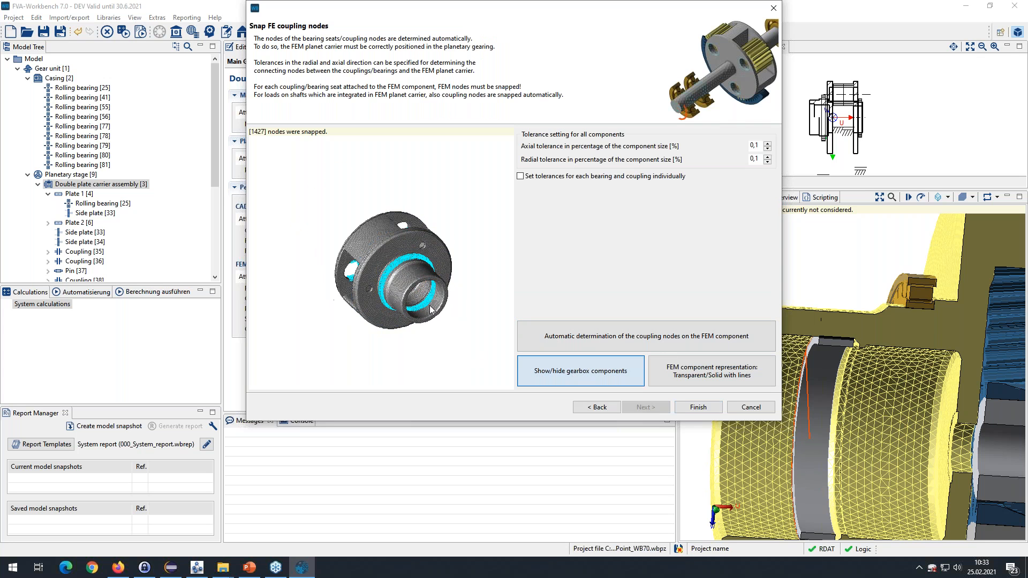
pyautogui.scroll(5, 330, 312)
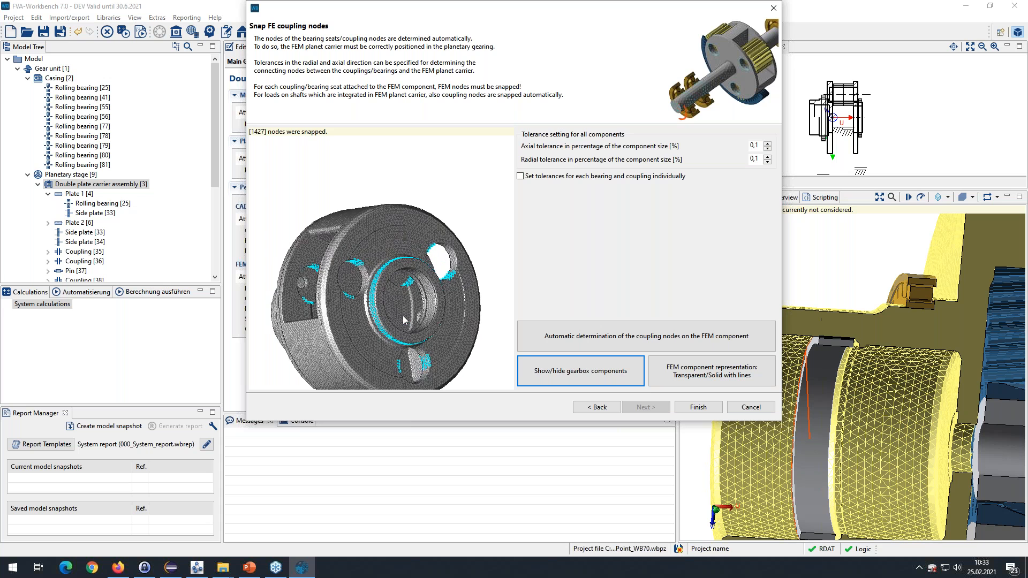
# Step: Raise the radial tolerance for all components to 0.3 % and redetermine the coupling nodes automatically
pyautogui.click(767, 157)
pyautogui.click(767, 156)
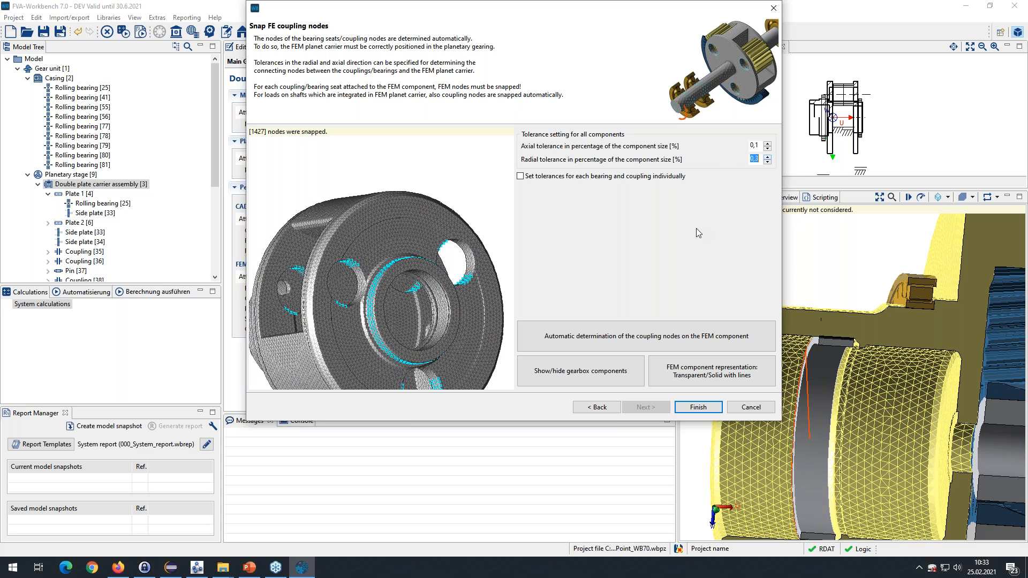
pyautogui.click(614, 337)
# Step: Examine the snapped nodes on the carrier's pin bores, bearing seats and hub bore from several sides
pyautogui.moveTo(362, 291); pyautogui.dragTo(378, 304)
pyautogui.moveTo(377, 304); pyautogui.dragTo(400, 281, button='middle')
pyautogui.scroll(2, 373, 245)
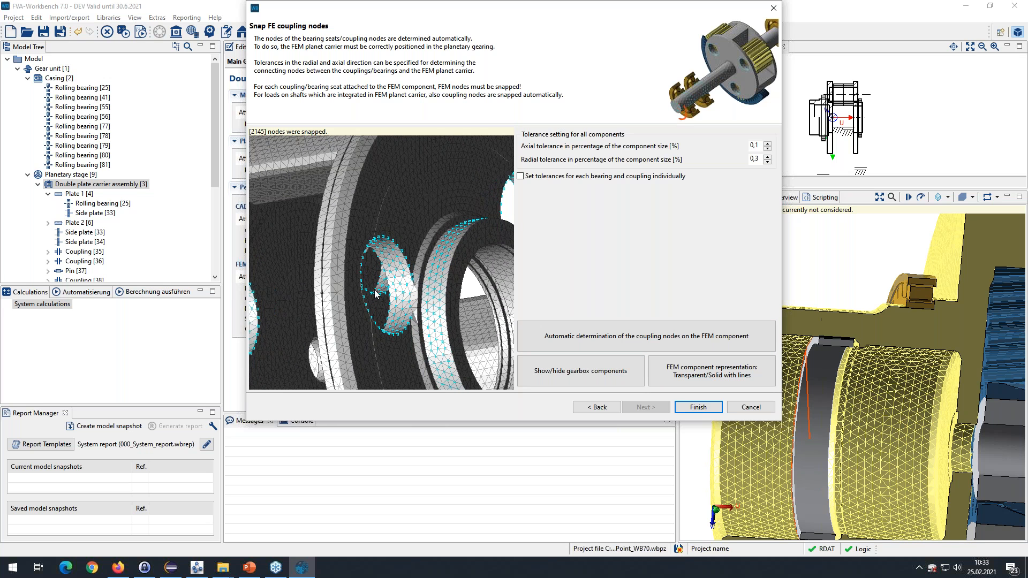
pyautogui.scroll(-4, 378, 296)
pyautogui.scroll(5, 389, 230)
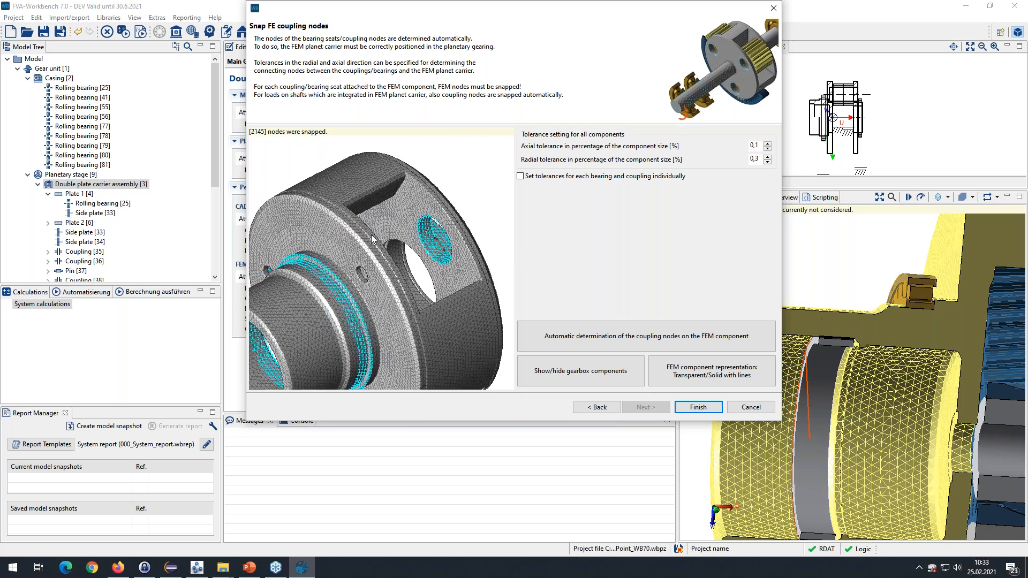
pyautogui.scroll(3, 389, 231)
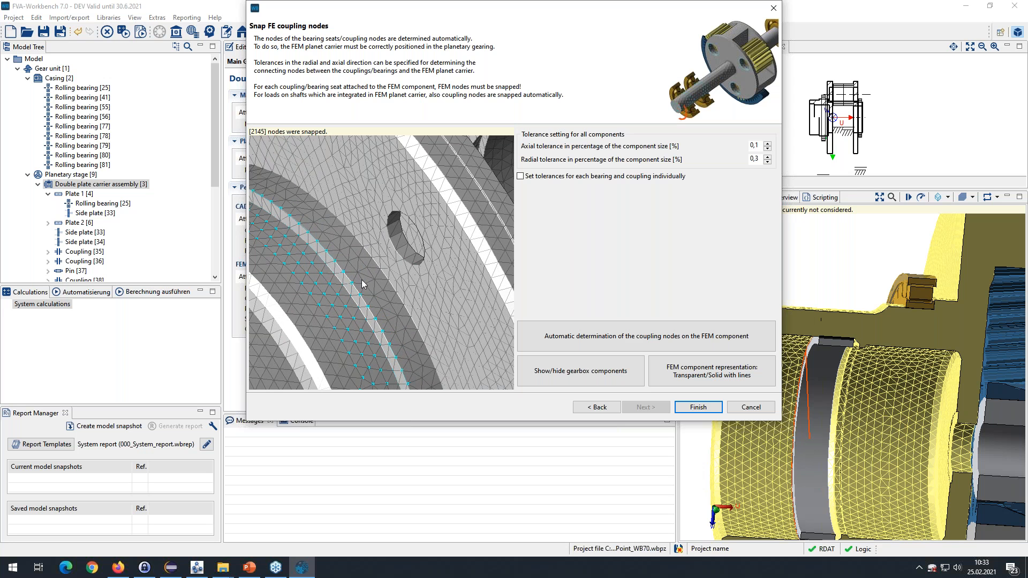
pyautogui.moveTo(364, 280); pyautogui.dragTo(411, 224, button='middle')
pyautogui.scroll(-6, 382, 255)
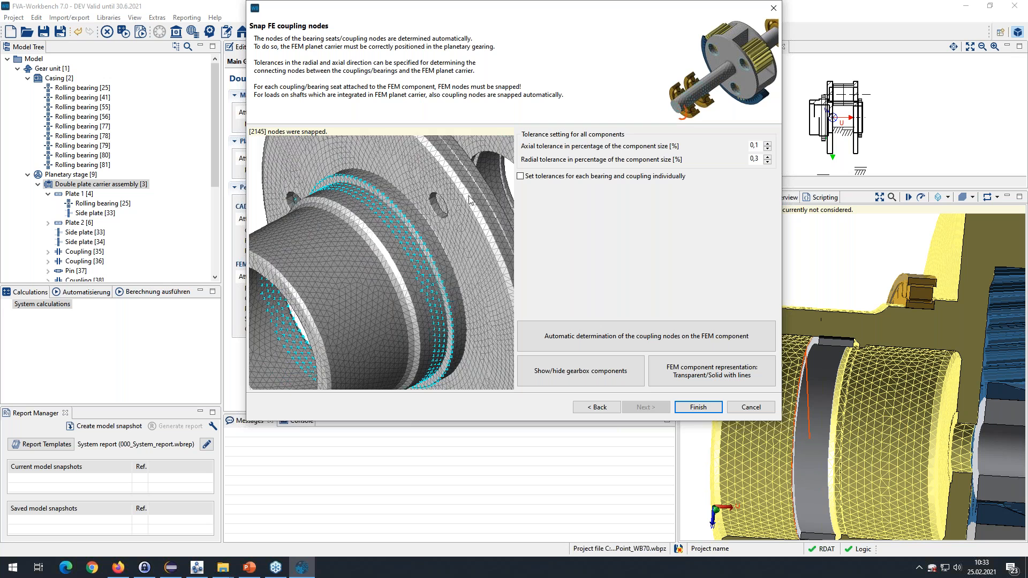
pyautogui.moveTo(395, 273); pyautogui.dragTo(399, 268)
# Step: Show the gearbox components again and hide the shaft inside the carrier hub to inspect the coupling's snapped nodes
pyautogui.click(580, 370)
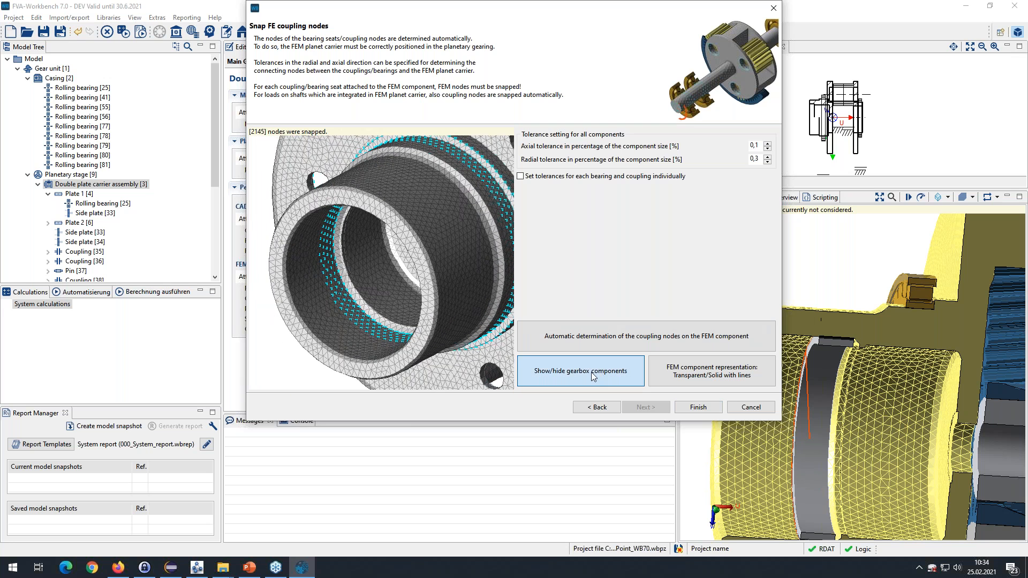
pyautogui.rightClick(334, 269)
pyautogui.click(370, 290)
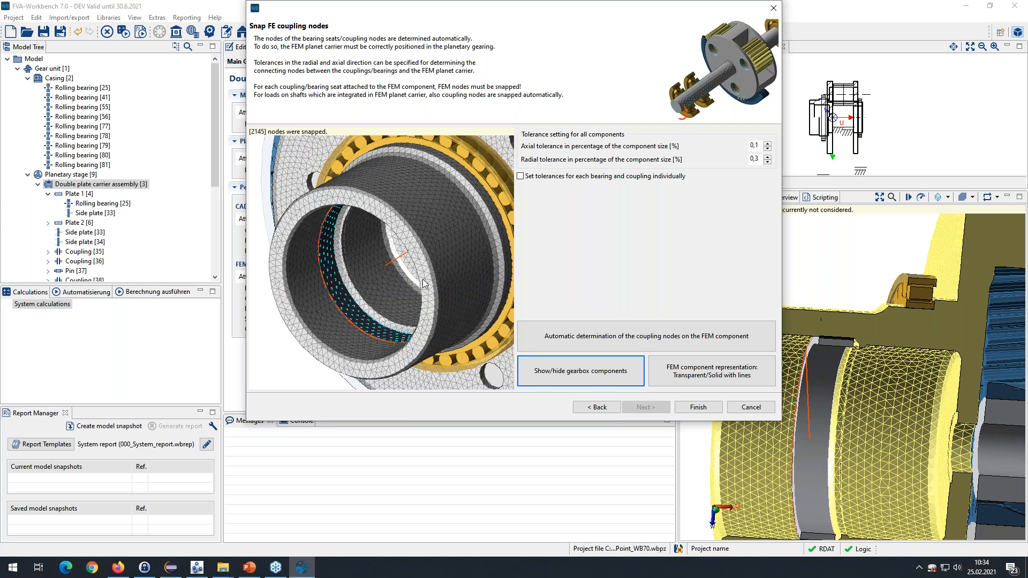
pyautogui.moveTo(446, 251); pyautogui.dragTo(350, 281)
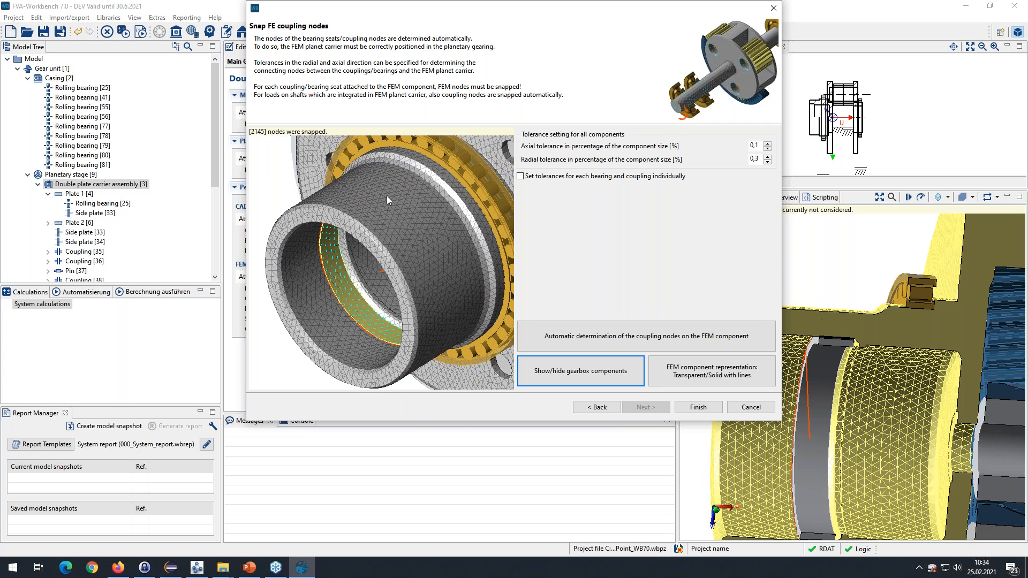
pyautogui.scroll(-2, 425, 280)
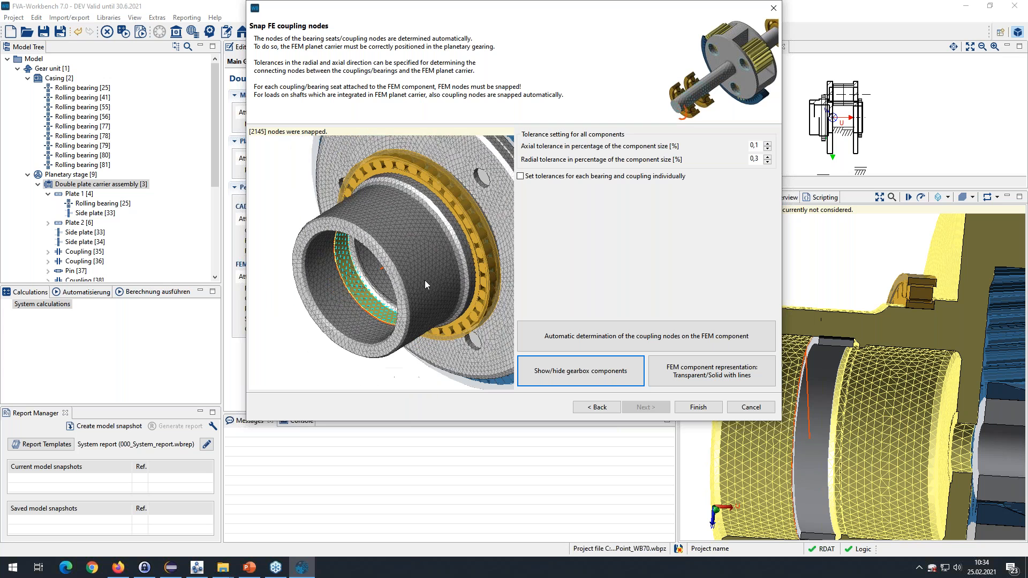
# Step: Try excluding Plate 2 from the stem shafts integrated in the FEM model and redetermine the coupling nodes
pyautogui.click(596, 407)
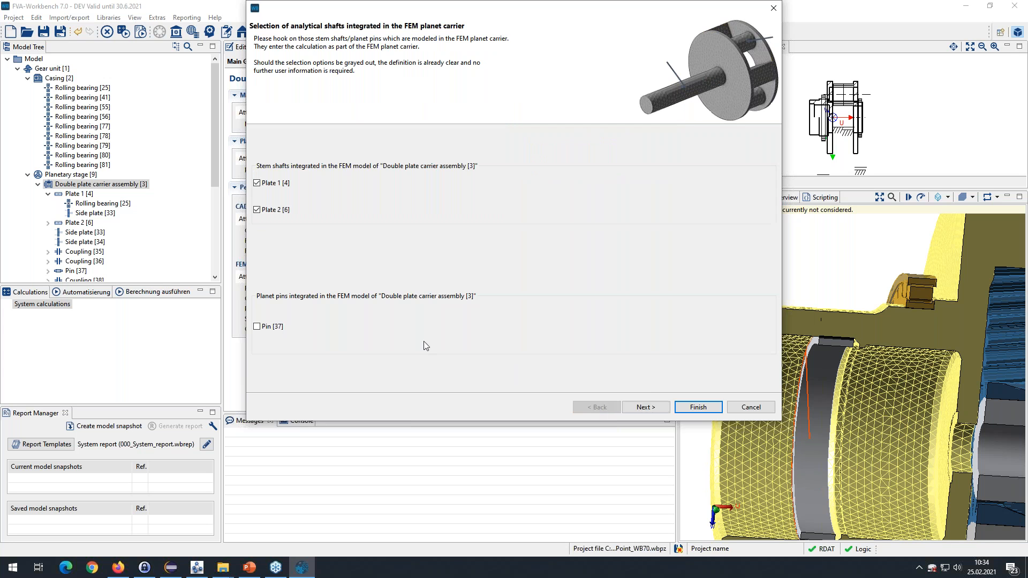
pyautogui.click(646, 407)
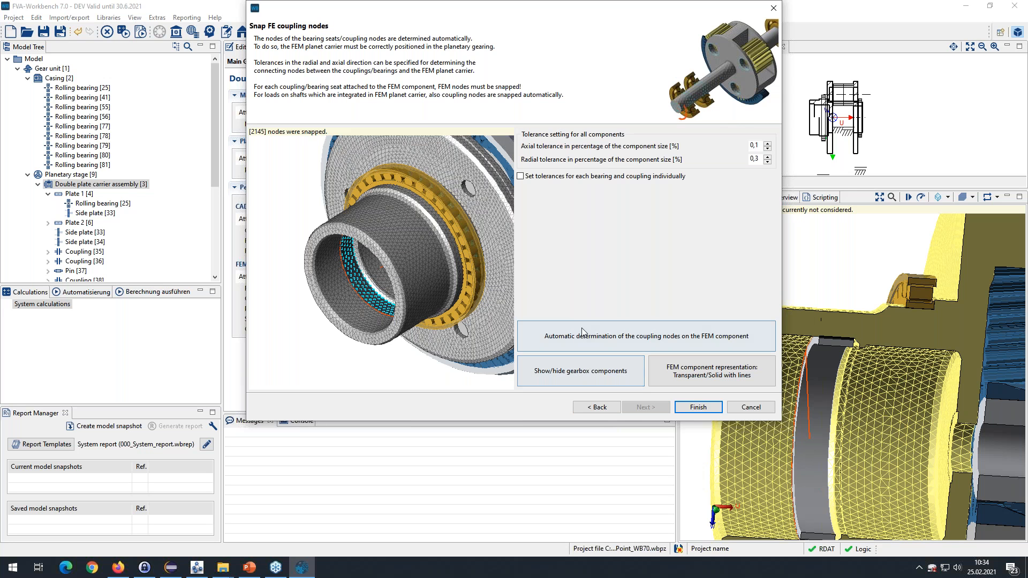
pyautogui.click(585, 337)
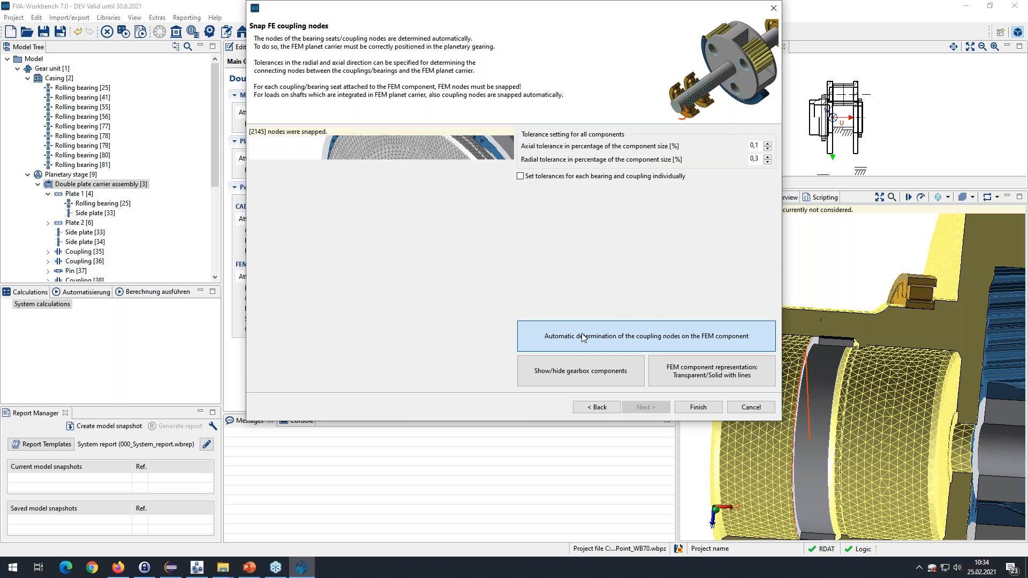
# Step: Hide the rolling bearing around the carrier hub and inspect the snapped nodes on its seat
pyautogui.moveTo(417, 281); pyautogui.dragTo(361, 318, button='middle')
pyautogui.click(392, 250)
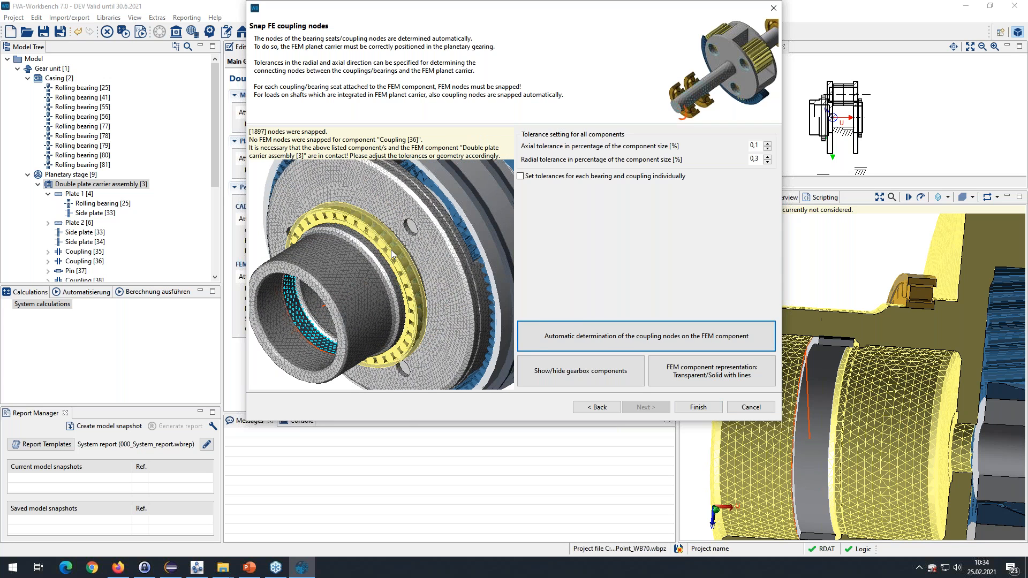
pyautogui.rightClick(391, 250)
pyautogui.click(423, 269)
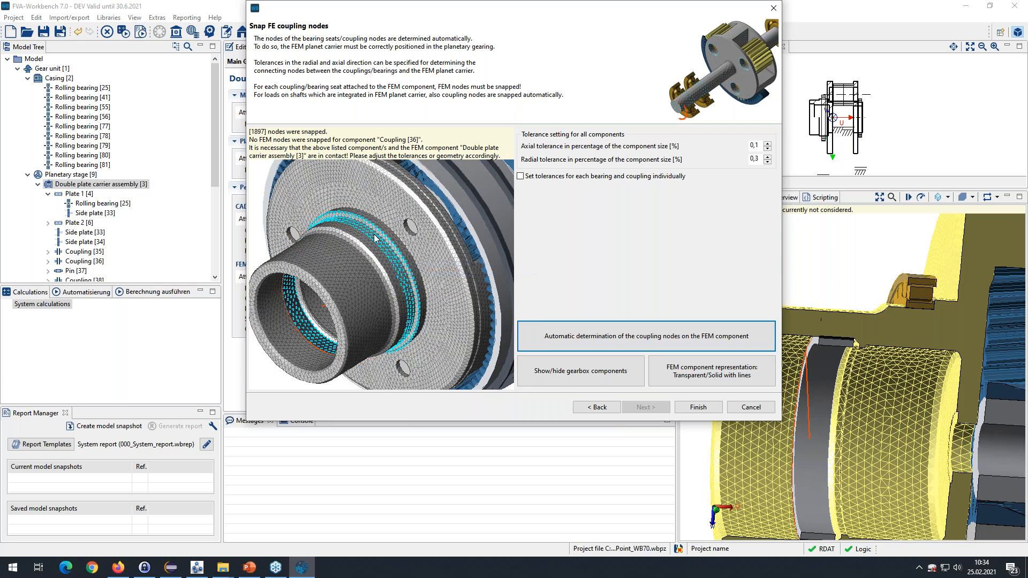
pyautogui.moveTo(395, 297)
pyautogui.mouseDown()
pyautogui.moveTo(393, 278)
pyautogui.moveTo(373, 294)
pyautogui.moveTo(392, 298)
pyautogui.mouseUp()
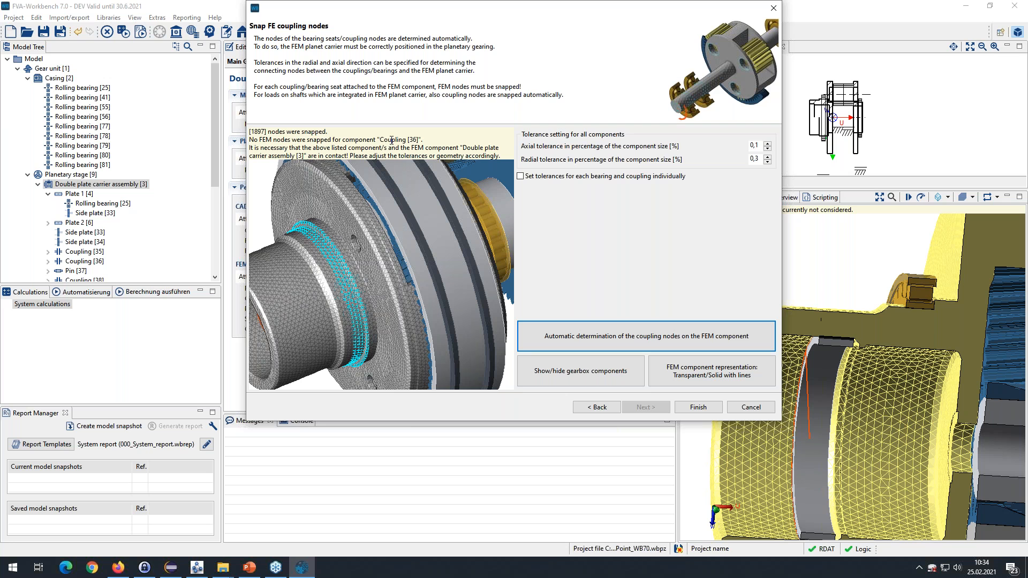
pyautogui.moveTo(397, 238); pyautogui.dragTo(455, 209, button='middle')
# Step: Include Plate 2 in the integrated stem shafts again and redetermine the coupling nodes automatically
pyautogui.click(594, 406)
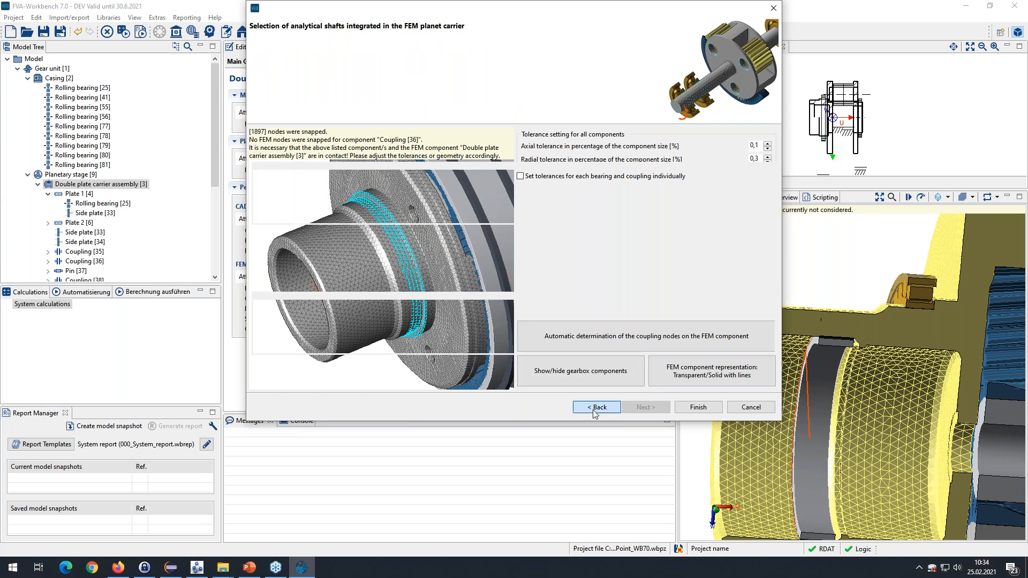
pyautogui.click(257, 210)
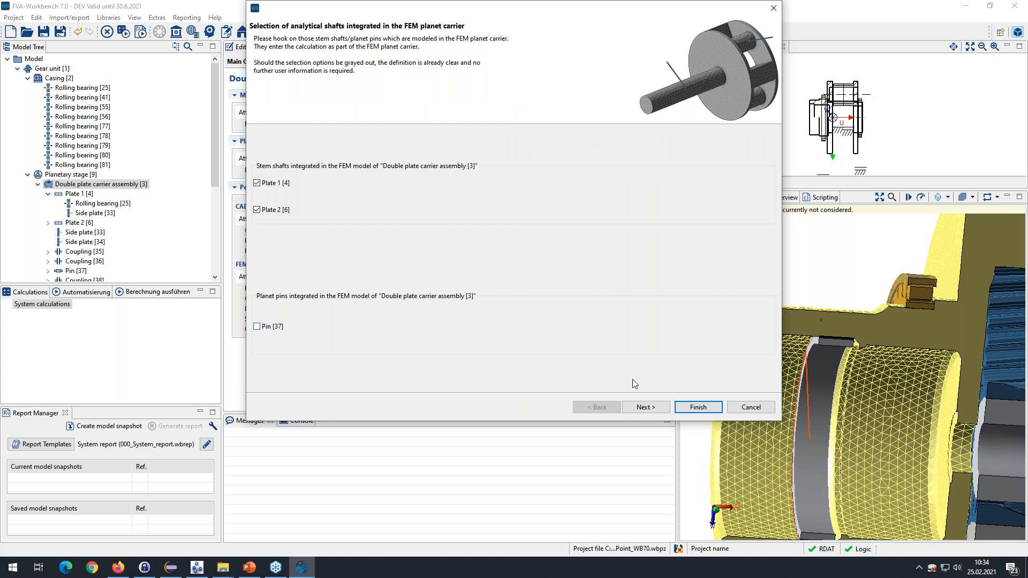
pyautogui.click(646, 407)
pyautogui.click(601, 345)
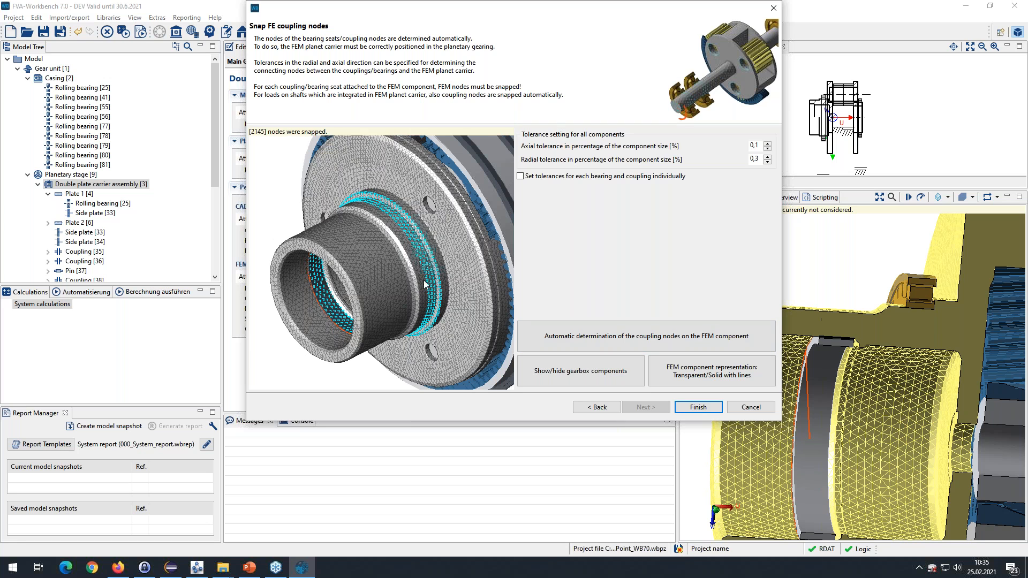
# Step: Finish snapping the FE coupling nodes and calculate the stiffness of the double plate carrier assembly
pyautogui.moveTo(428, 270)
pyautogui.mouseDown(button='middle')
pyautogui.moveTo(360, 290)
pyautogui.moveTo(441, 285)
pyautogui.mouseUp(button='middle')
pyautogui.moveTo(359, 284); pyautogui.dragTo(384, 269, button='middle')
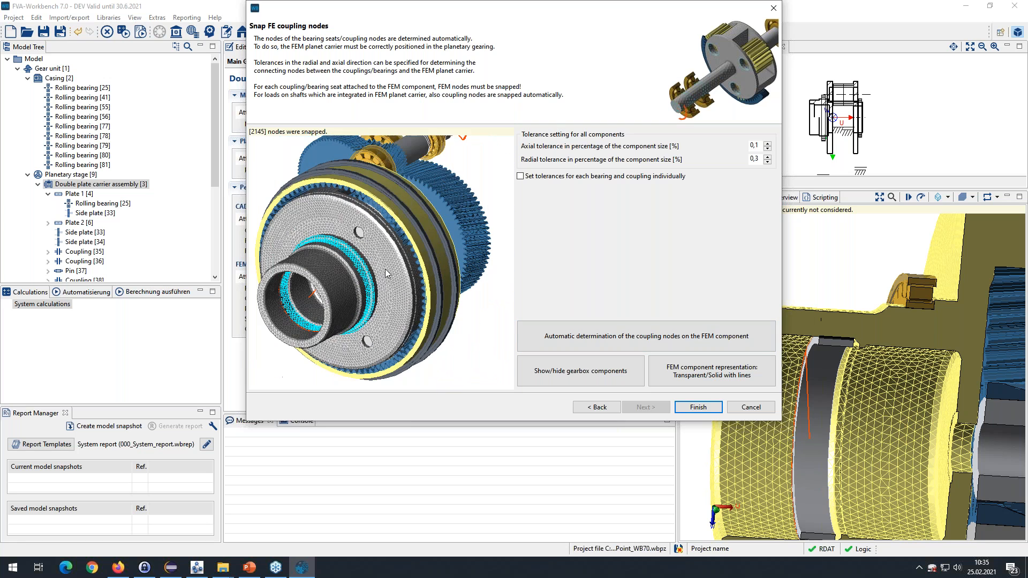
pyautogui.click(706, 407)
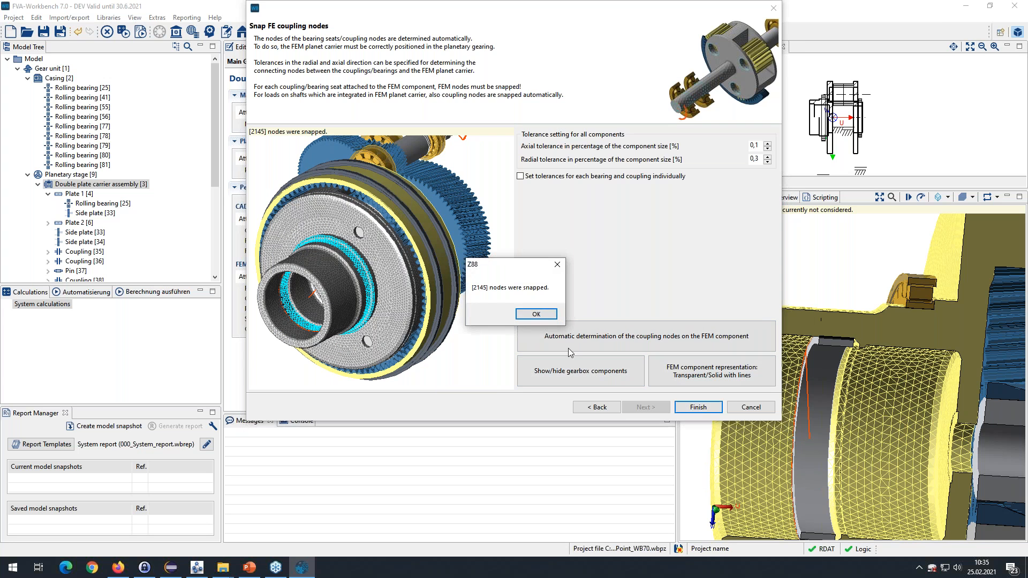
pyautogui.click(534, 315)
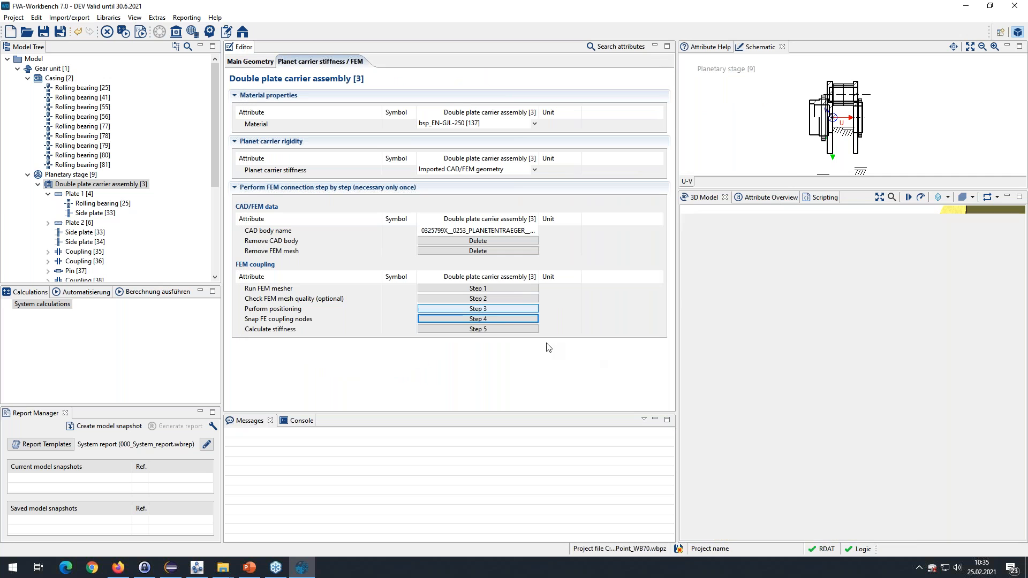
pyautogui.click(475, 329)
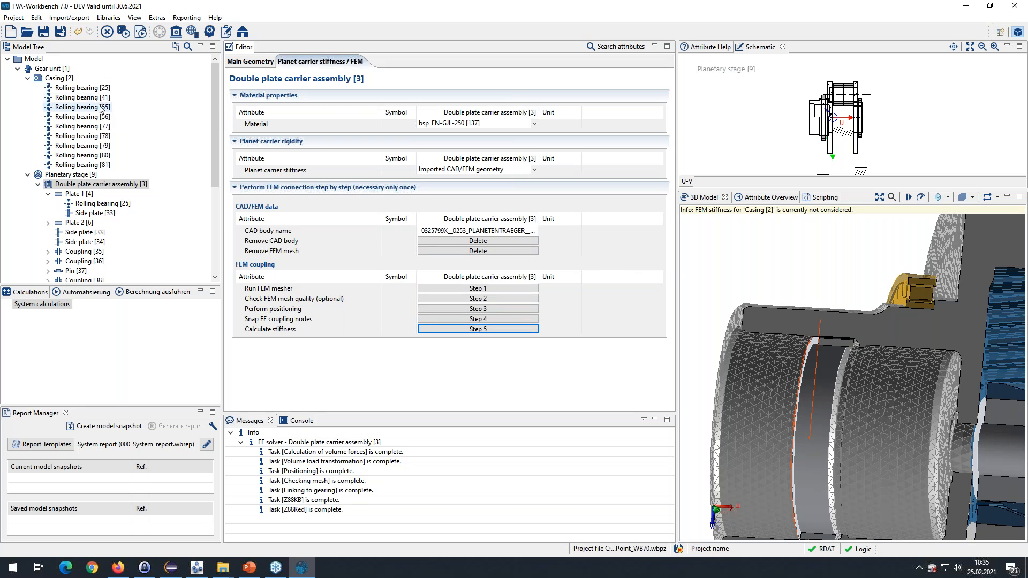
# Step: Enable consideration of the calculated FEM stiffness for Casing [2] and inspect the whole sectioned gearbox in the 3D model
pyautogui.click(67, 78)
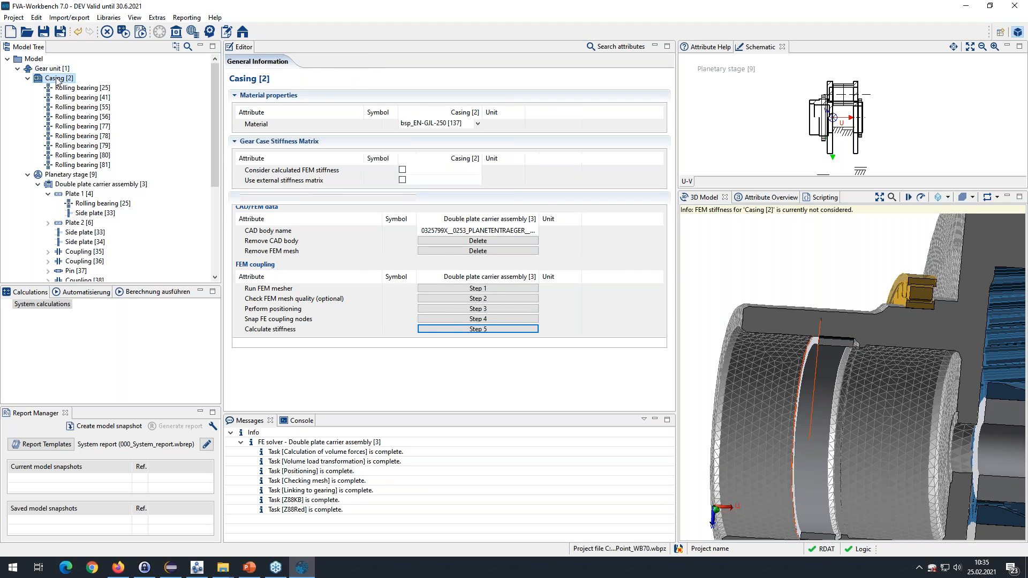
pyautogui.click(402, 170)
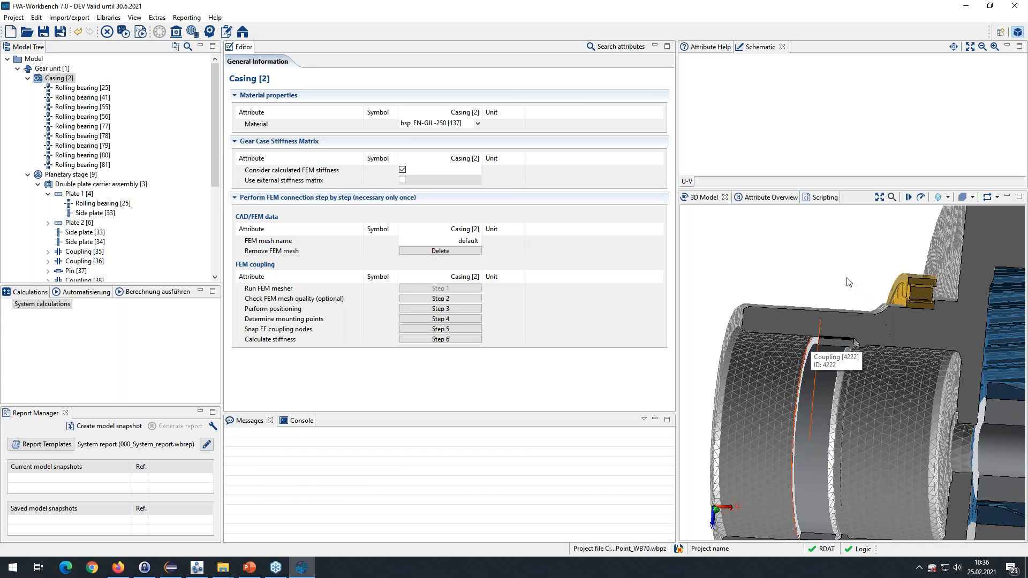
pyautogui.click(879, 197)
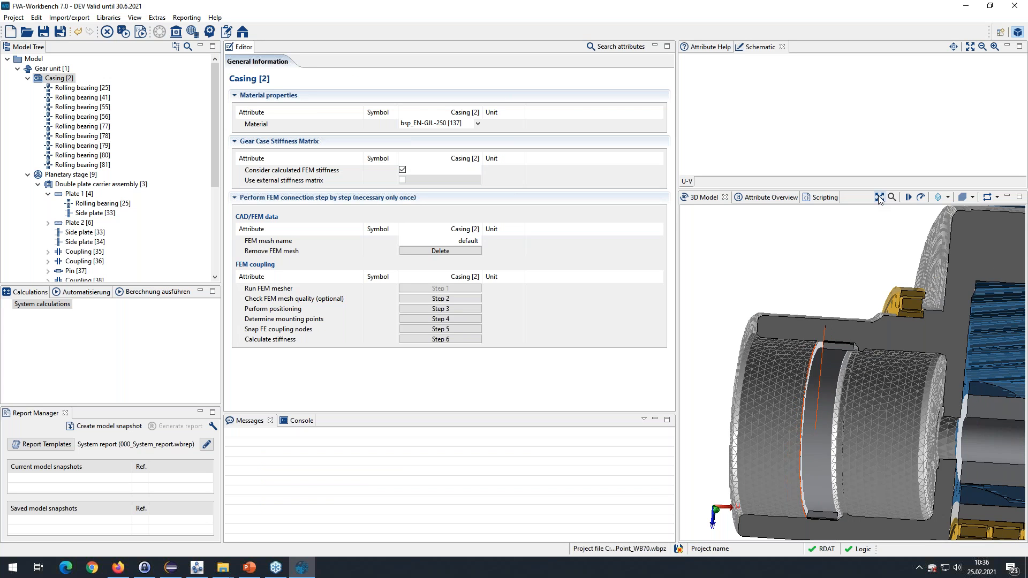
pyautogui.moveTo(877, 382); pyautogui.dragTo(800, 345)
pyautogui.click(798, 342)
pyautogui.click(869, 299)
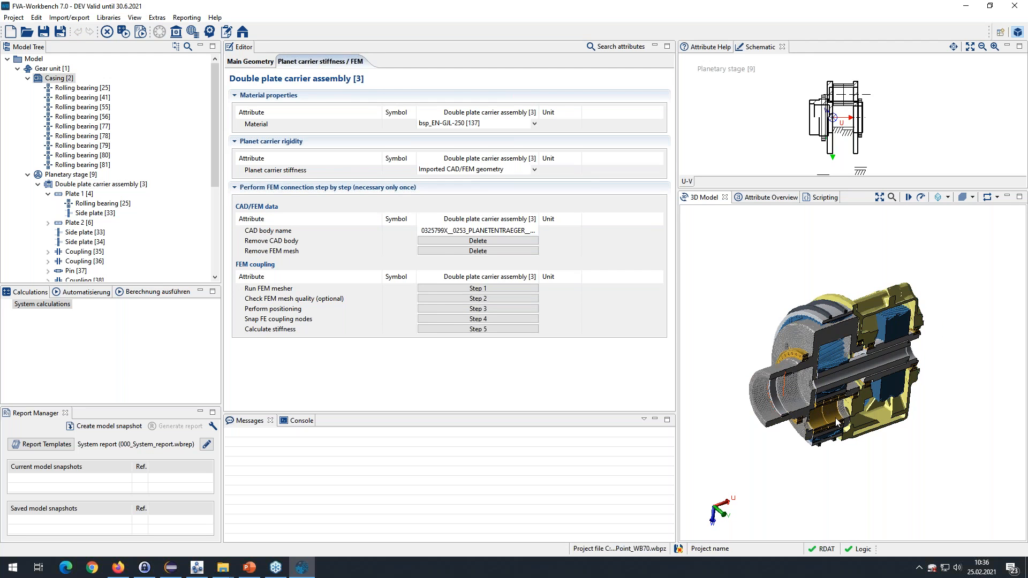
pyautogui.moveTo(851, 412); pyautogui.dragTo(788, 402)
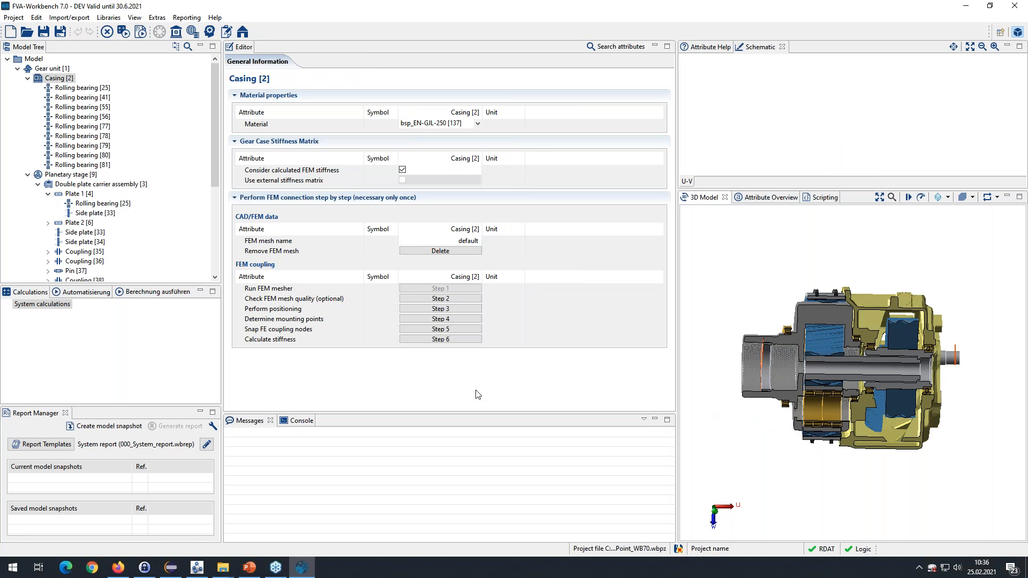
pyautogui.hotkey('alt', 'Tab')
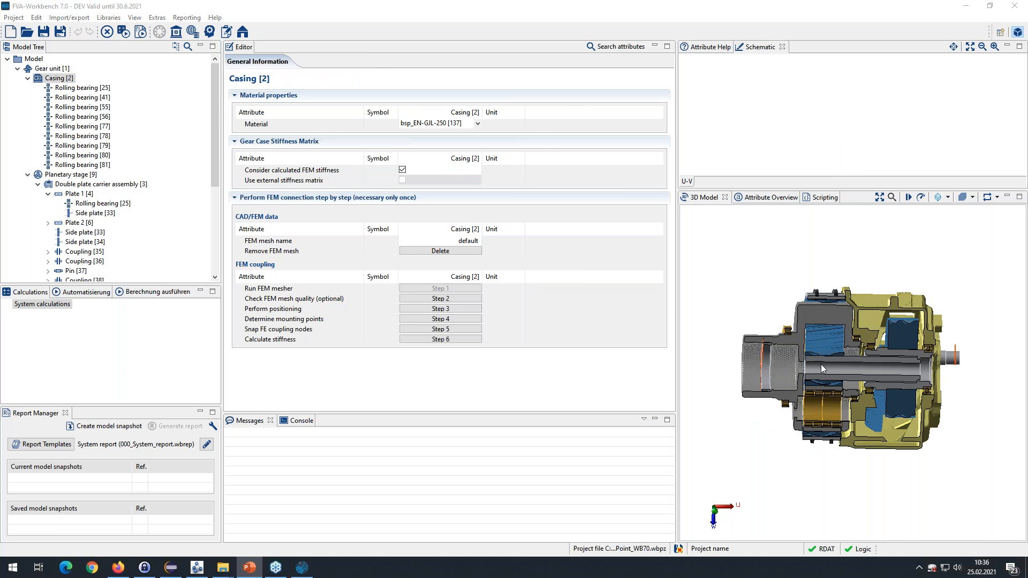
# Step: Inspect the planet carrier area in the 3D model and show the double plate carrier assembly's stiffness and FEM settings
pyautogui.scroll(6, 880, 339)
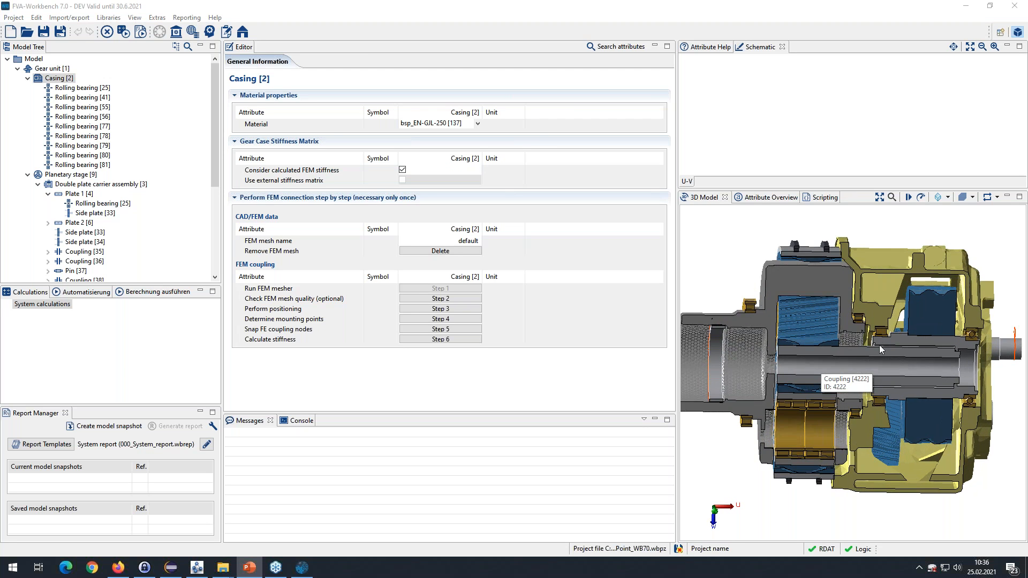
pyautogui.scroll(4, 894, 383)
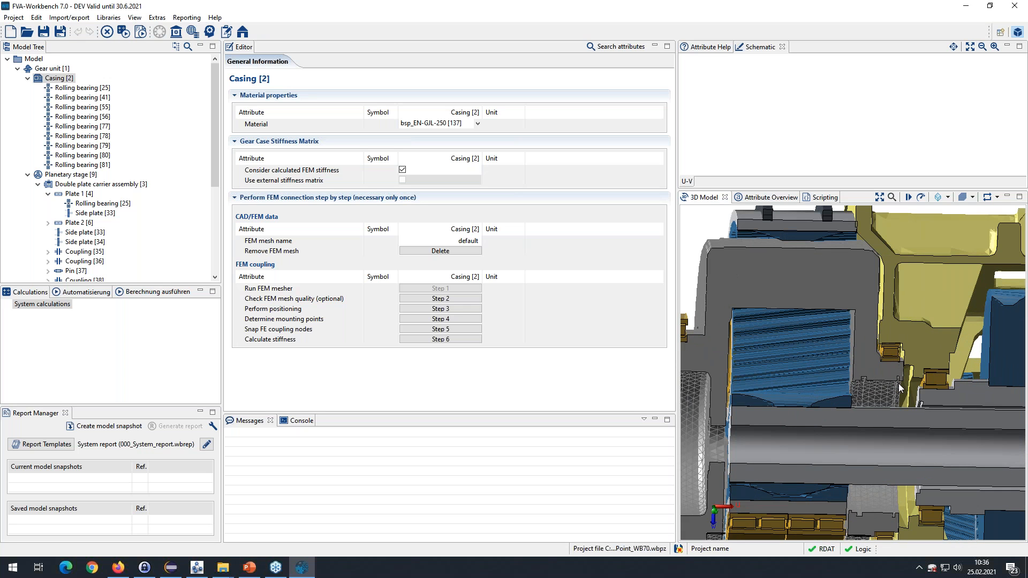
pyautogui.click(897, 334)
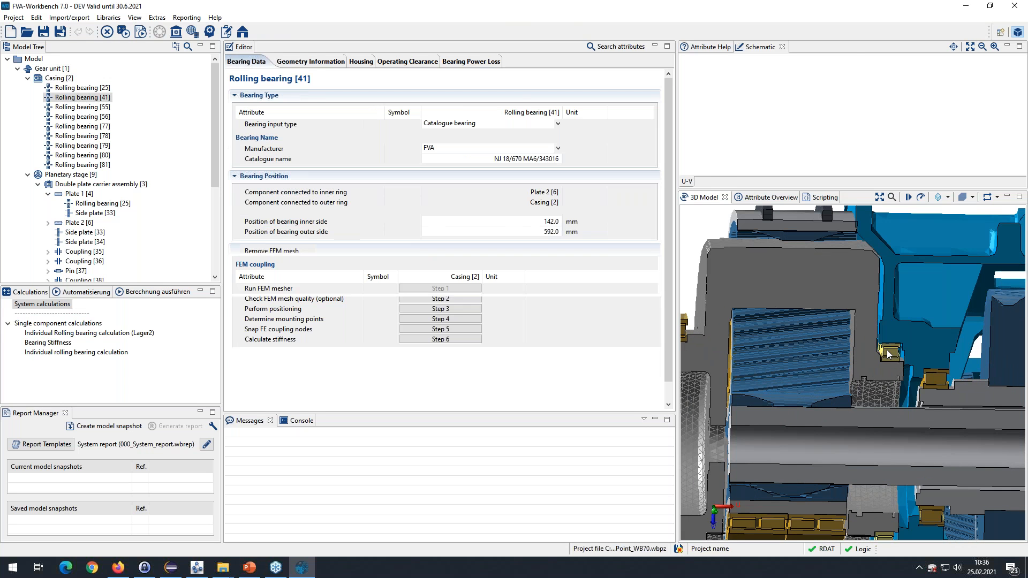
pyautogui.click(898, 324)
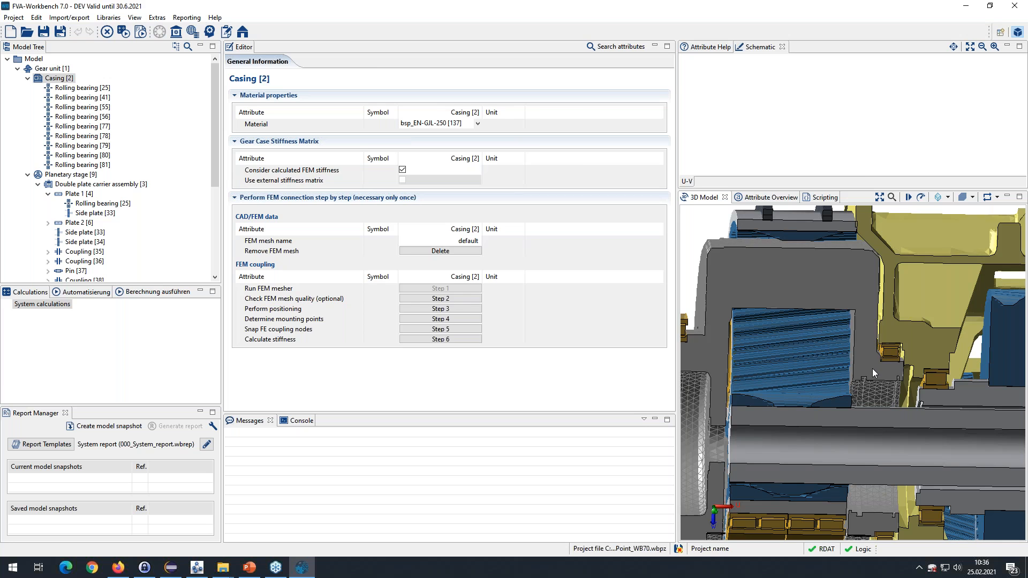
pyautogui.click(872, 368)
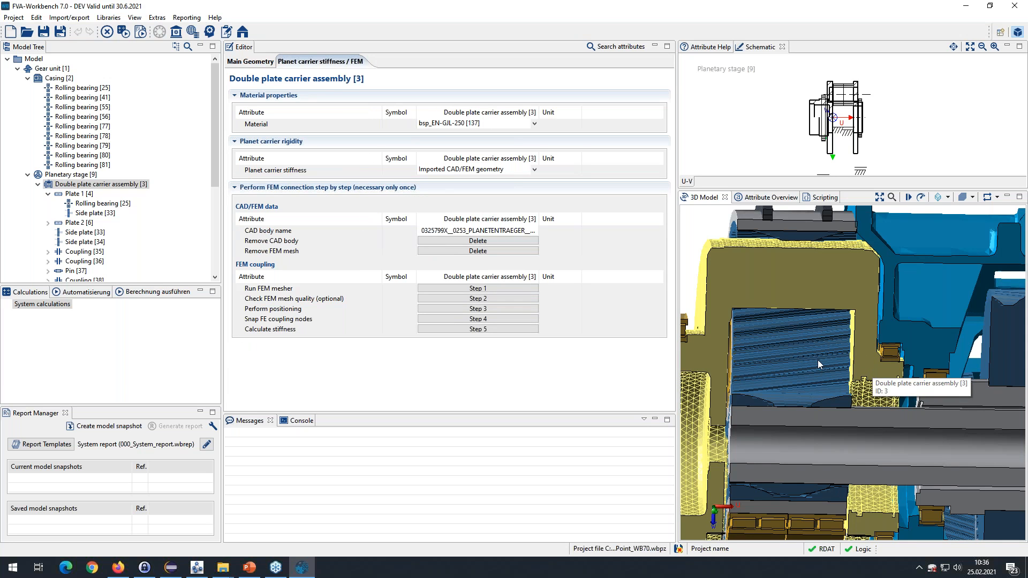
pyautogui.moveTo(818, 360)
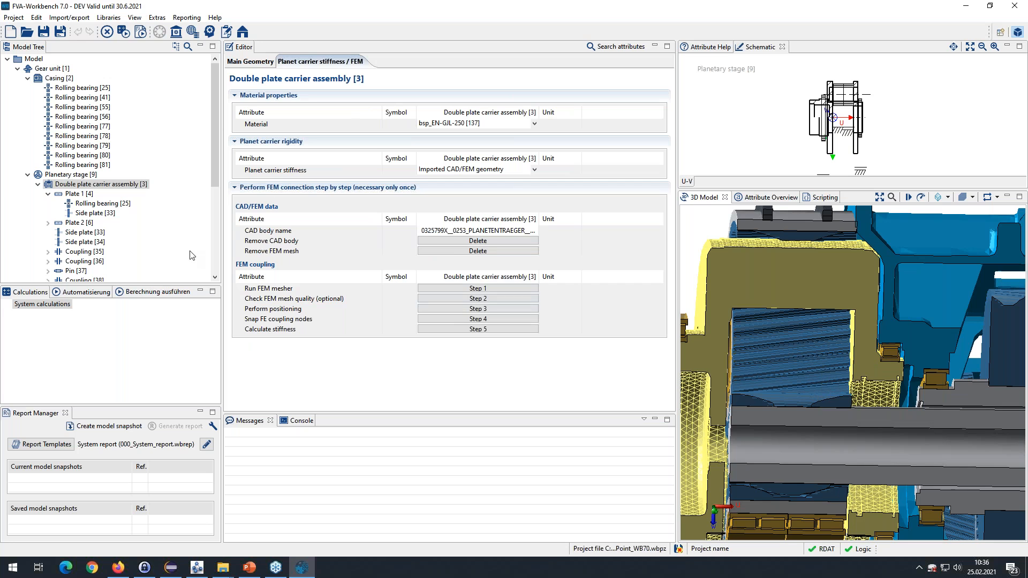
# Step: Run the system calculation with the imported FEM planet carrier and name the model snapshot "with FEM PC"
pyautogui.click(33, 304)
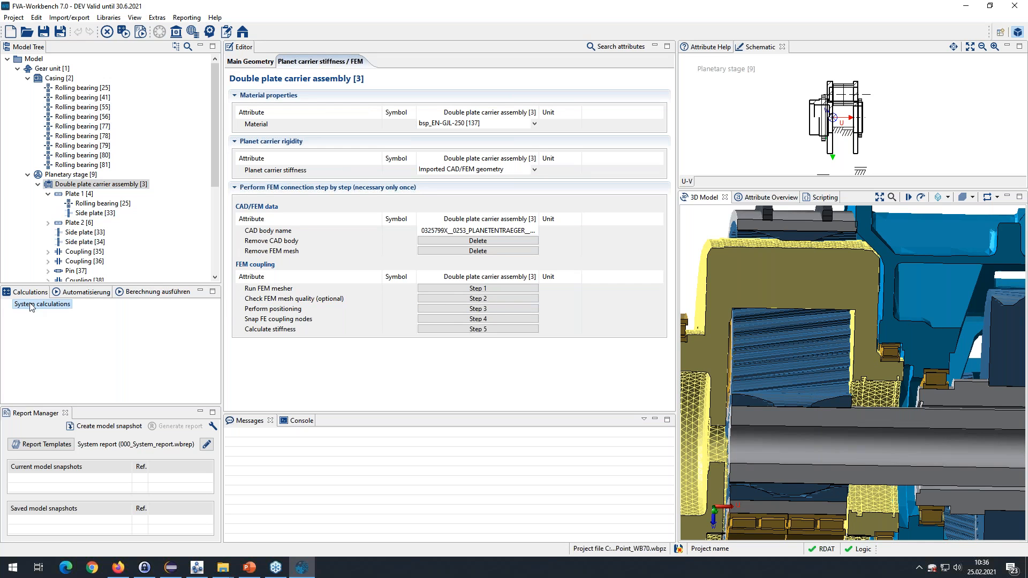
pyautogui.click(152, 293)
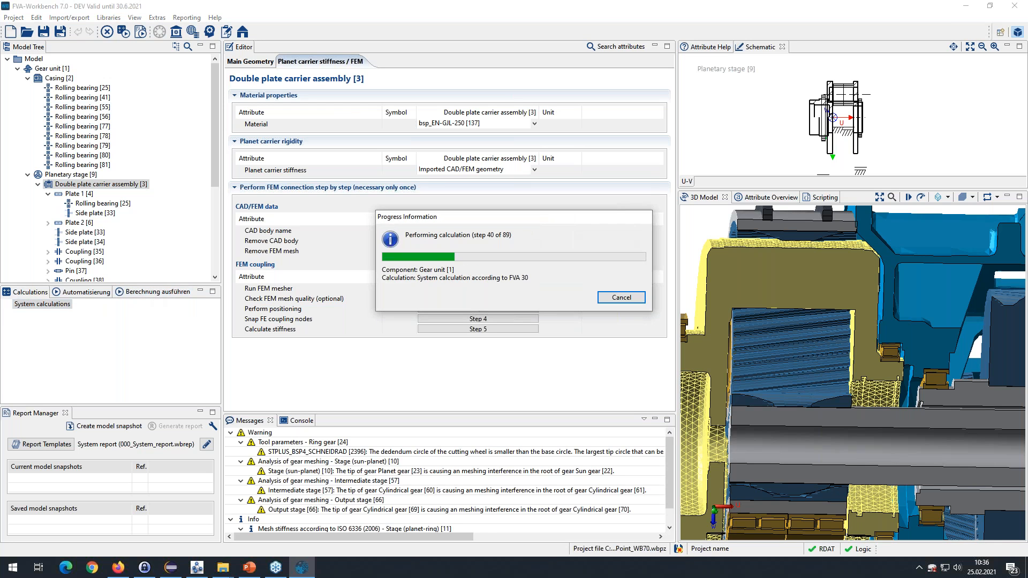
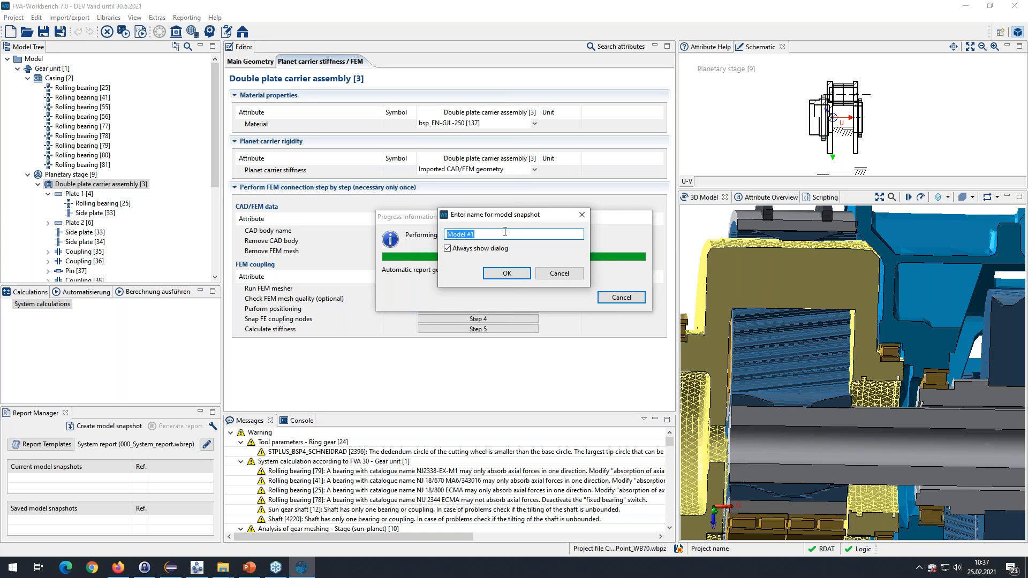
pyautogui.write('with FEM PC')
pyautogui.click(507, 273)
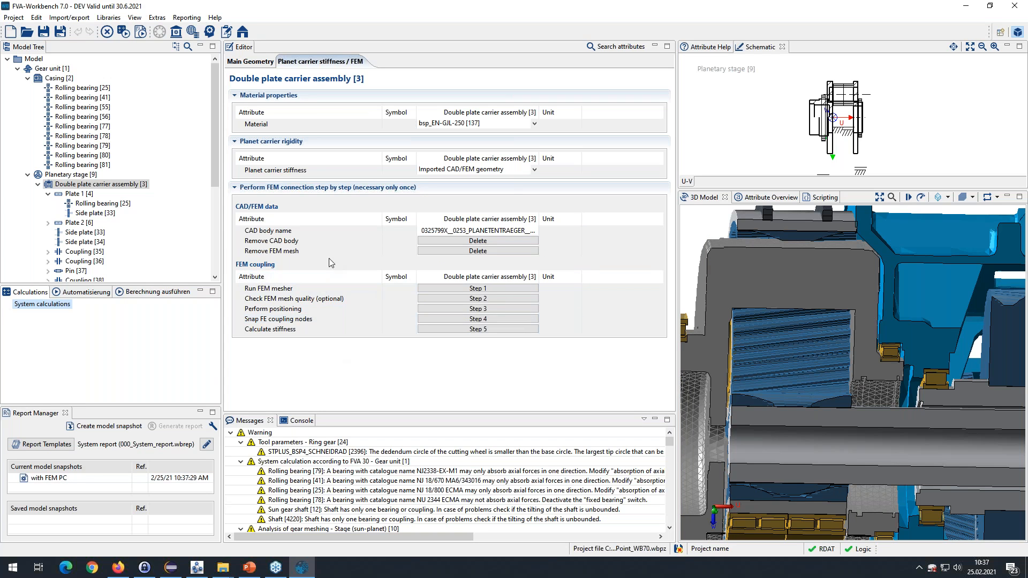
# Step: Set the double plate carrier assembly's planet carrier stiffness to analytical modelling of the planet carrier
pyautogui.moveTo(835, 346)
pyautogui.click(534, 169)
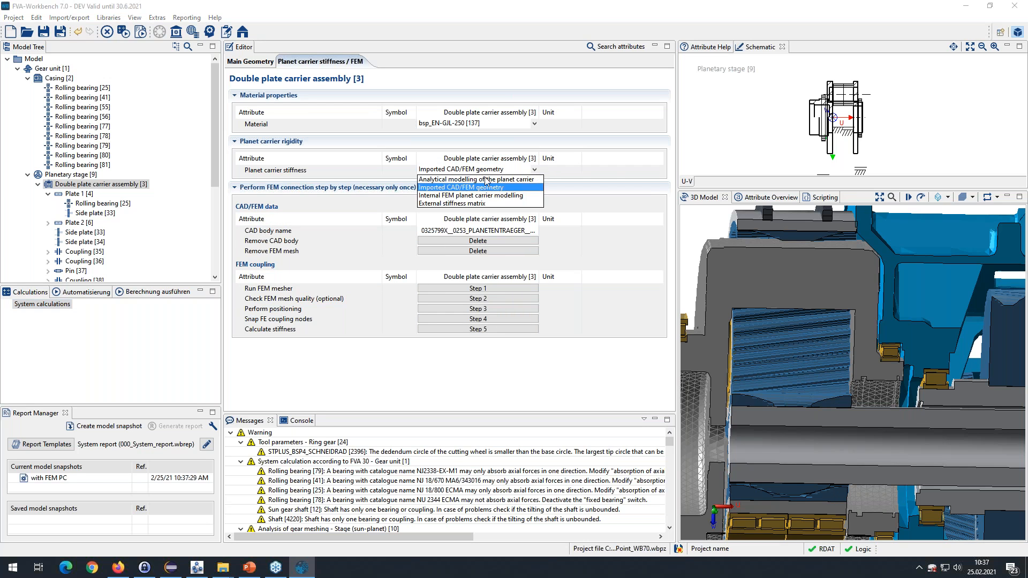
pyautogui.click(466, 180)
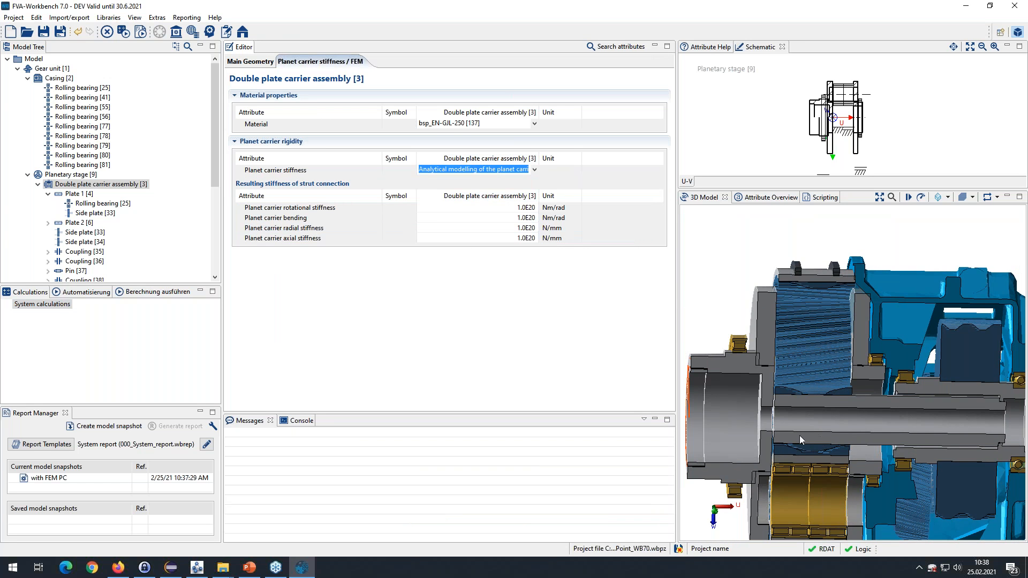
# Step: Review the sun gear, the side plate geometry and the double plate carrier assembly's analytical stiffness attributes
pyautogui.click(817, 449)
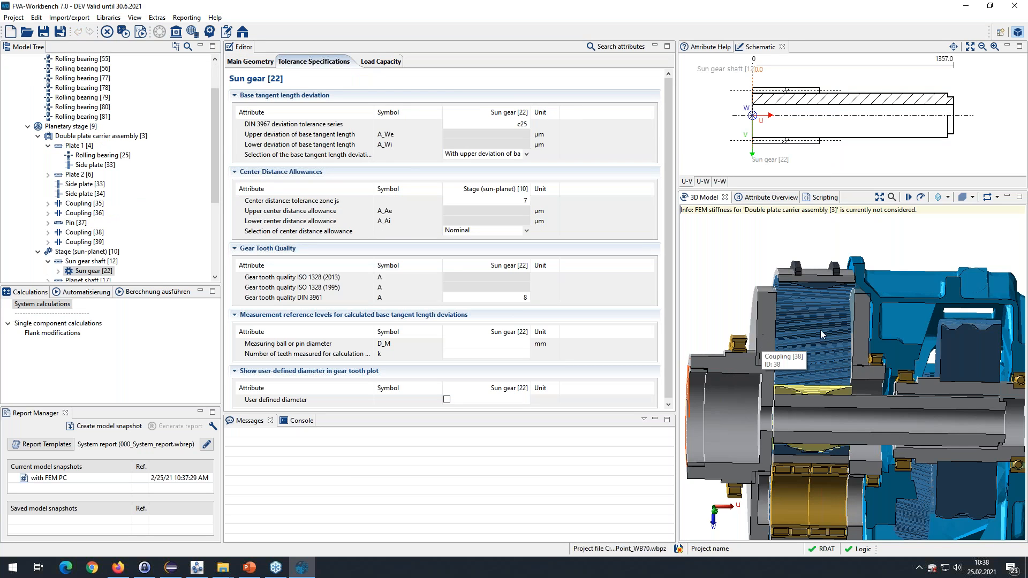
pyautogui.scroll(3, 98, 156)
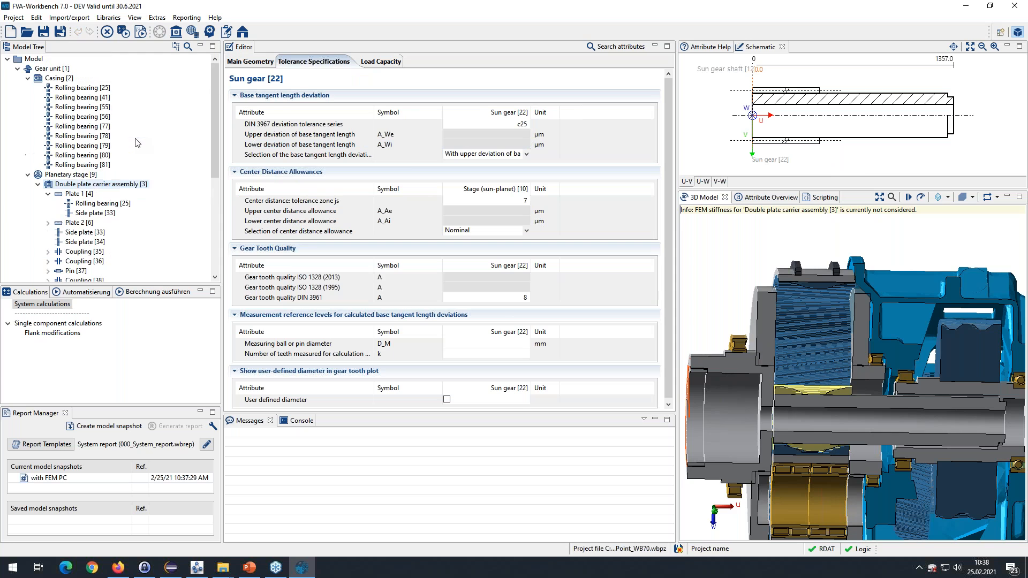
pyautogui.click(81, 185)
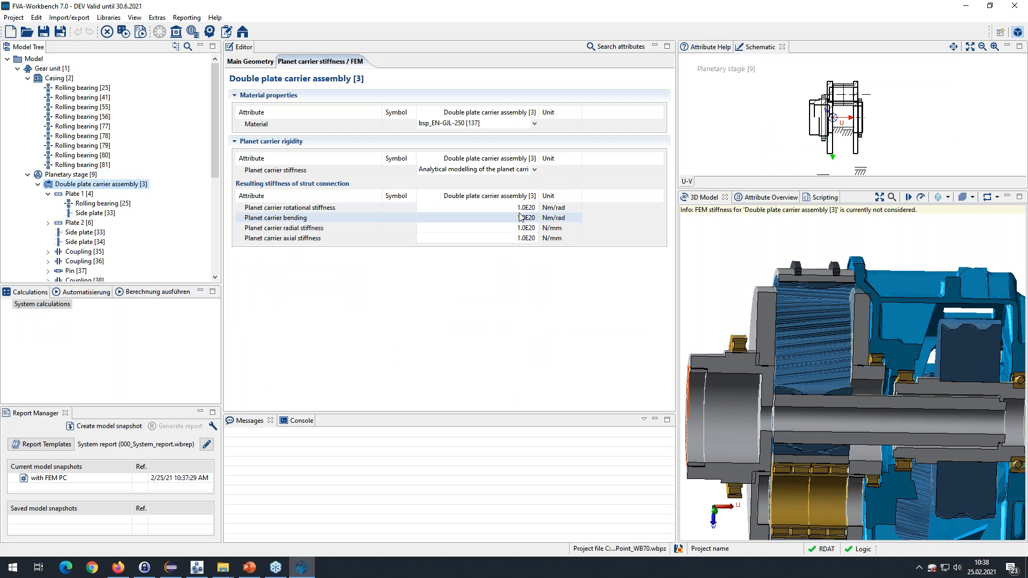
pyautogui.click(861, 323)
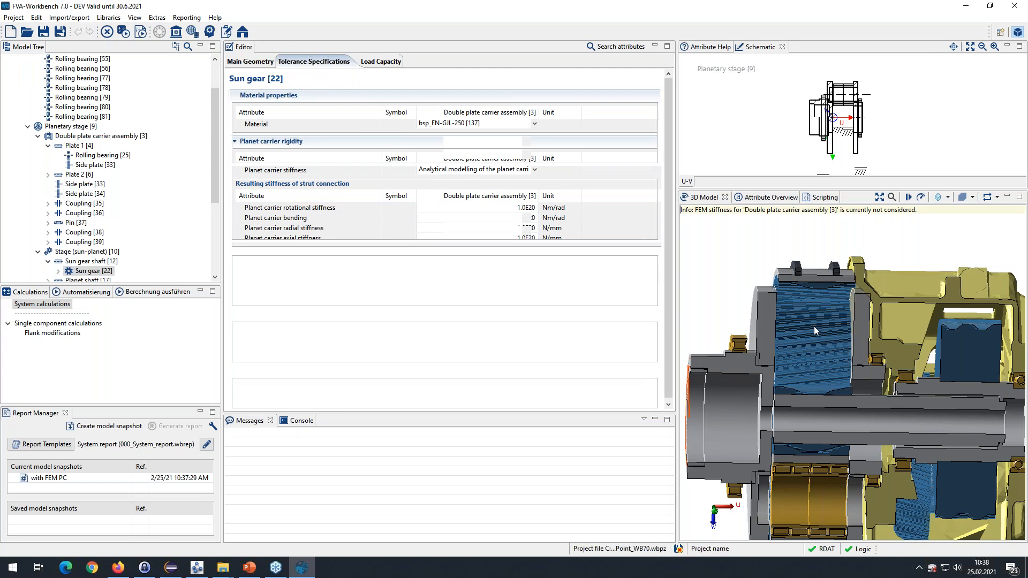
pyautogui.click(766, 323)
pyautogui.click(855, 320)
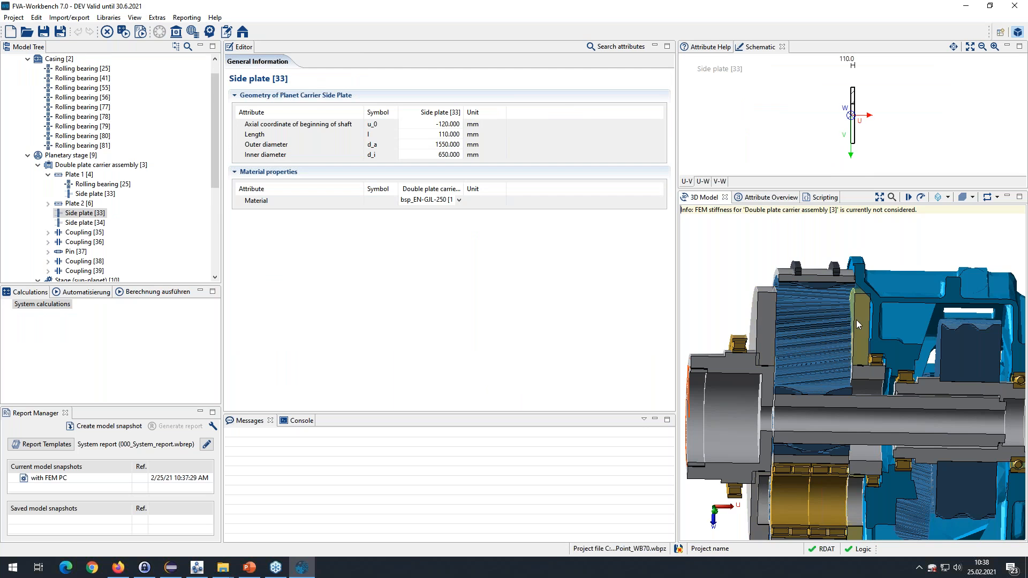
pyautogui.click(75, 165)
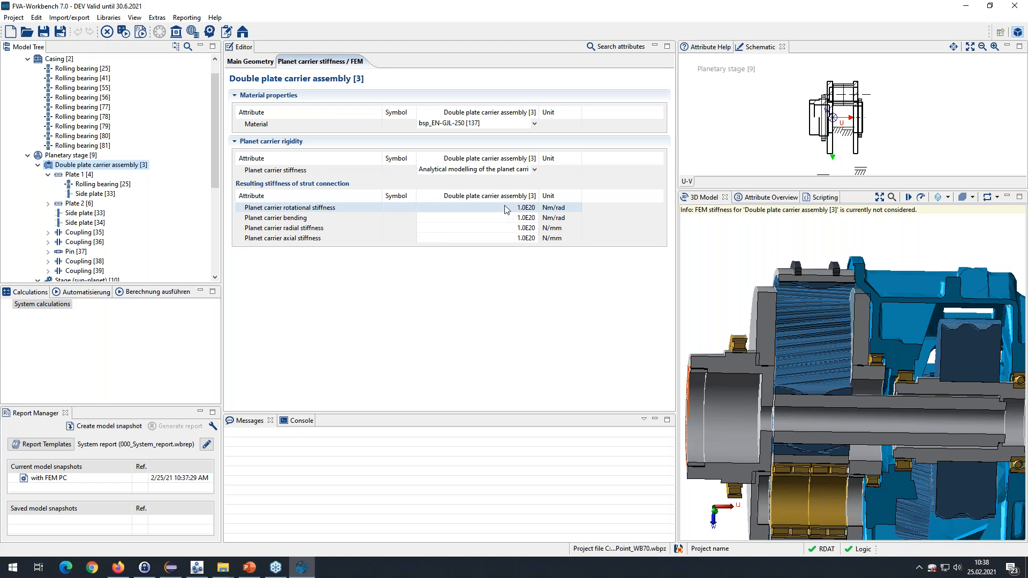
# Step: Run the system calculation with the analytical planet carrier and name the model snapshot "w/o FEM PC"
pyautogui.click(150, 292)
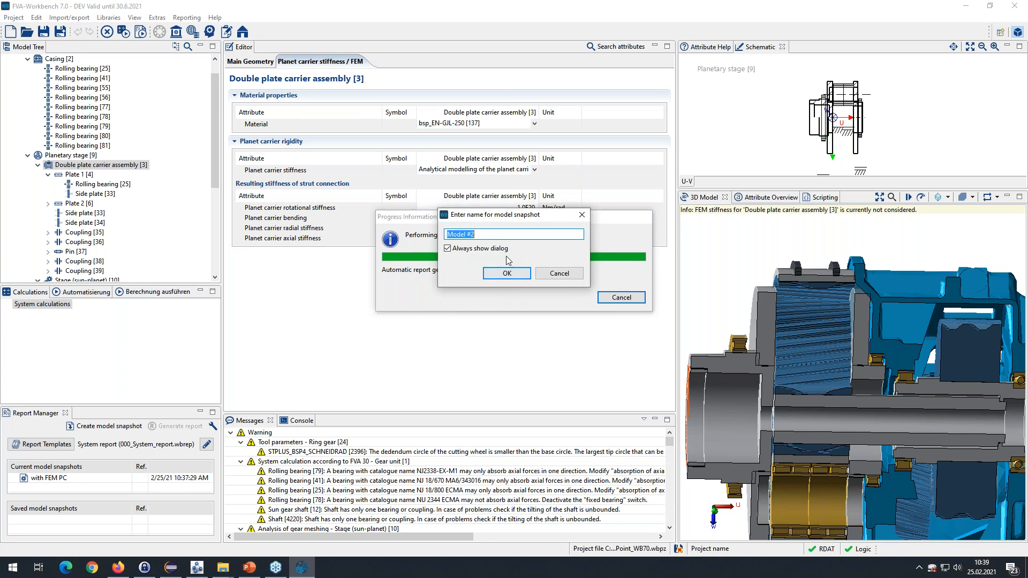
pyautogui.write('w/o FEM PC')
pyautogui.click(499, 273)
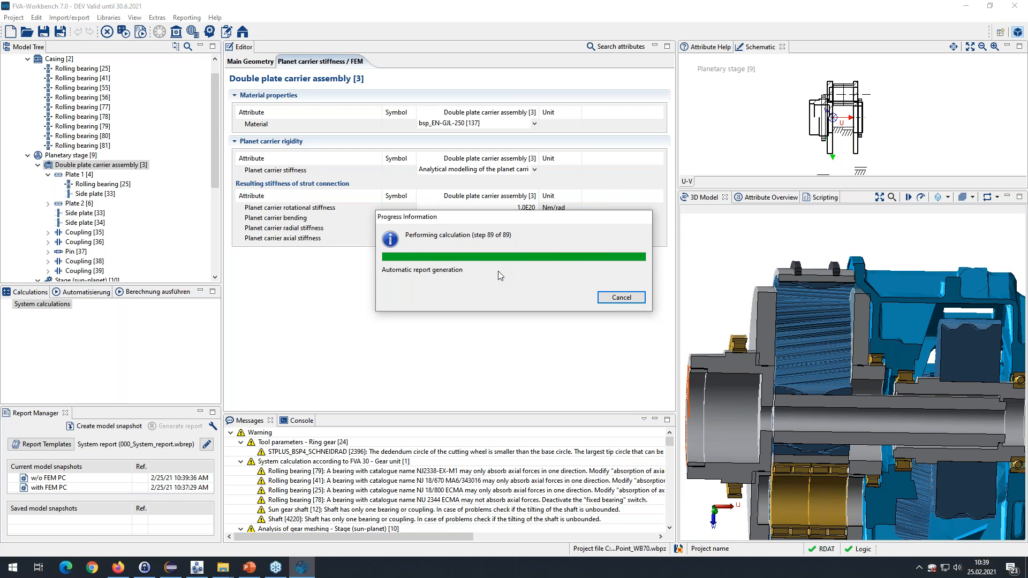
# Step: Enlarge the report manager area and set the "w/o FEM PC" snapshot as the reference
pyautogui.moveTo(88, 405); pyautogui.dragTo(89, 351)
pyautogui.click(49, 433)
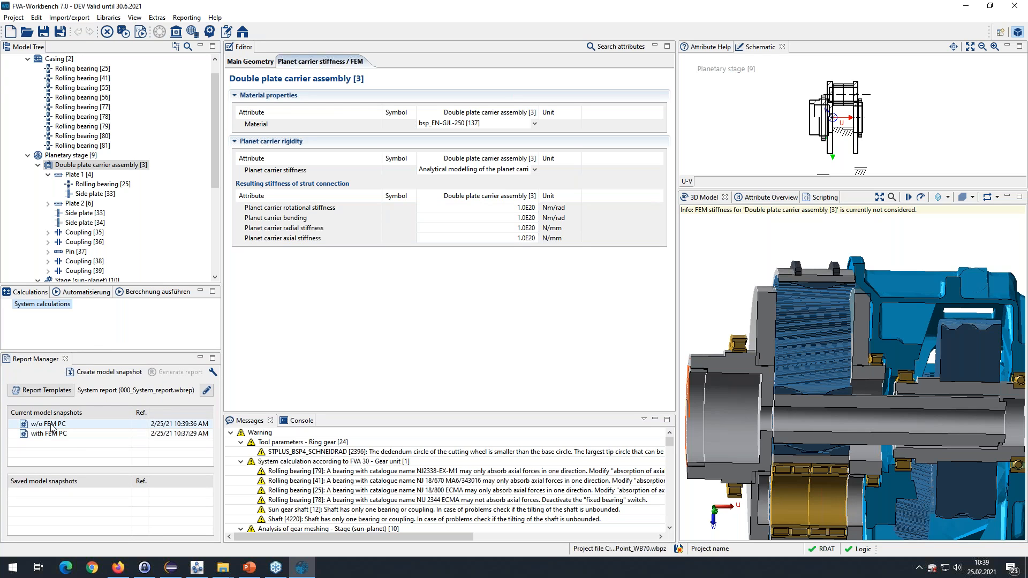
pyautogui.click(55, 424)
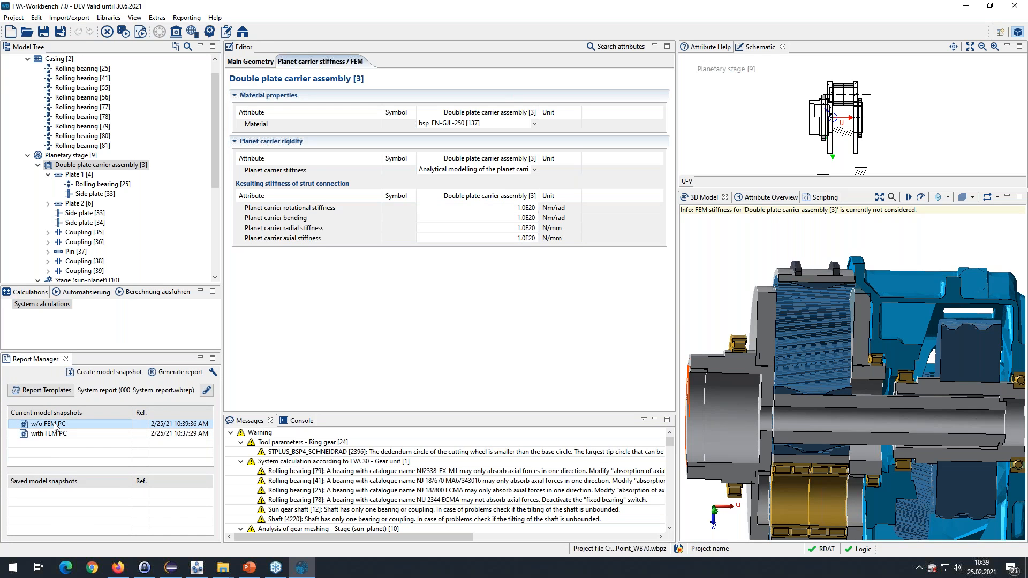
pyautogui.rightClick(54, 426)
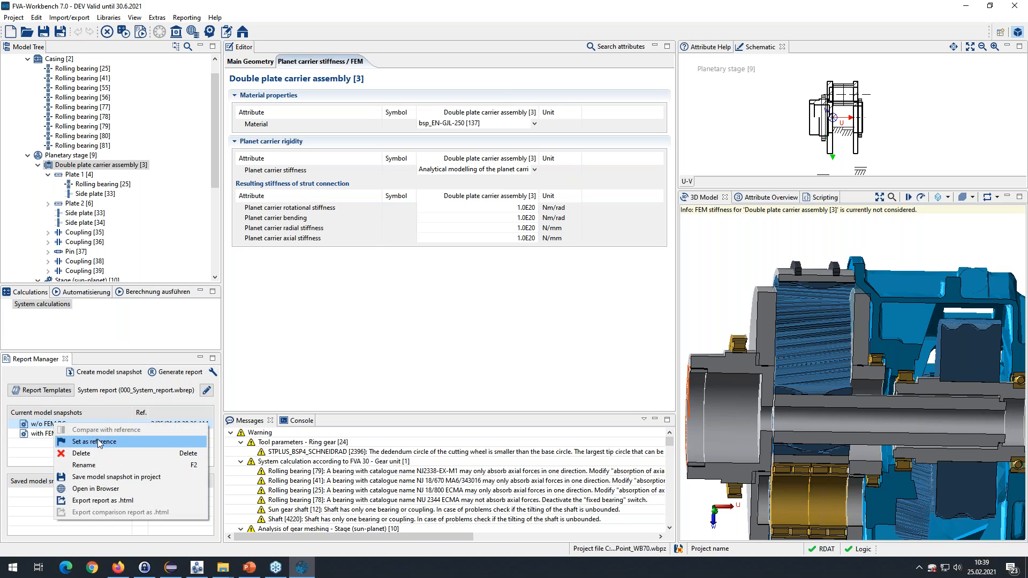
pyautogui.click(127, 447)
# Step: Generate a comparison report of the "with FEM PC" snapshot against the reference snapshot
pyautogui.click(62, 434)
pyautogui.rightClick(63, 437)
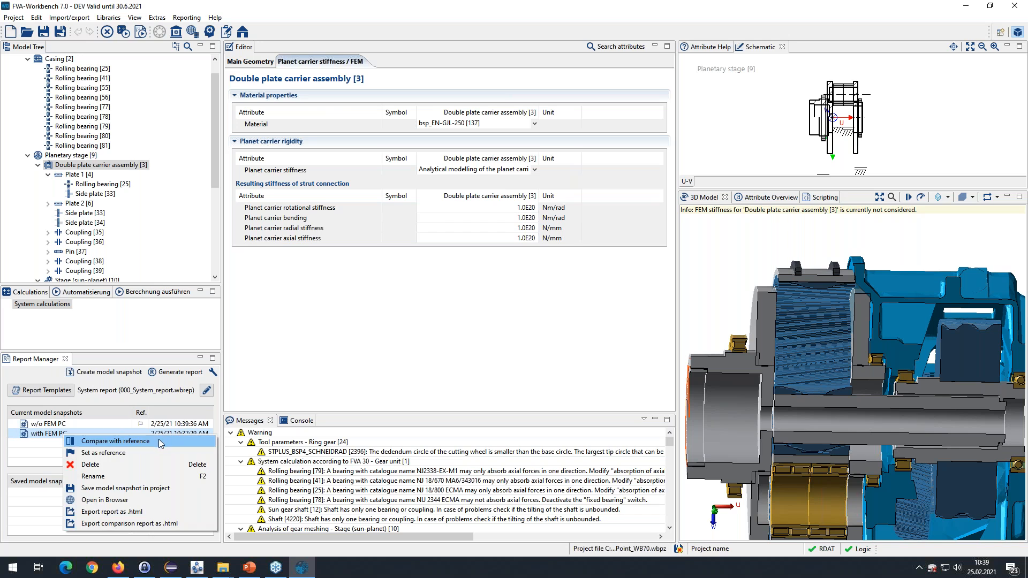
pyautogui.click(159, 442)
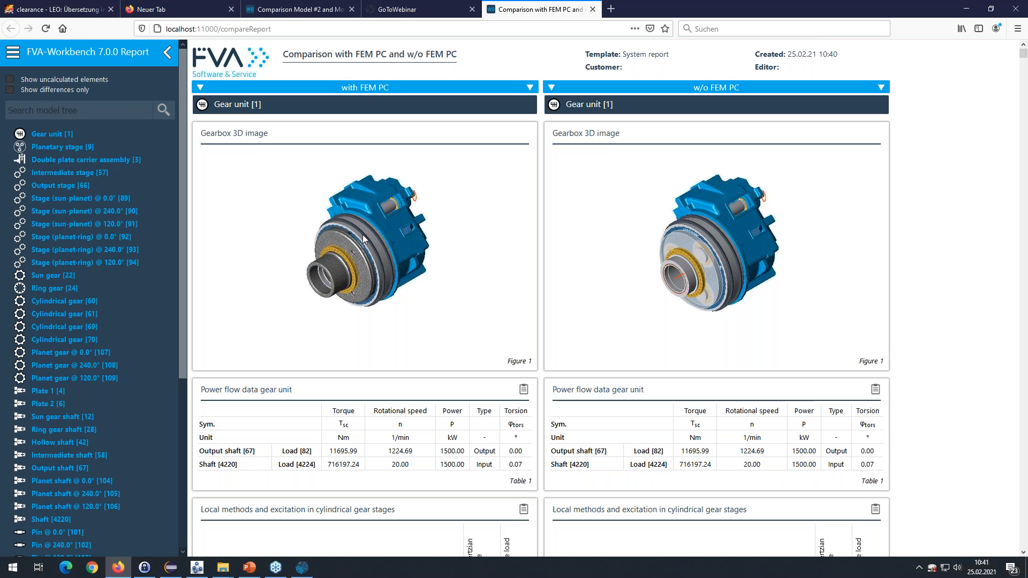
# Step: Restrict the comparison report to differences only and compare the w-axis tilting of Pin @ 0.0° [101] at its first coupling
pyautogui.click(10, 91)
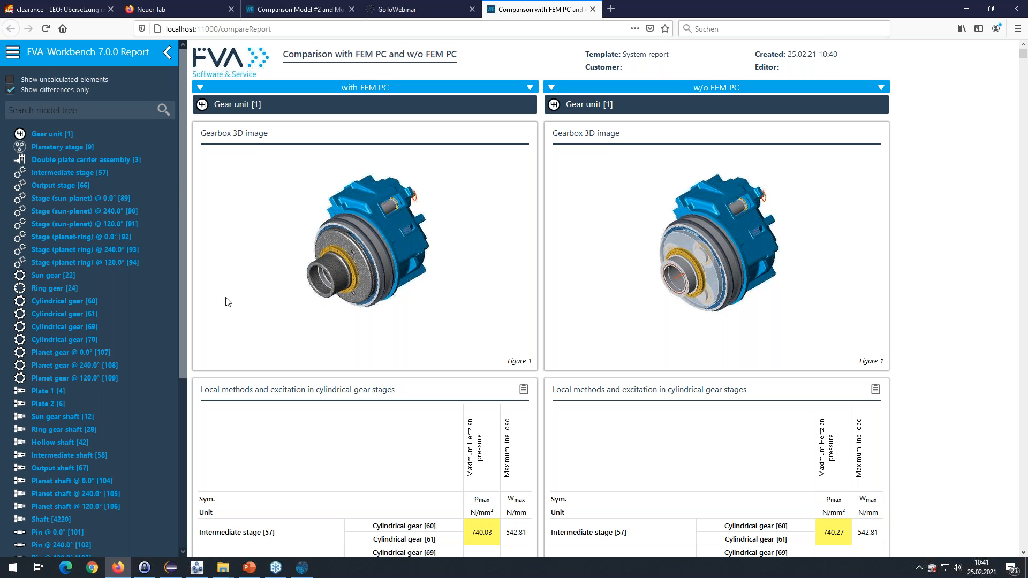
pyautogui.scroll(-7, 96, 321)
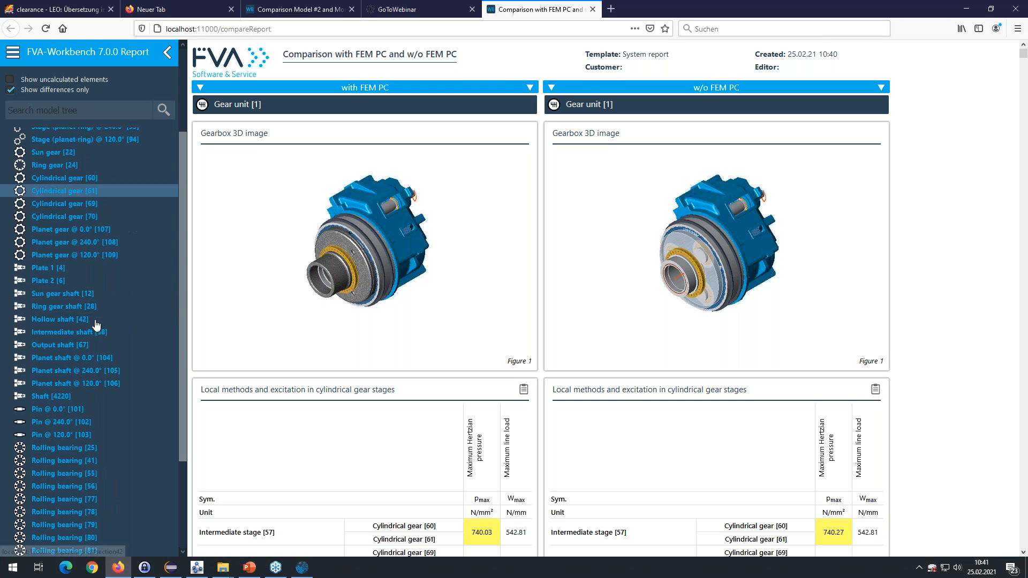
pyautogui.click(65, 317)
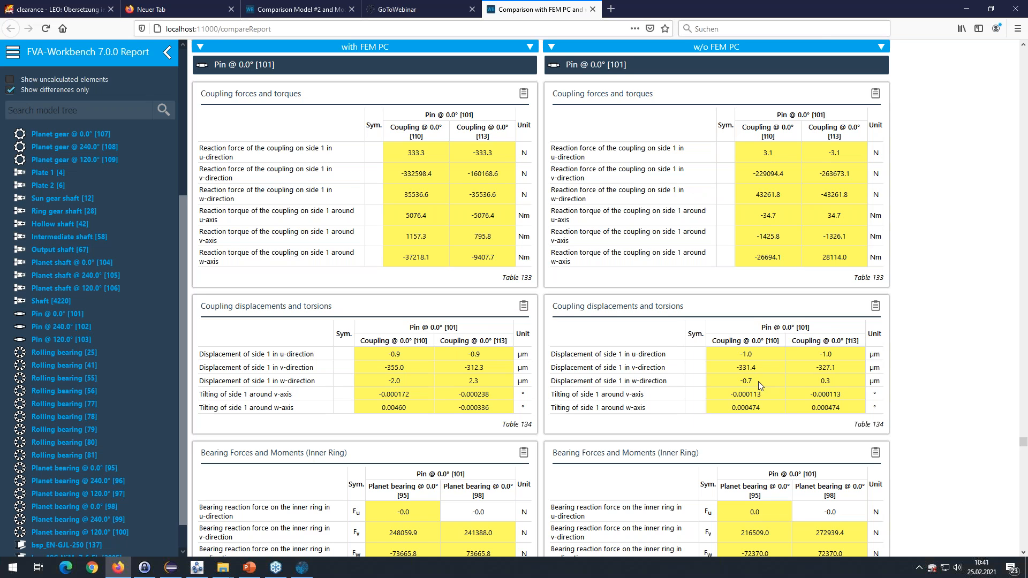
pyautogui.moveTo(766, 409); pyautogui.dragTo(730, 412)
pyautogui.click(749, 408)
pyautogui.moveTo(408, 409); pyautogui.dragTo(381, 414)
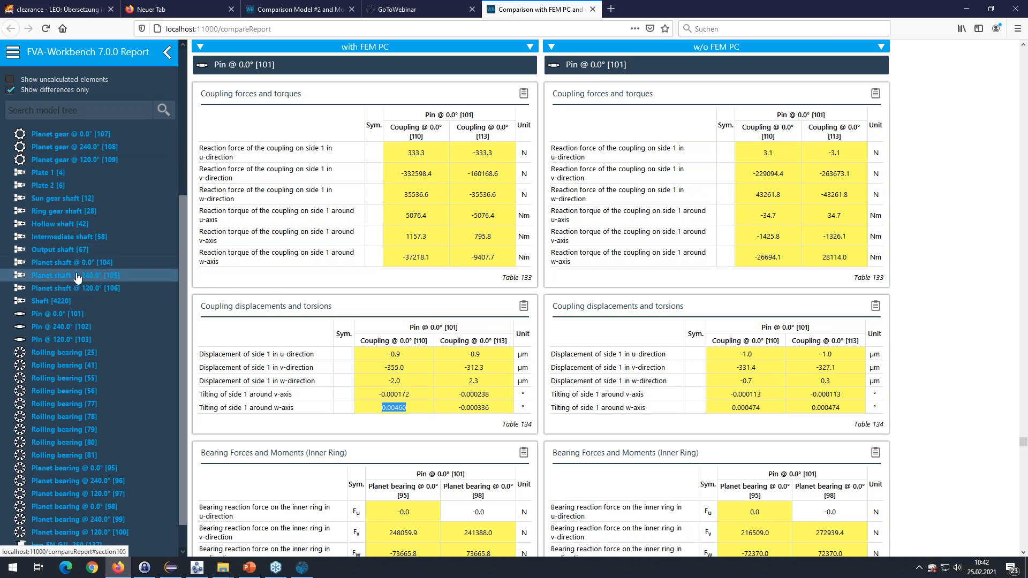
# Step: Compare the load distribution plots of Stage (sun-planet) @ 0.0° [89] between both model variants
pyautogui.scroll(5, 81, 273)
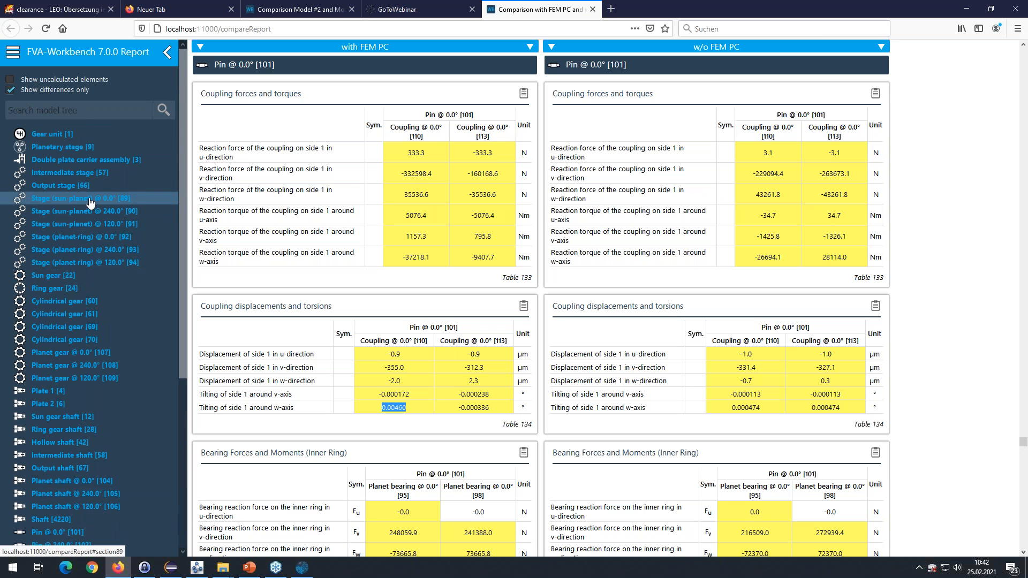
pyautogui.click(90, 199)
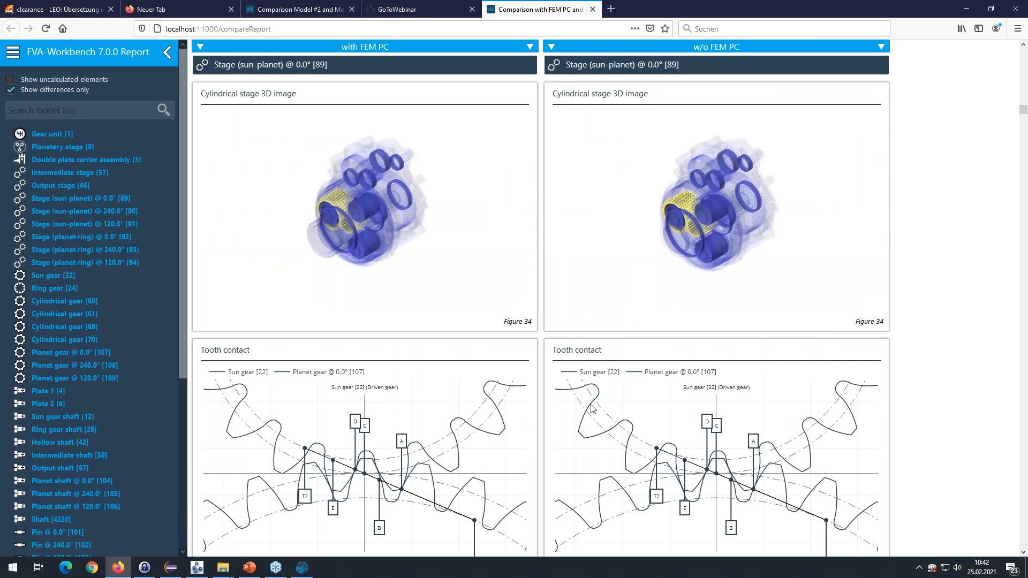
pyautogui.scroll(-10, 591, 409)
pyautogui.scroll(-9, 543, 403)
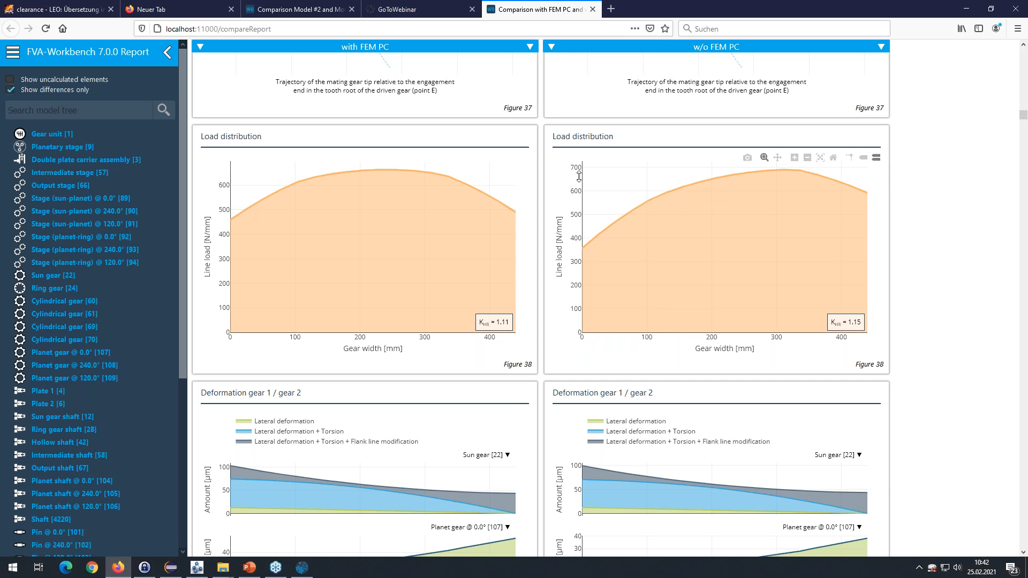
# Step: Switch back to FVA-Workbench and open the project base-model-two-sided-planet-carrier-simple.wbpz from the two_sided_planet_carrier_simple folder
pyautogui.click(301, 569)
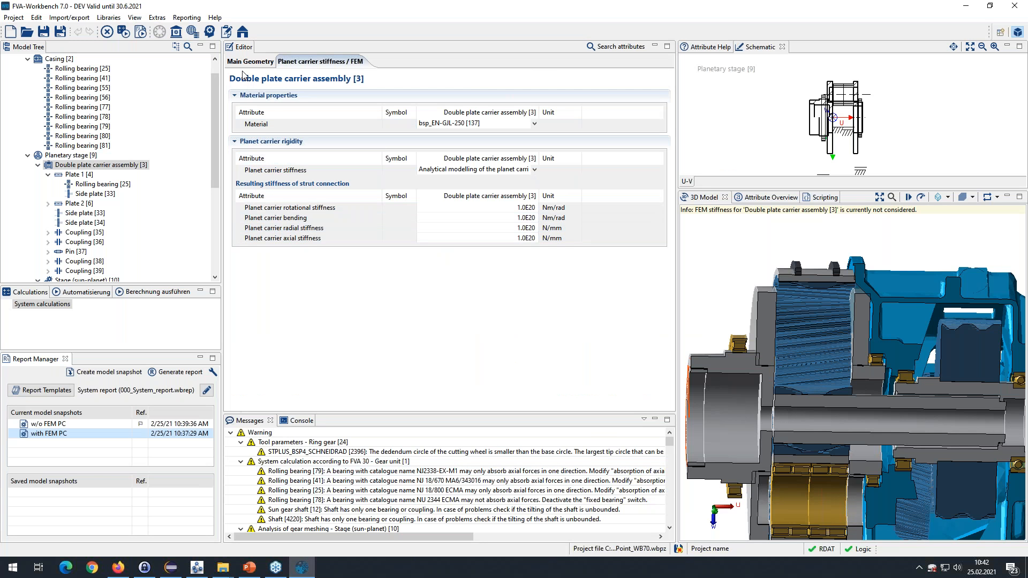
pyautogui.click(27, 32)
pyautogui.click(496, 317)
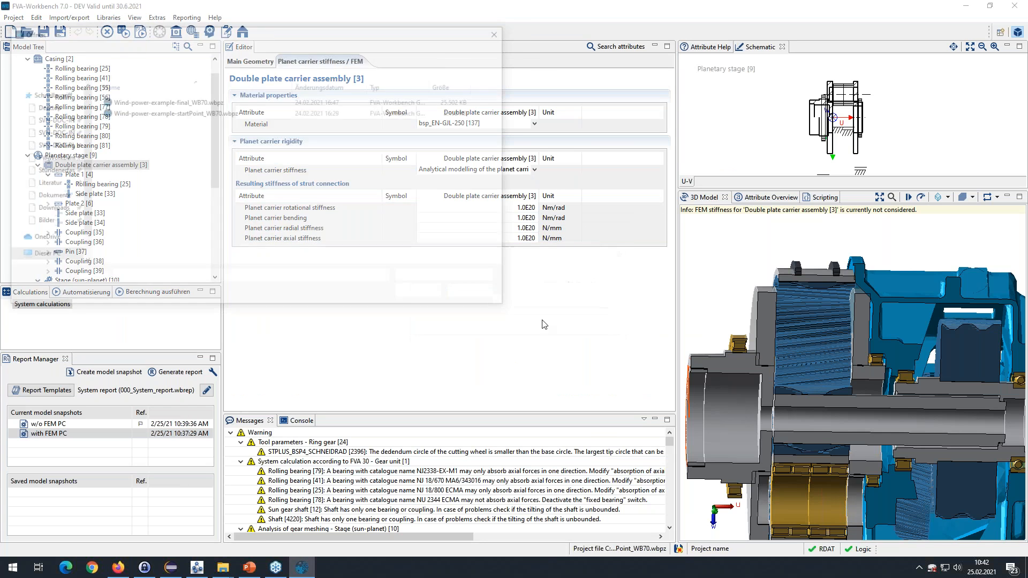
pyautogui.click(190, 50)
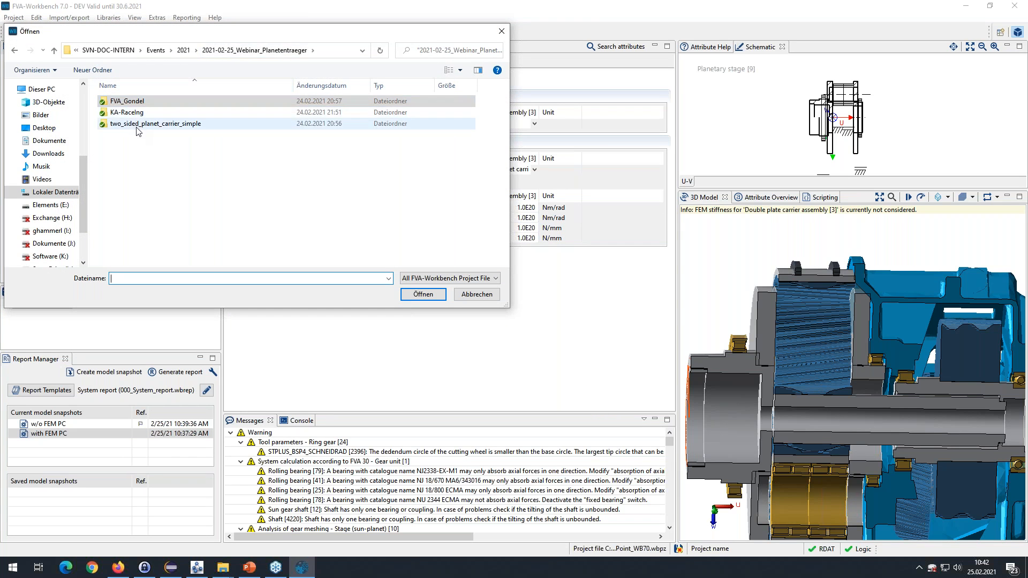
pyautogui.click(138, 128)
pyautogui.doubleClick(138, 127)
pyautogui.click(166, 103)
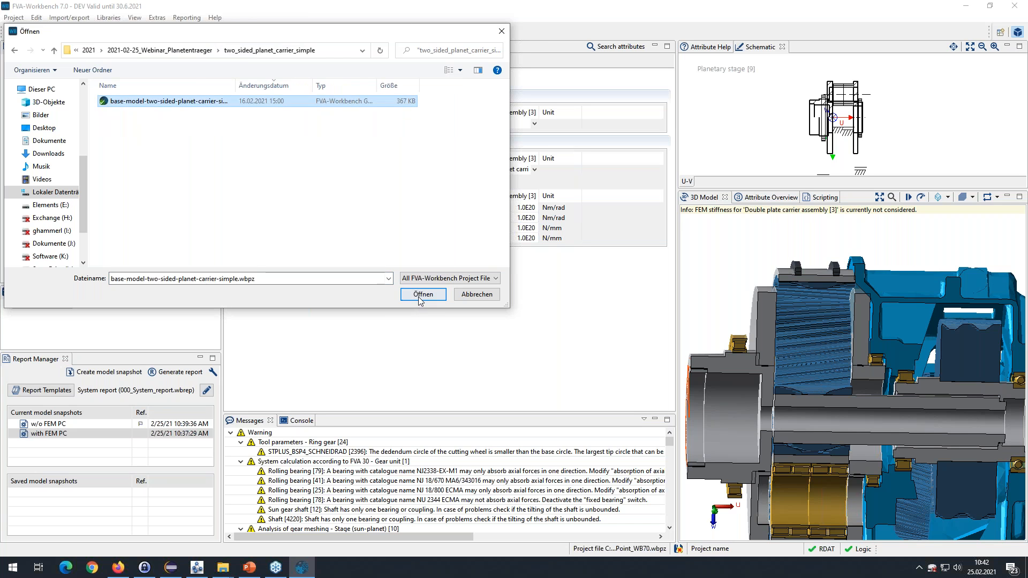
pyautogui.click(422, 294)
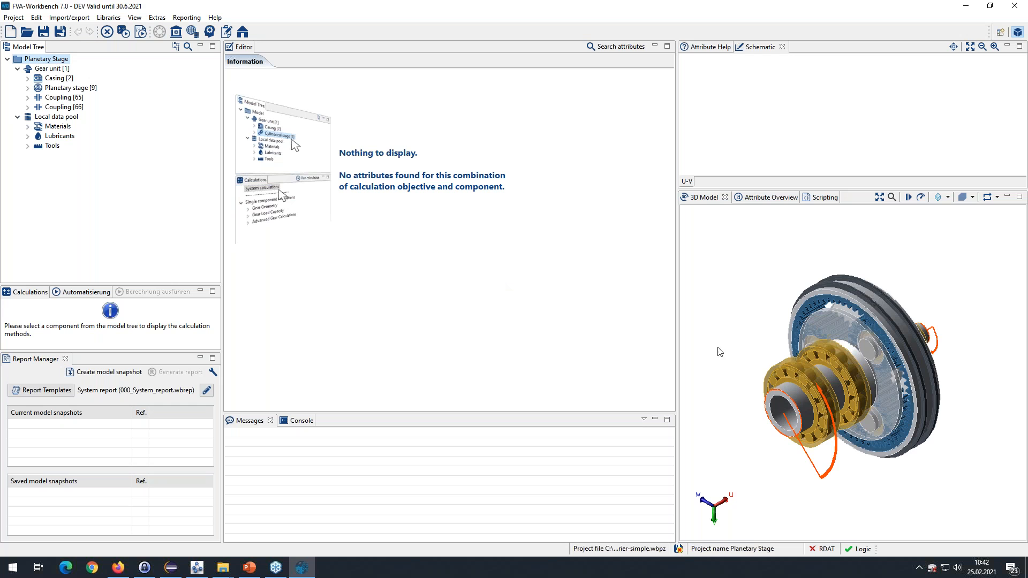
# Step: Set the planet carrier stiffness of Double plate carrier assembly [3] to Internal FEM planet carrier modelling
pyautogui.moveTo(865, 367); pyautogui.dragTo(844, 371)
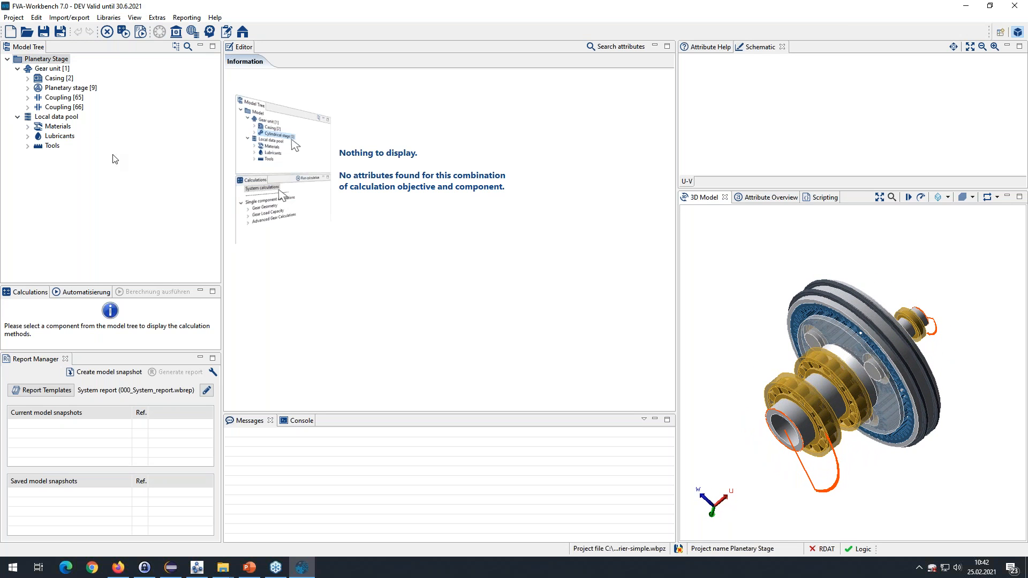
pyautogui.click(27, 88)
pyautogui.click(38, 97)
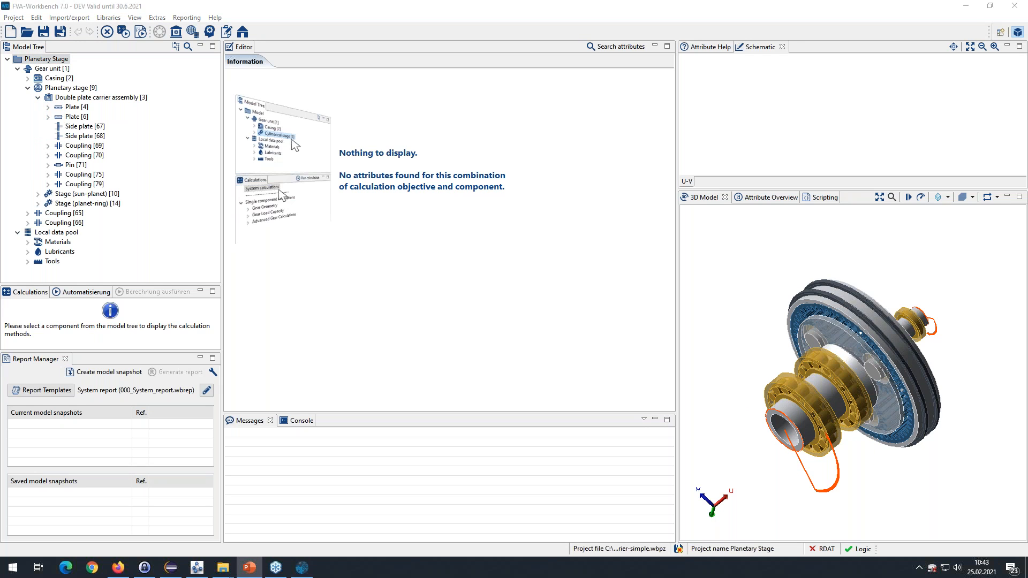
pyautogui.click(79, 97)
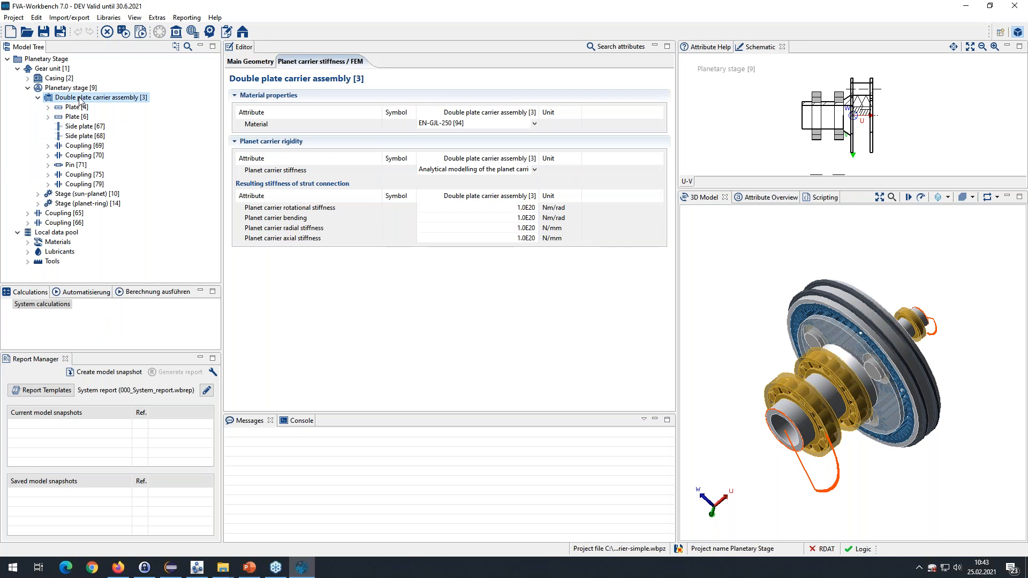
pyautogui.click(534, 169)
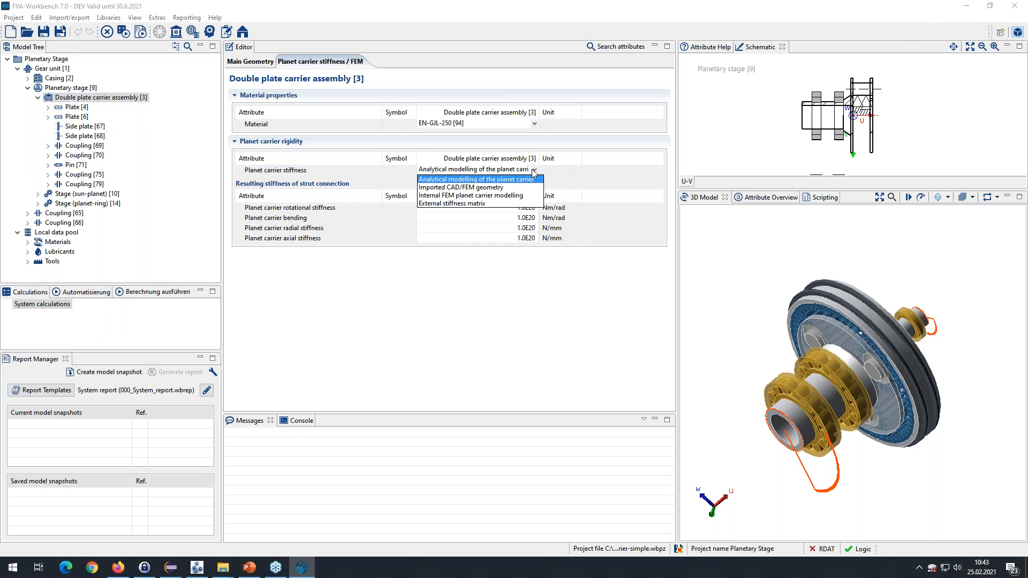
pyautogui.click(461, 196)
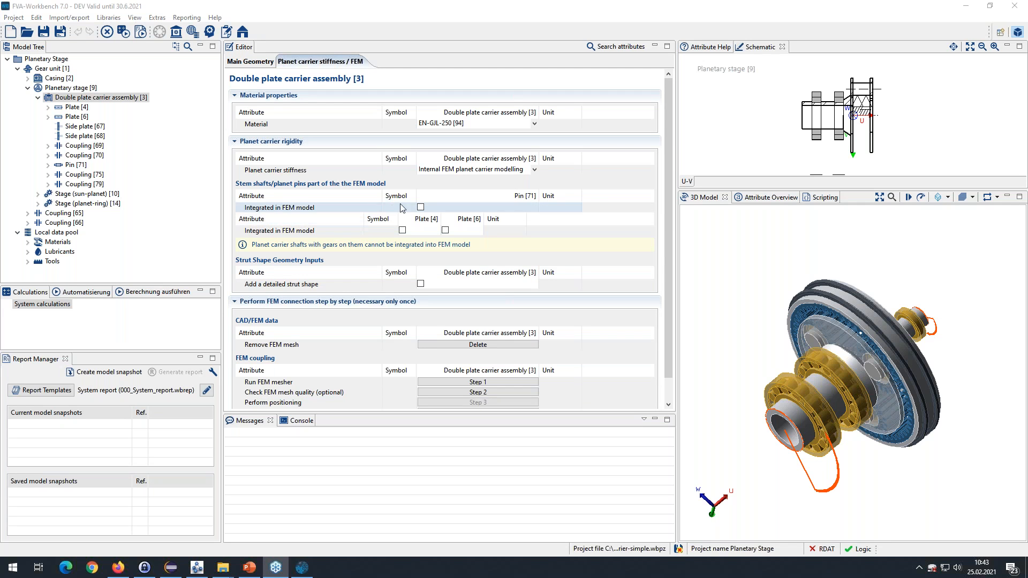
# Step: Create a uniform volume mesh of the double plate carrier with standard element size and linear tetrahedrons, and inspect it on the gearbox model
pyautogui.moveTo(667, 226); pyautogui.dragTo(666, 248)
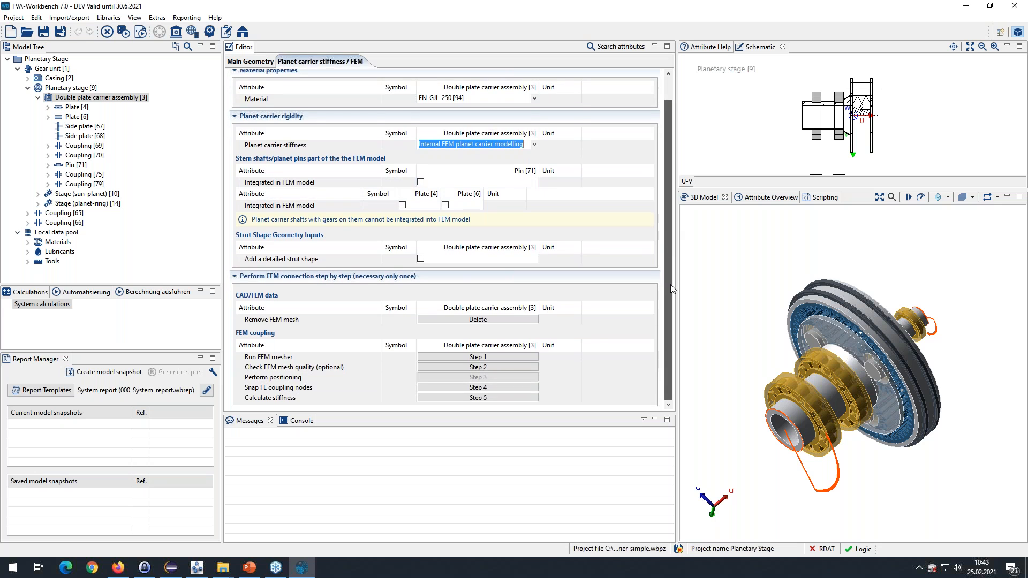
pyautogui.click(478, 357)
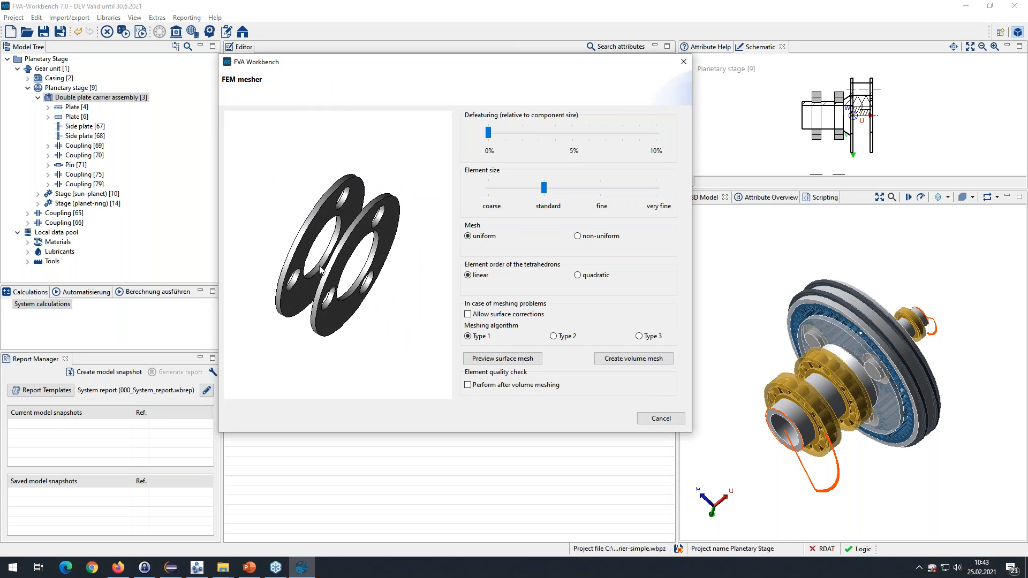
pyautogui.moveTo(353, 266); pyautogui.dragTo(365, 261)
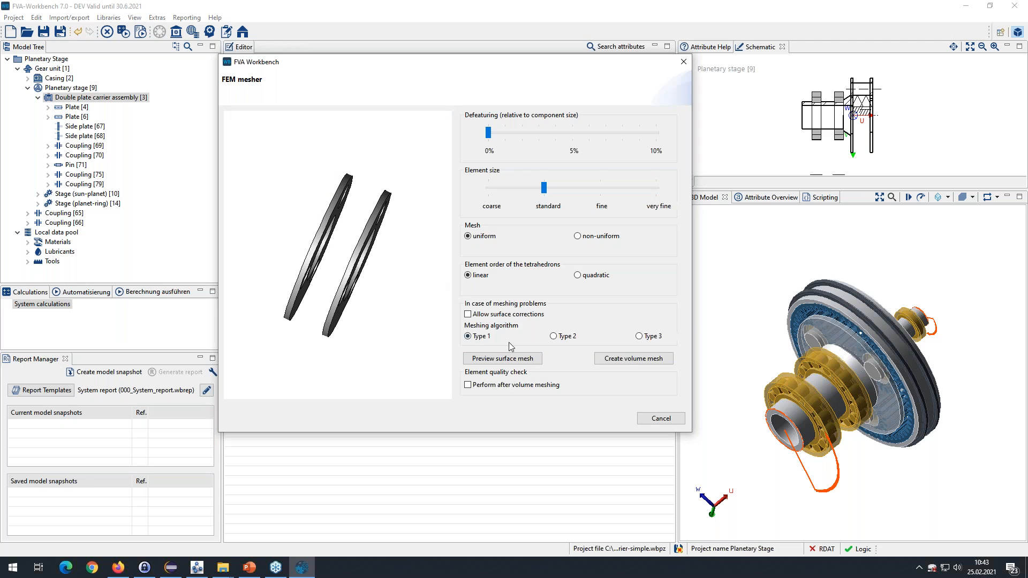
pyautogui.click(616, 358)
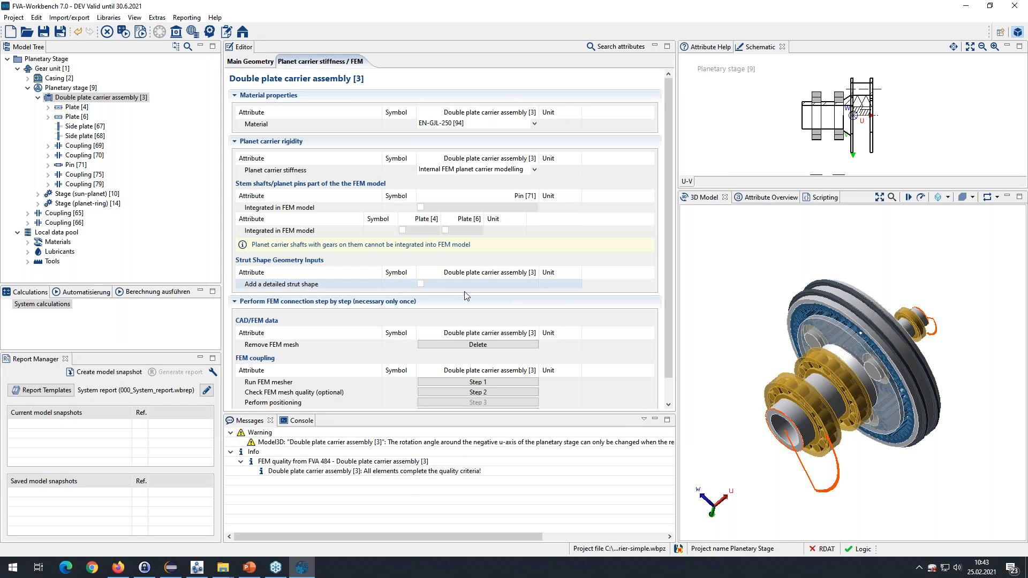
pyautogui.moveTo(829, 382); pyautogui.dragTo(804, 350)
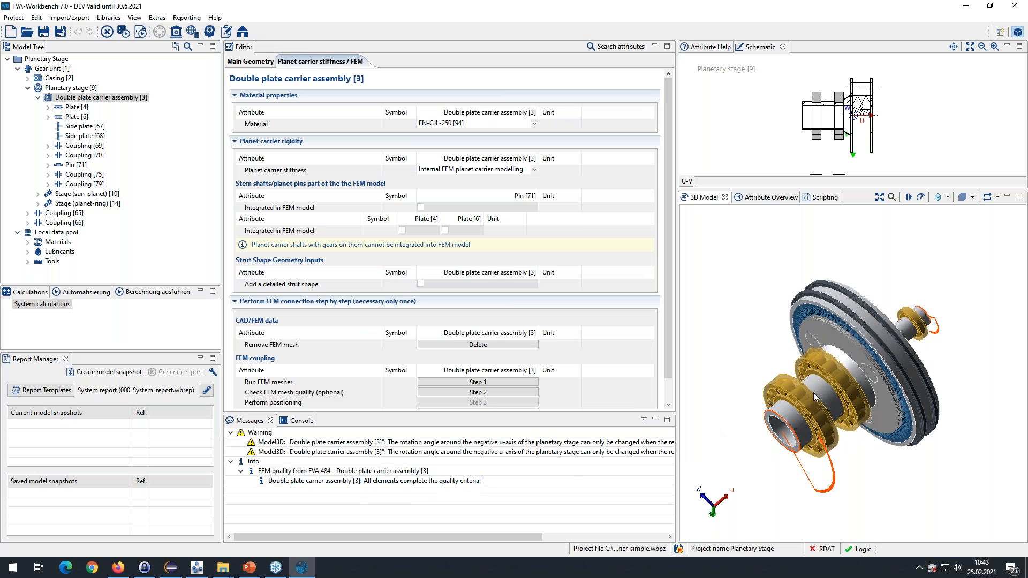
pyautogui.moveTo(776, 359); pyautogui.dragTo(874, 361)
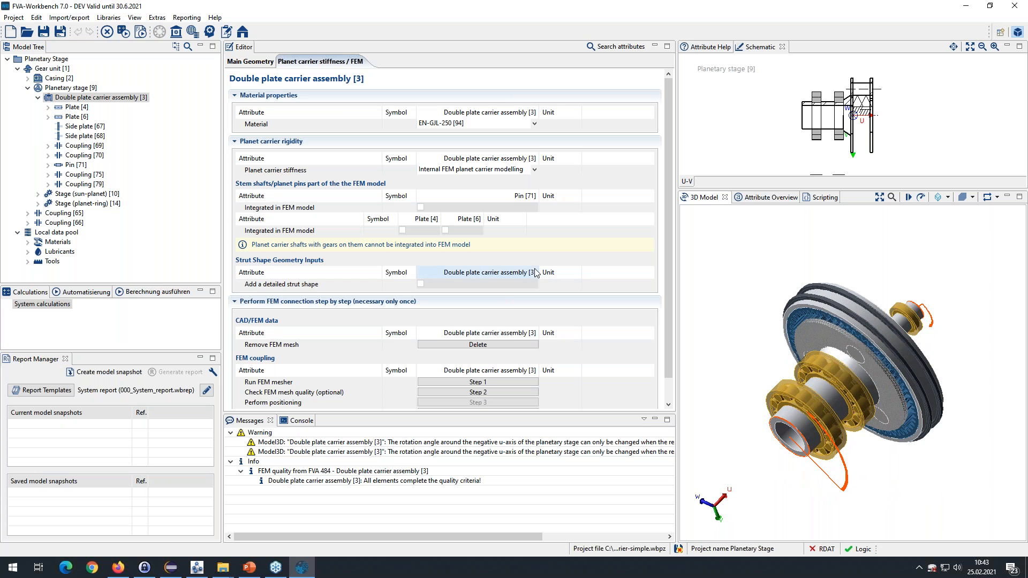
pyautogui.moveTo(766, 353); pyautogui.dragTo(789, 346)
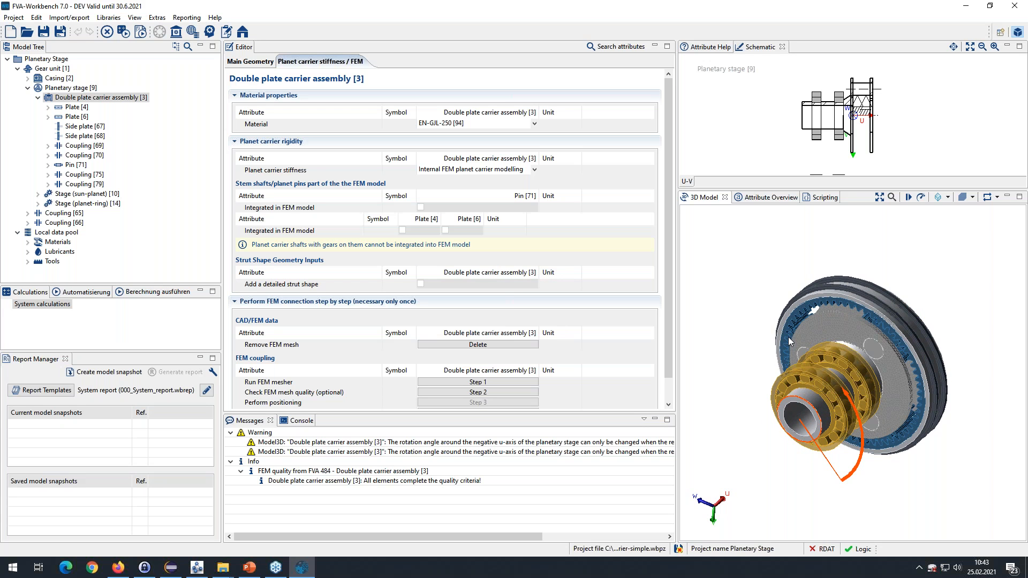
pyautogui.moveTo(751, 315); pyautogui.dragTo(768, 320)
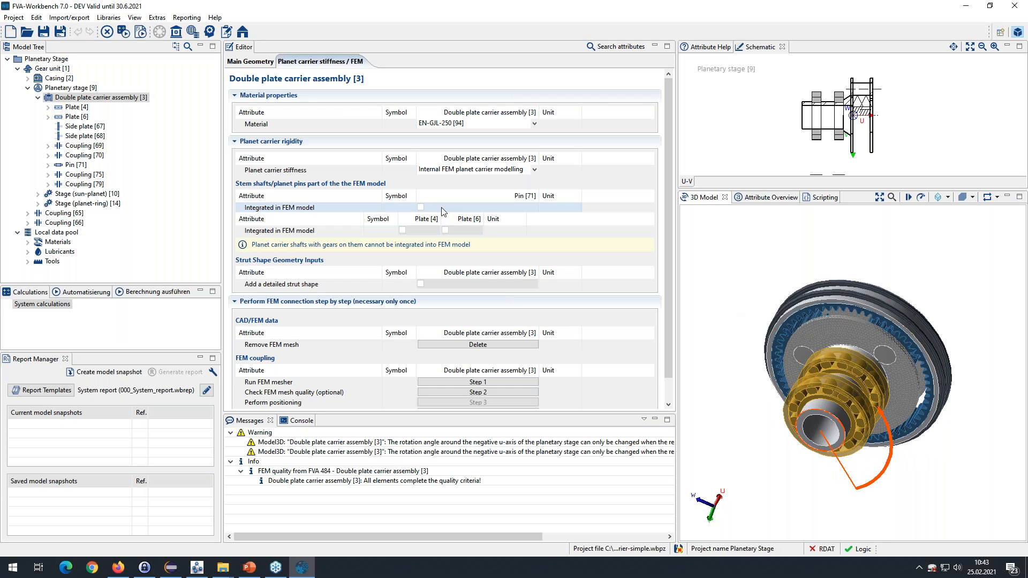
# Step: In the gear unit's system calculations, deactivate load capacity acc. to ISO 6336 (2019) and activate Calculate FEM component deformation
pyautogui.click(48, 69)
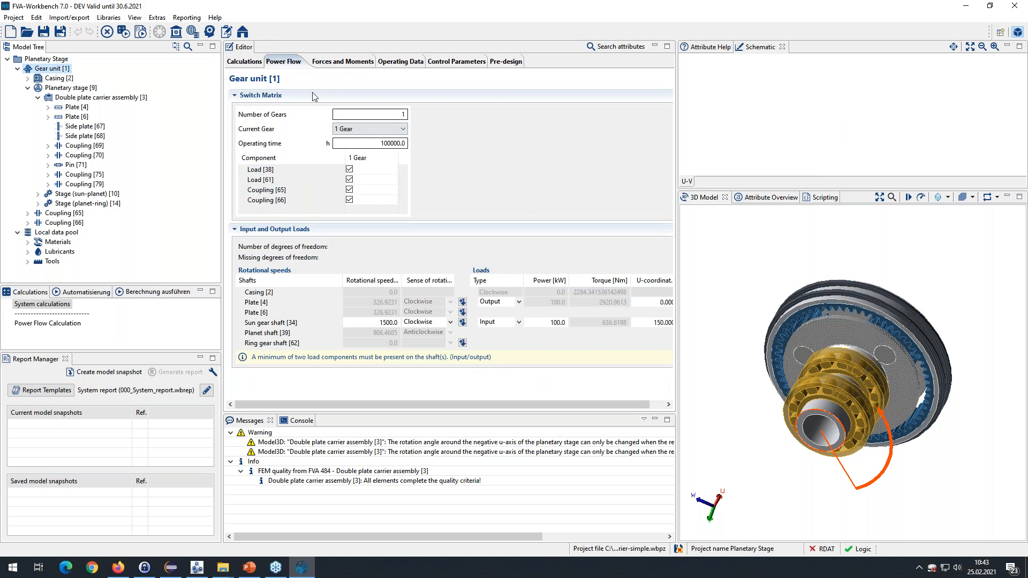
pyautogui.click(244, 60)
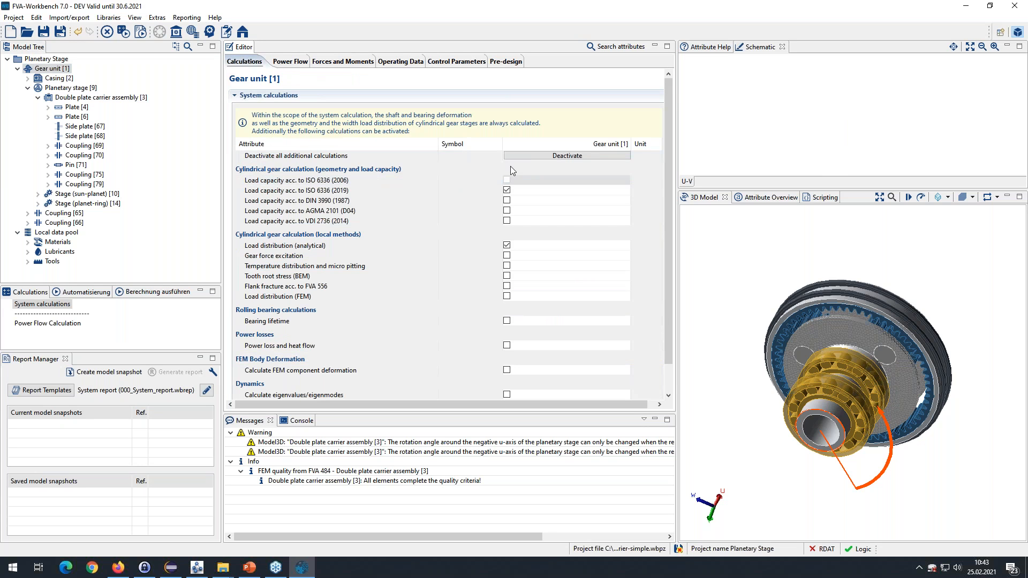
pyautogui.click(507, 190)
pyautogui.scroll(-2, 671, 224)
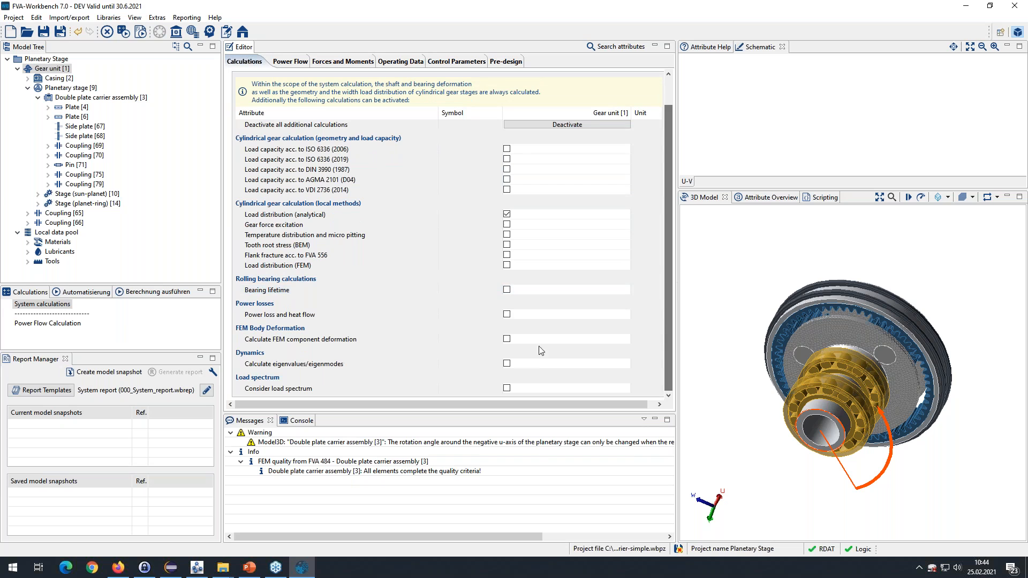
pyautogui.click(506, 338)
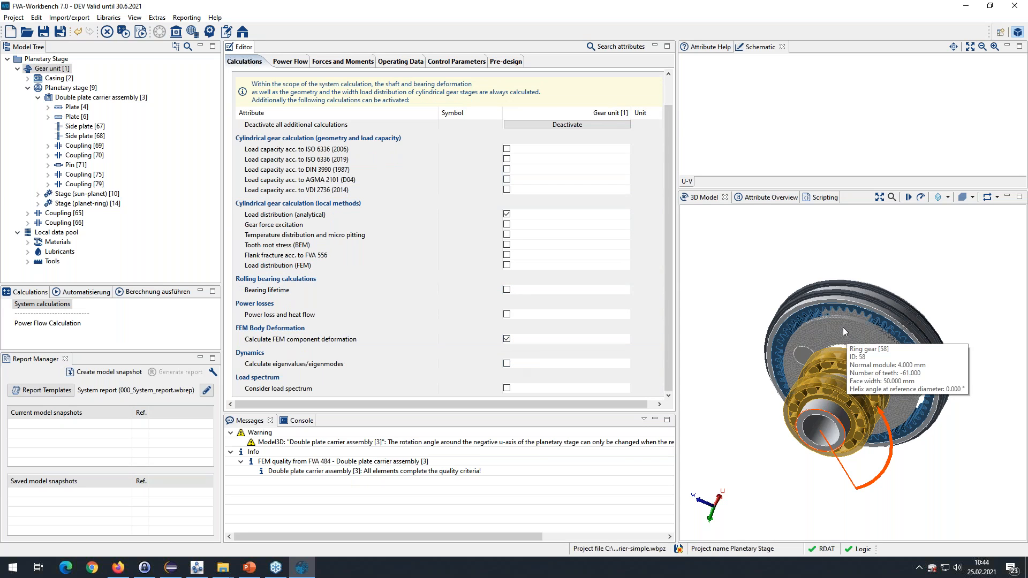
# Step: Start snapping FE coupling nodes for Double plate carrier assembly [3] and determine the nodes automatically
pyautogui.click(52, 97)
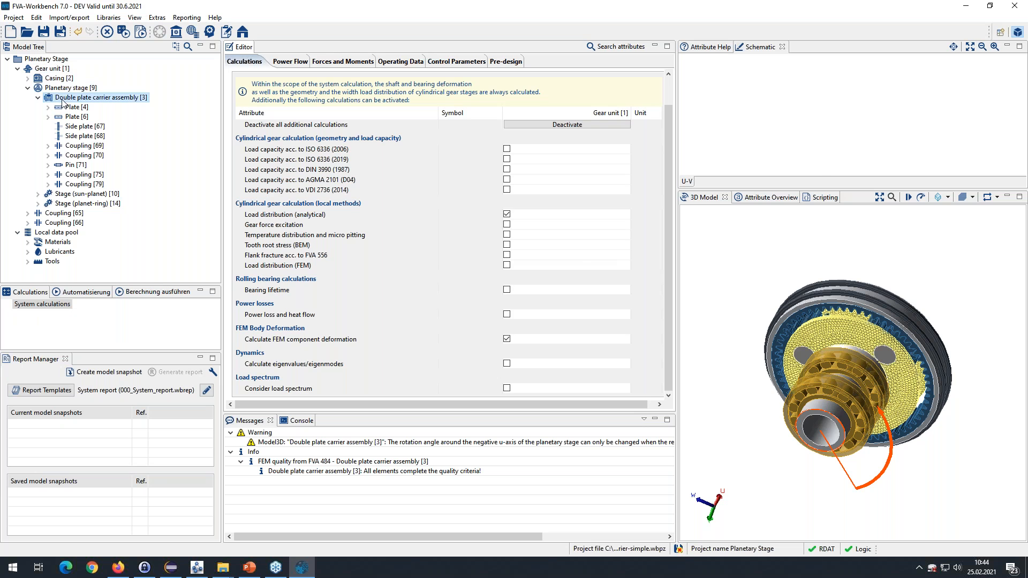
pyautogui.scroll(-2, 668, 217)
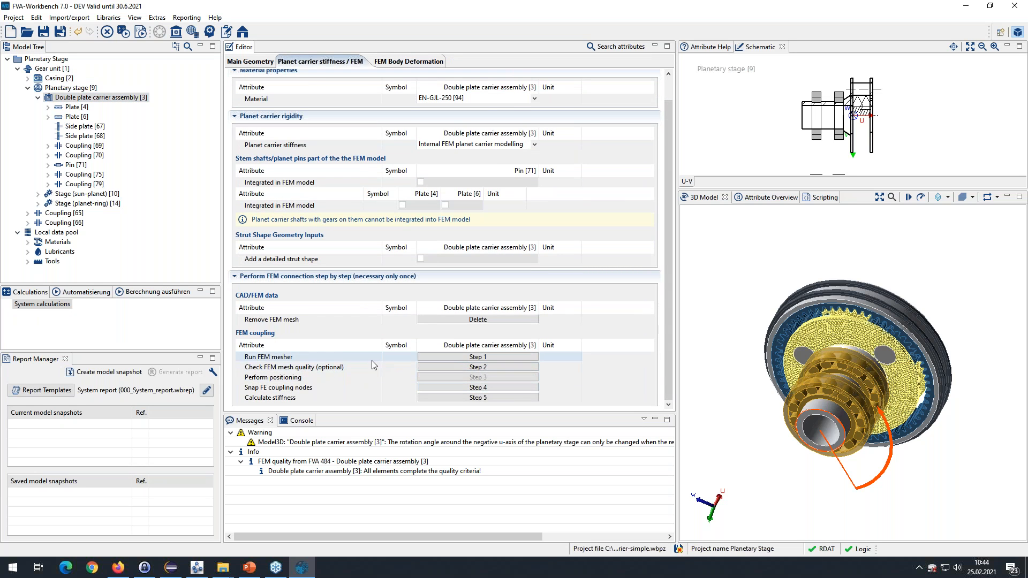
pyautogui.click(477, 387)
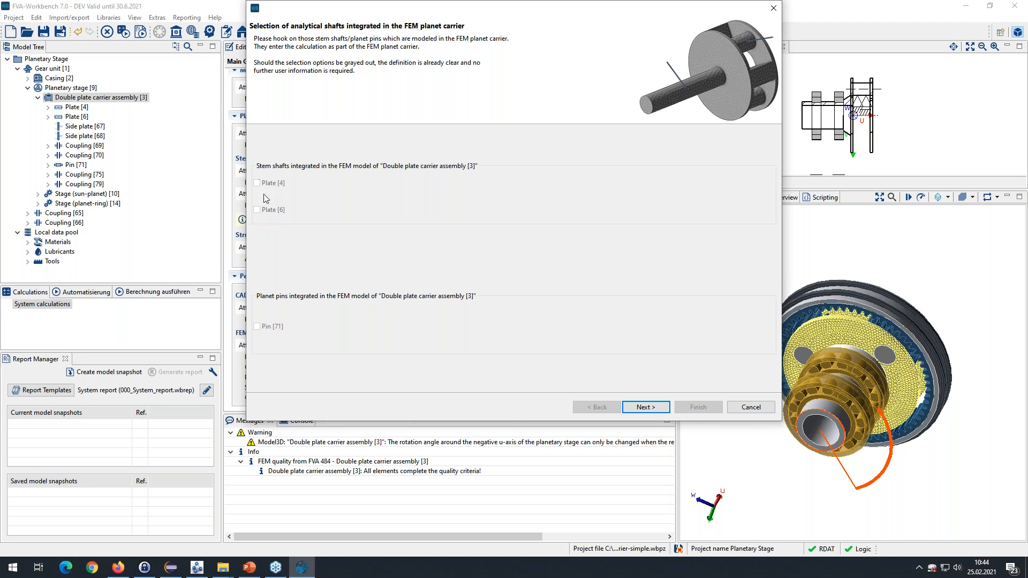
pyautogui.click(645, 406)
pyautogui.click(553, 330)
# Step: Examine the snapped coupling nodes on both carrier plates from several sides, with the gearbox components shown and hidden
pyautogui.click(567, 369)
pyautogui.moveTo(351, 325); pyautogui.dragTo(424, 320)
pyautogui.scroll(5, 420, 319)
pyautogui.click(566, 372)
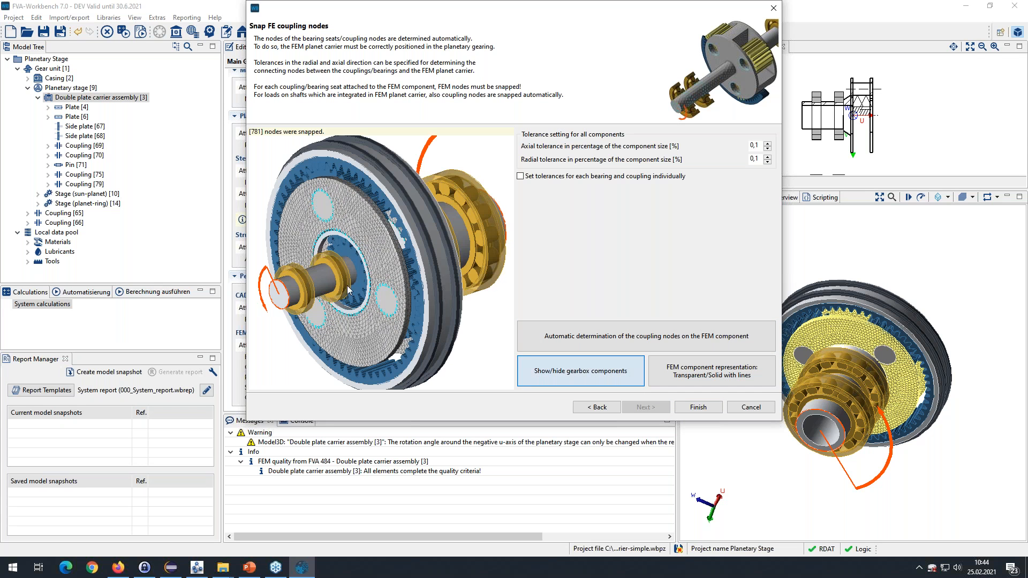
pyautogui.click(592, 383)
pyautogui.moveTo(420, 222); pyautogui.dragTo(356, 239)
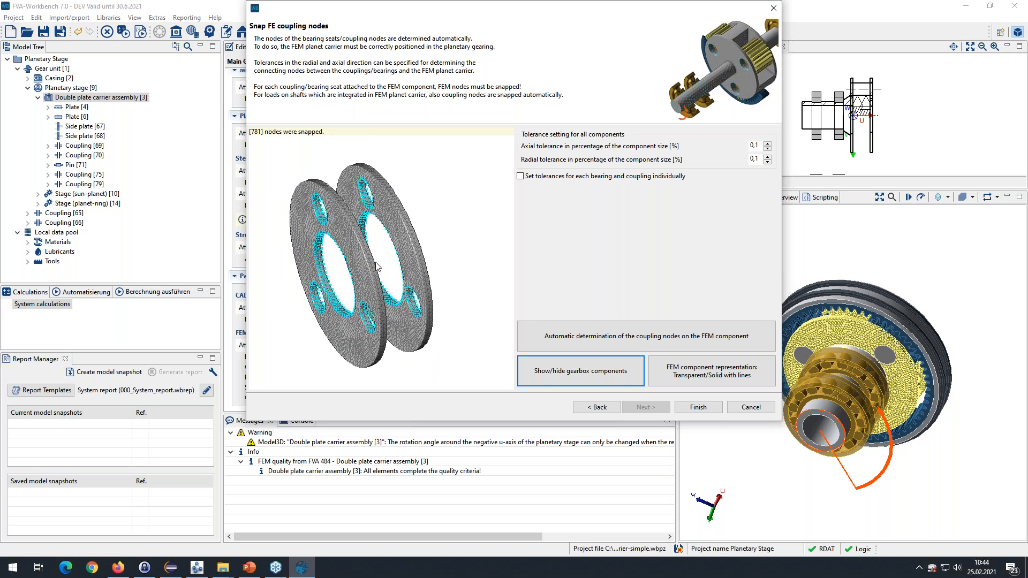
pyautogui.moveTo(427, 324); pyautogui.dragTo(349, 192)
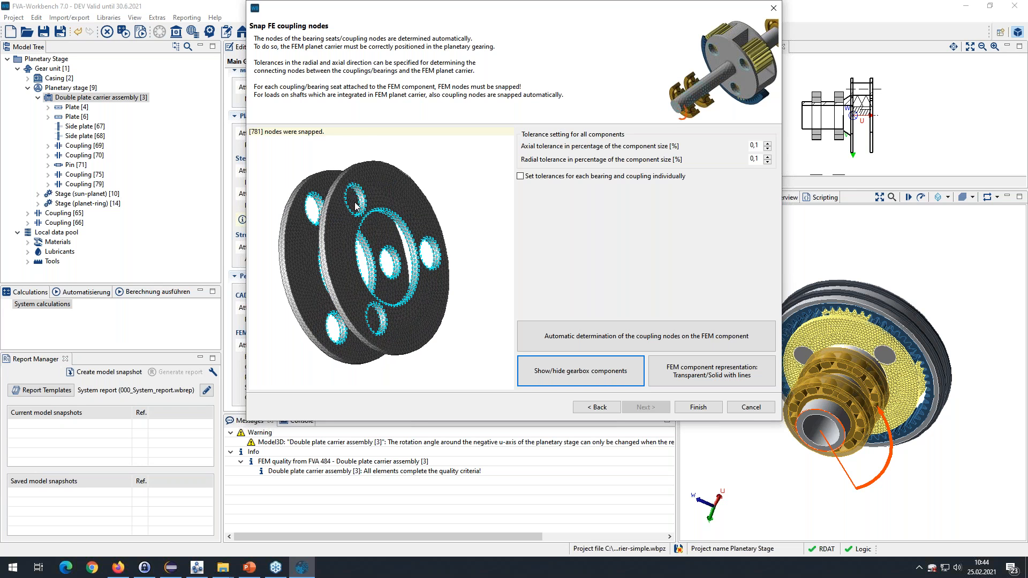
pyautogui.moveTo(345, 210); pyautogui.dragTo(439, 321)
pyautogui.click(579, 381)
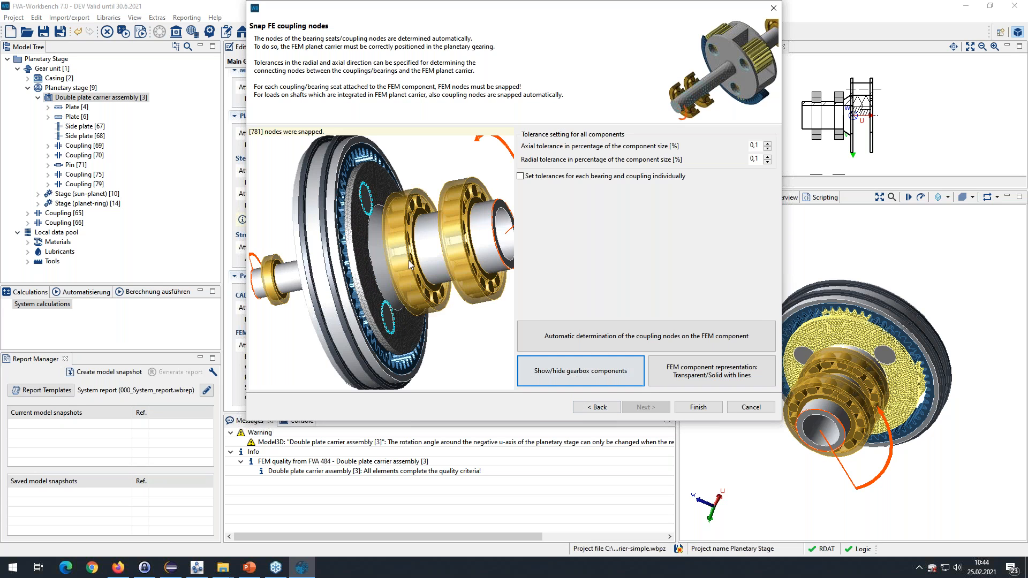
pyautogui.click(577, 377)
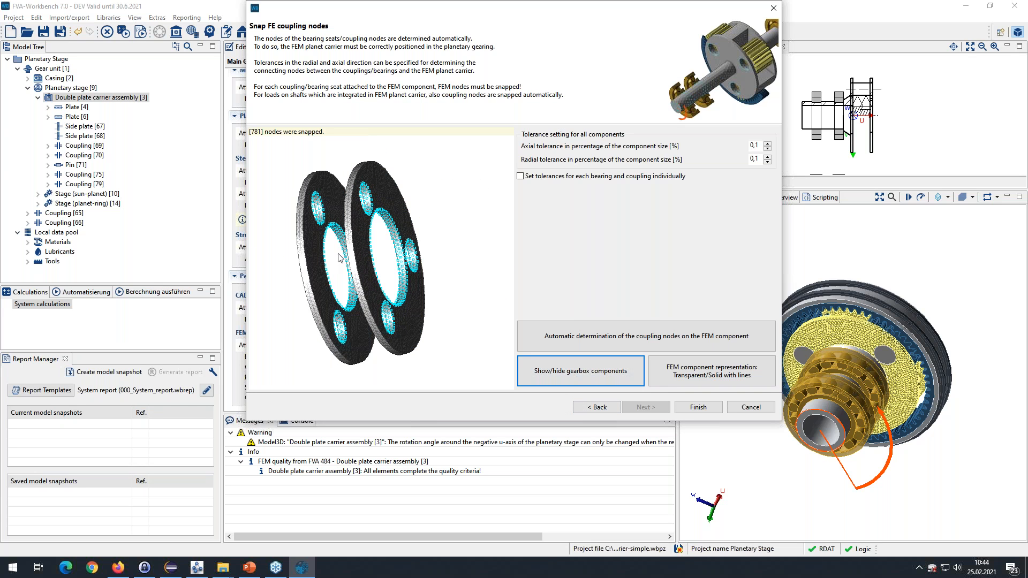
pyautogui.click(574, 372)
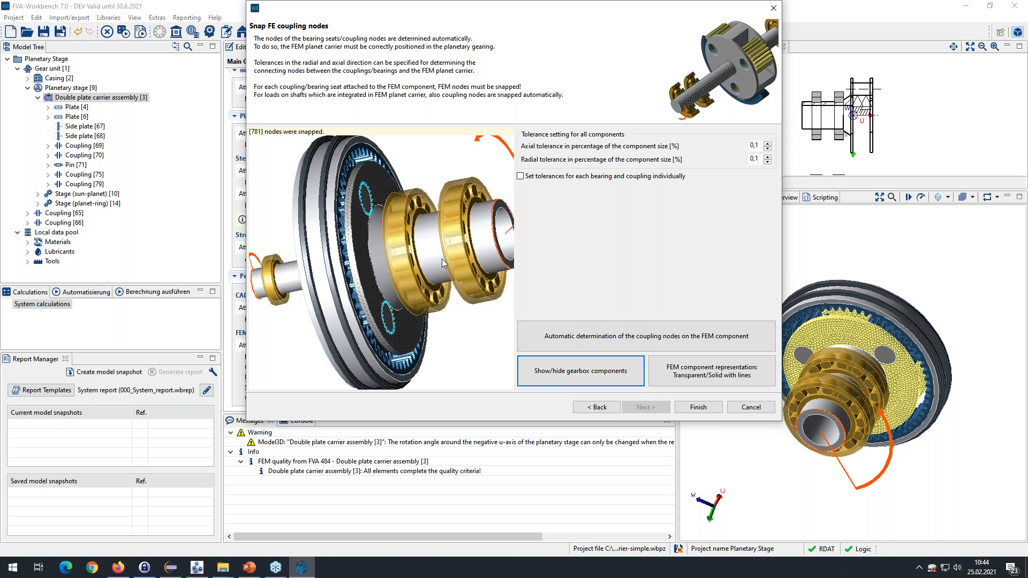
pyautogui.moveTo(435, 256)
pyautogui.mouseDown()
pyautogui.moveTo(453, 255)
pyautogui.moveTo(327, 239)
pyautogui.moveTo(331, 286)
pyautogui.moveTo(427, 260)
pyautogui.moveTo(441, 289)
pyautogui.moveTo(417, 260)
pyautogui.mouseUp()
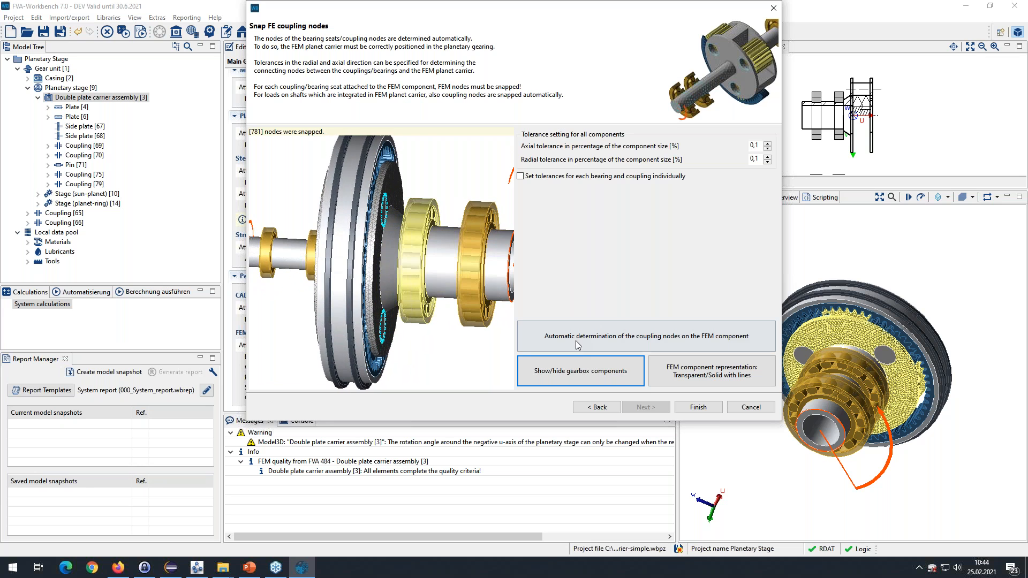
pyautogui.click(580, 371)
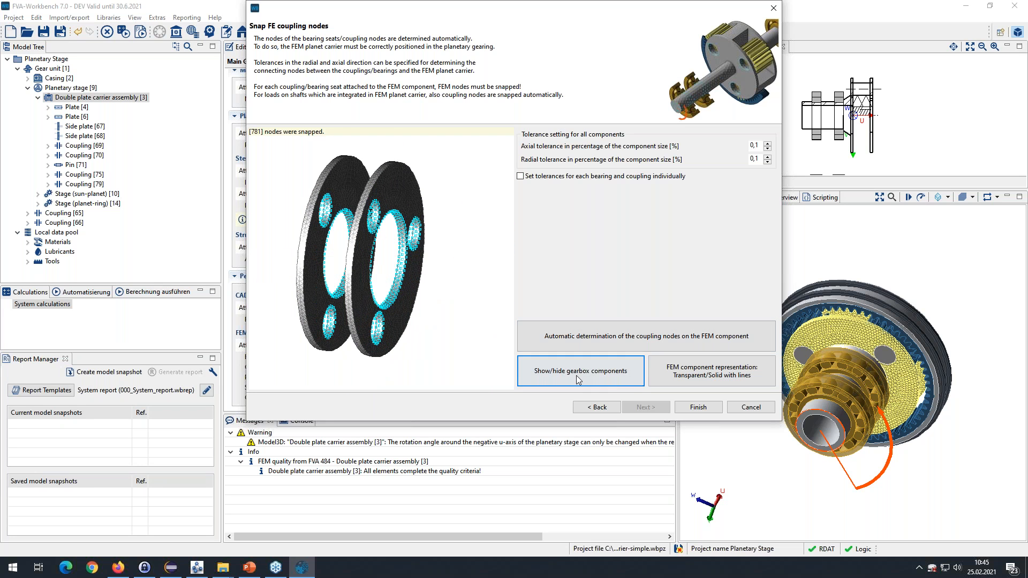
# Step: Accept the snapped coupling nodes and calculate the FEM stiffness of the double plate carrier
pyautogui.click(698, 407)
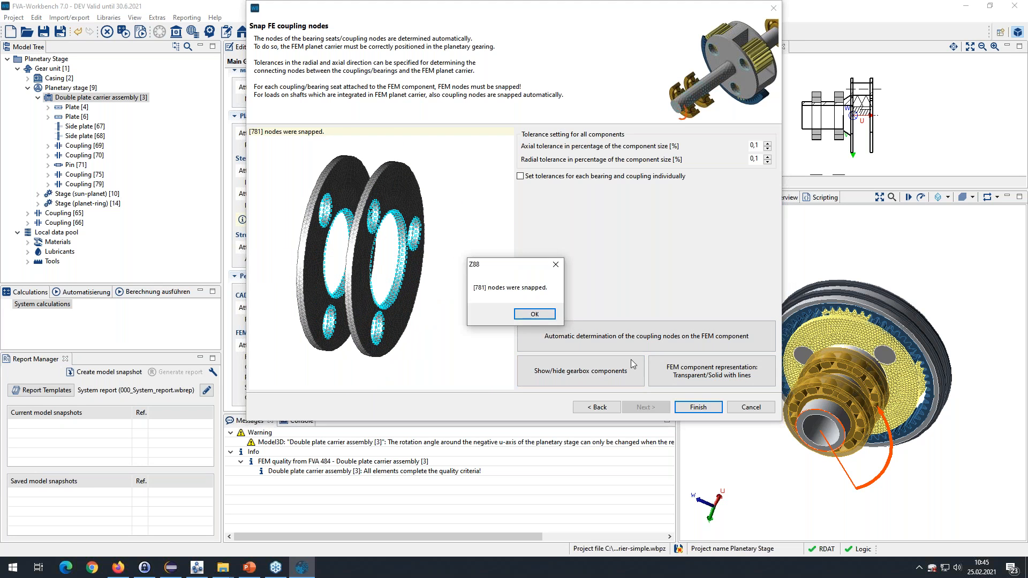
pyautogui.click(534, 314)
pyautogui.click(459, 398)
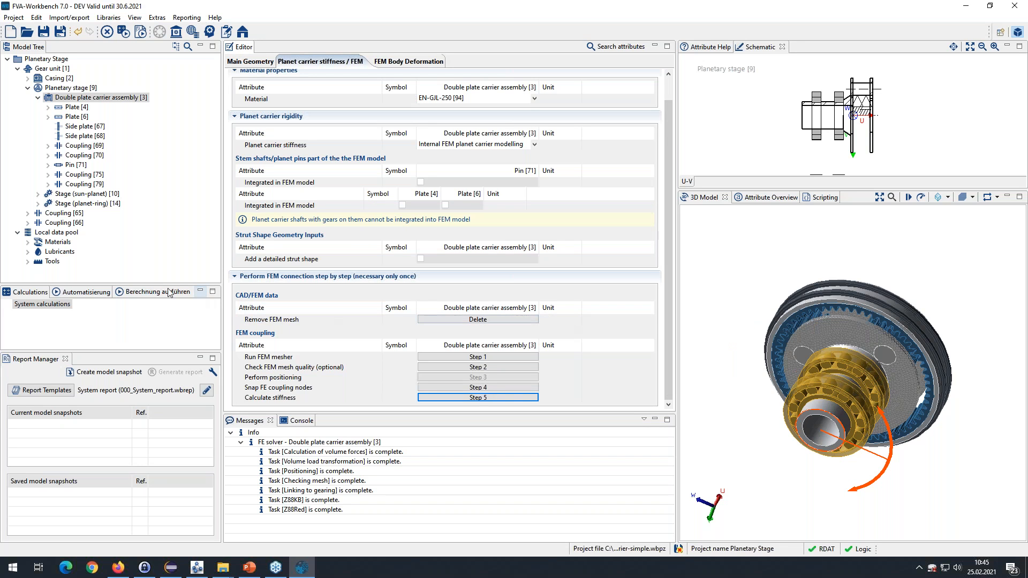
# Step: Run the full calculation and name the model snapshot "base side plates only"
pyautogui.click(152, 294)
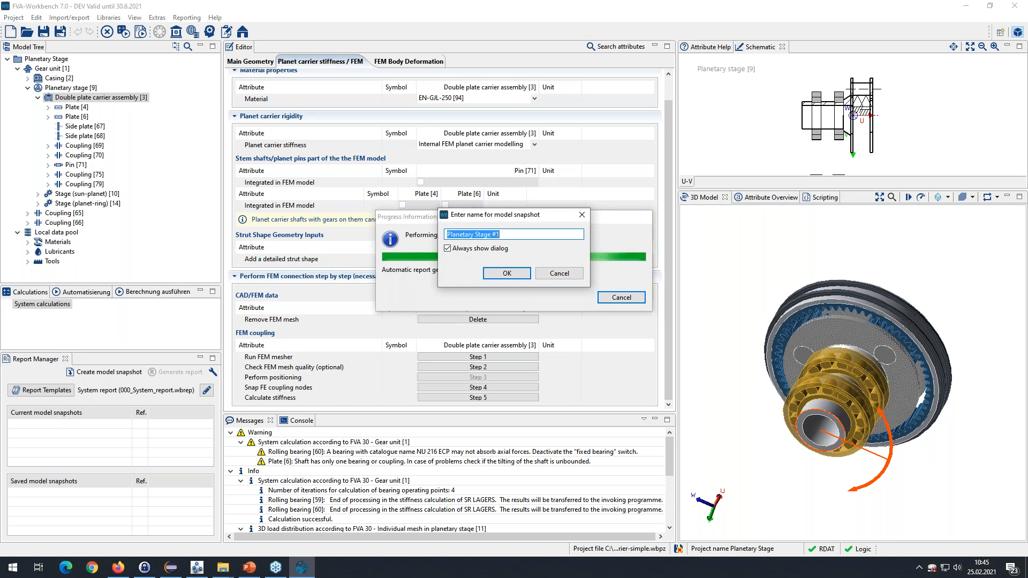
pyautogui.write('base side plates only')
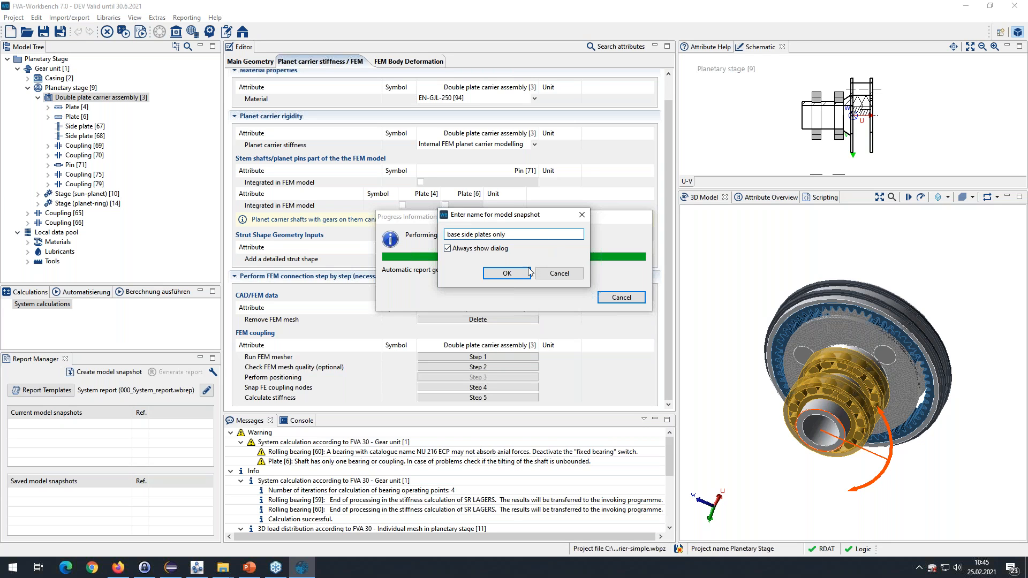
pyautogui.click(528, 269)
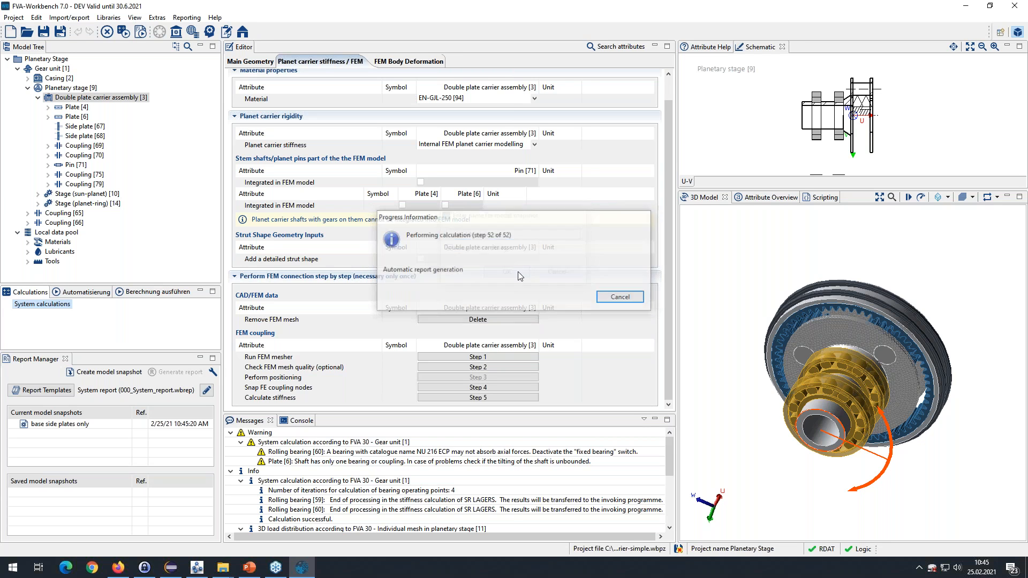
# Step: Show the deformation in the 3D model with scaling factor 0.1 and FEM component deformation included
pyautogui.moveTo(836, 431)
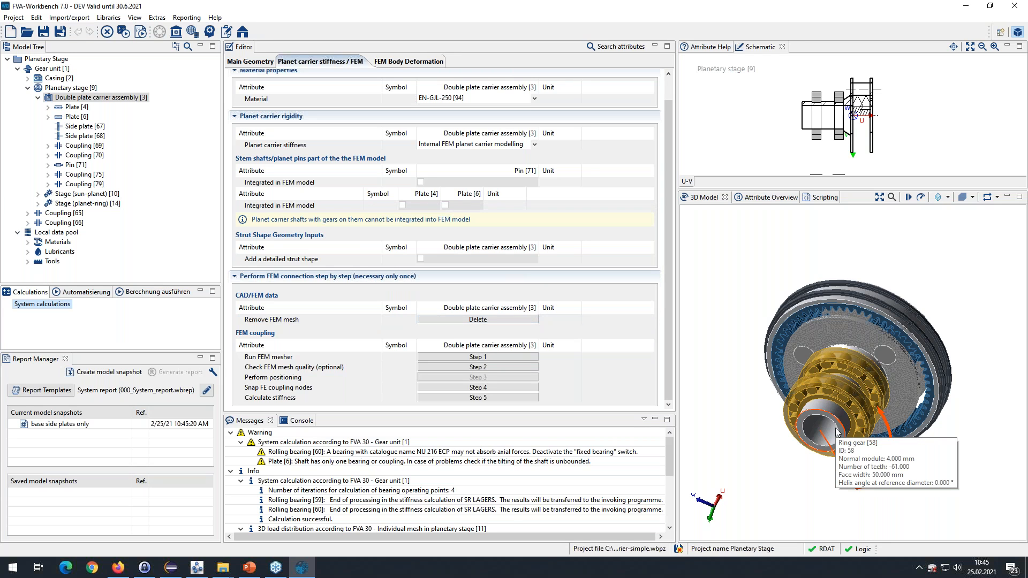
pyautogui.rightClick(731, 383)
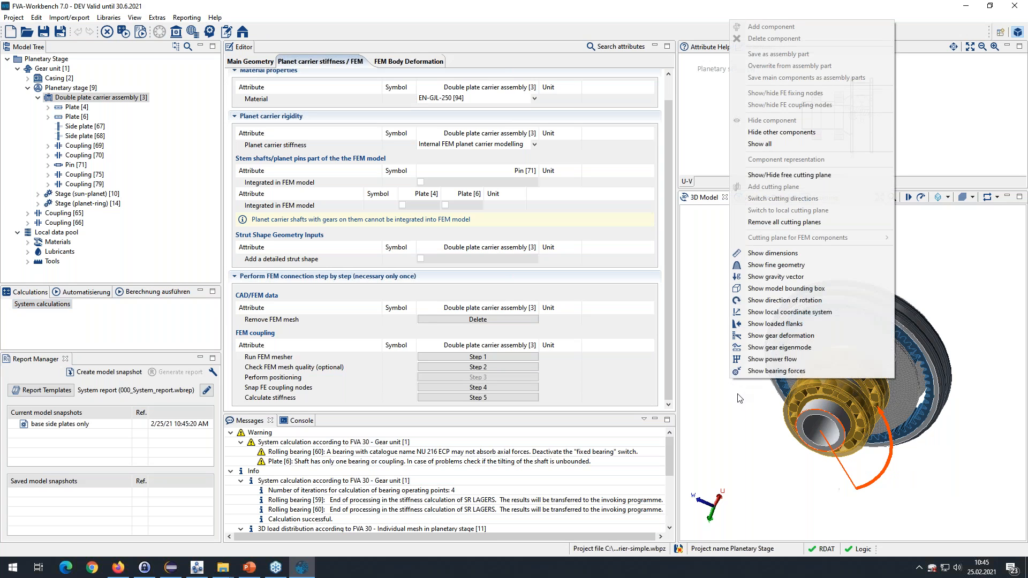
pyautogui.click(773, 336)
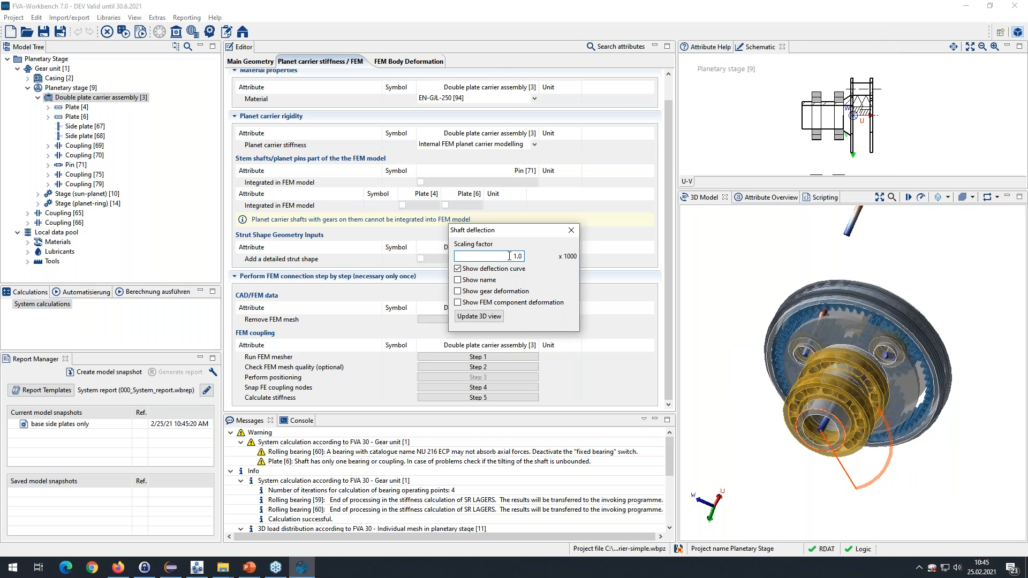
pyautogui.write('0.1')
pyautogui.click(458, 302)
pyautogui.click(479, 316)
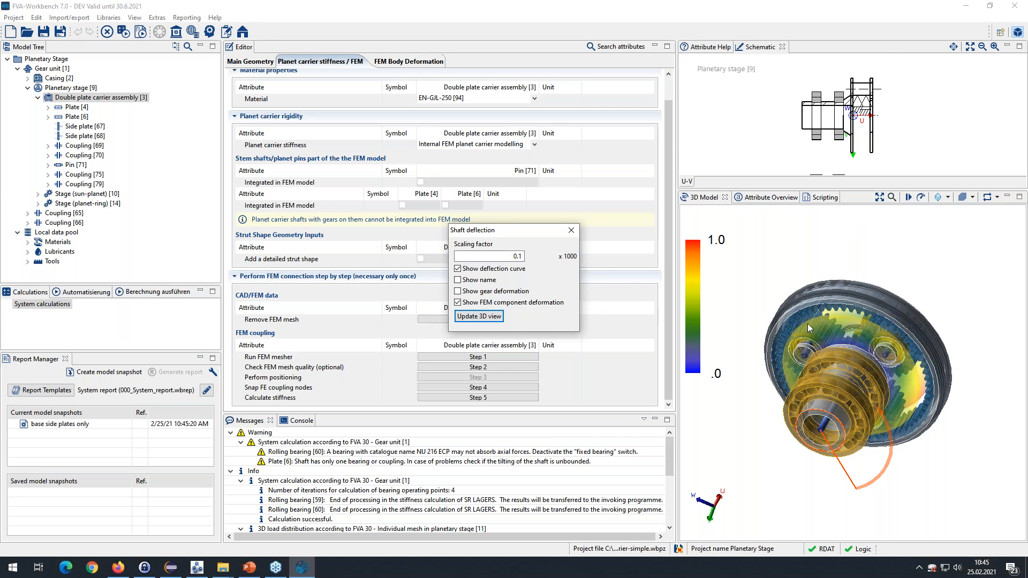
# Step: Isolate the FEM carrier plates in the 3D model by hiding the other components, and represent them as solid with edges
pyautogui.rightClick(839, 332)
pyautogui.click(877, 311)
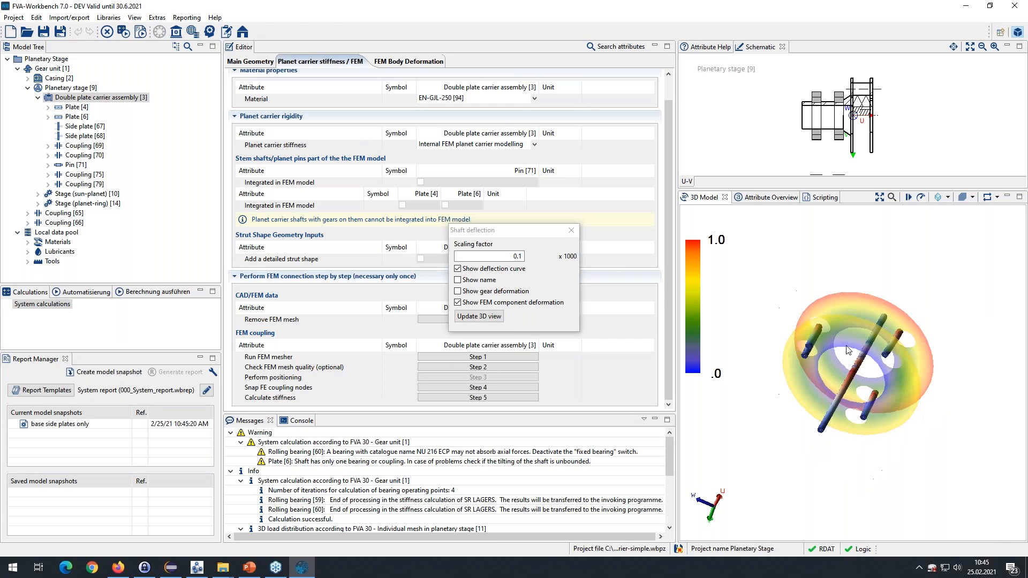
pyautogui.rightClick(838, 324)
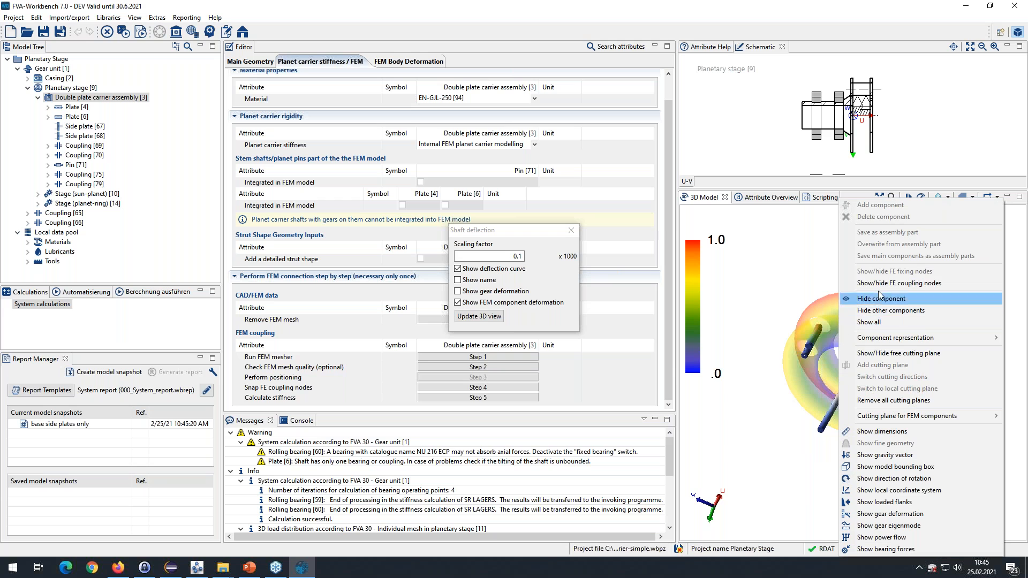
pyautogui.moveTo(883, 337)
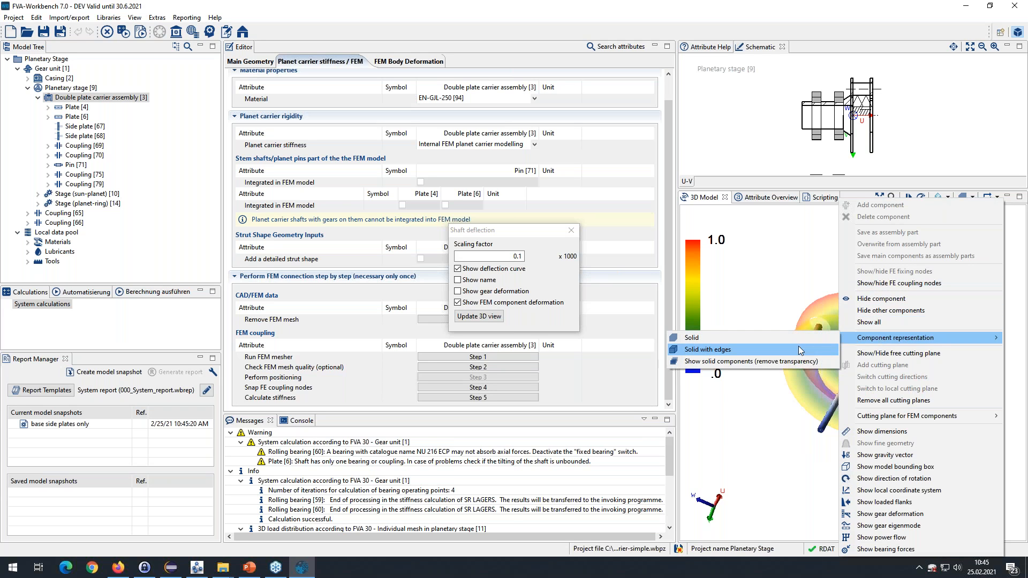
pyautogui.click(731, 351)
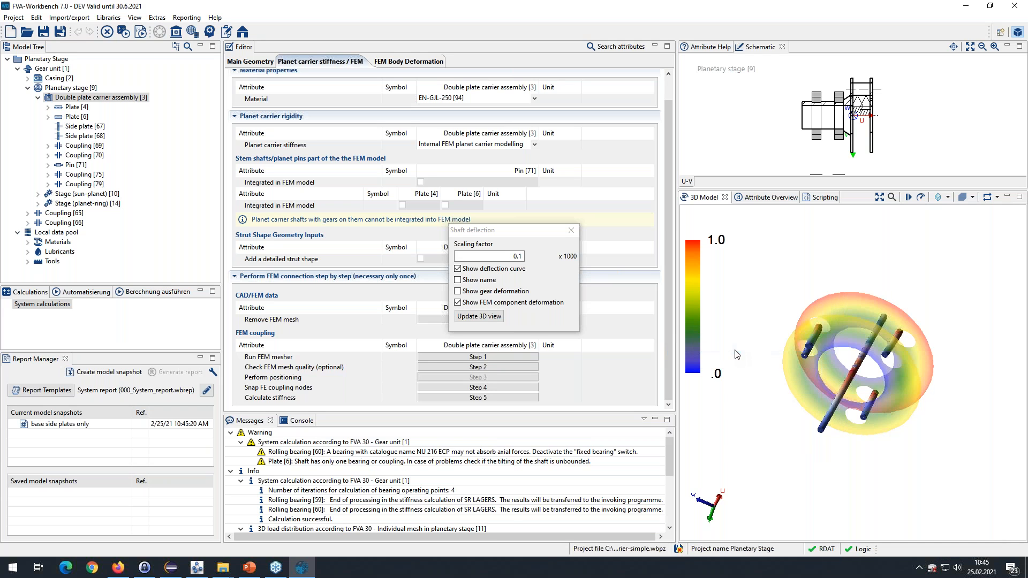
# Step: Turn off the deflection curve and update the carrier plate deformation with scaling factor 0.2, viewed from the side
pyautogui.click(457, 269)
pyautogui.moveTo(792, 385); pyautogui.dragTo(845, 398)
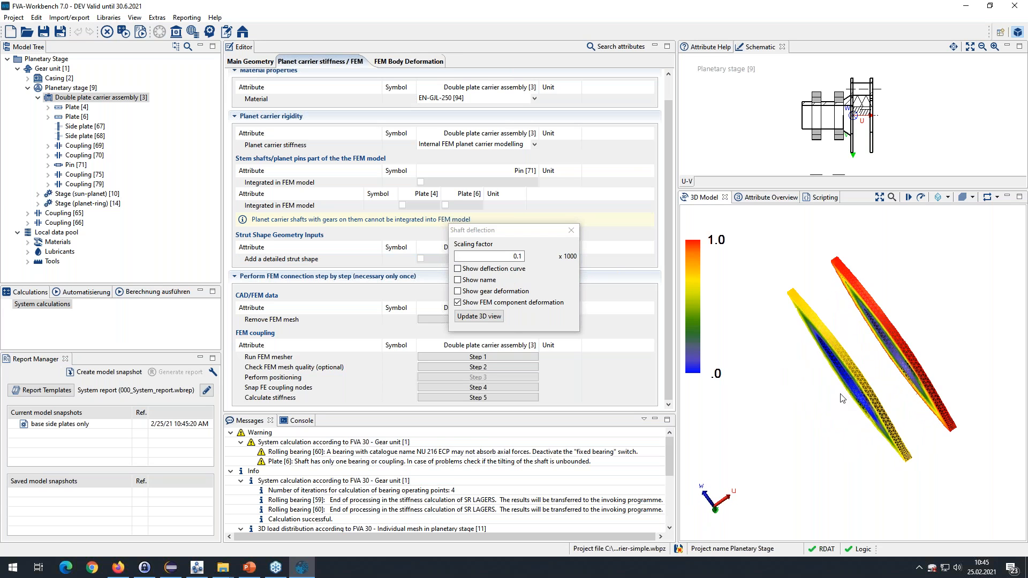
pyautogui.click(517, 256)
pyautogui.write('2')
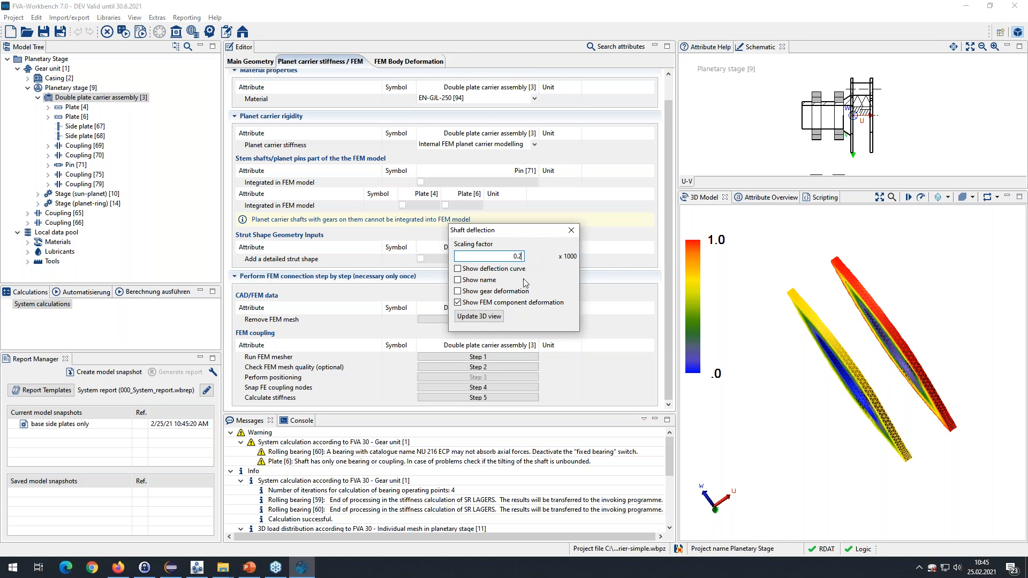
pyautogui.click(484, 315)
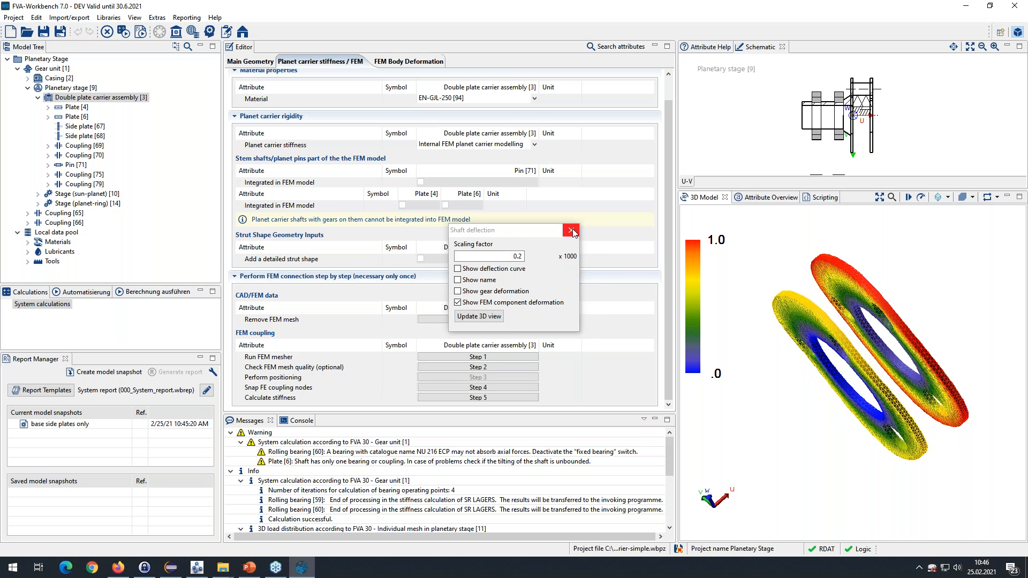
# Step: Close the shaft deflection display and show all gearbox components in the 3D model again
pyautogui.click(572, 231)
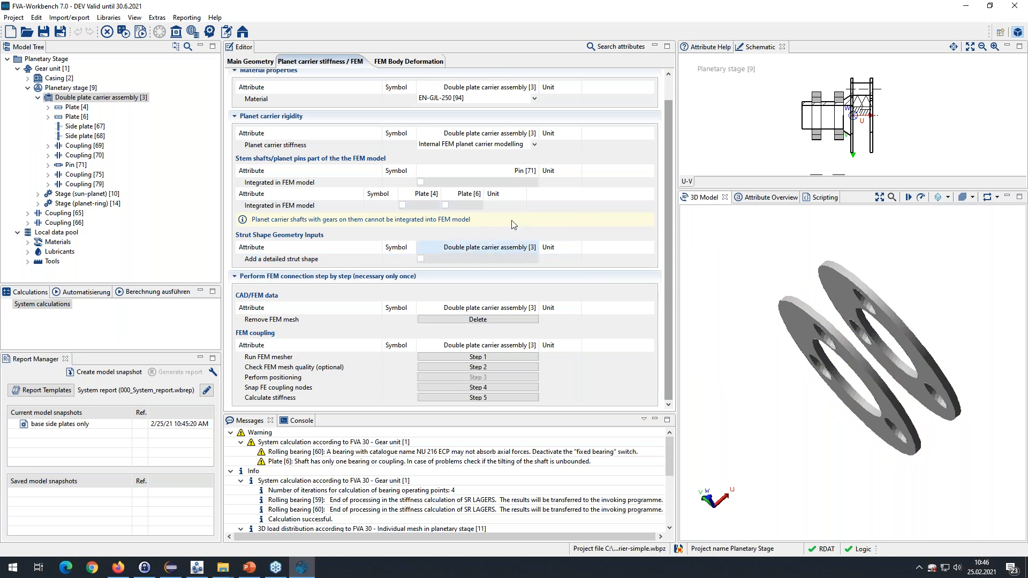
pyautogui.rightClick(736, 307)
pyautogui.click(777, 324)
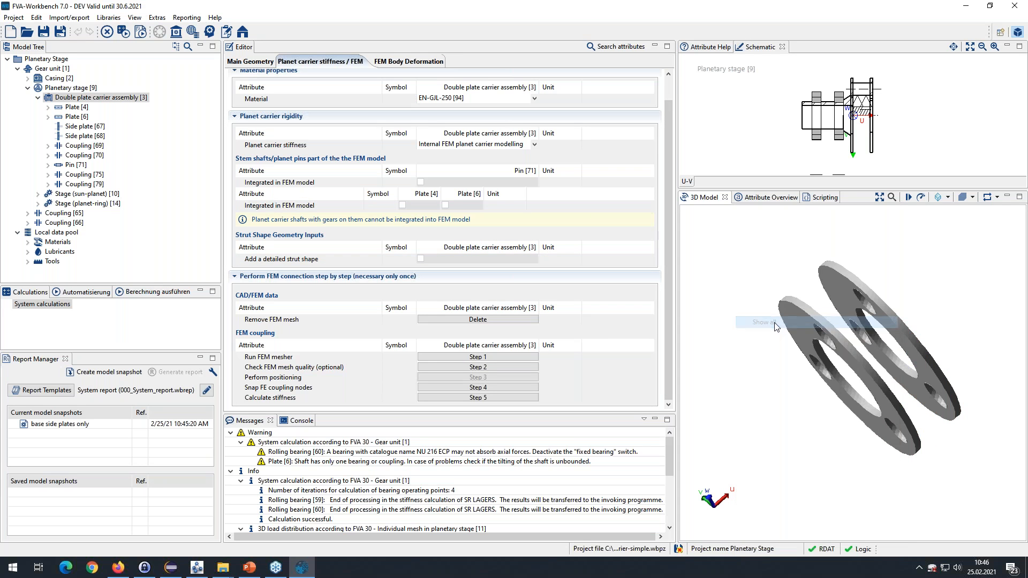
pyautogui.moveTo(736, 367); pyautogui.dragTo(848, 398, button='middle')
# Step: Delete the FEM mesh of Double plate carrier assembly [3]
pyautogui.moveTo(668, 261); pyautogui.dragTo(605, 335)
pyautogui.click(475, 321)
pyautogui.click(550, 292)
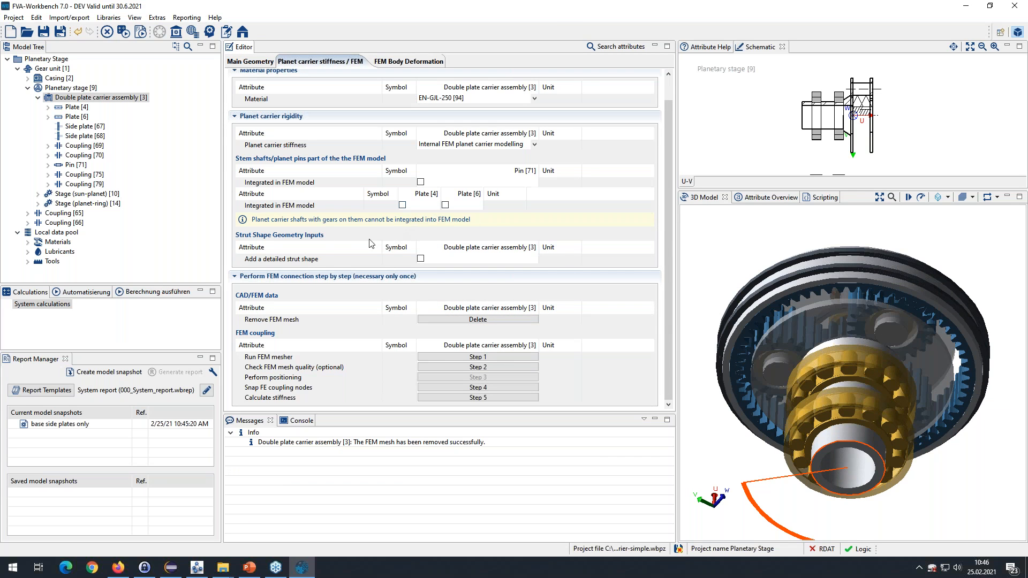
# Step: Add a detailed strut shape to the double plate carrier and review its geometry inputs alongside the 3D model
pyautogui.click(421, 258)
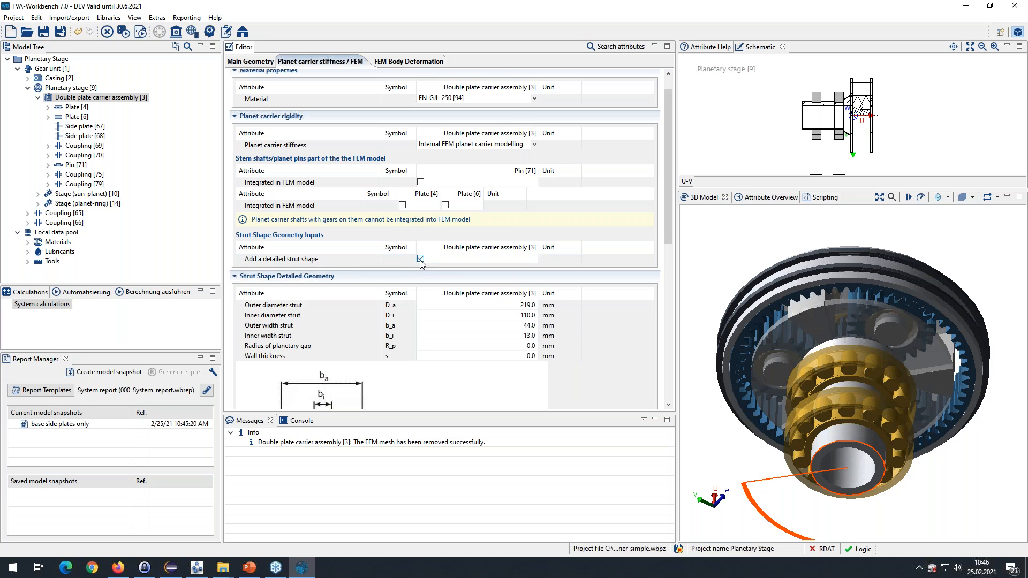
pyautogui.moveTo(666, 221); pyautogui.dragTo(669, 300)
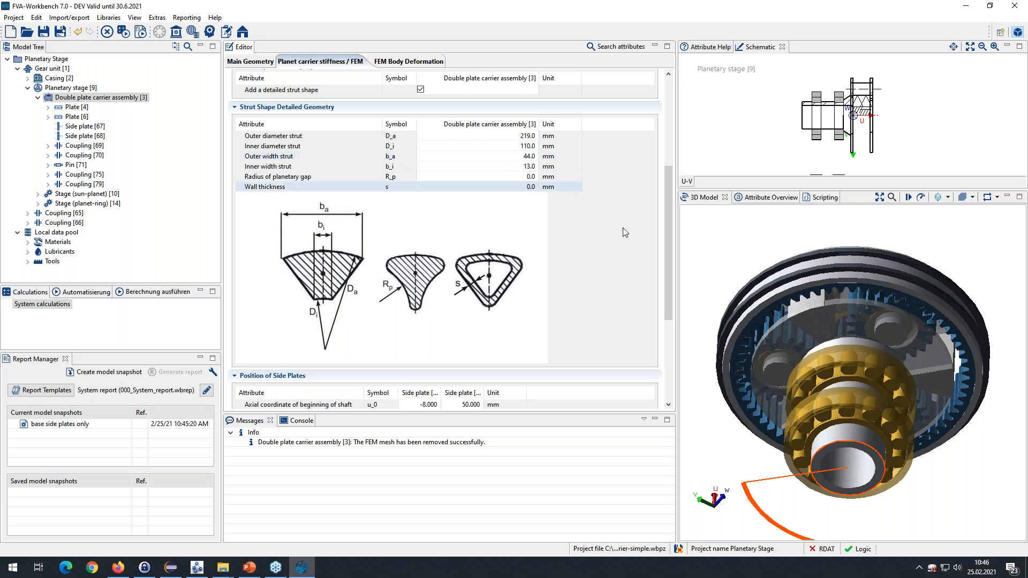
pyautogui.moveTo(744, 375); pyautogui.dragTo(852, 374)
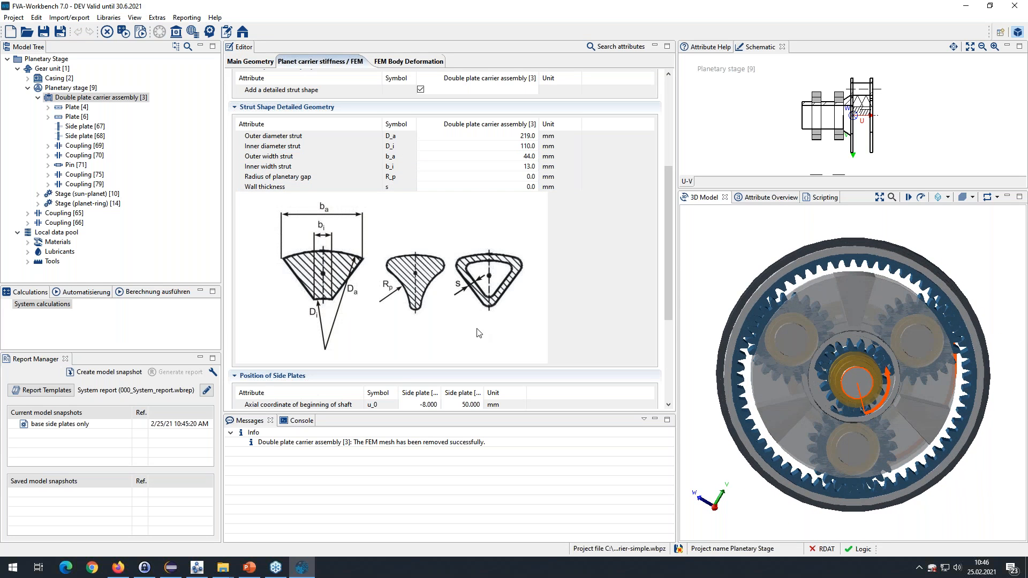
pyautogui.click(530, 146)
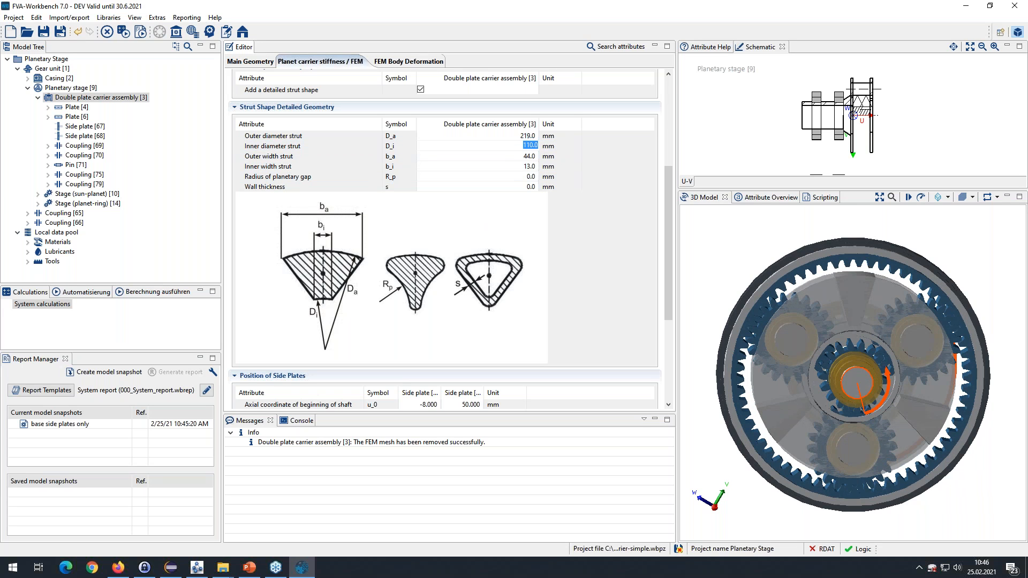
# Step: Set the number of planets of Planetary stage [9] to 4 and view the carrier's struts between the planets
pyautogui.click(68, 89)
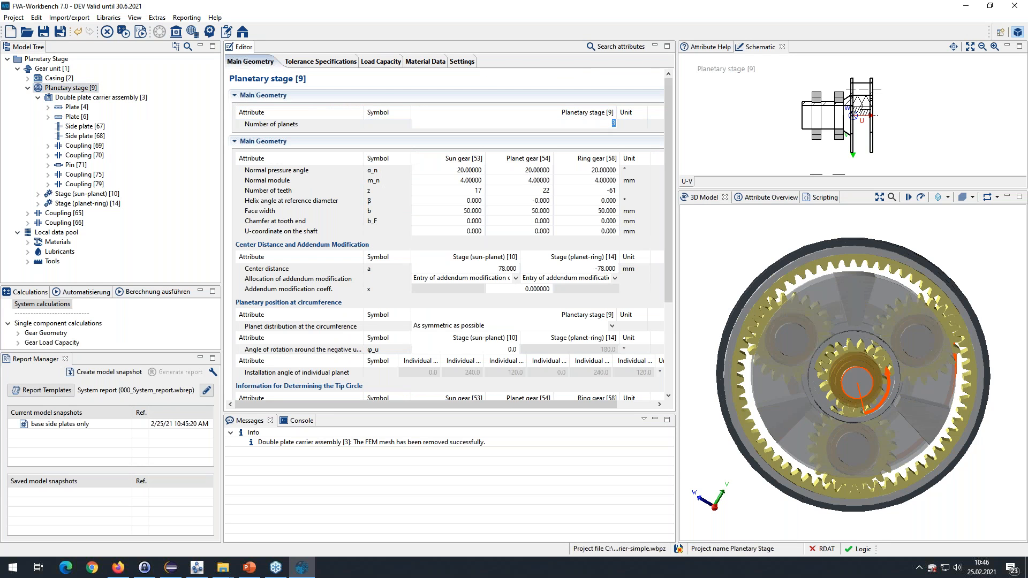
pyautogui.press('Return')
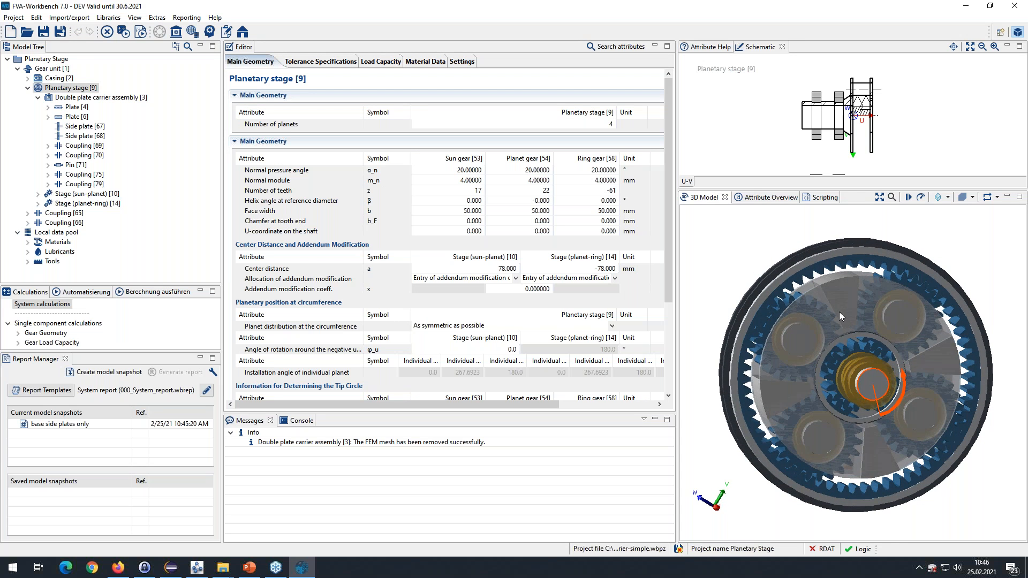
pyautogui.click(75, 98)
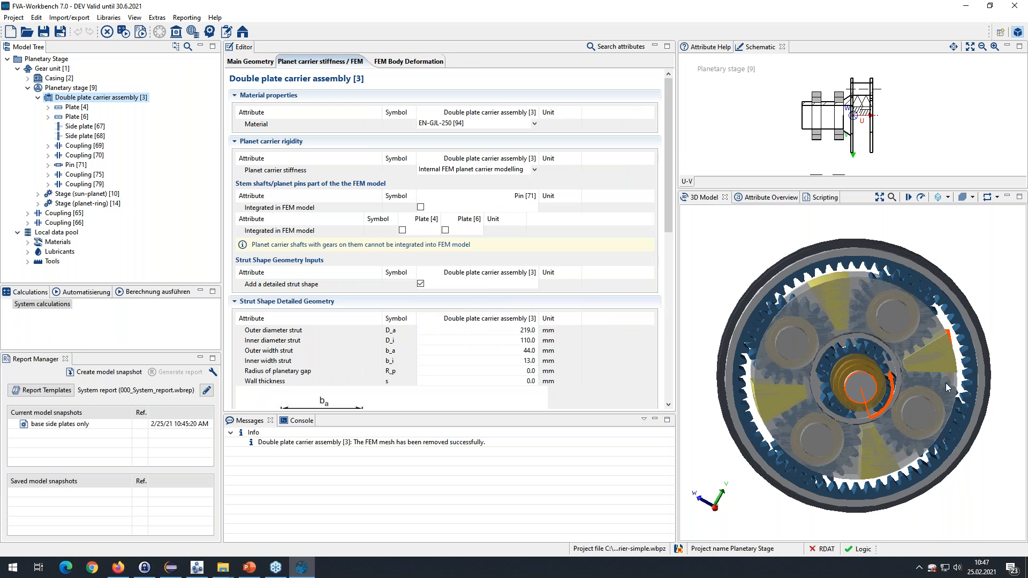
pyautogui.moveTo(929, 398); pyautogui.dragTo(834, 301)
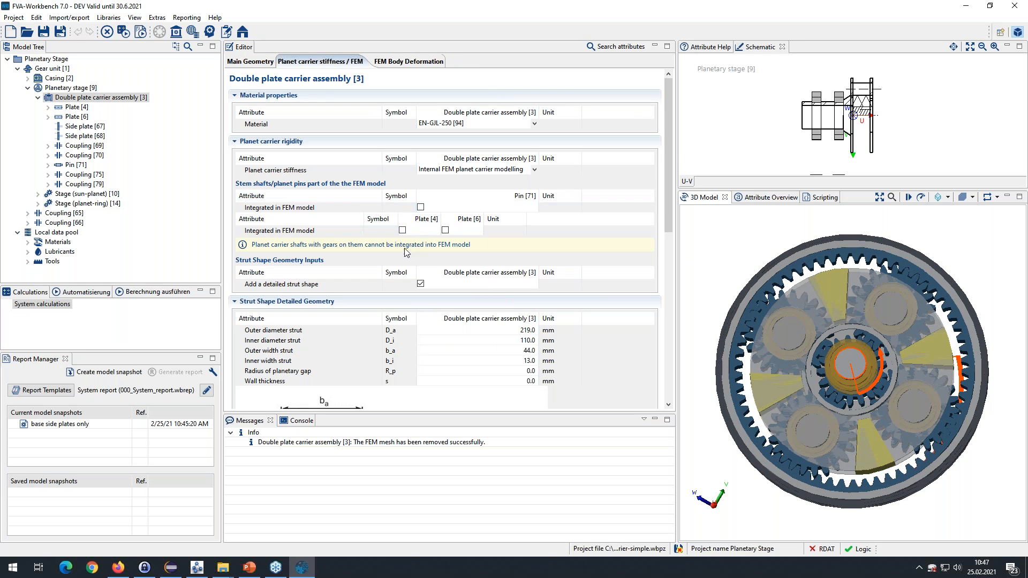
# Step: Set the carrier strut's inner diameter to 160 mm and its outer width to 65 mm
pyautogui.scroll(-3, 670, 208)
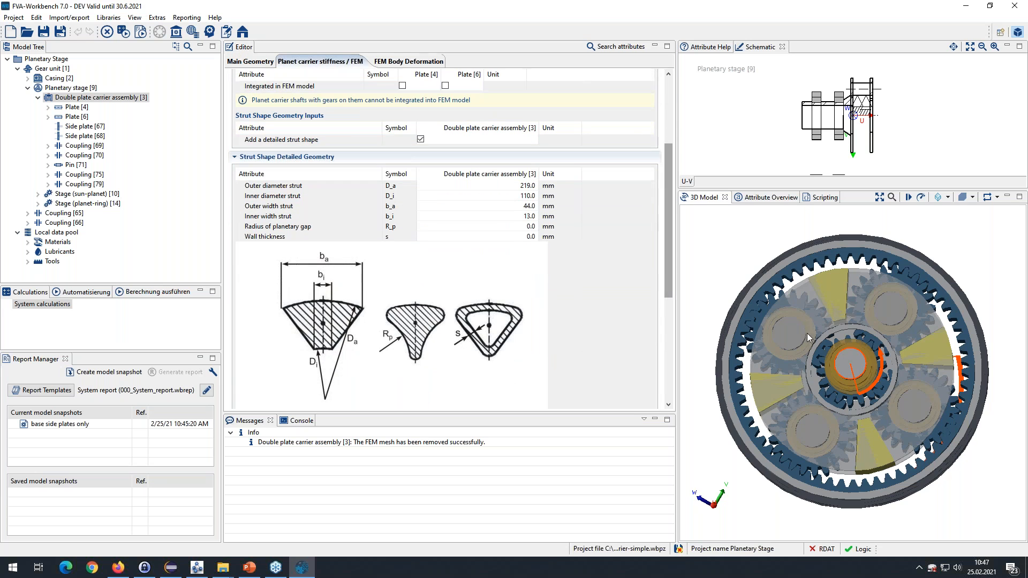
pyautogui.scroll(4, 827, 342)
pyautogui.scroll(3, 847, 331)
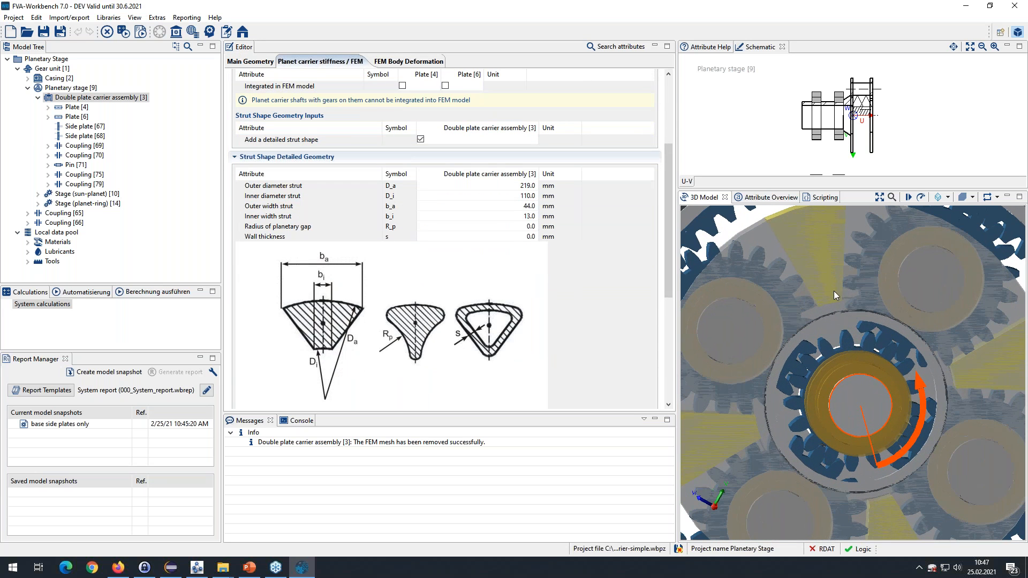
pyautogui.click(514, 196)
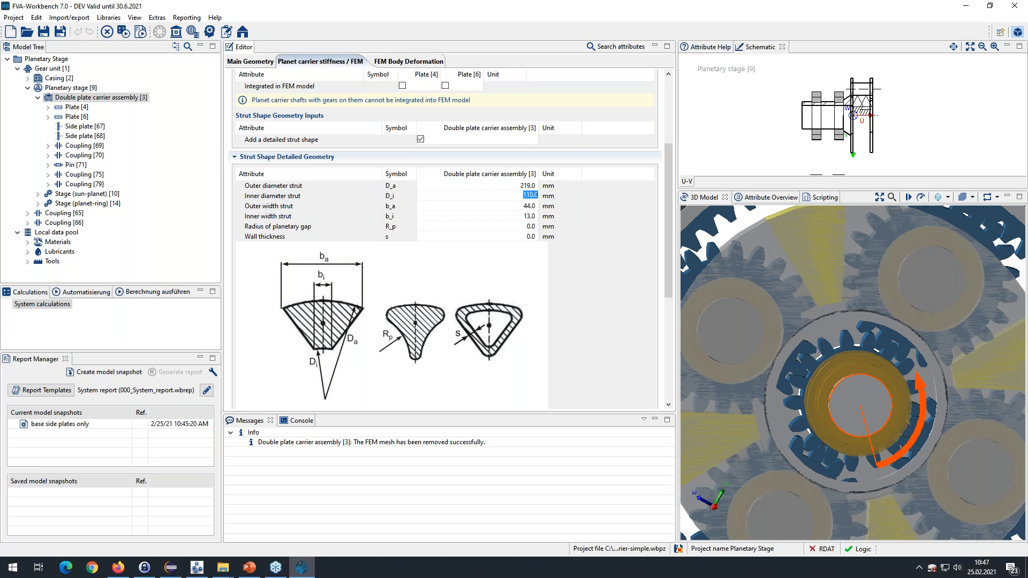
pyautogui.write('160')
pyautogui.press('Tab')
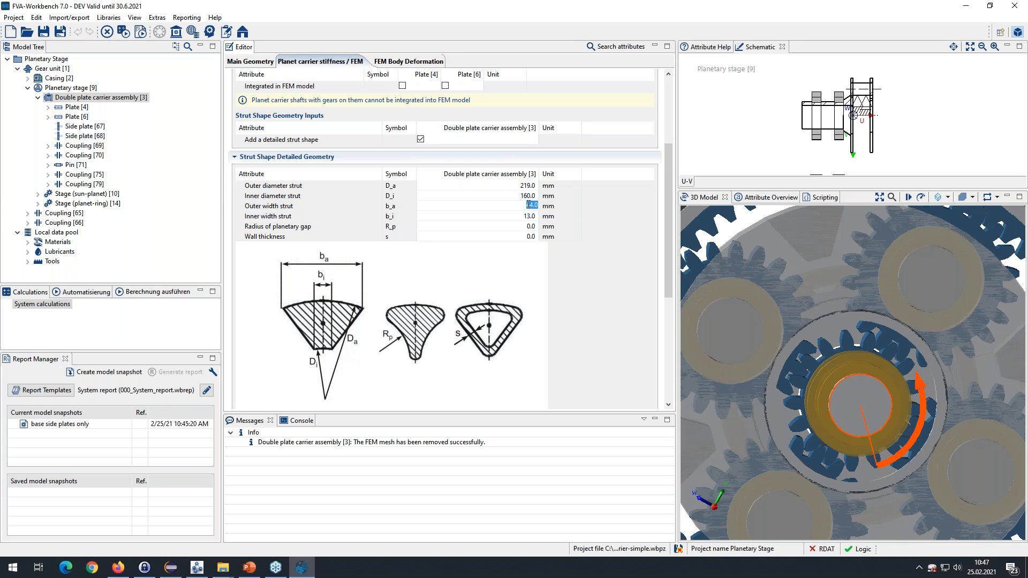
pyautogui.write('65')
pyautogui.press('Return')
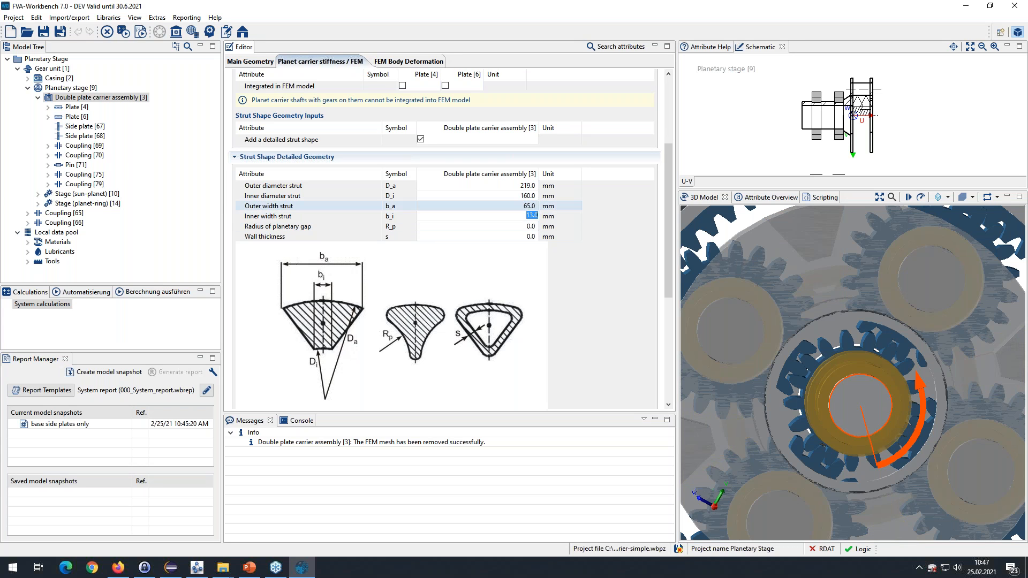
pyautogui.moveTo(760, 314); pyautogui.dragTo(821, 338)
pyautogui.scroll(-2, 836, 362)
# Step: Open the FEM mesher for the double plate carrier, inspect the strut geometry from several sides, and leave without meshing
pyautogui.moveTo(670, 197); pyautogui.dragTo(681, 295)
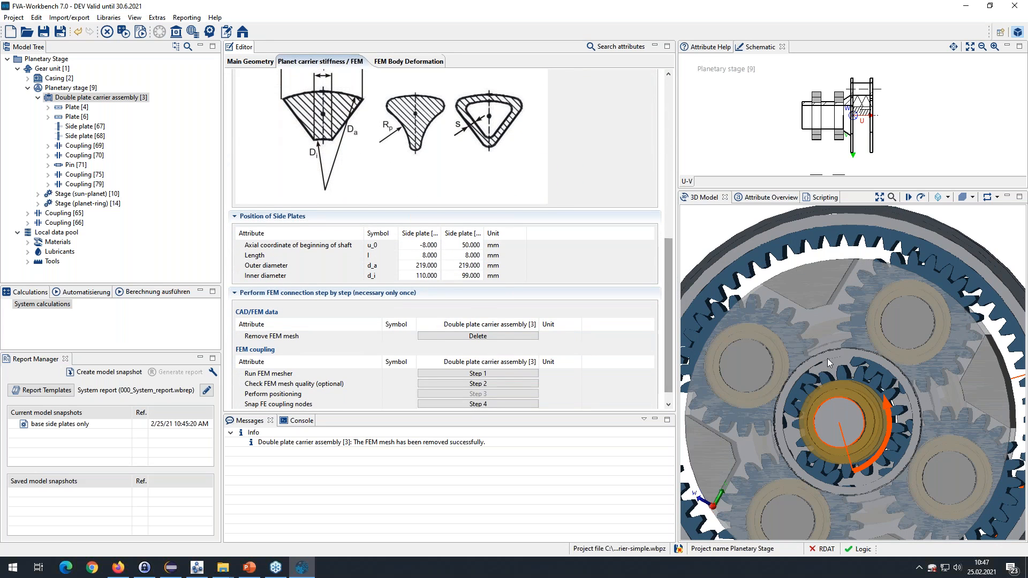
pyautogui.click(477, 374)
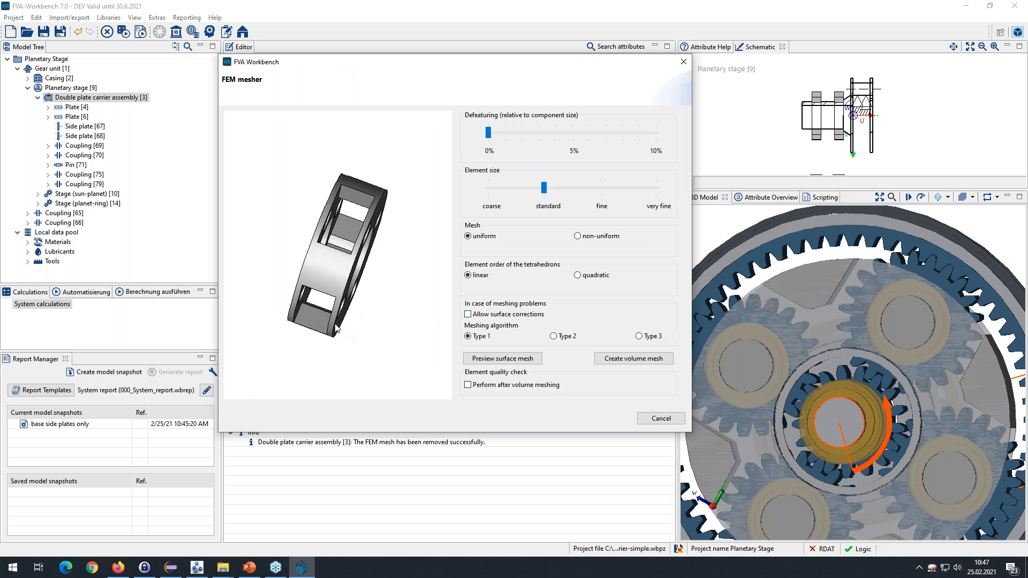
pyautogui.moveTo(378, 278); pyautogui.dragTo(396, 286)
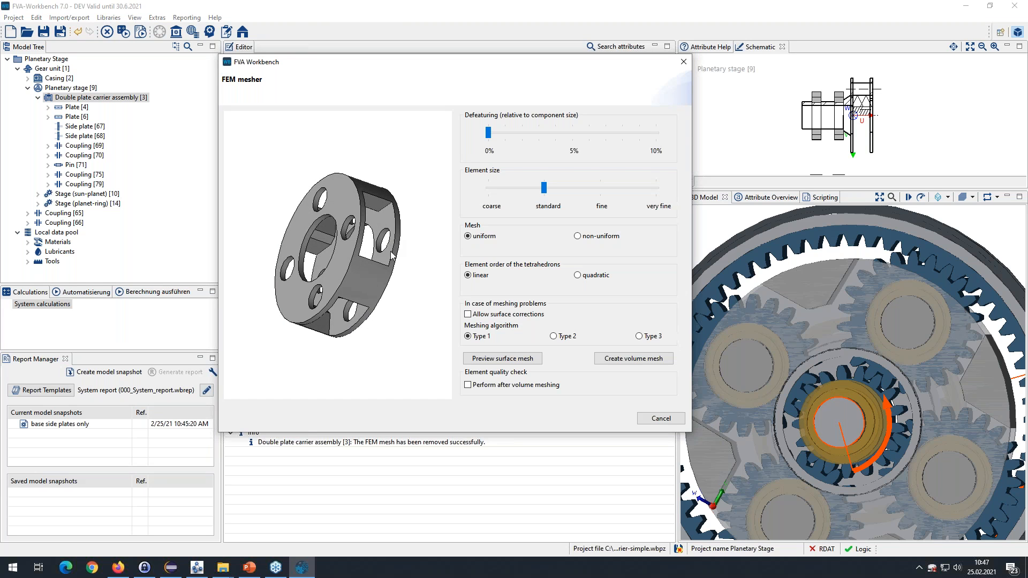
pyautogui.moveTo(394, 250); pyautogui.dragTo(364, 205)
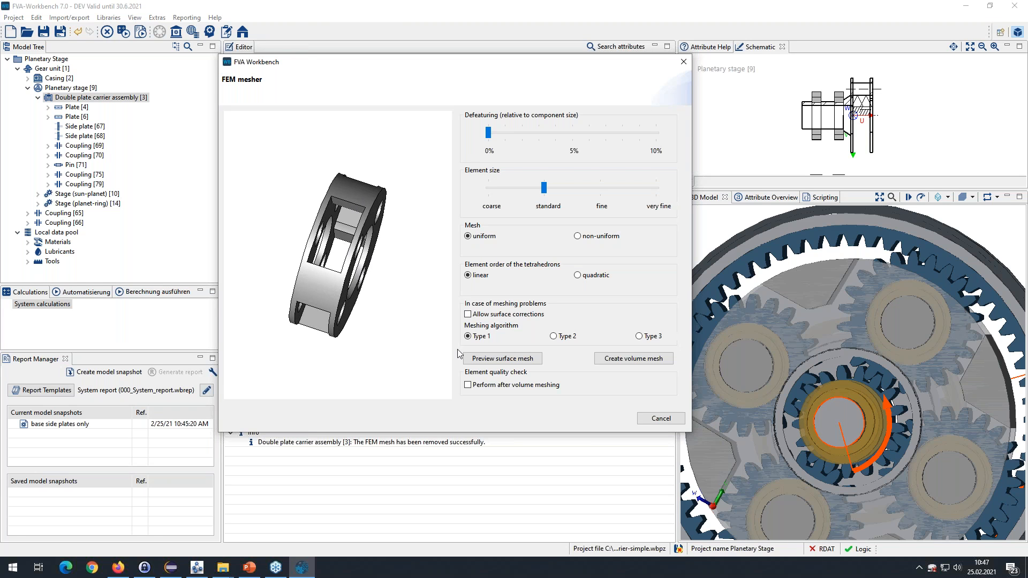
pyautogui.click(661, 418)
pyautogui.moveTo(670, 329); pyautogui.dragTo(670, 290)
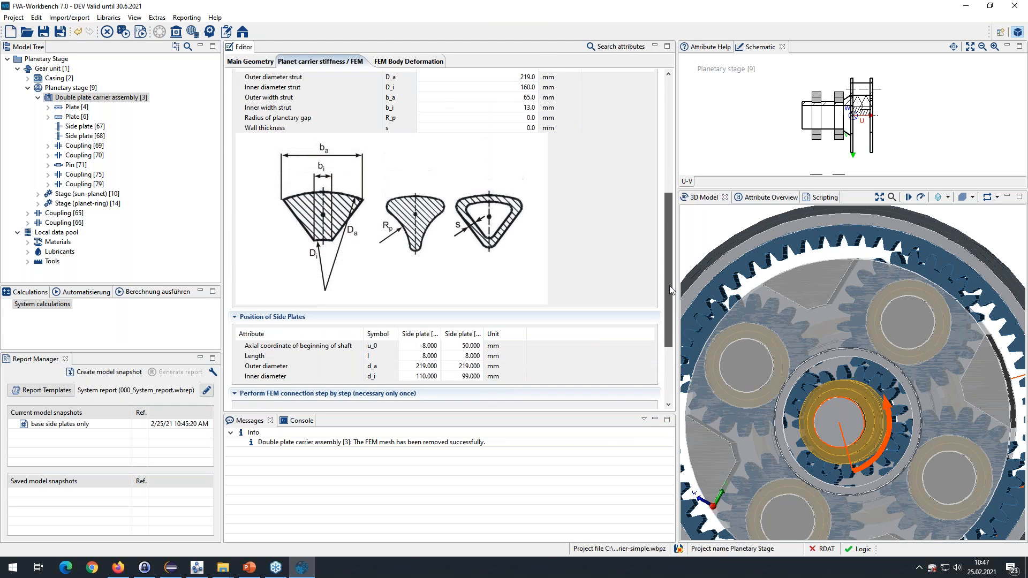
# Step: Set the strut's radius of planetary gap to 50 mm and inspect the strut shape between the planets in 3D
pyautogui.scroll(3, 401, 271)
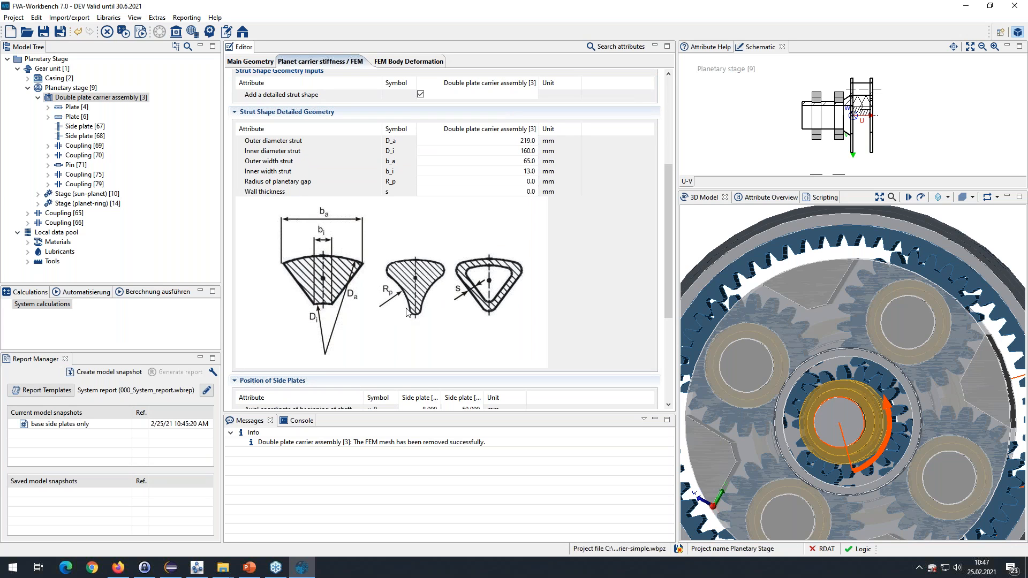
pyautogui.click(530, 181)
pyautogui.write('50')
pyautogui.press('Return')
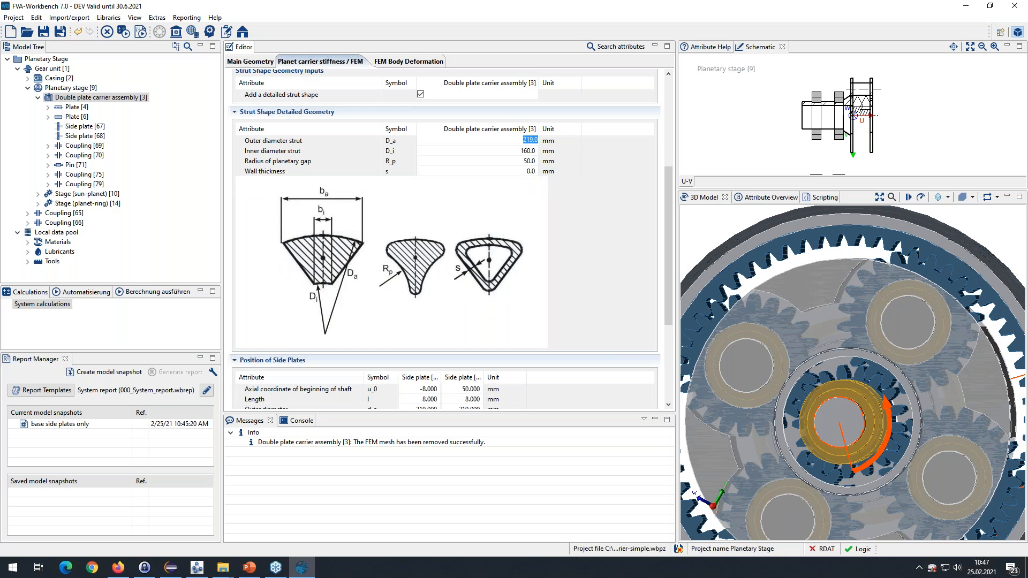
pyautogui.click(763, 288)
pyautogui.scroll(5, 771, 290)
pyautogui.moveTo(818, 327); pyautogui.dragTo(853, 376, button='middle')
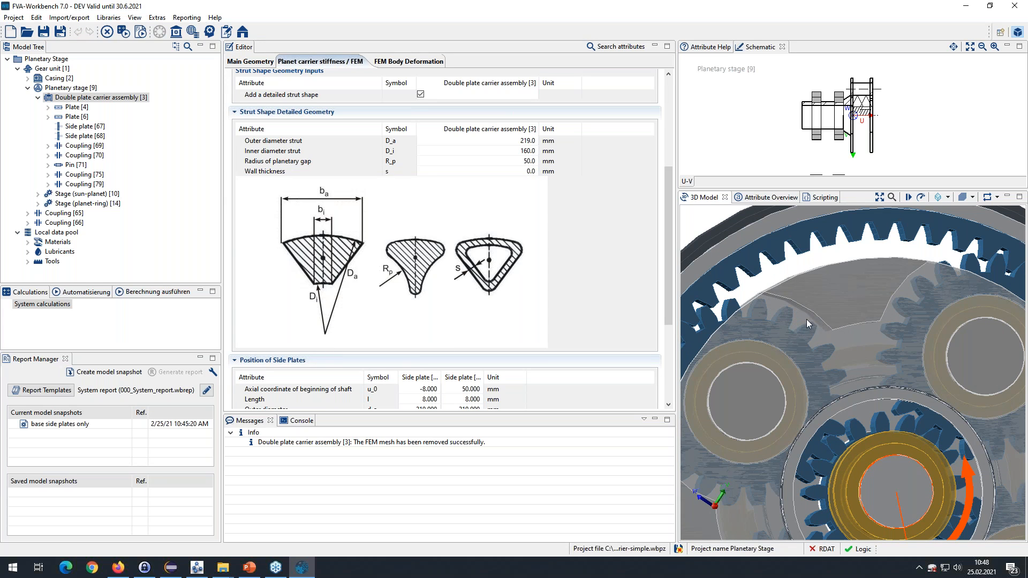
pyautogui.moveTo(801, 338)
pyautogui.mouseDown()
pyautogui.moveTo(790, 334)
pyautogui.moveTo(802, 353)
pyautogui.mouseUp()
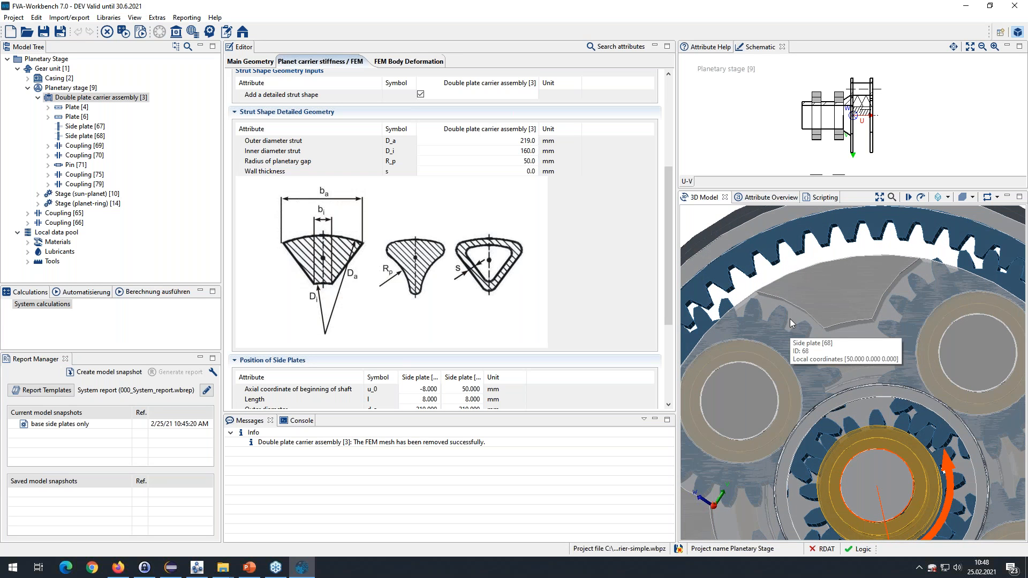
pyautogui.moveTo(810, 320); pyautogui.dragTo(818, 332)
# Step: Set the strut's radius of planetary gap to 51 mm
pyautogui.doubleClick(529, 161)
pyautogui.write('51')
pyautogui.press('Tab')
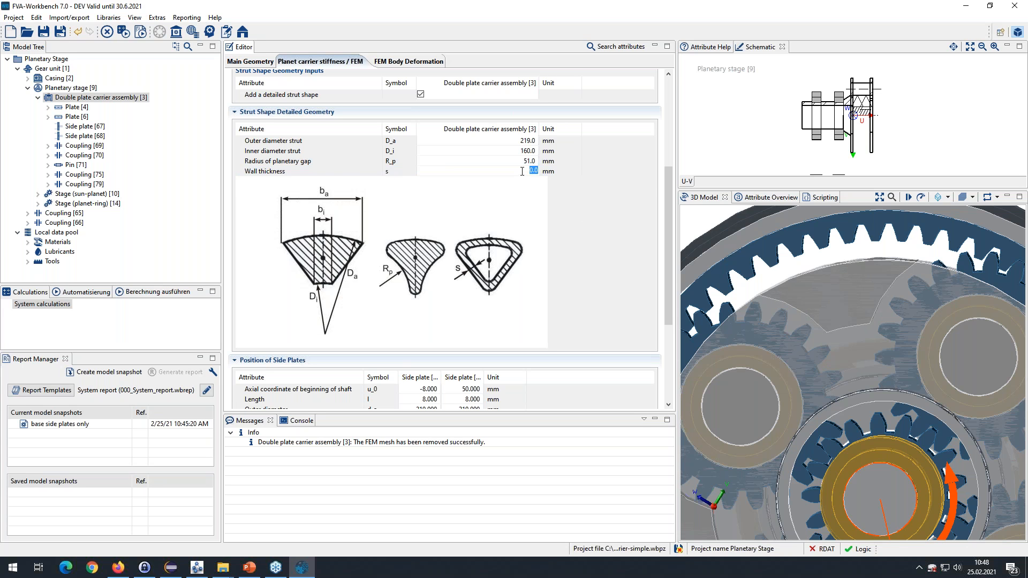
# Step: Give the struts a 10 mm wall thickness and extend the strut opening through both side plates
pyautogui.press('Return')
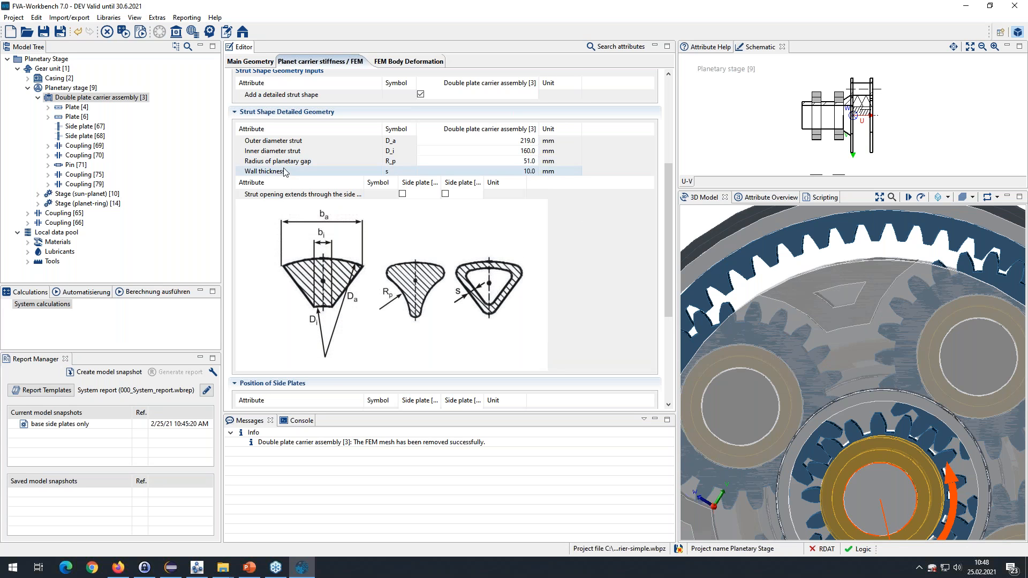
pyautogui.moveTo(847, 293); pyautogui.dragTo(844, 305)
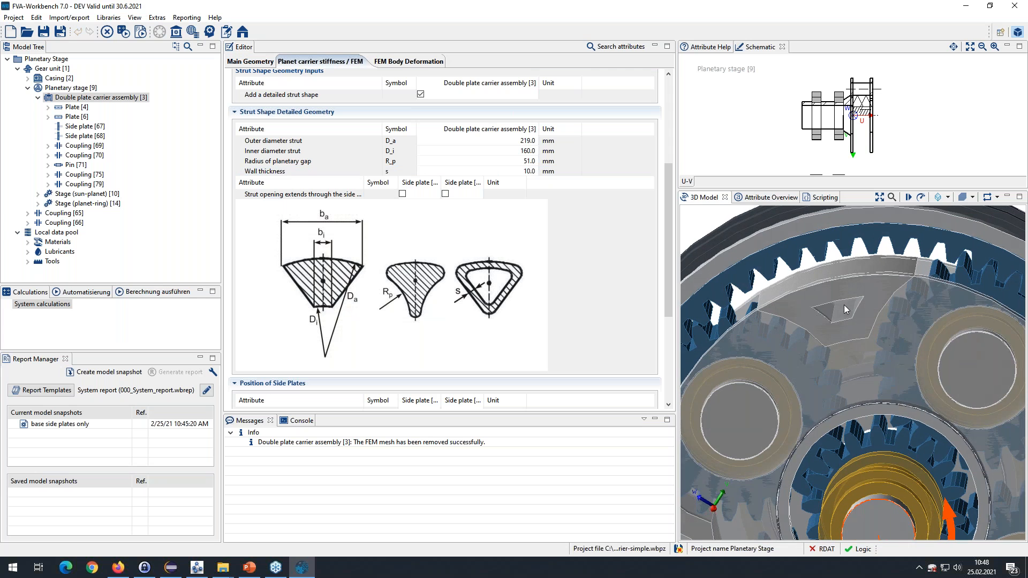
pyautogui.click(402, 194)
pyautogui.click(445, 193)
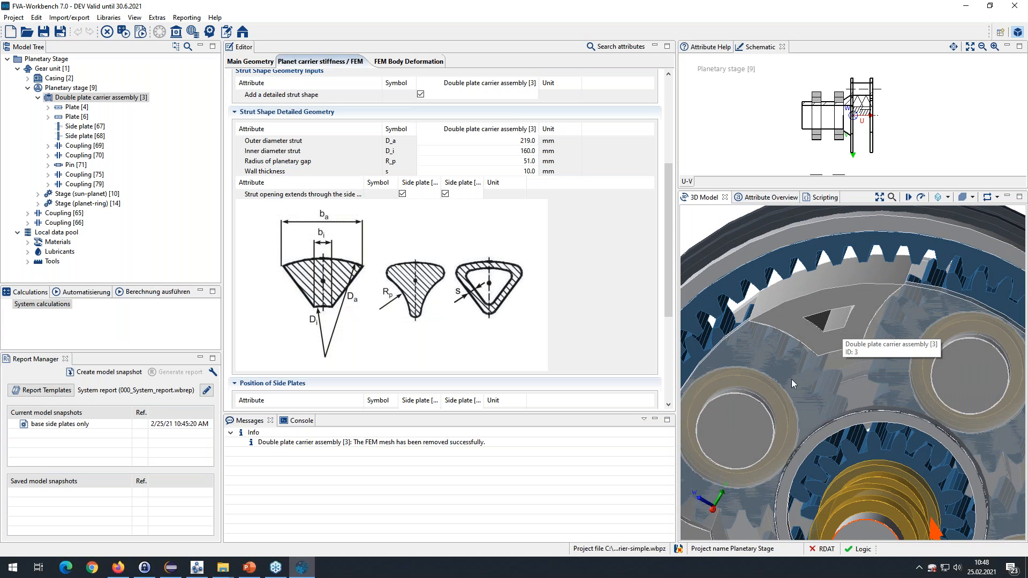
# Step: Remove the strut openings from both side plates and reset the strut's wall thickness to 0 mm
pyautogui.click(445, 194)
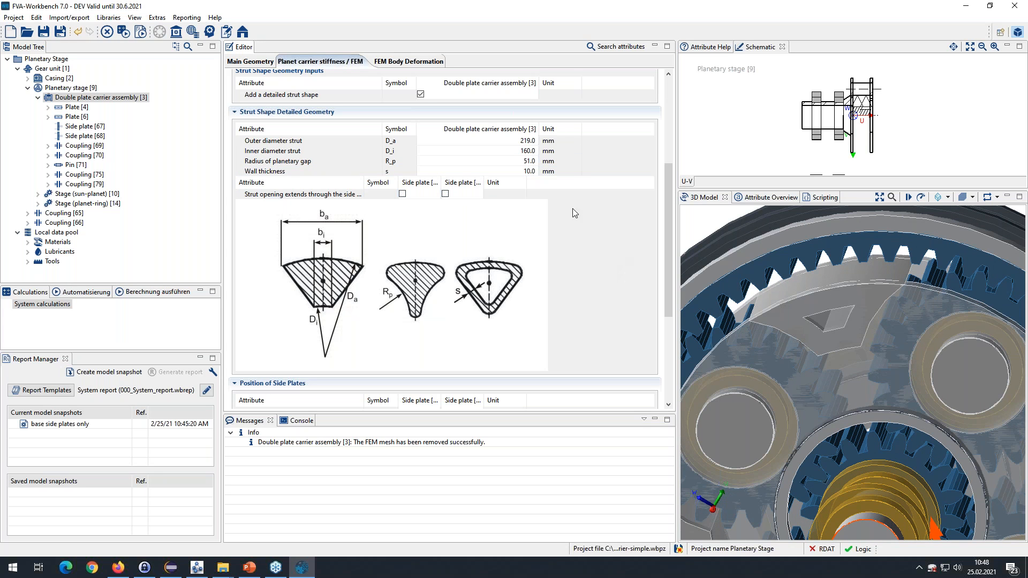
pyautogui.click(531, 170)
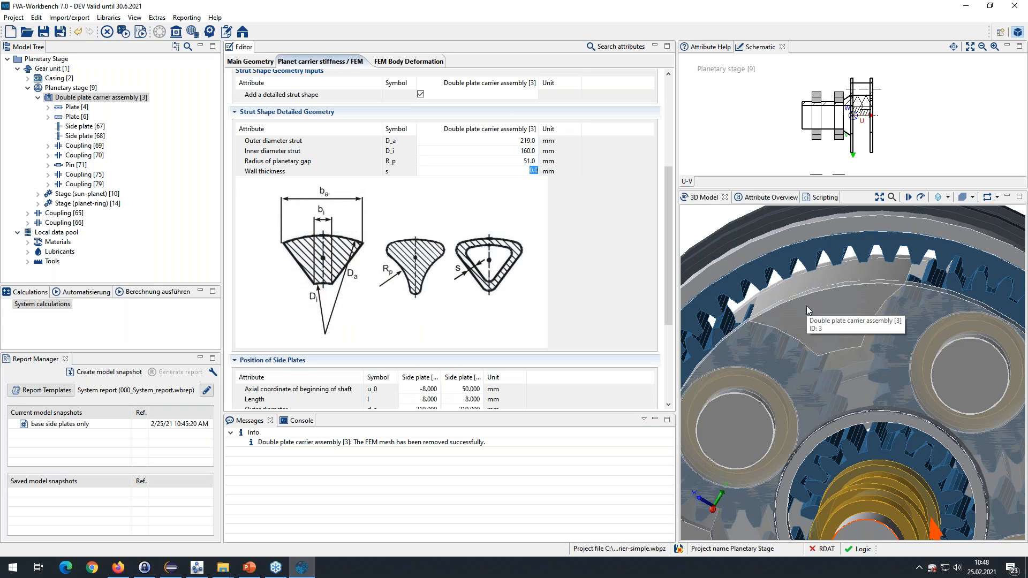
# Step: Create a uniform, linear volume mesh of the double plate carrier in the FEM mesher with standard element size
pyautogui.moveTo(669, 248); pyautogui.dragTo(672, 351)
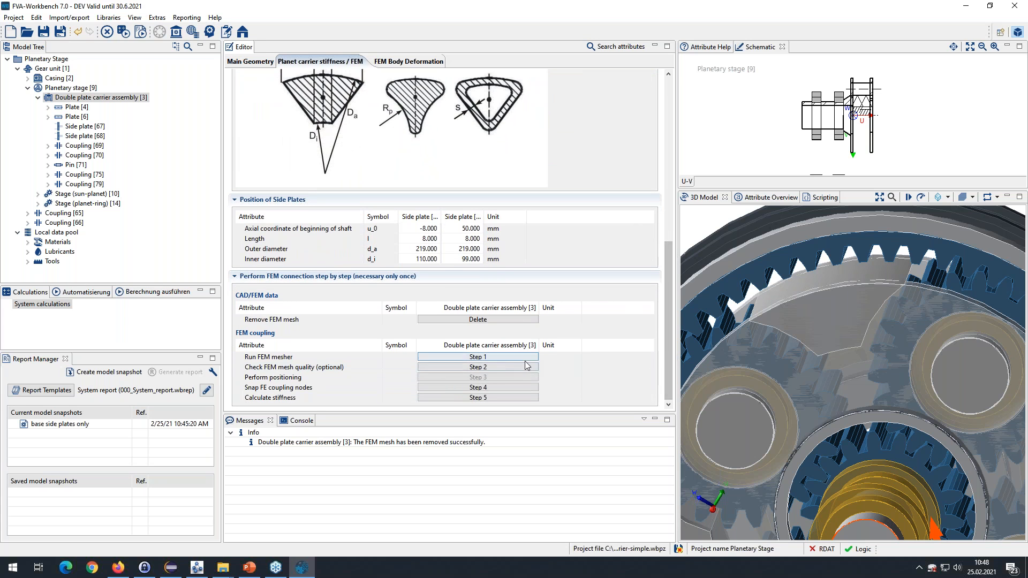
pyautogui.click(469, 387)
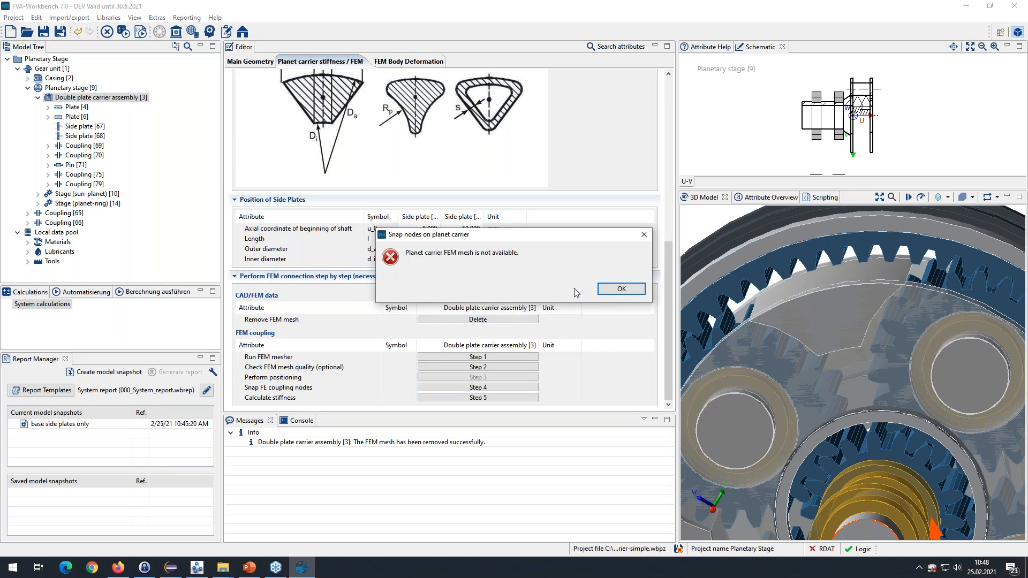
pyautogui.click(615, 289)
pyautogui.click(478, 358)
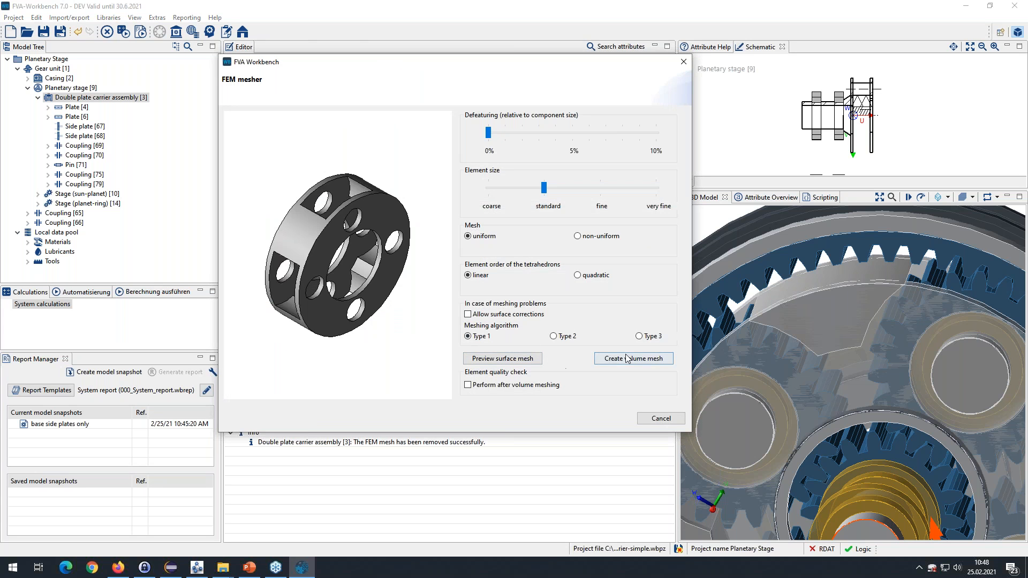
pyautogui.click(629, 359)
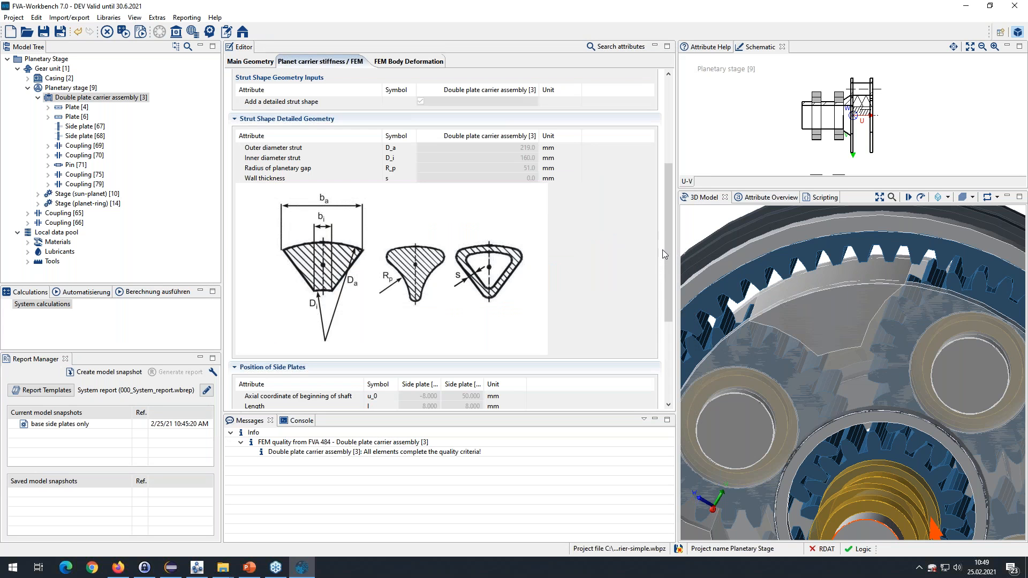
# Step: Snap the carrier's FE coupling nodes automatically, using 0.1 % axial and radial tolerances for all components
pyautogui.scroll(-5, 668, 304)
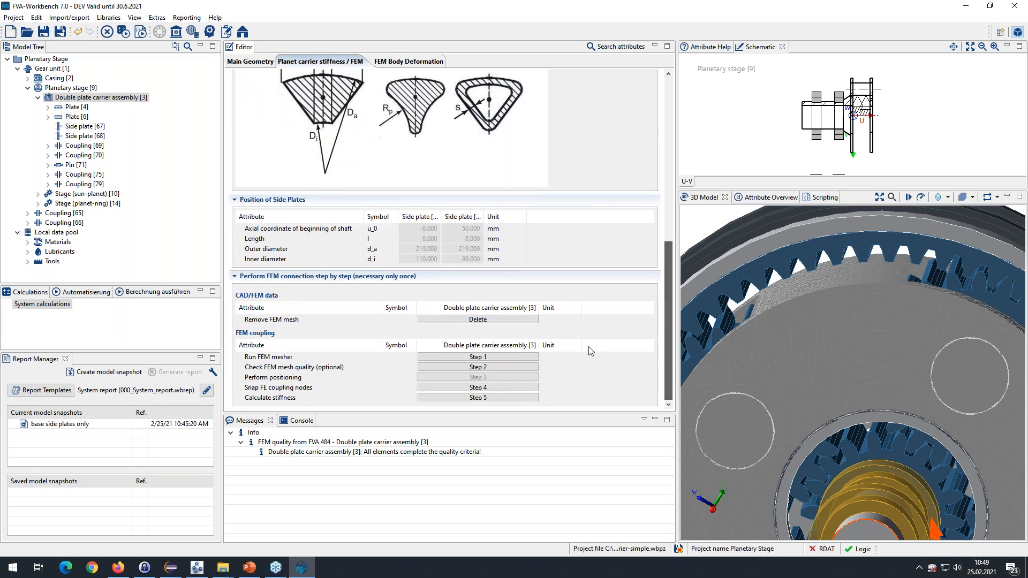
pyautogui.click(461, 387)
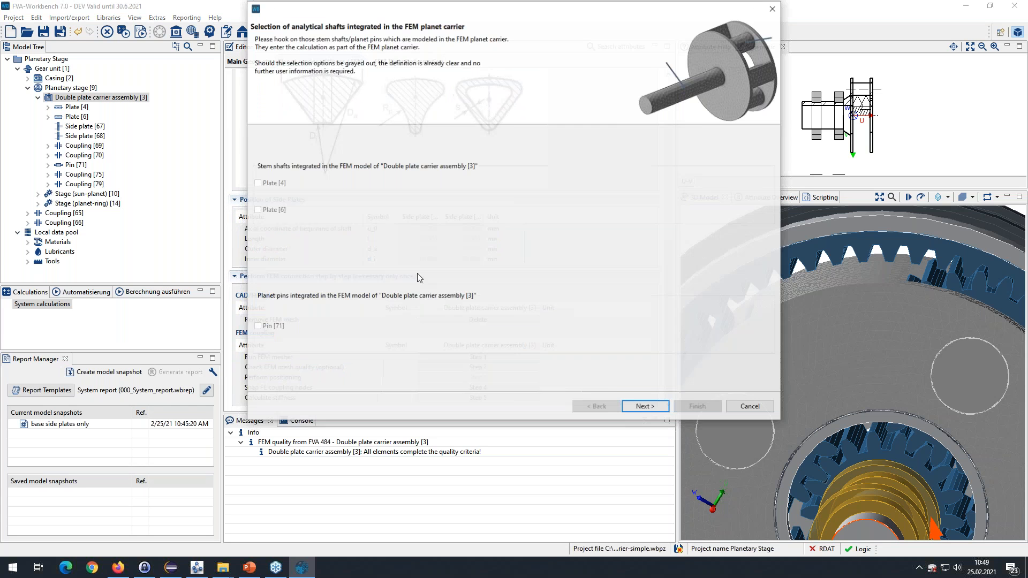
pyautogui.click(646, 407)
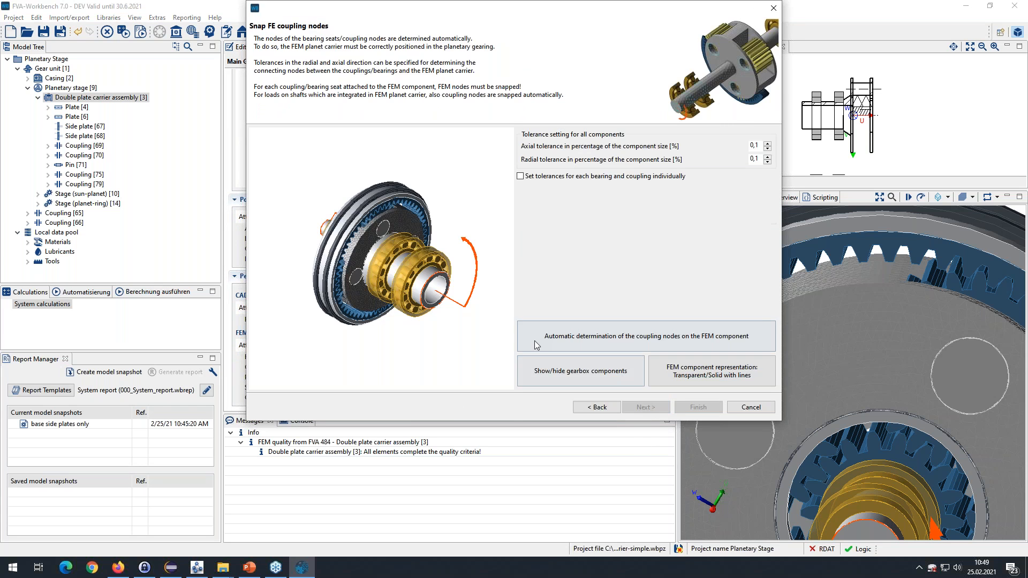
pyautogui.click(563, 350)
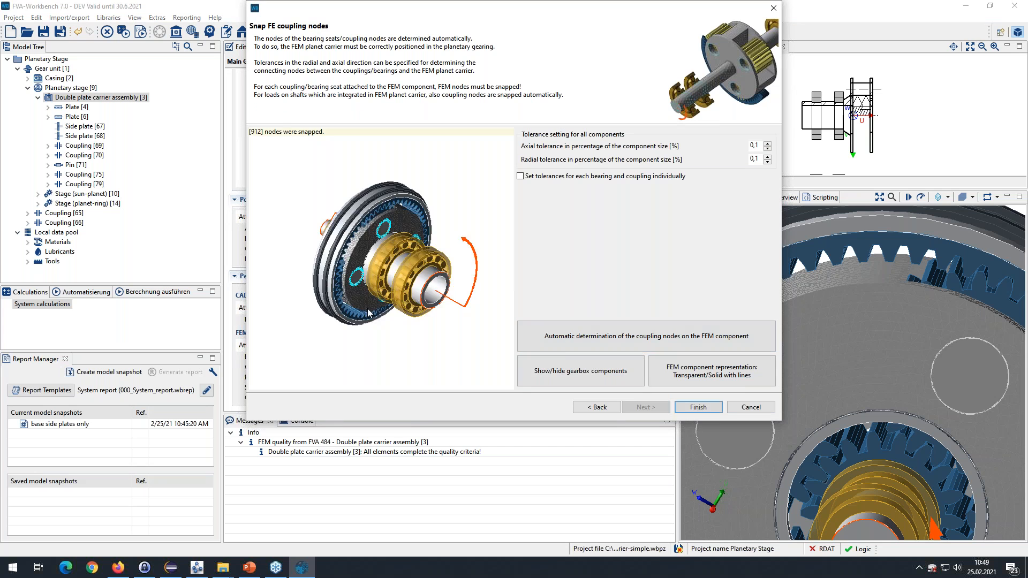
# Step: Hide the gearbox components to inspect the snapped nodes on the meshed carrier, and finish the node snapping
pyautogui.click(556, 371)
pyautogui.moveTo(340, 313); pyautogui.dragTo(289, 312)
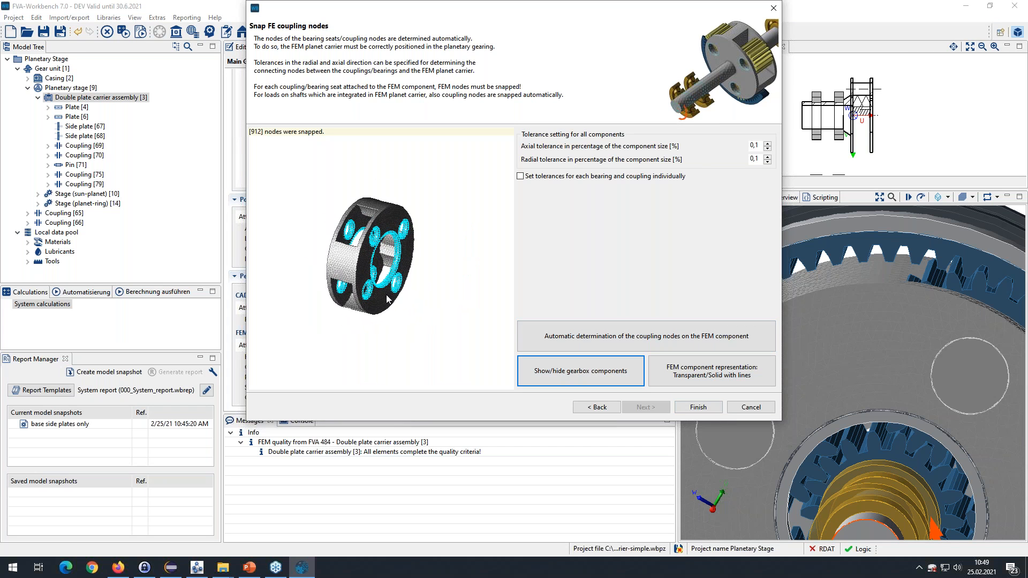
pyautogui.scroll(5, 396, 287)
pyautogui.moveTo(396, 287); pyautogui.dragTo(406, 289, button='middle')
pyautogui.moveTo(406, 292); pyautogui.dragTo(378, 252)
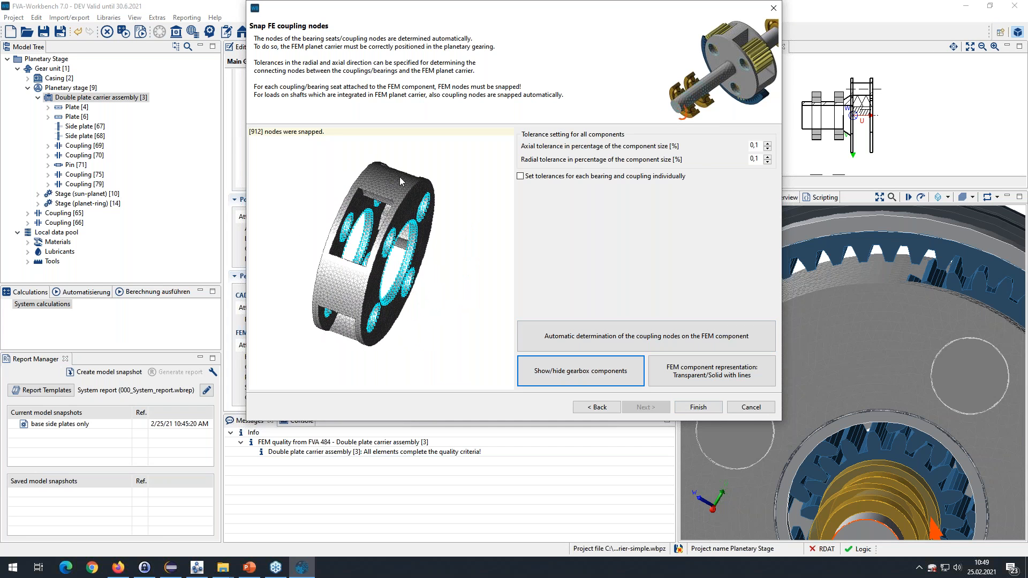
pyautogui.click(697, 406)
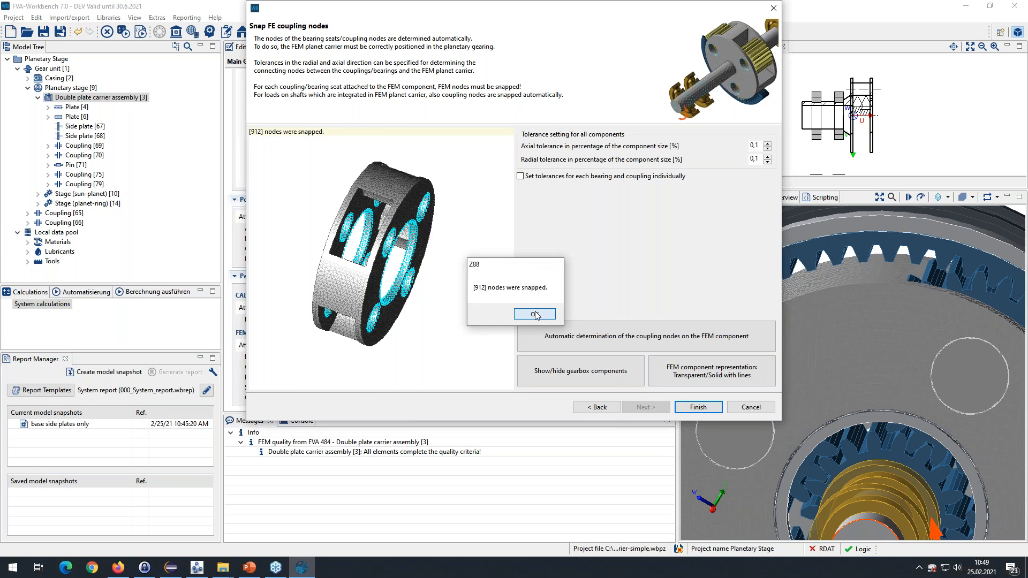
pyautogui.click(535, 315)
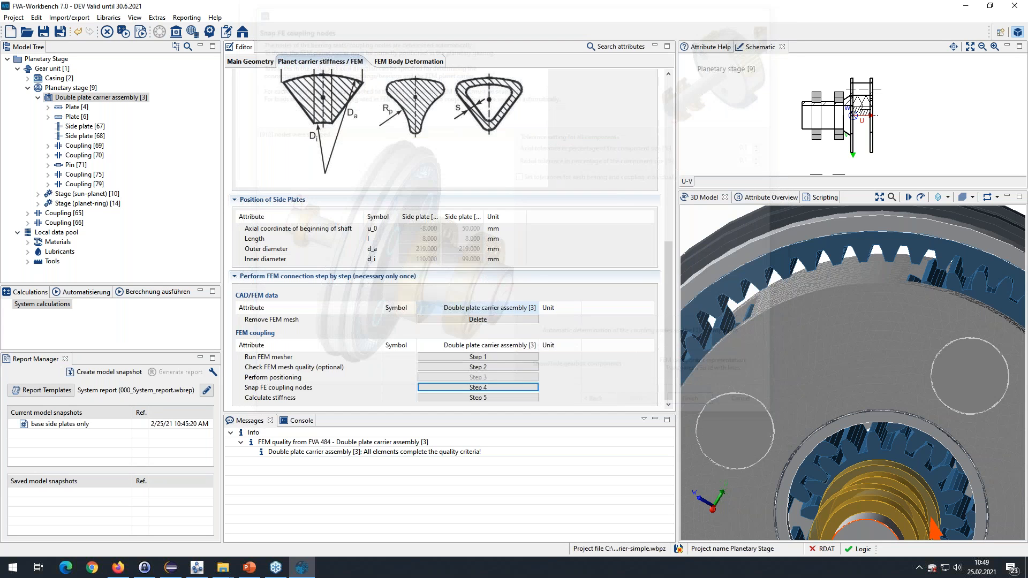
# Step: Calculate the double plate carrier's FEM stiffness and run the system calculation
pyautogui.click(471, 398)
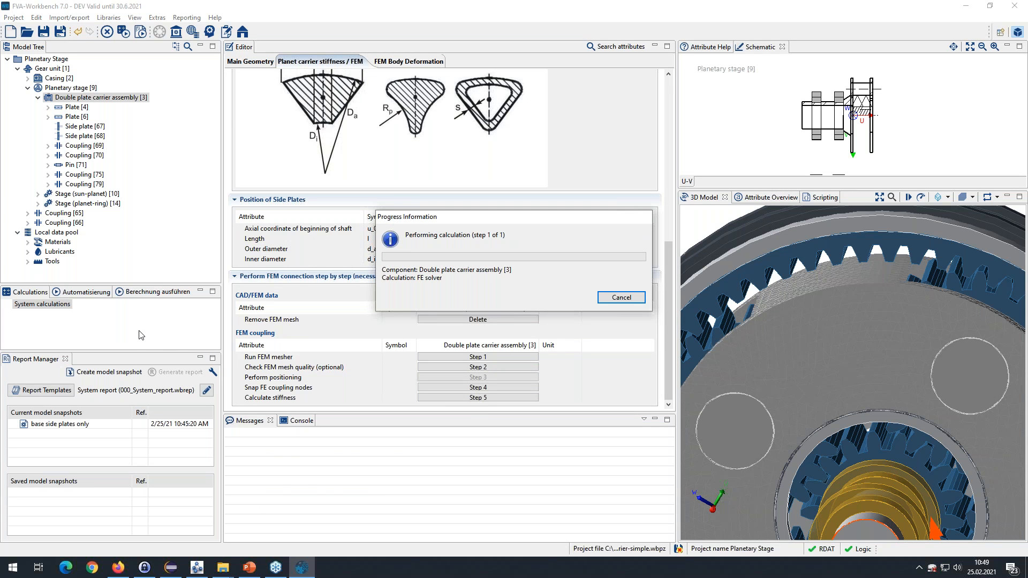
pyautogui.click(132, 293)
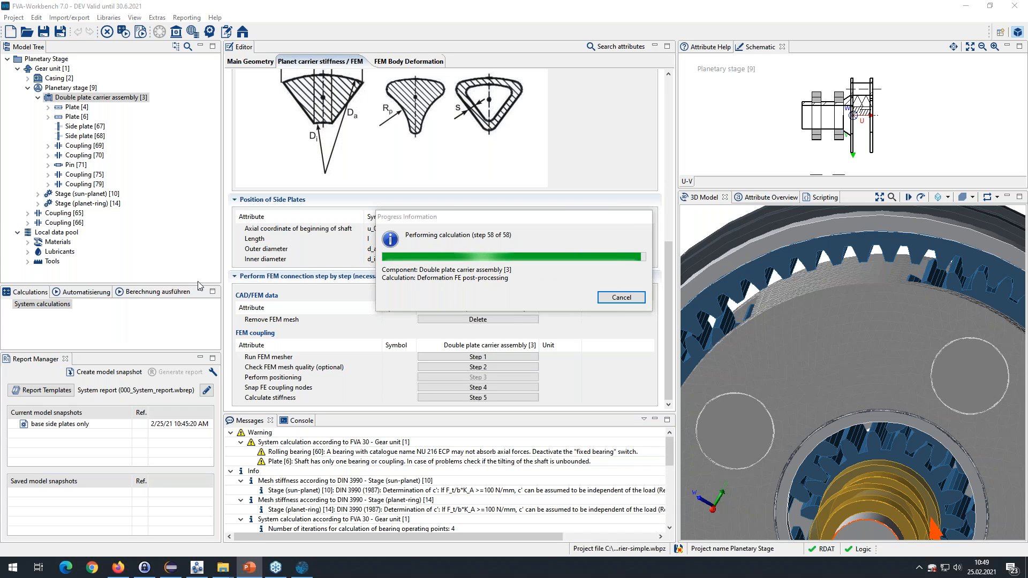
pyautogui.click(495, 273)
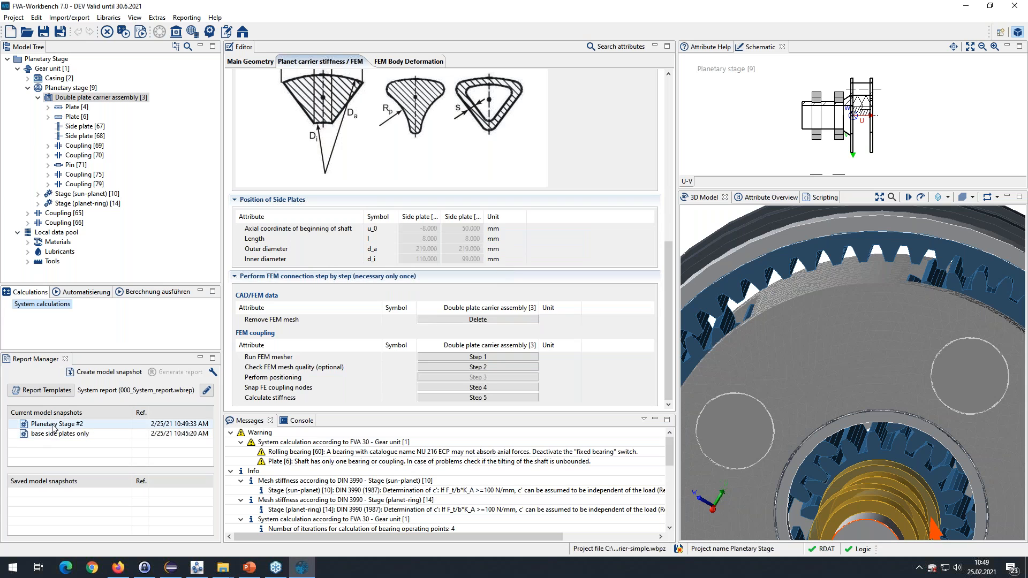
# Step: Rename the new model snapshot as "with strut 4 planets"
pyautogui.click(54, 424)
pyautogui.click(68, 424)
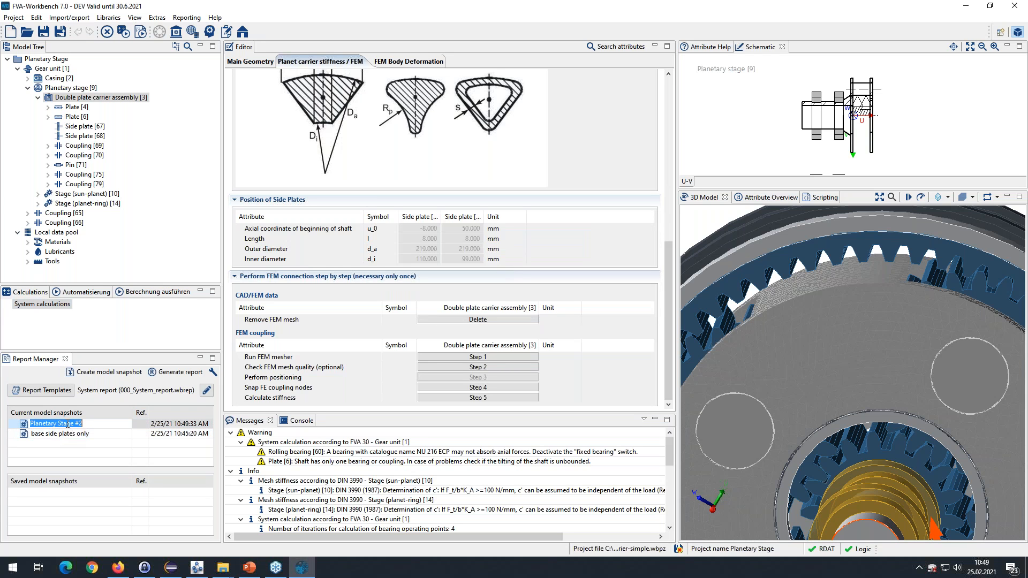
pyautogui.write('with strut 4 planets')
pyautogui.click(77, 455)
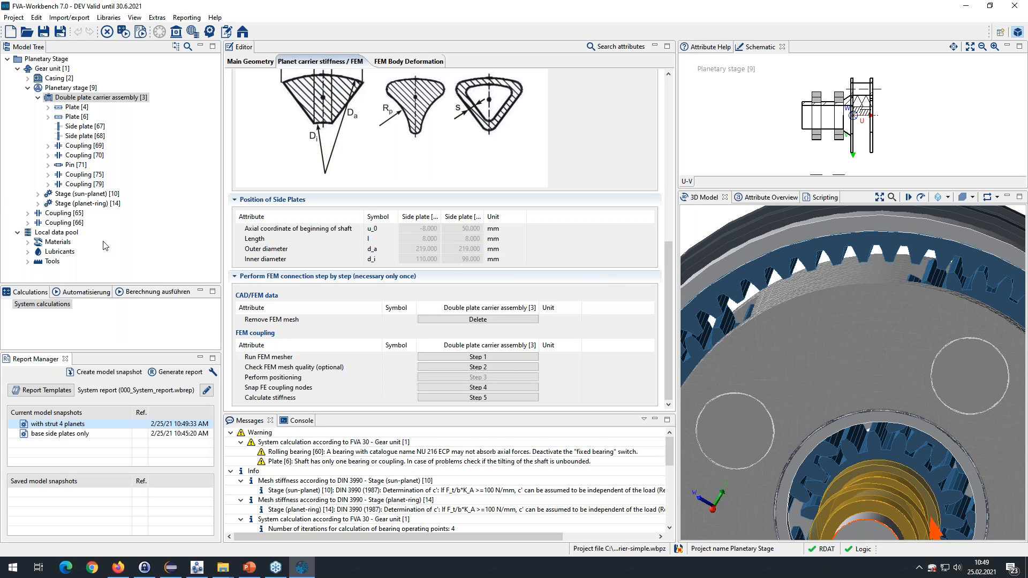
# Step: Remove the FEM mesh from the double plate carrier assembly
pyautogui.click(669, 281)
pyautogui.click(478, 320)
pyautogui.click(571, 289)
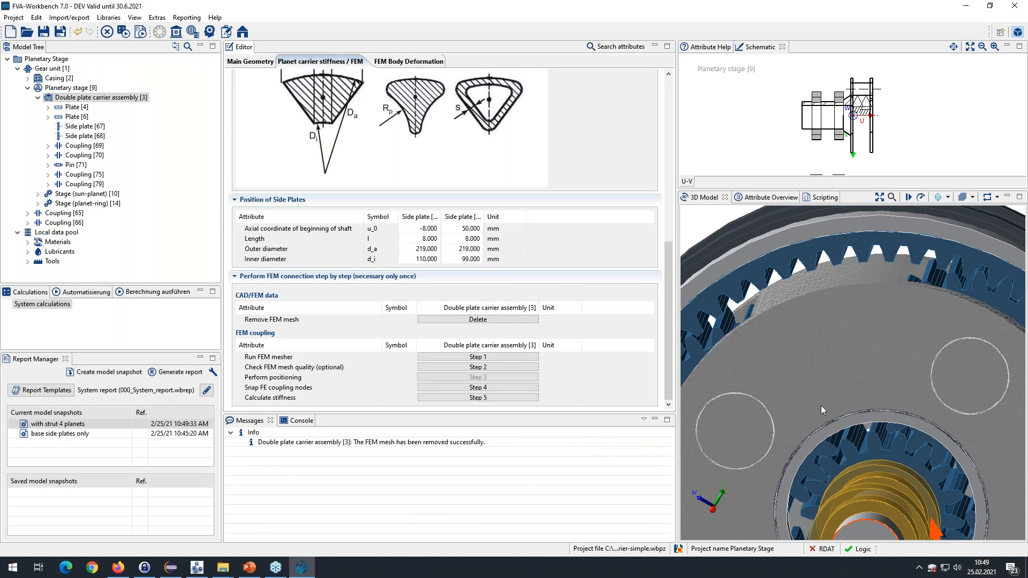
# Step: Integrate Plate [4] and Plate [6] into the carrier's FEM model and view Plate [4] in the 3D model
pyautogui.scroll(-5, 827, 417)
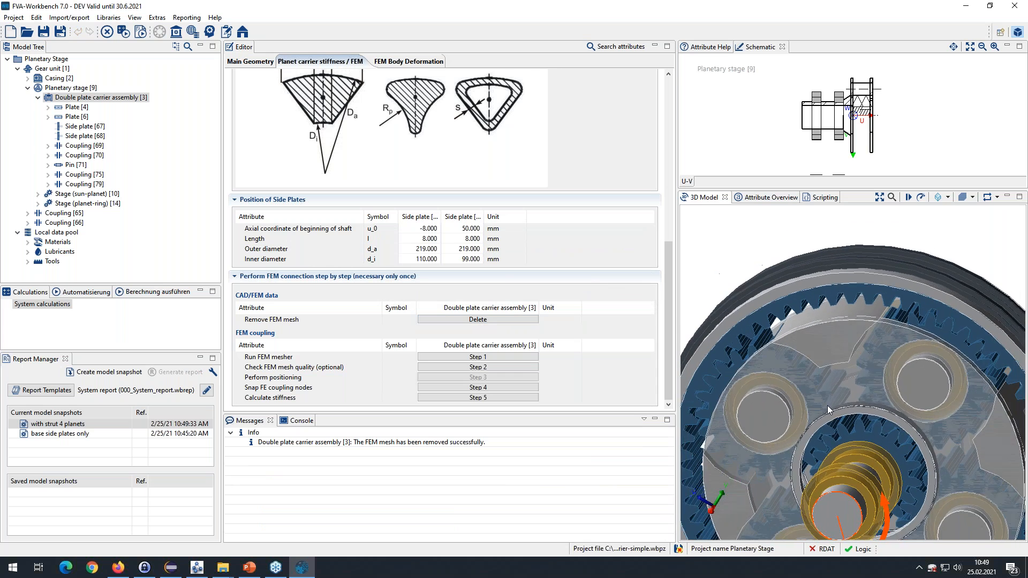
pyautogui.moveTo(855, 473)
pyautogui.mouseDown(button='middle')
pyautogui.moveTo(794, 485)
pyautogui.moveTo(853, 466)
pyautogui.moveTo(856, 479)
pyautogui.moveTo(841, 471)
pyautogui.mouseUp(button='middle')
pyautogui.moveTo(668, 313); pyautogui.dragTo(669, 165)
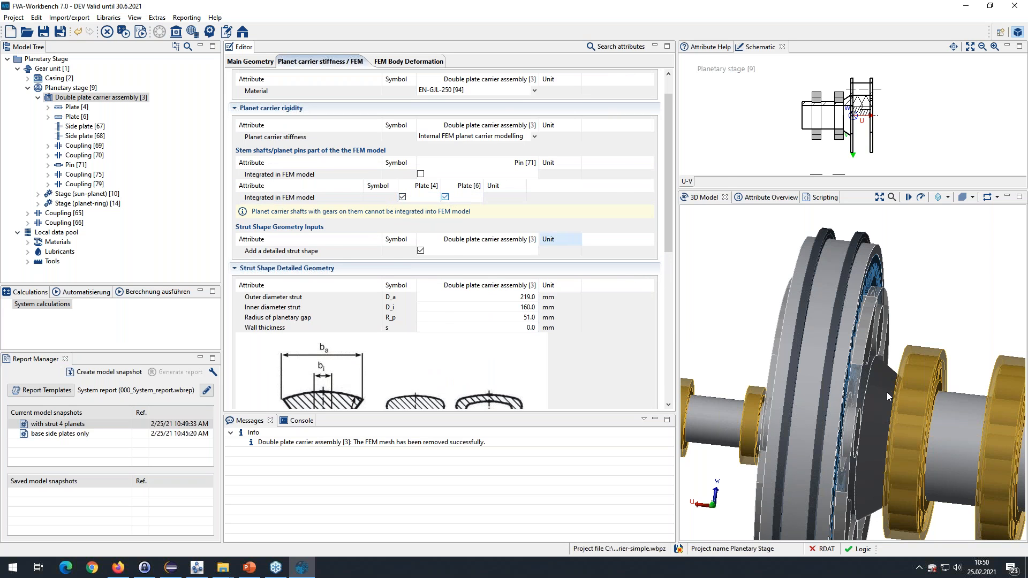
pyautogui.click(959, 439)
pyautogui.scroll(-2, 909, 454)
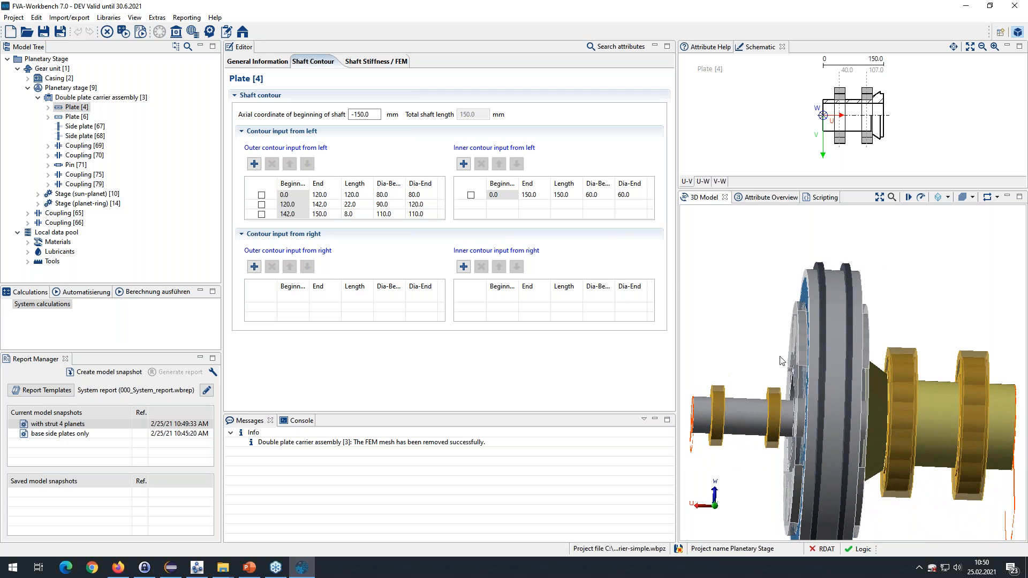
# Step: Create a volume mesh of the double plate carrier assembly with standard element size, uniform mesh and linear tetrahedrons
pyautogui.click(106, 99)
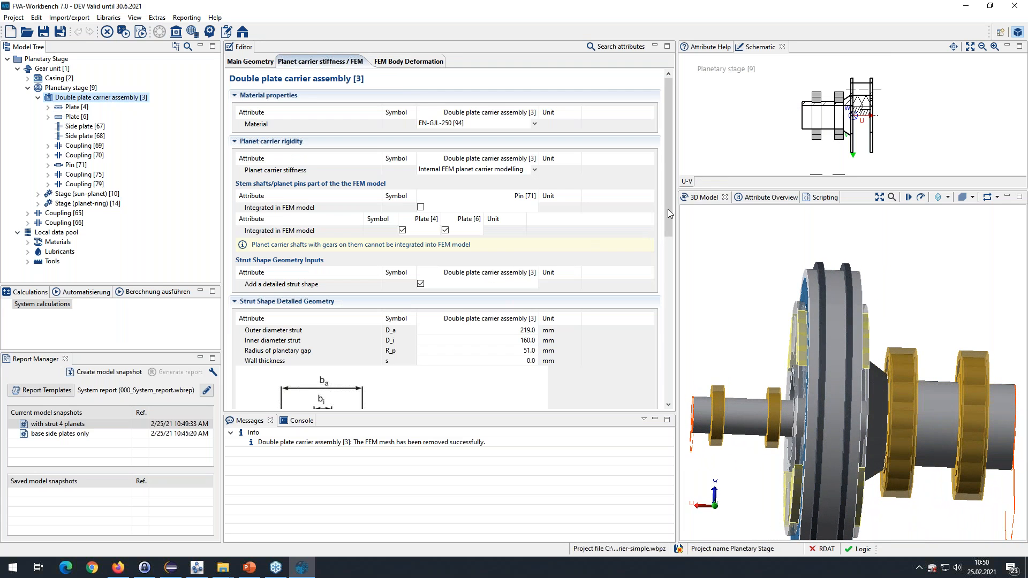
pyautogui.moveTo(670, 192); pyautogui.dragTo(679, 345)
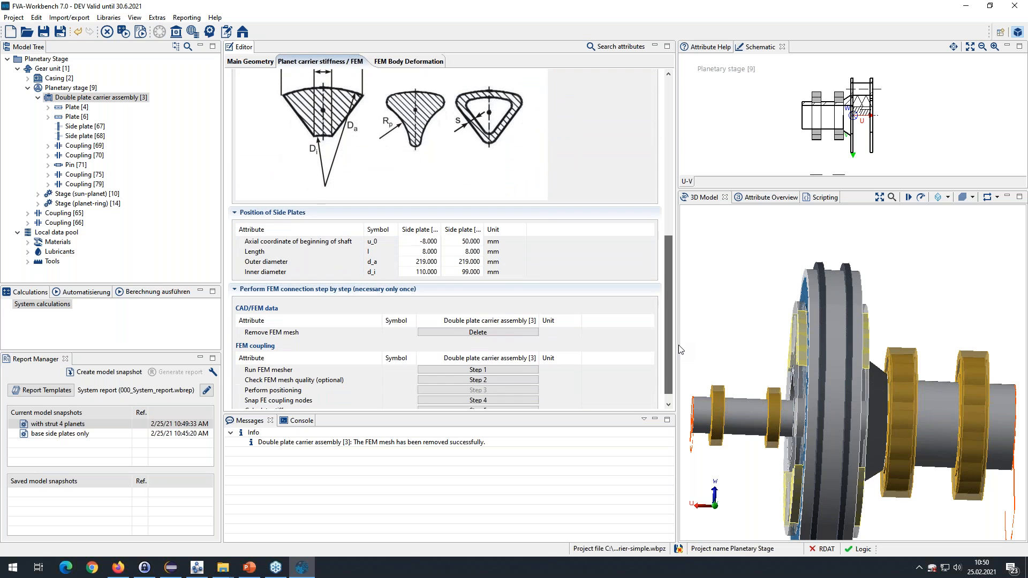
pyautogui.click(461, 370)
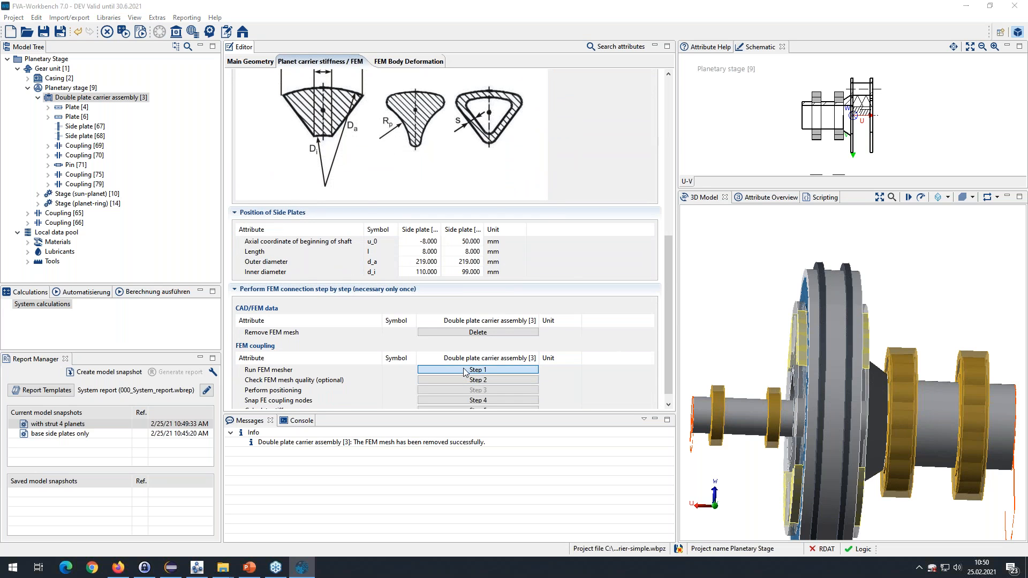
pyautogui.moveTo(338, 299); pyautogui.dragTo(371, 332, button='middle')
pyautogui.scroll(1, 371, 332)
pyautogui.moveTo(372, 332); pyautogui.dragTo(345, 314)
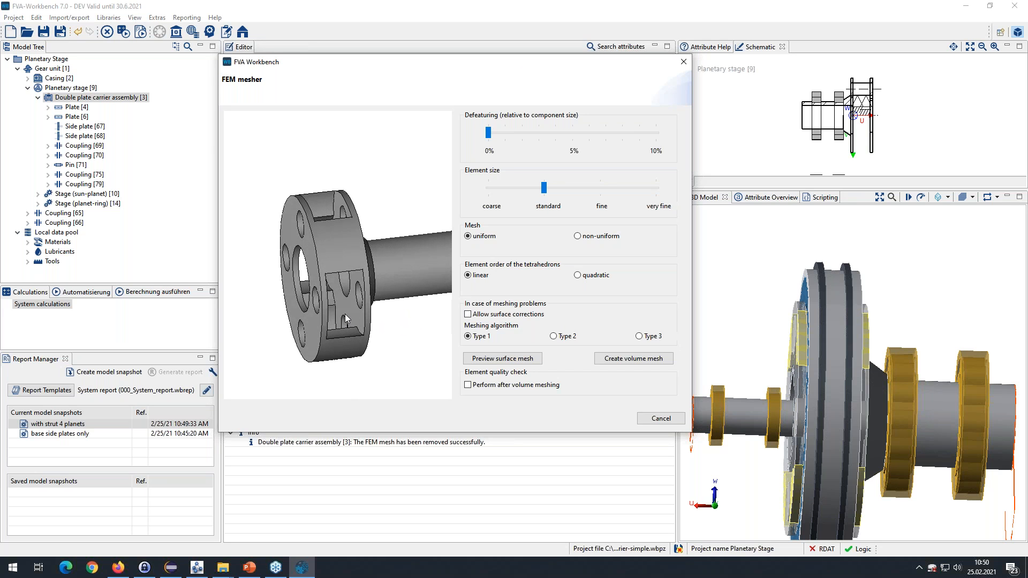
pyautogui.moveTo(378, 271); pyautogui.dragTo(369, 293)
pyautogui.moveTo(309, 180); pyautogui.dragTo(310, 314)
pyautogui.click(655, 359)
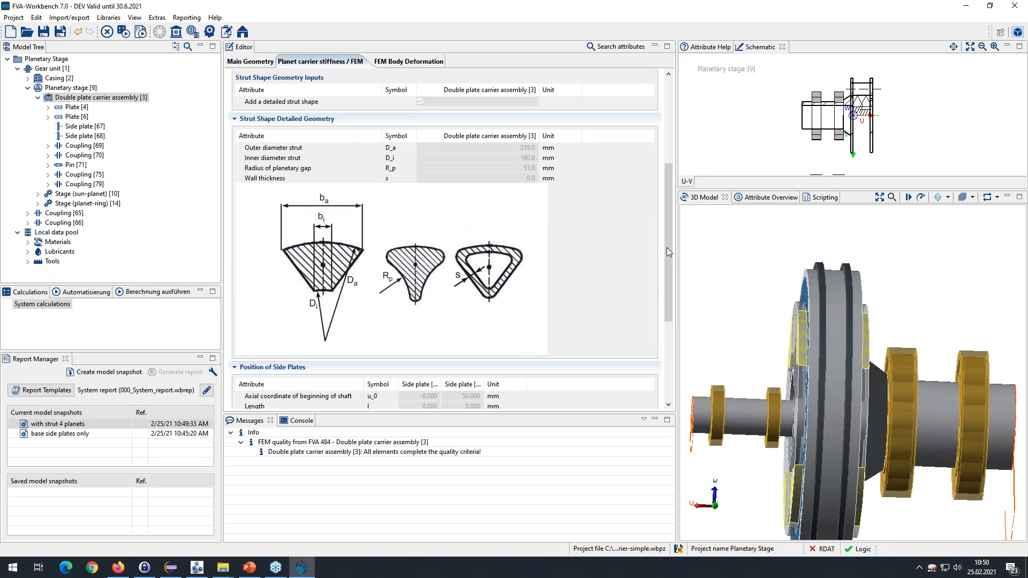
# Step: Snap the FE coupling nodes of the carrier automatically with 0.1% axial and radial tolerances
pyautogui.scroll(-5, 642, 321)
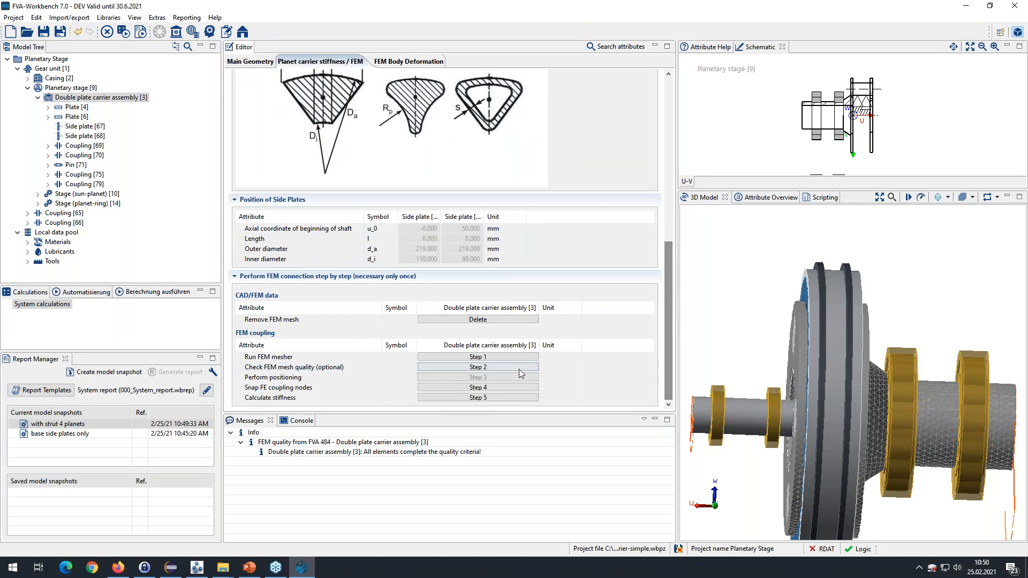
pyautogui.click(444, 389)
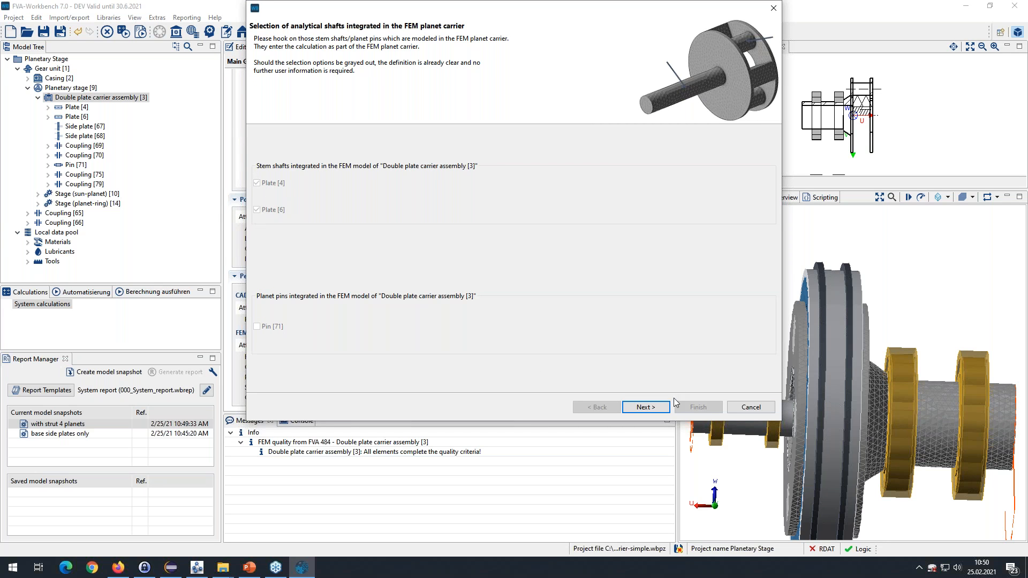
pyautogui.click(645, 407)
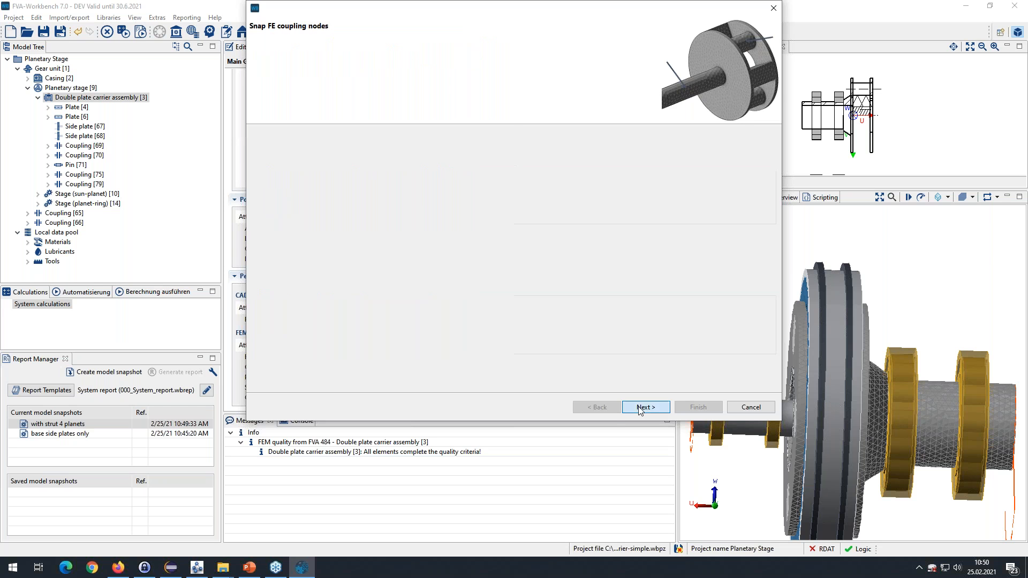
pyautogui.click(550, 332)
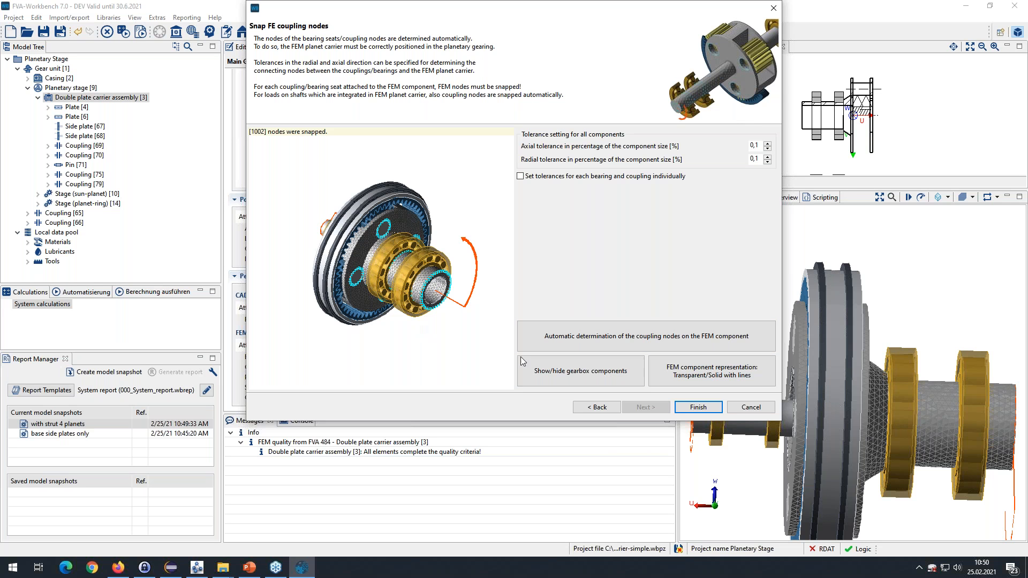
pyautogui.moveTo(374, 331); pyautogui.dragTo(424, 334)
pyautogui.scroll(5, 424, 335)
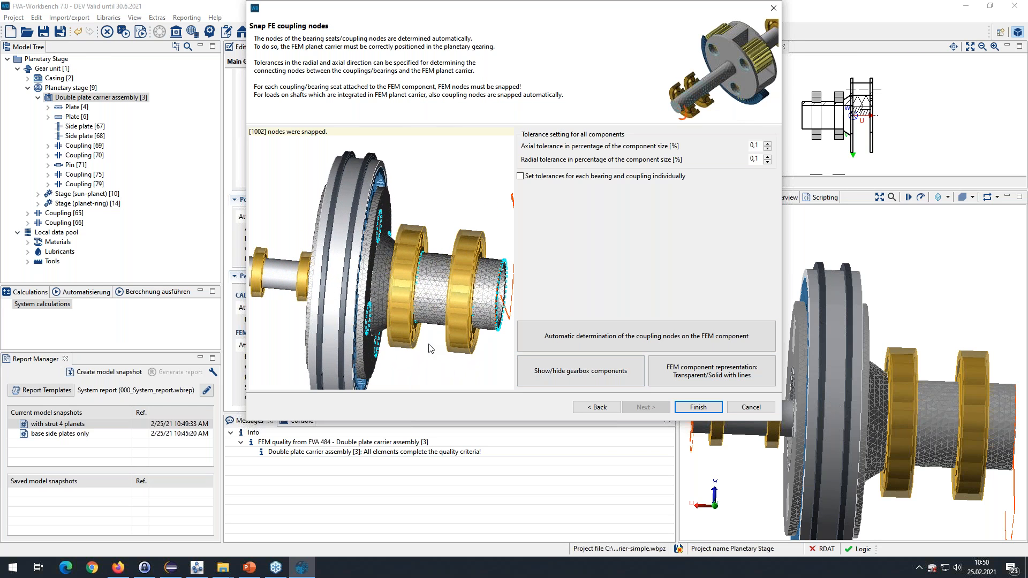
# Step: Examine the snapped coupling nodes on the carrier's bearing seats and pin holes with the gearbox components shown and hidden
pyautogui.click(552, 369)
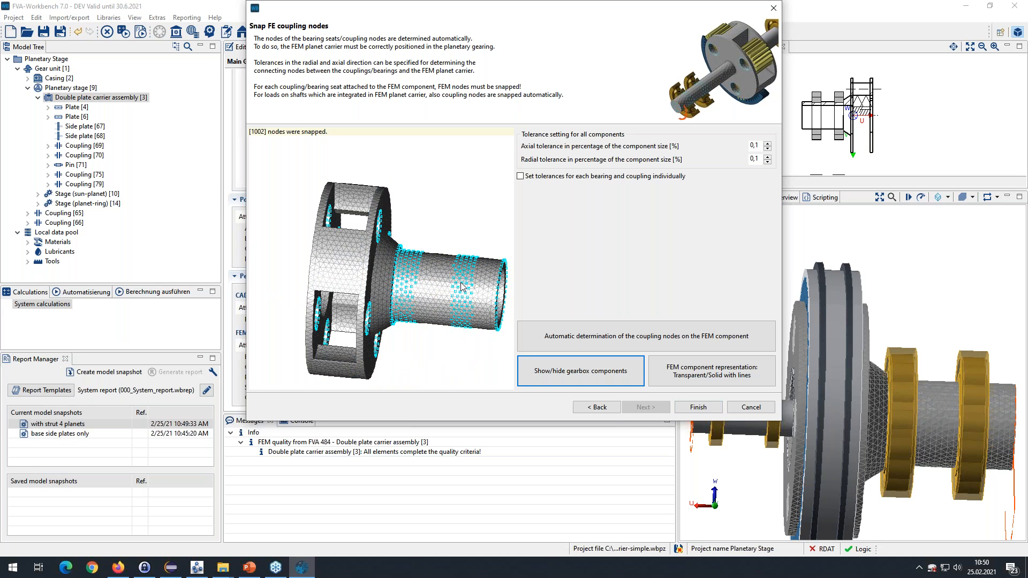
pyautogui.click(583, 370)
pyautogui.scroll(-3, 446, 309)
pyautogui.click(551, 371)
pyautogui.moveTo(399, 351); pyautogui.dragTo(343, 274)
pyautogui.click(551, 371)
pyautogui.scroll(3, 383, 287)
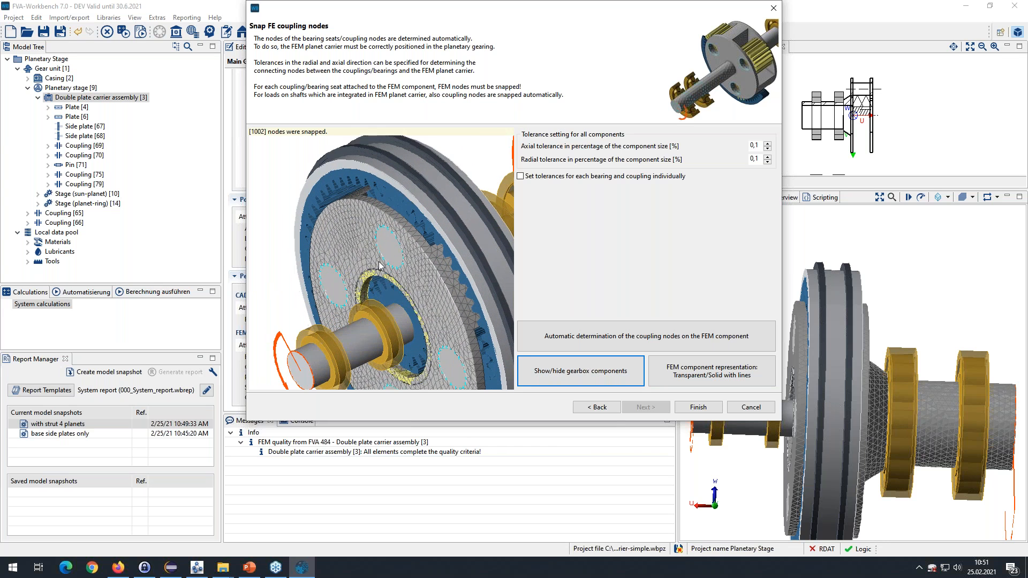
pyautogui.click(554, 371)
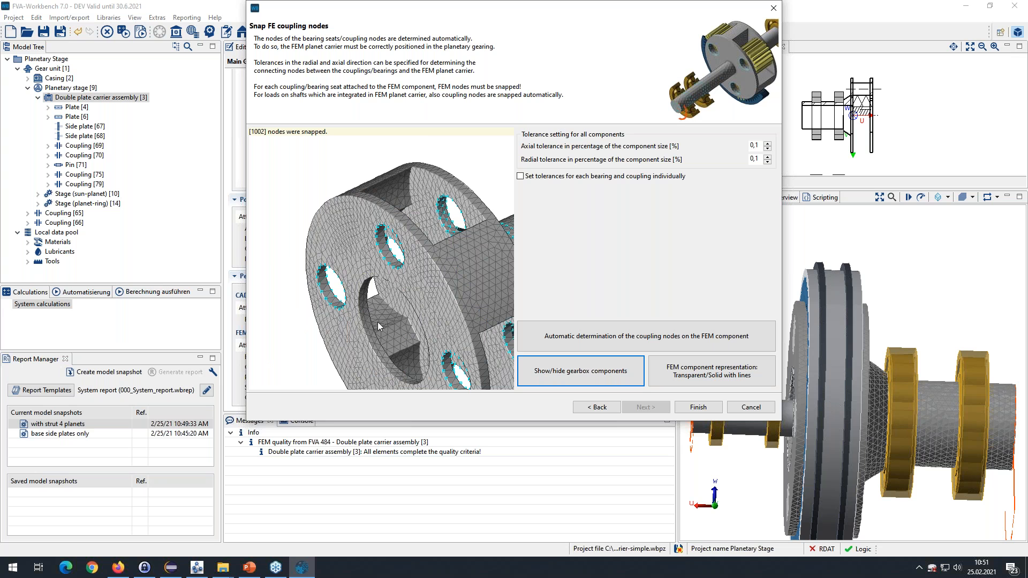
pyautogui.moveTo(415, 287); pyautogui.dragTo(433, 316)
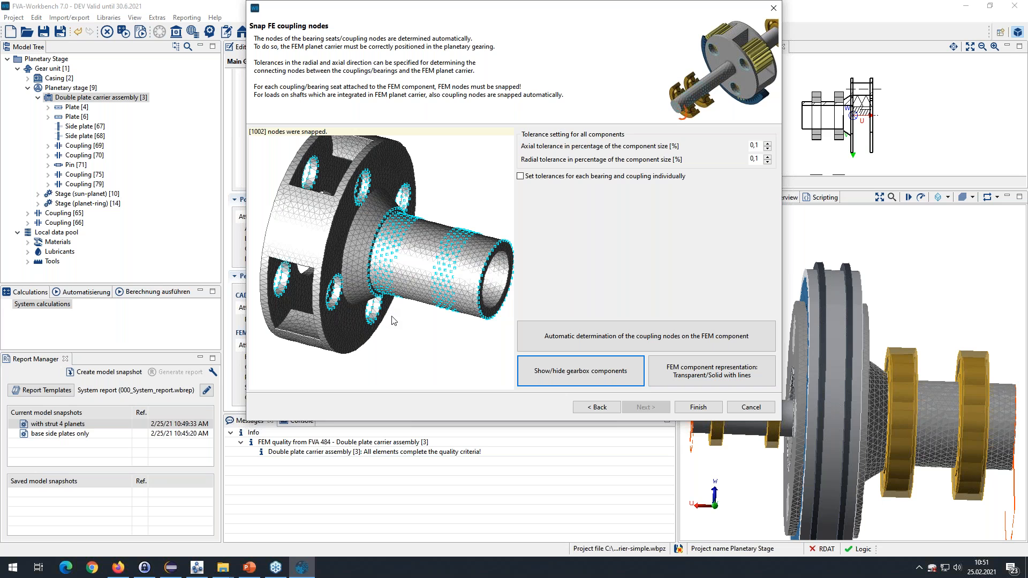
pyautogui.scroll(-1, 393, 322)
# Step: Accept the snapped coupling nodes and calculate the double plate carrier's FEM stiffness
pyautogui.click(687, 408)
pyautogui.click(535, 315)
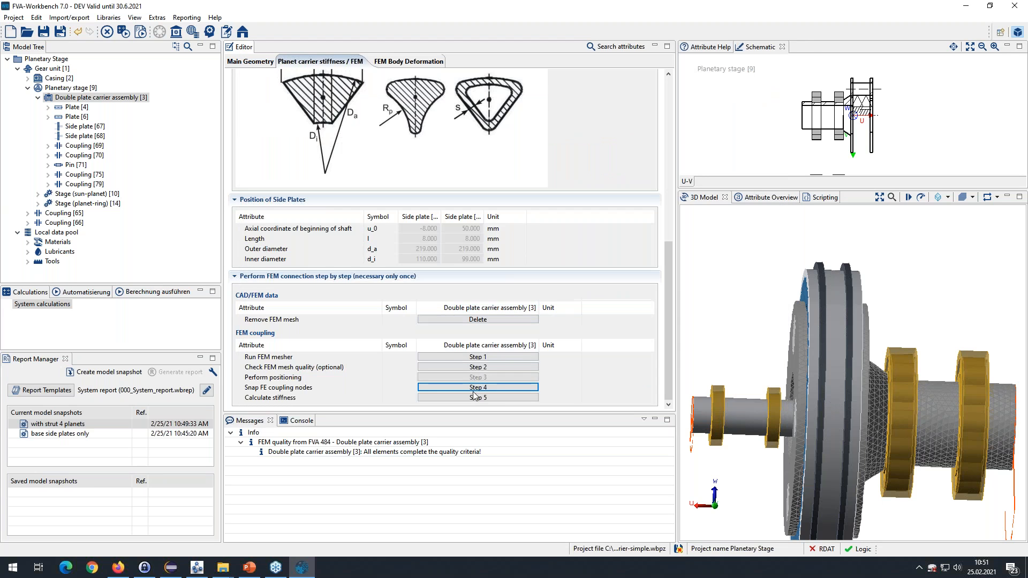
pyautogui.click(473, 398)
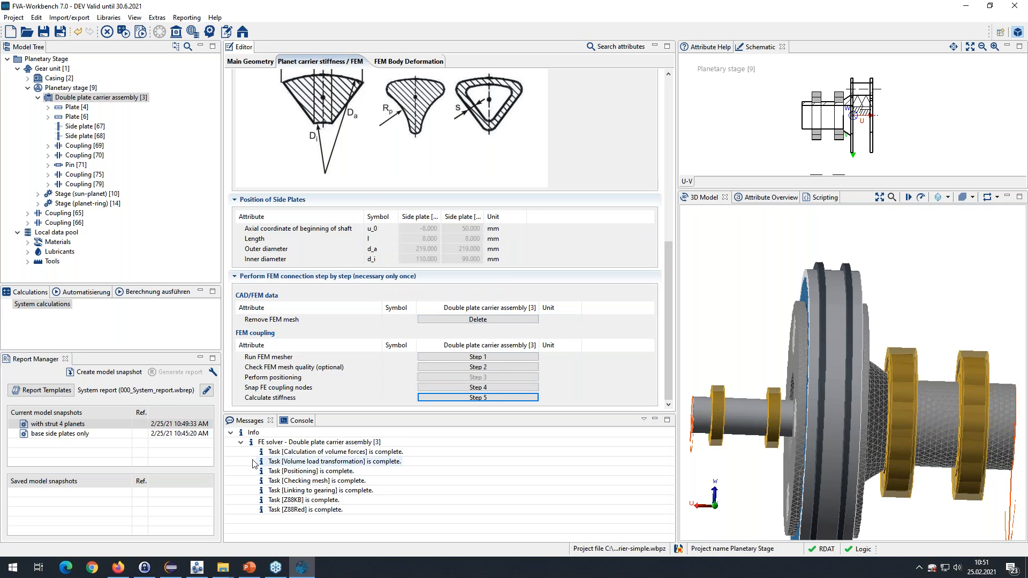
# Step: Run the system calculation and name its model snapshot "with stem shafts in FEM"
pyautogui.click(137, 294)
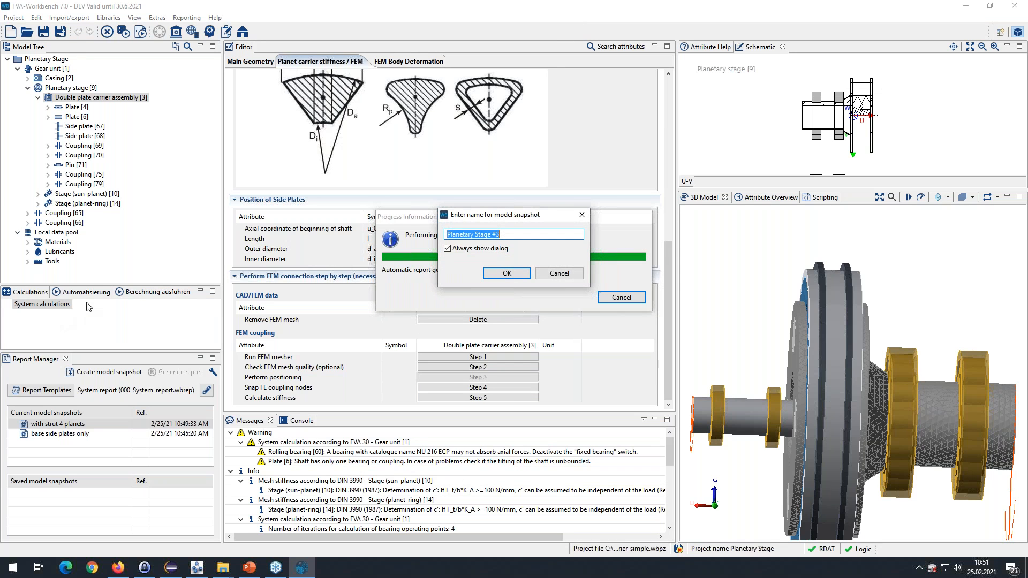
pyautogui.write('with stem shafts in FEM')
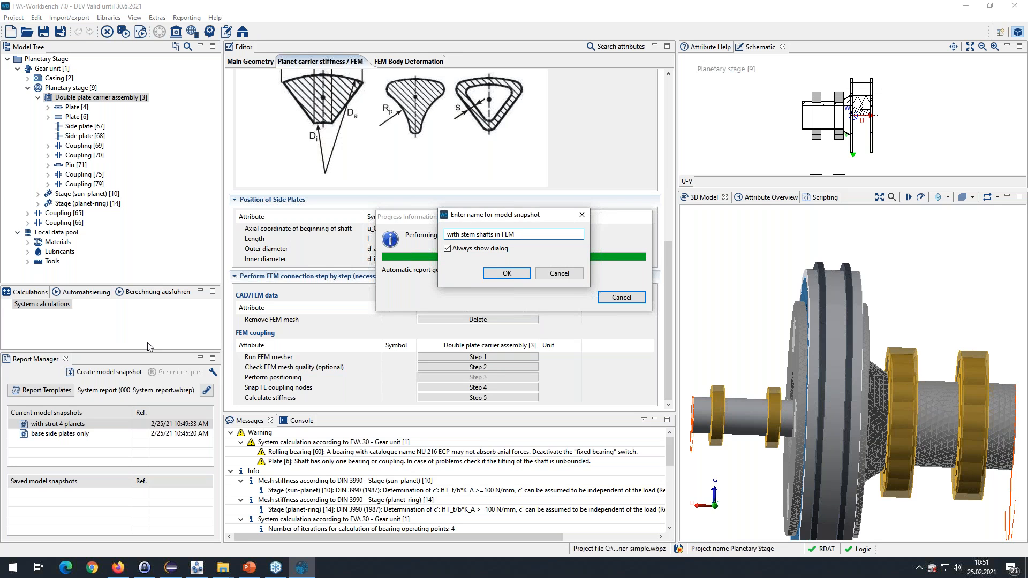
pyautogui.click(506, 273)
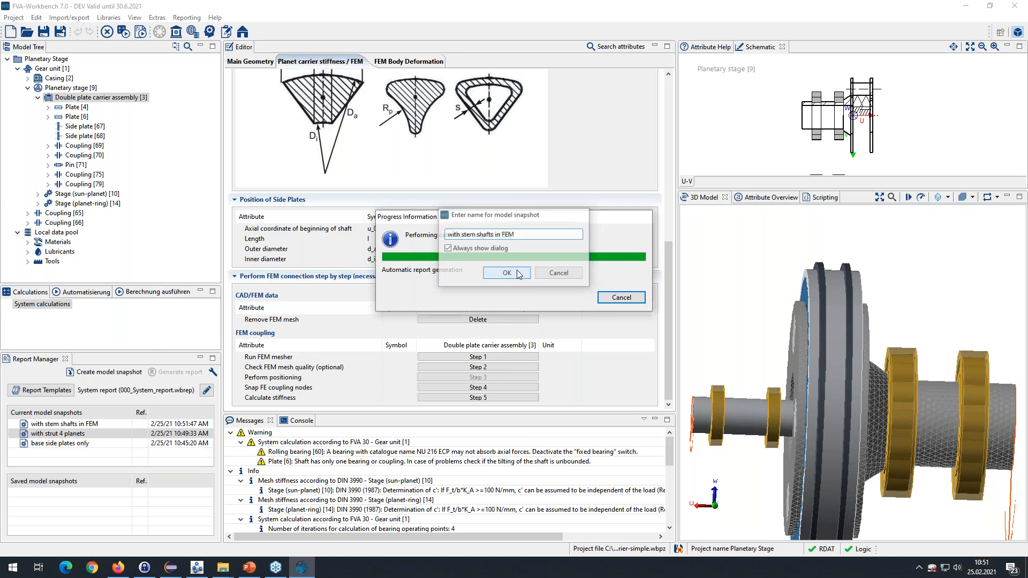
# Step: Set the "with strut 4 planets" snapshot as reference and compare the "with stem shafts in FEM" snapshot with it
pyautogui.click(67, 432)
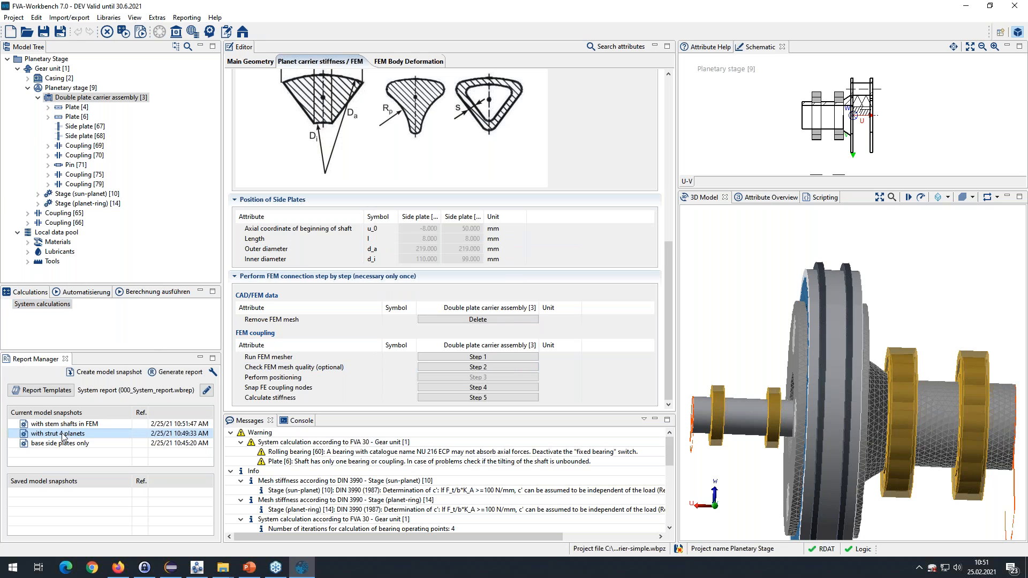
pyautogui.rightClick(63, 434)
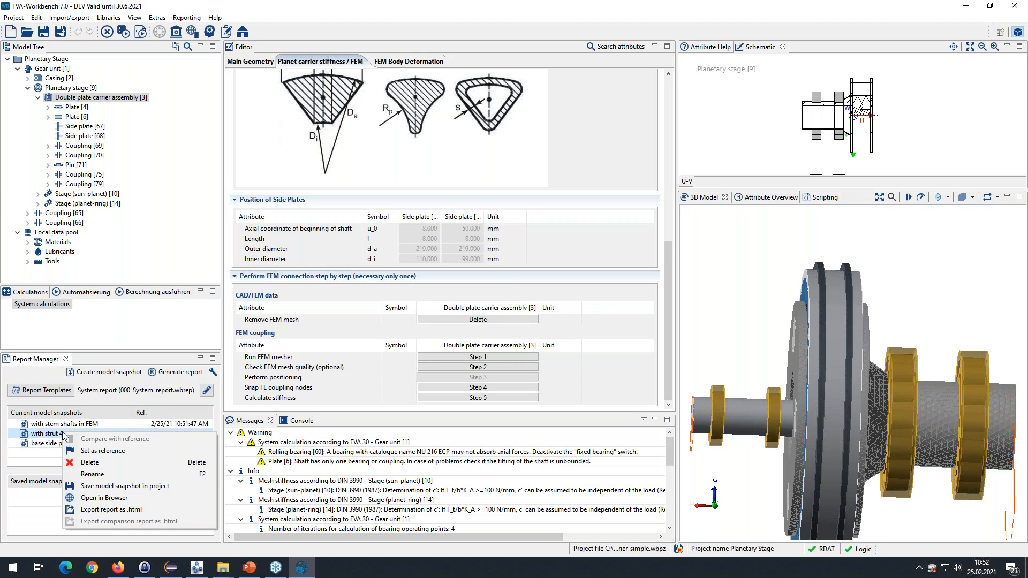
pyautogui.click(99, 452)
pyautogui.click(74, 426)
pyautogui.rightClick(74, 426)
pyautogui.click(113, 432)
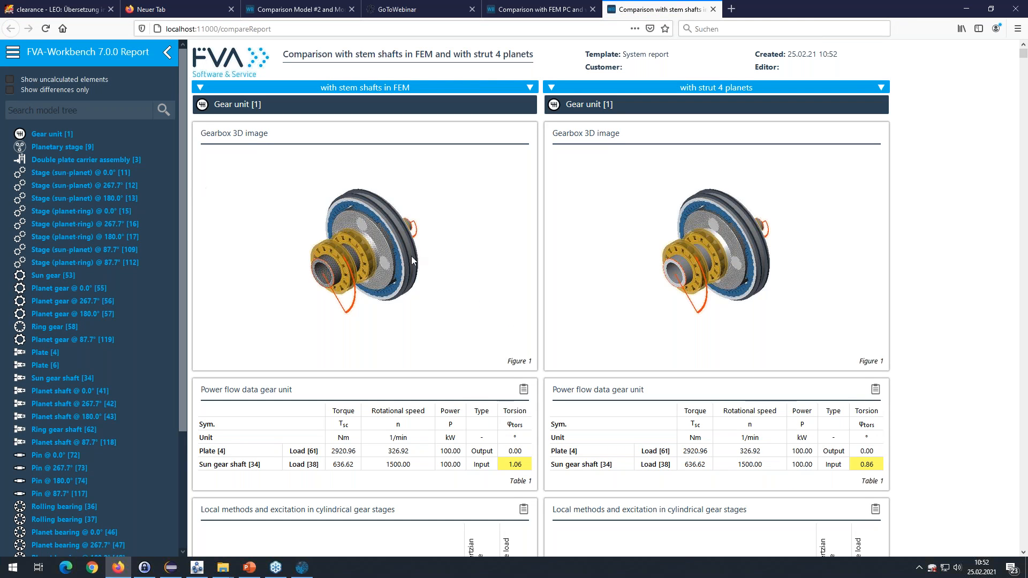
# Step: Show only differences in the comparison report and examine Plate [4]'s bearing forces, coupling results and bending line
pyautogui.click(10, 90)
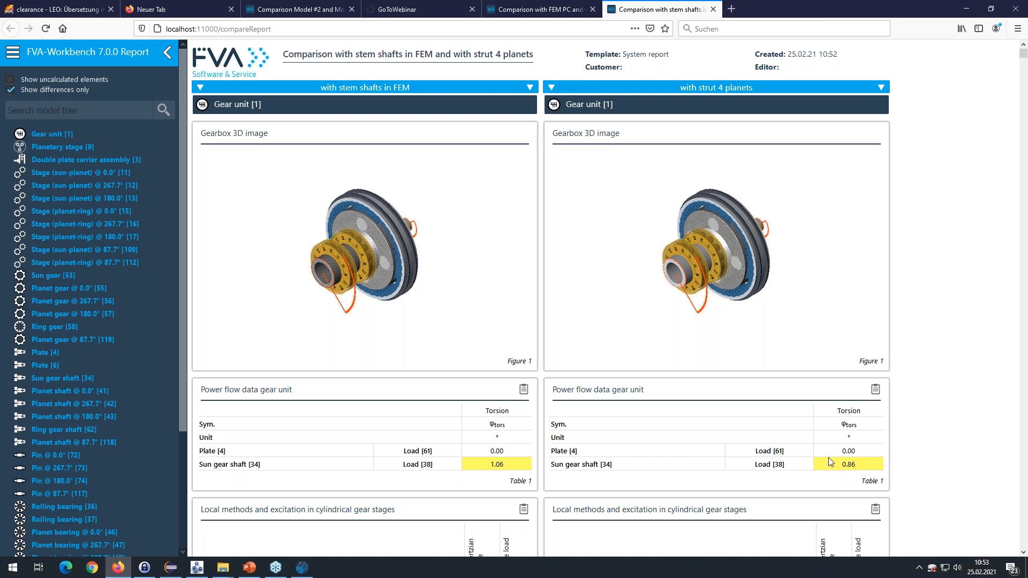
pyautogui.click(82, 353)
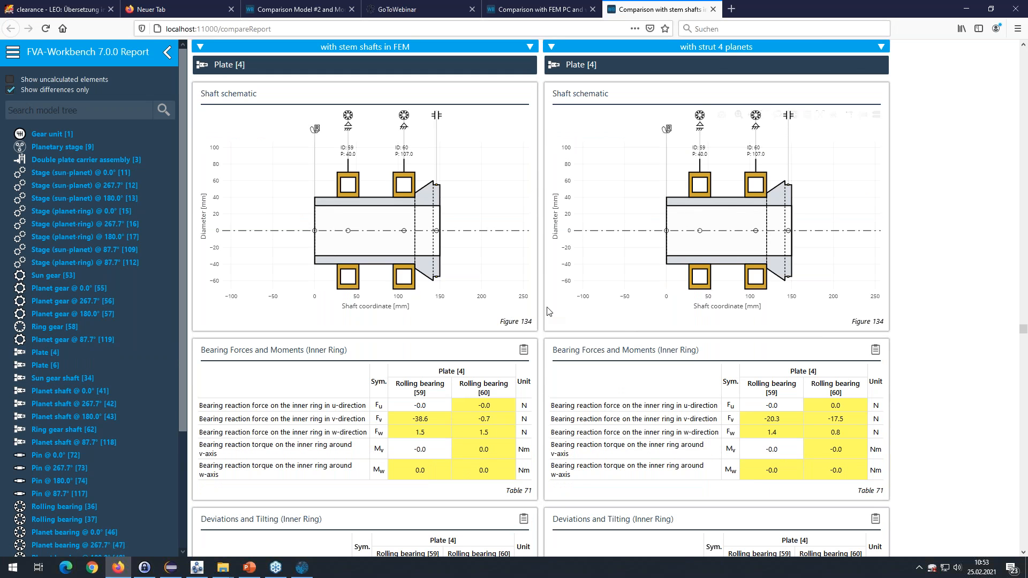
pyautogui.moveTo(704, 261)
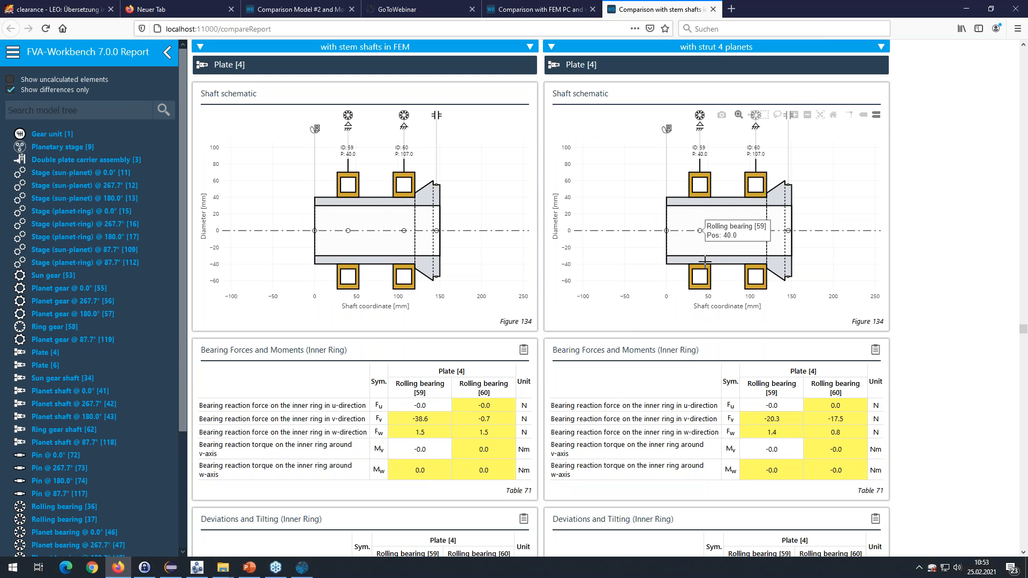
pyautogui.scroll(-10, 375, 214)
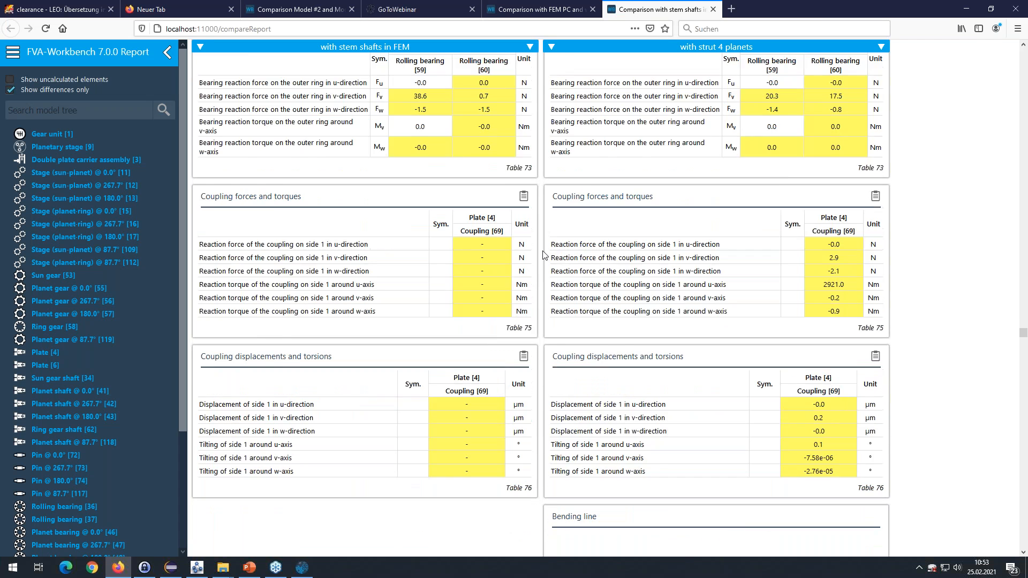
pyautogui.scroll(-7, 543, 255)
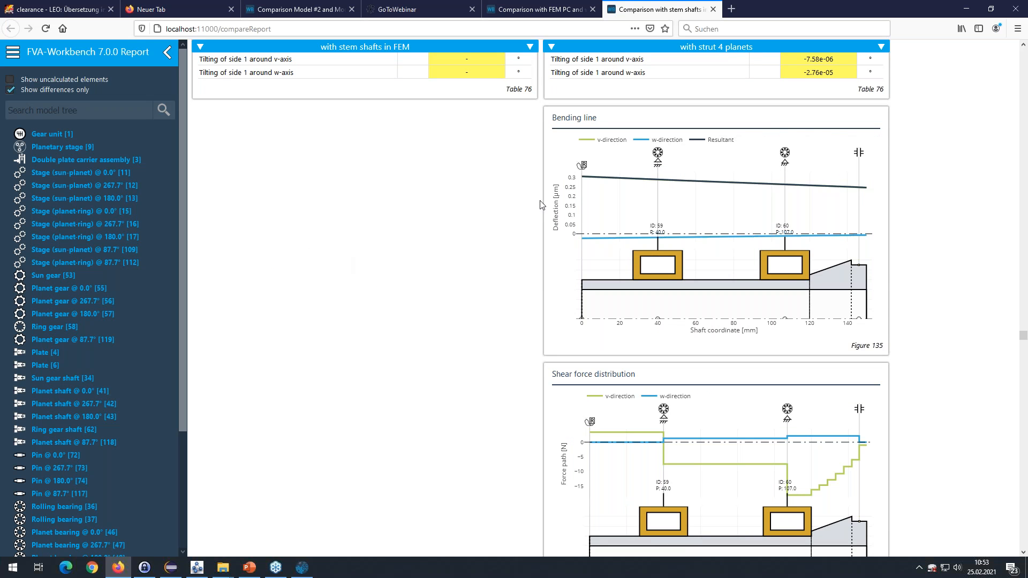
pyautogui.click(970, 8)
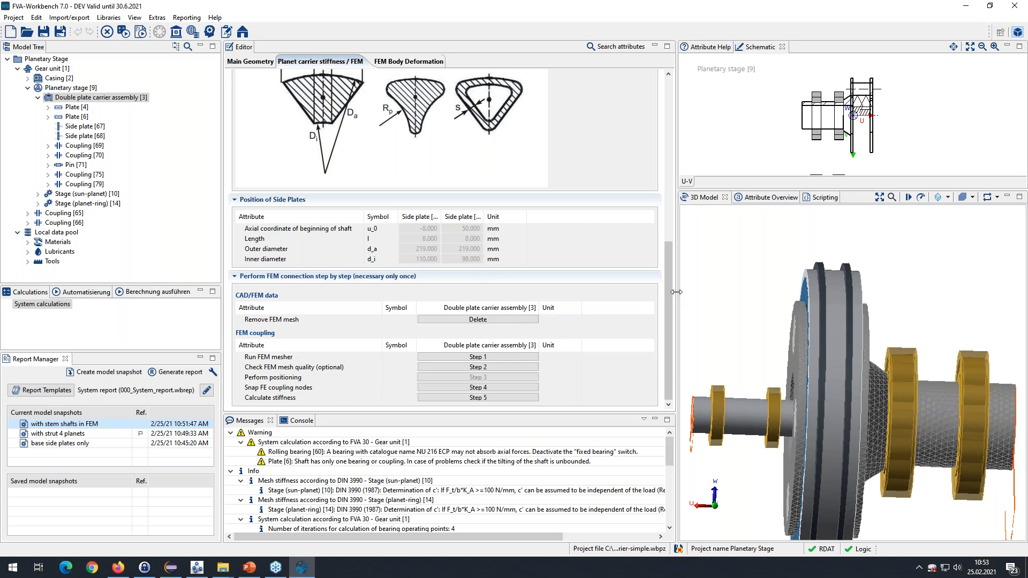
# Step: Remove the FEM mesh with all its additional information from the double plate carrier assembly in FVA-Workbench
pyautogui.scroll(8, 666, 293)
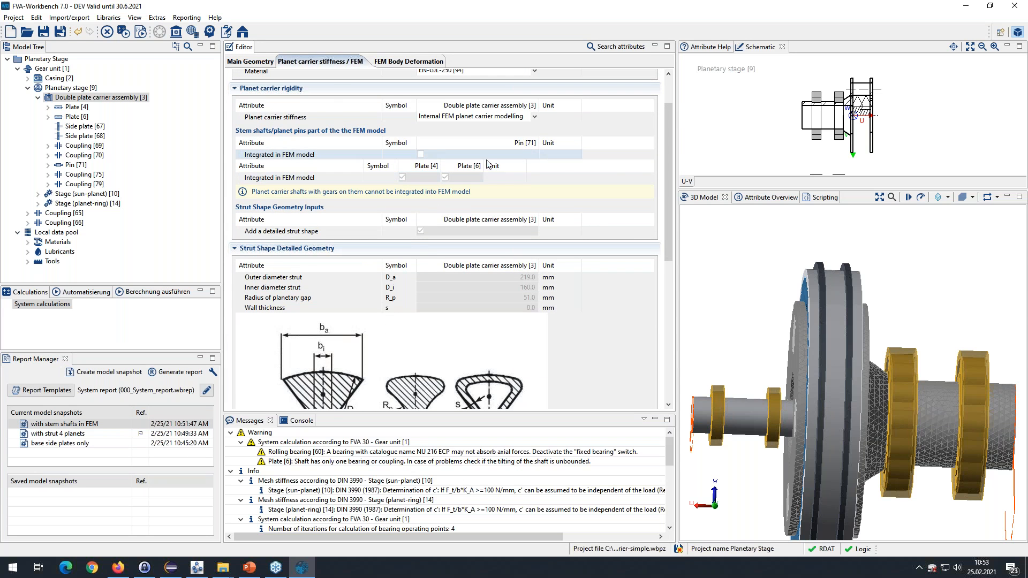
pyautogui.moveTo(667, 169); pyautogui.dragTo(681, 335)
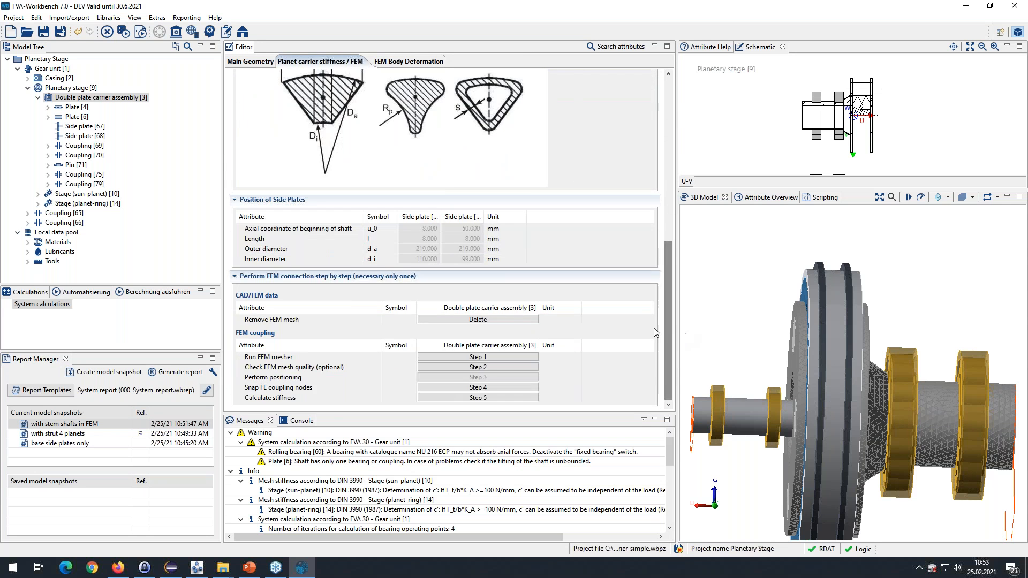
pyautogui.click(484, 319)
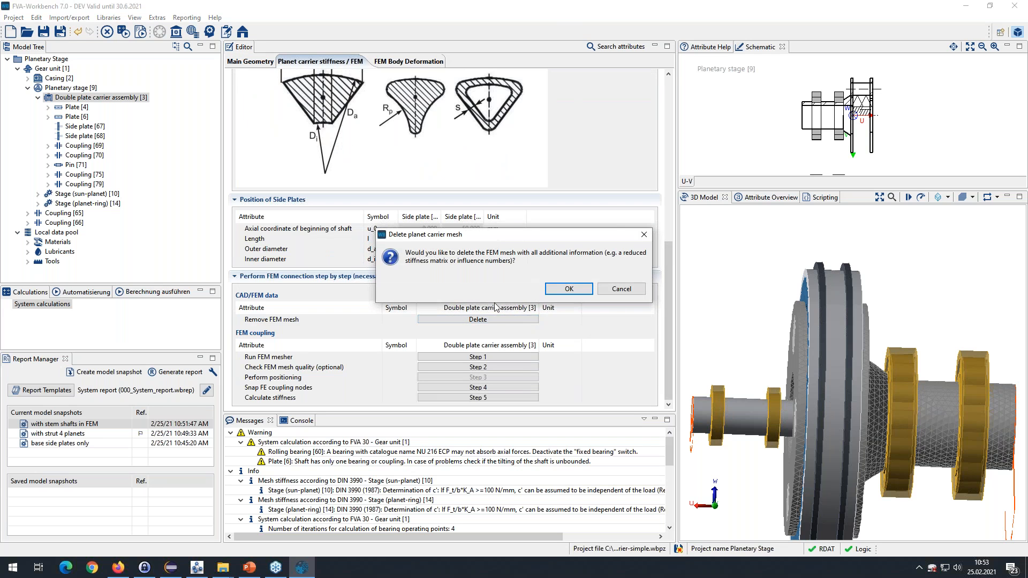
pyautogui.click(557, 291)
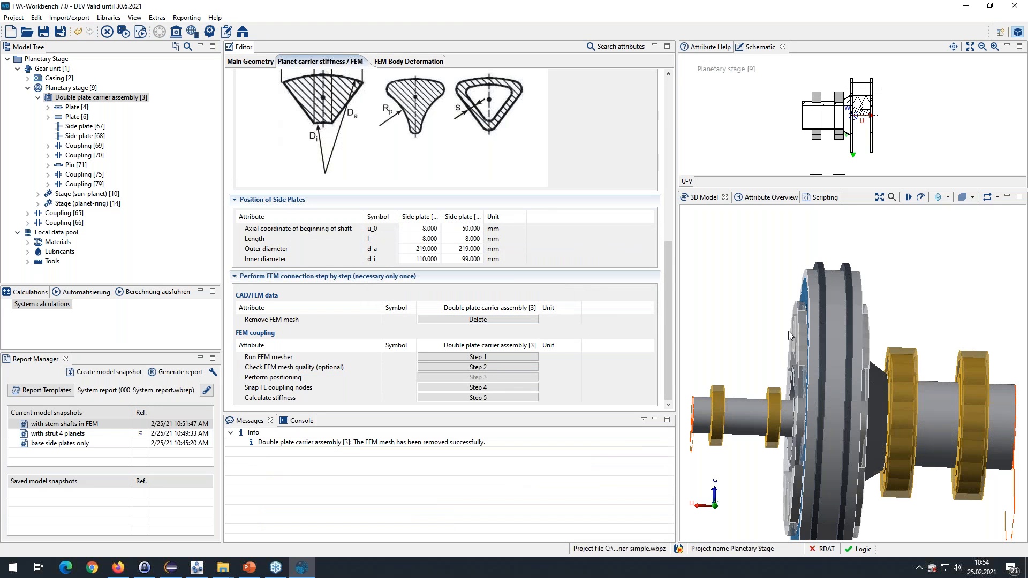
# Step: Integrate Pin [71] into the double plate carrier's FEM model
pyautogui.moveTo(785, 330); pyautogui.dragTo(738, 321)
pyautogui.moveTo(667, 290); pyautogui.dragTo(667, 126)
pyautogui.click(420, 208)
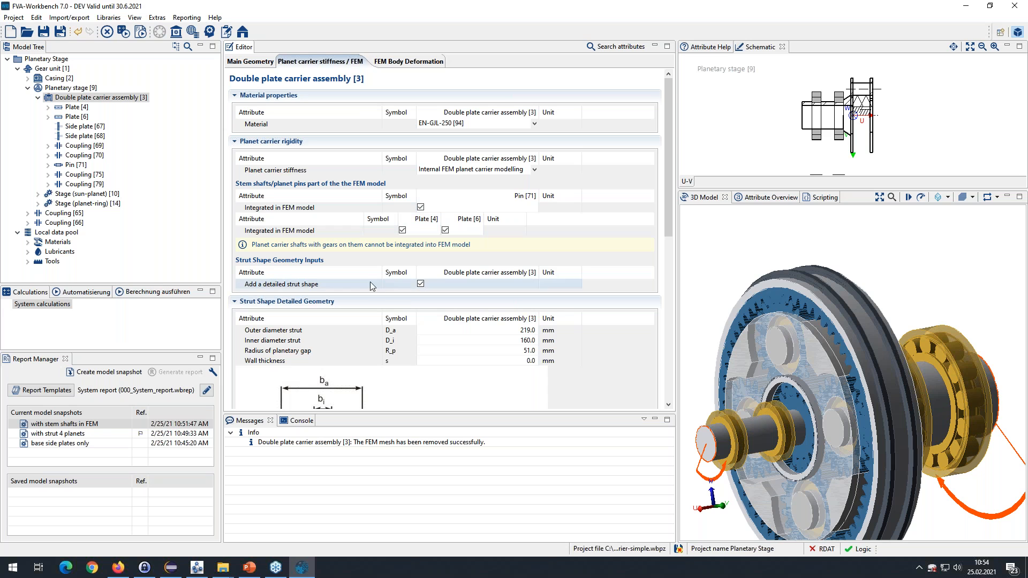
# Step: Open the STEP export for the planetary stage's 3D model
pyautogui.moveTo(667, 184); pyautogui.dragTo(673, 359)
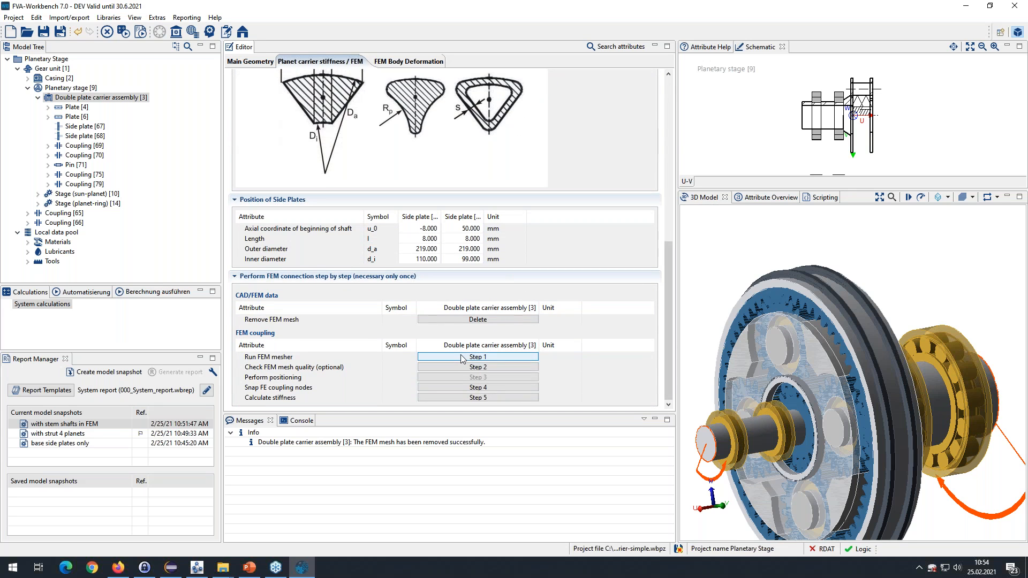
pyautogui.moveTo(760, 361); pyautogui.dragTo(800, 387)
pyautogui.moveTo(755, 342); pyautogui.dragTo(776, 337)
pyautogui.click(78, 19)
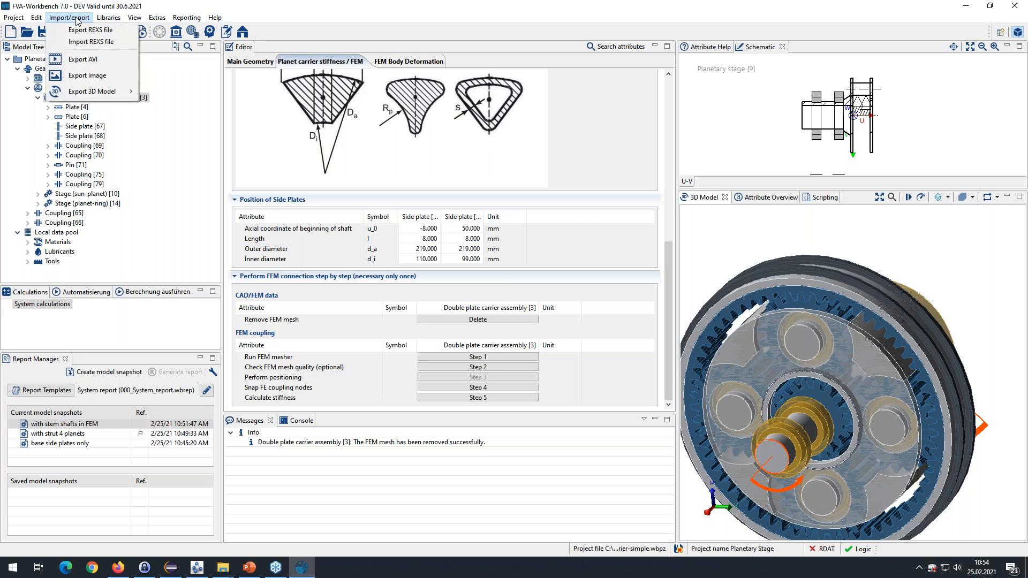
pyautogui.moveTo(81, 96)
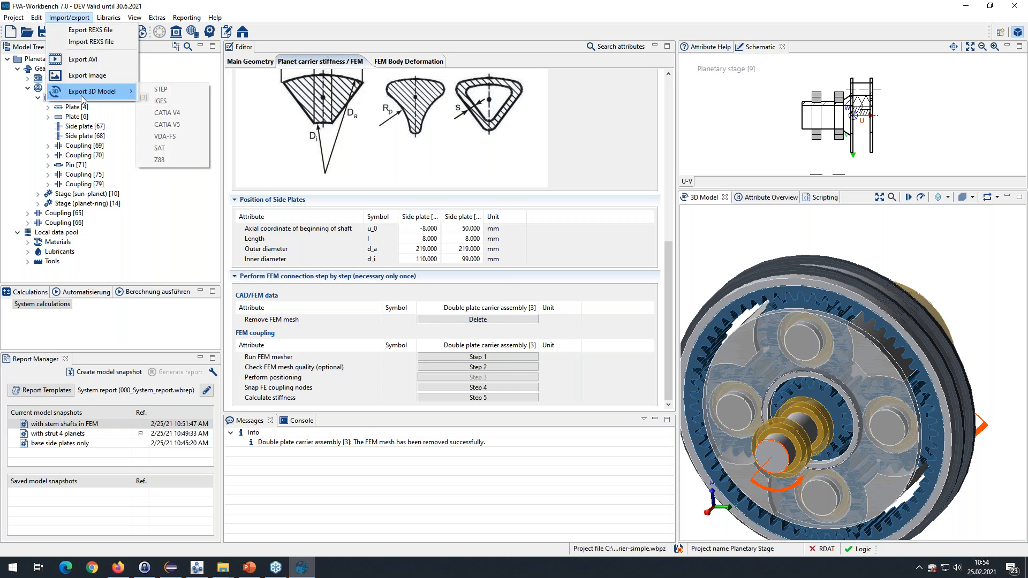
pyautogui.click(160, 89)
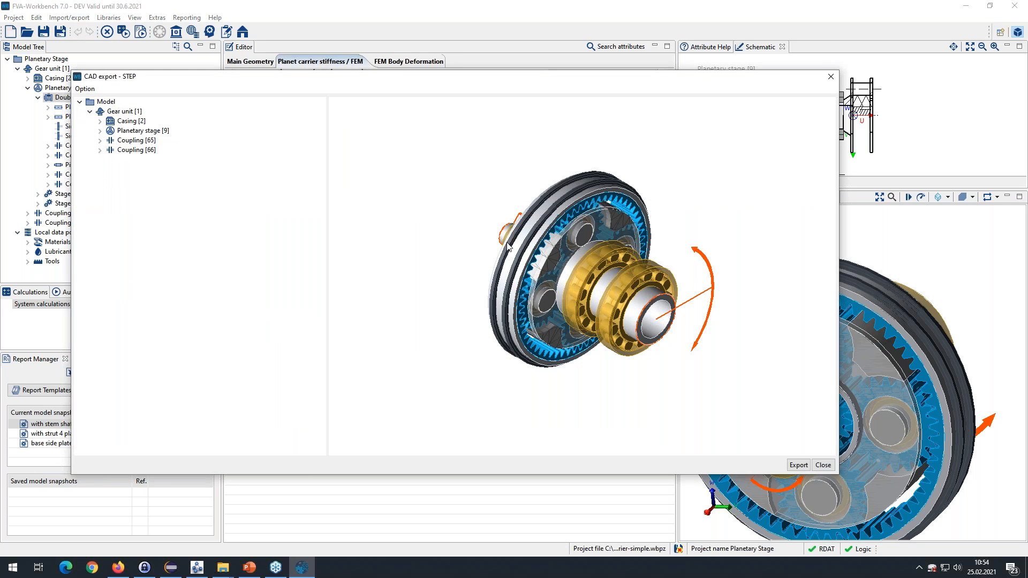
# Step: Select the double plate carrier assembly with Plate [4], Plate [6], Side plate [67] and Side plate [68] for export
pyautogui.click(100, 131)
pyautogui.click(111, 141)
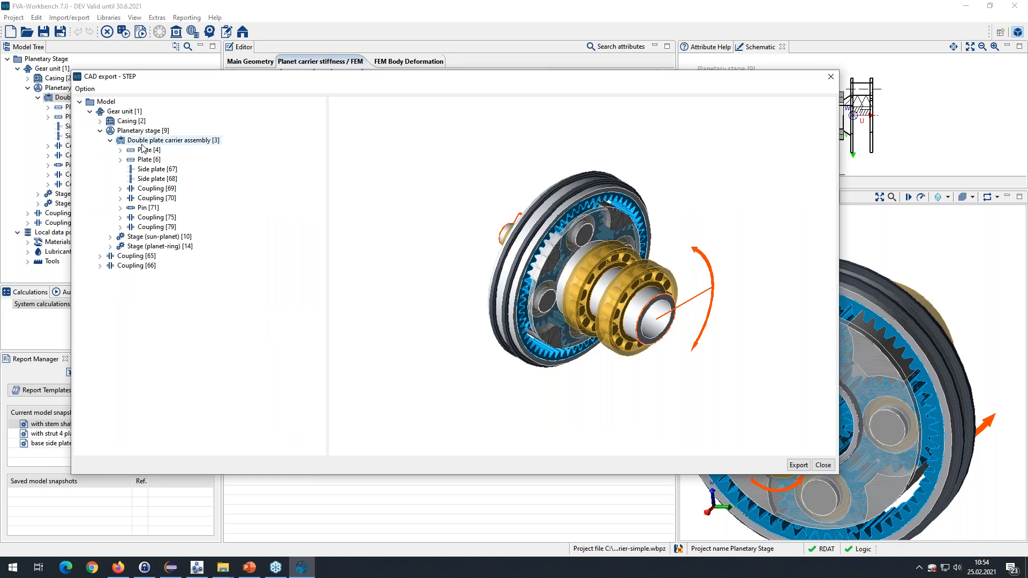
pyautogui.click(158, 140)
pyautogui.keyDown('ctrl'); pyautogui.click(146, 150); pyautogui.keyUp('ctrl')
pyautogui.keyDown('ctrl'); pyautogui.click(147, 159); pyautogui.keyUp('ctrl')
pyautogui.keyDown('ctrl'); pyautogui.click(152, 169); pyautogui.keyUp('ctrl')
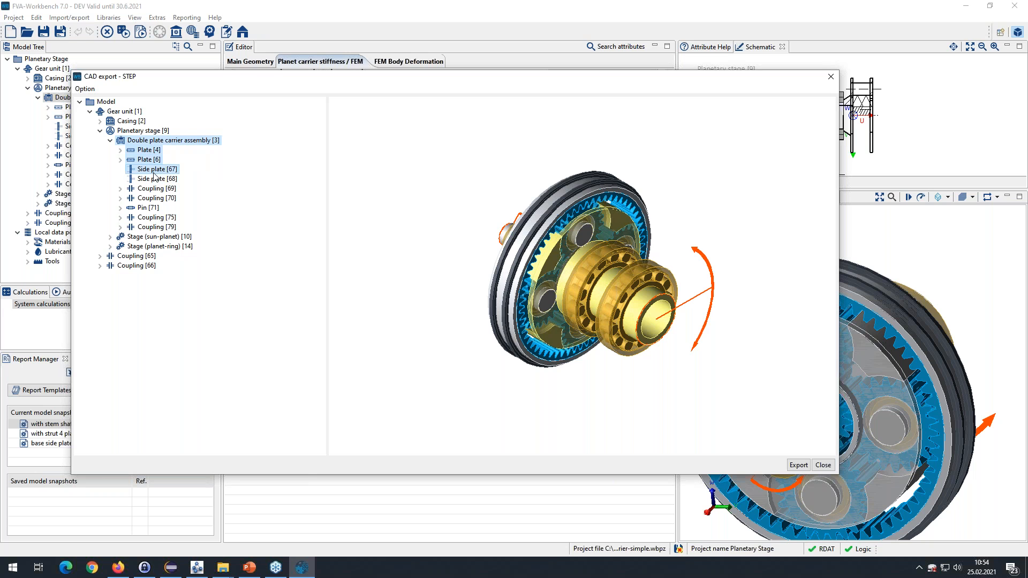
pyautogui.keyDown('ctrl'); pyautogui.click(151, 178); pyautogui.keyUp('ctrl')
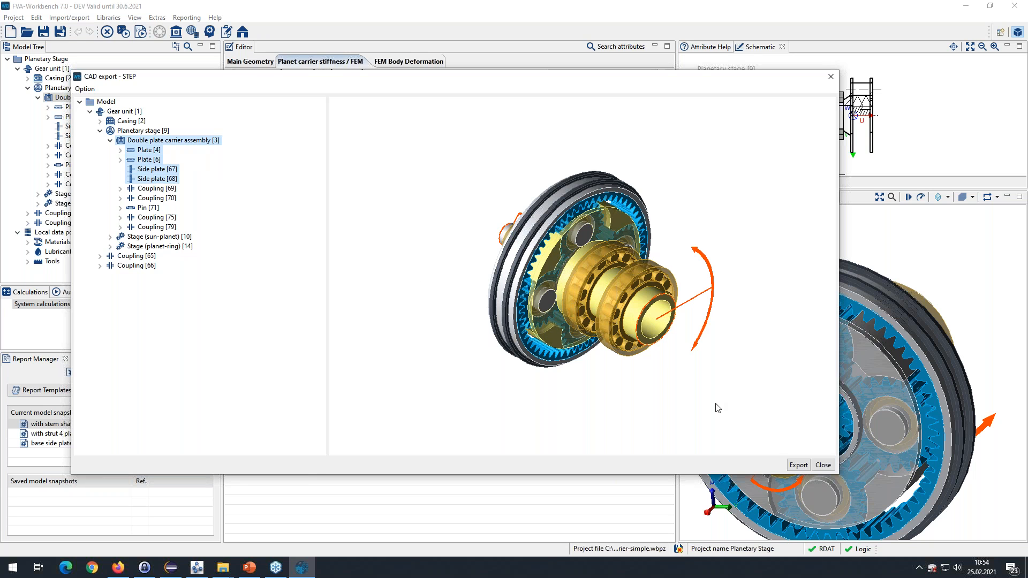
# Step: Export the selected carrier components as exportedPC2.step in the two_sided_planet_carrier_simple folder, and close the CAD export
pyautogui.click(798, 465)
pyautogui.click(222, 103)
pyautogui.doubleClick(109, 258)
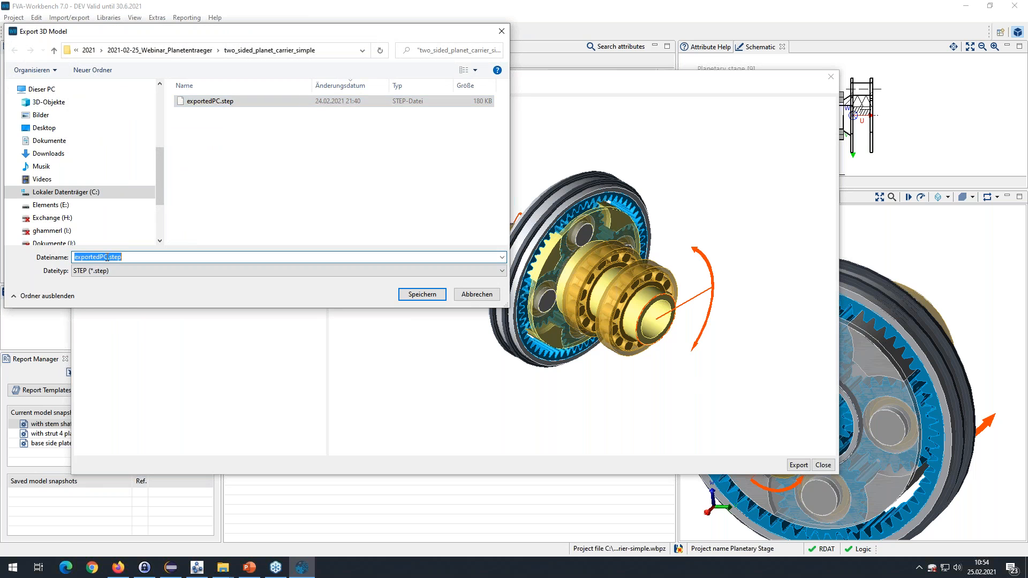
pyautogui.click(108, 257)
pyautogui.write('2')
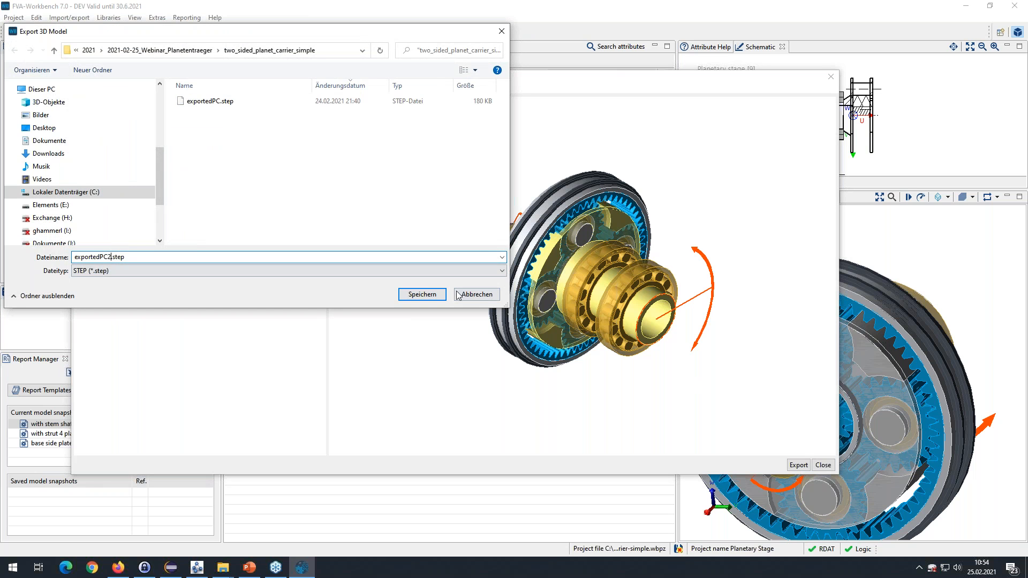
pyautogui.click(421, 294)
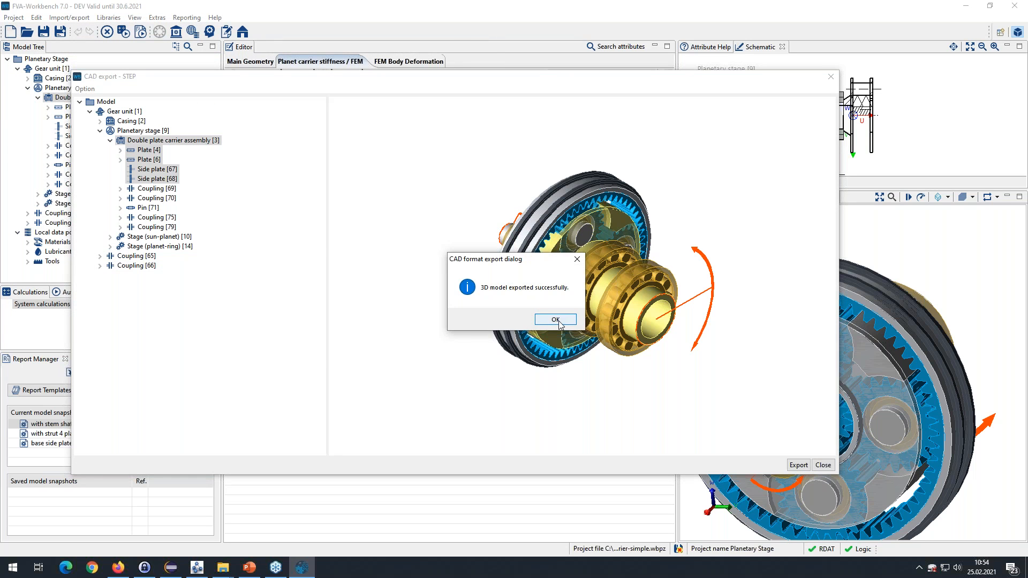
pyautogui.click(535, 320)
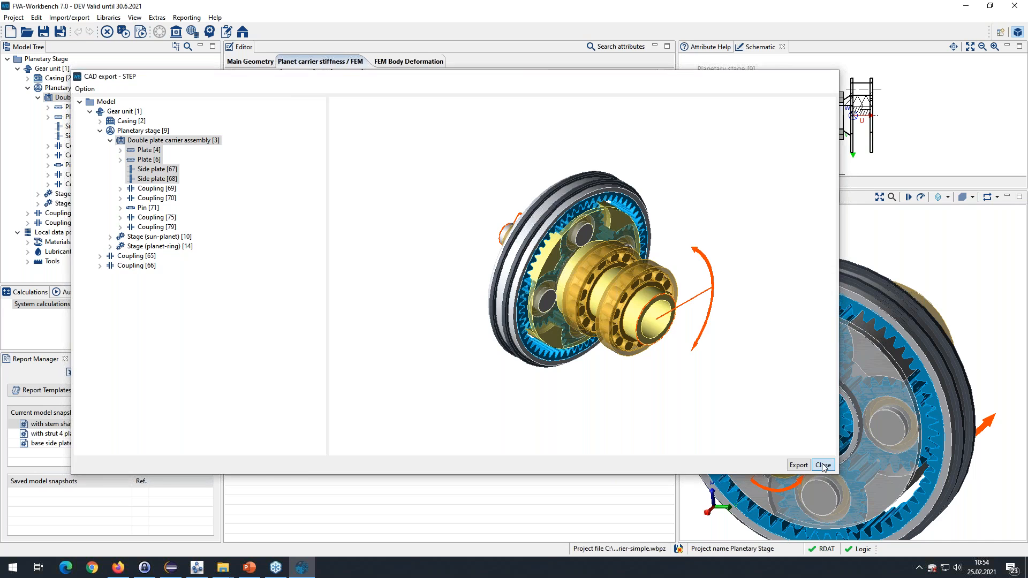
pyautogui.click(823, 465)
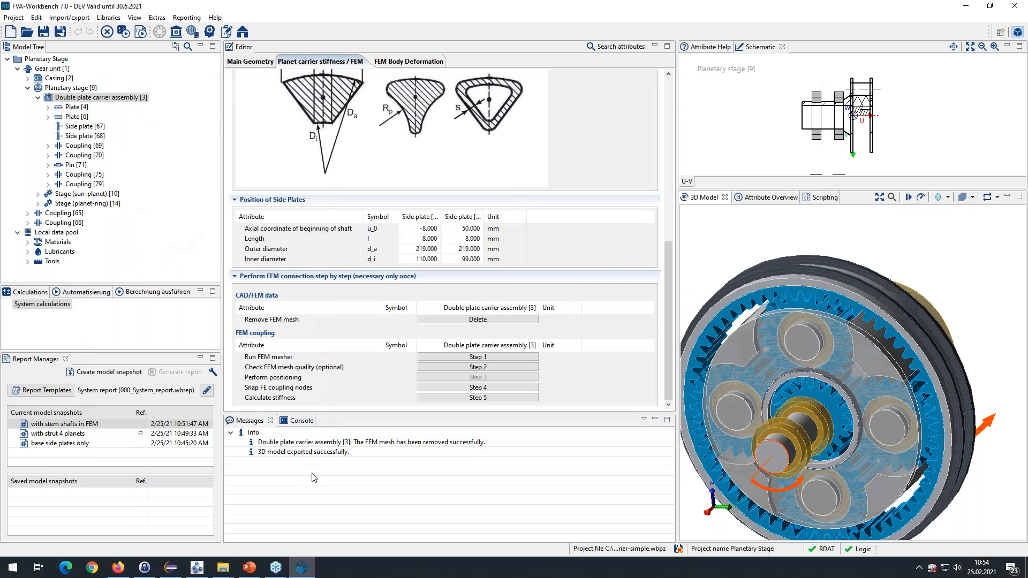
# Step: Switch to STP Viewer and open exportedPC2.step
pyautogui.click(197, 568)
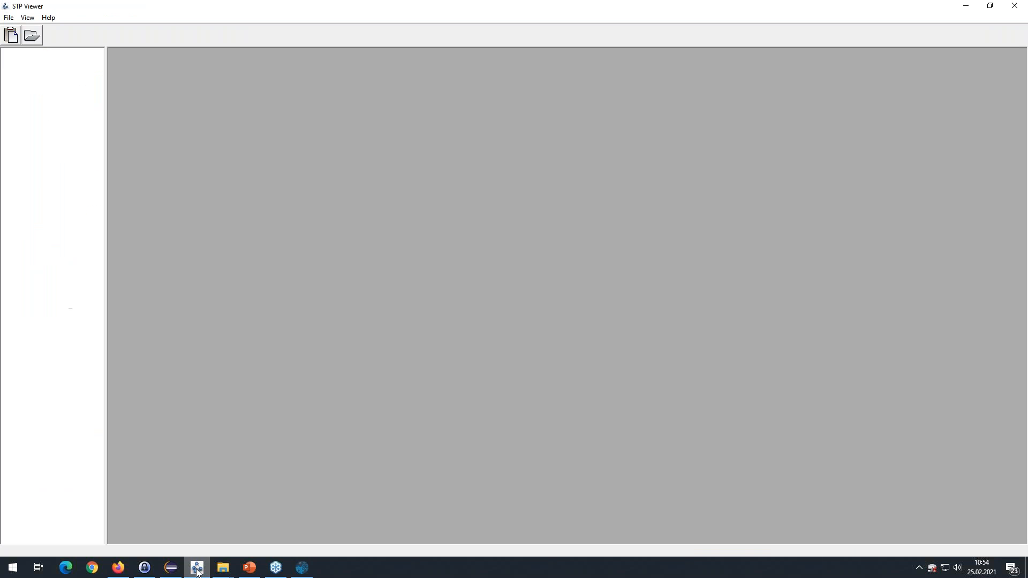
pyautogui.click(31, 35)
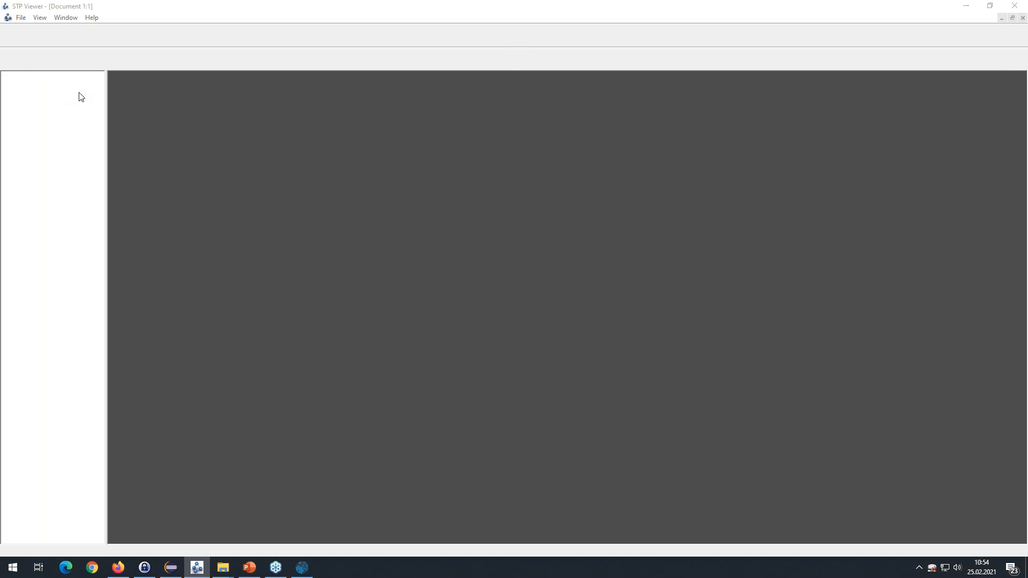
pyautogui.click(144, 106)
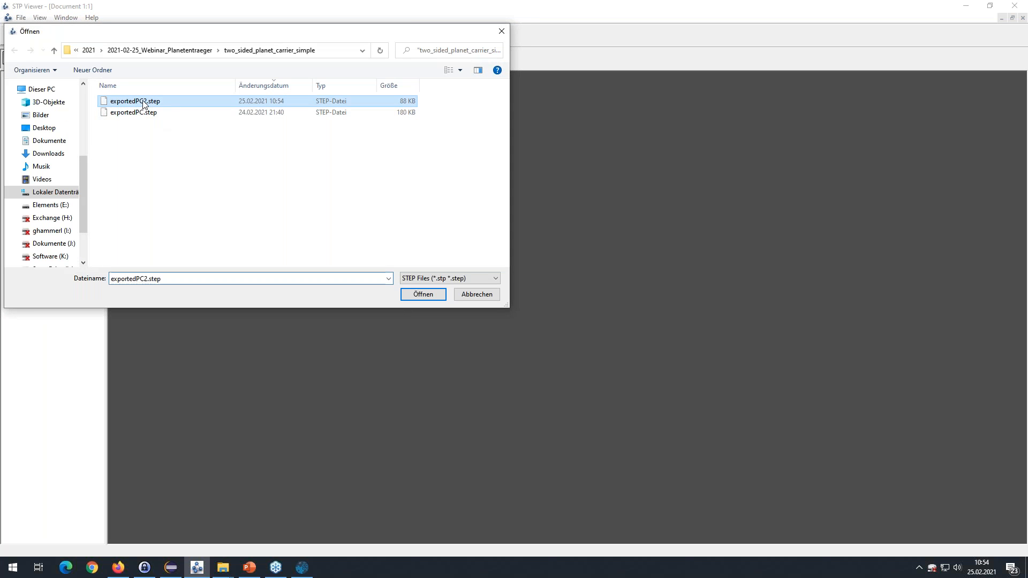
pyautogui.click(421, 297)
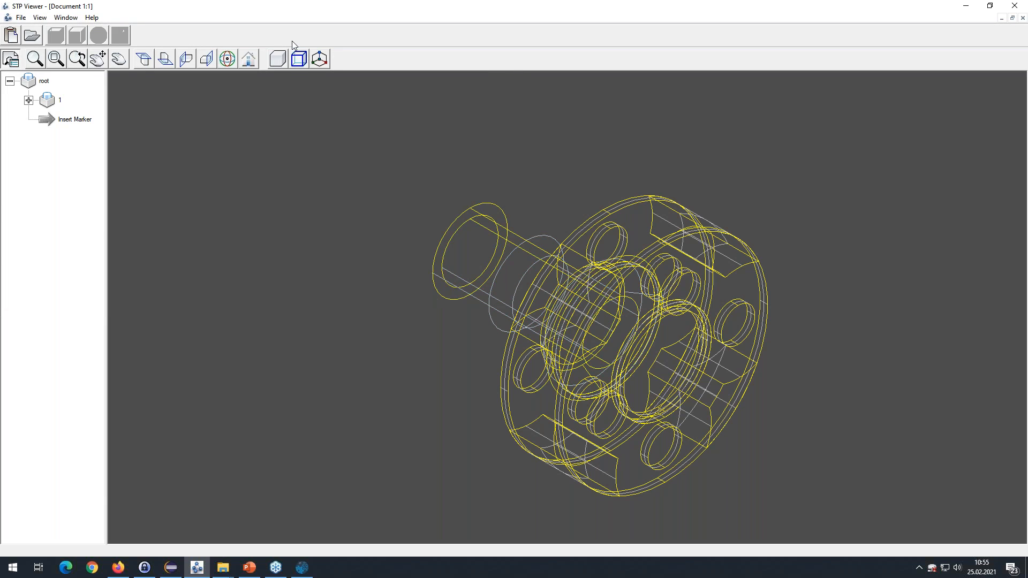
# Step: Display the exported carrier as a shaded solid and examine its struts, pin holes and stem shaft
pyautogui.click(279, 59)
pyautogui.scroll(5, 514, 374)
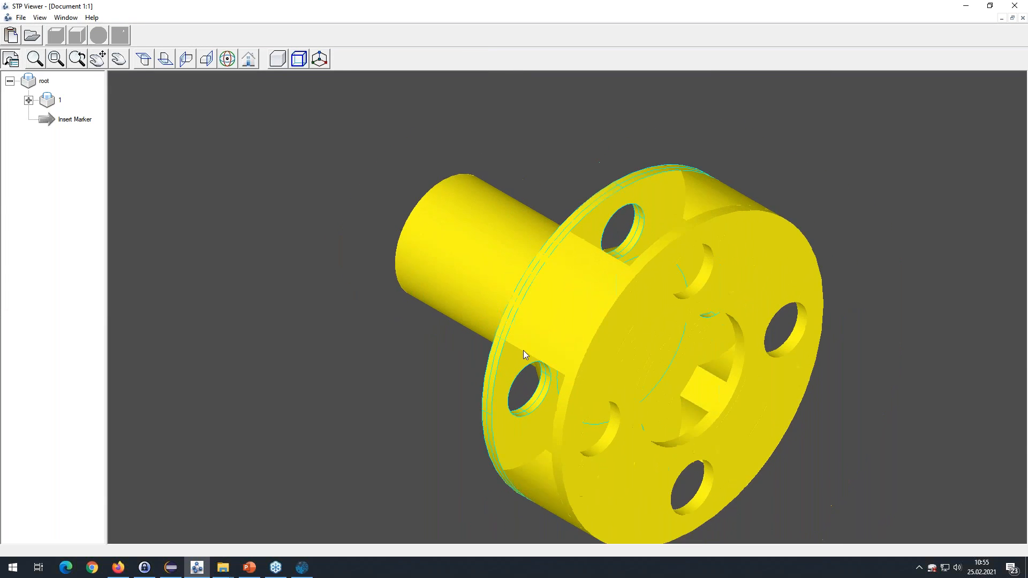
pyautogui.moveTo(552, 366); pyautogui.dragTo(549, 376, button='middle')
pyautogui.moveTo(558, 285); pyautogui.dragTo(524, 291)
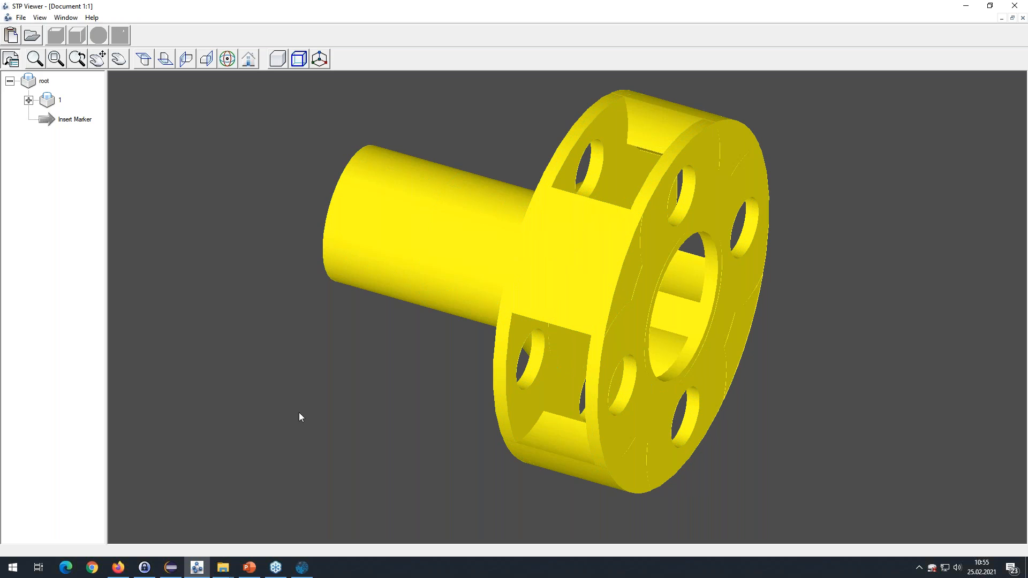
# Step: Switch back to FVA-Workbench and preview the double plate carrier's geometry in the FEM mesher without meshing it
pyautogui.click(302, 567)
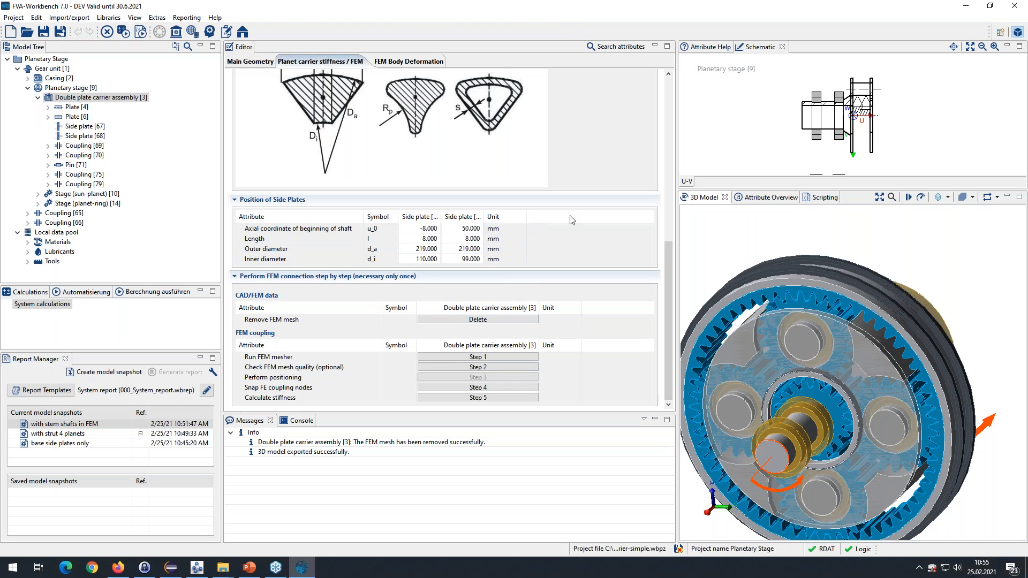
pyautogui.scroll(10, 575, 219)
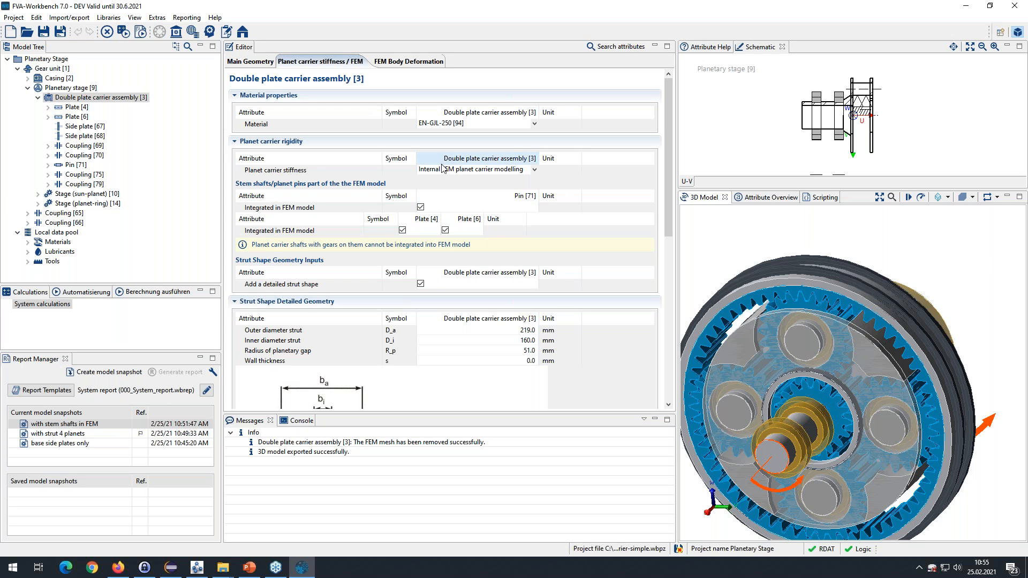
pyautogui.moveTo(668, 187); pyautogui.dragTo(692, 367)
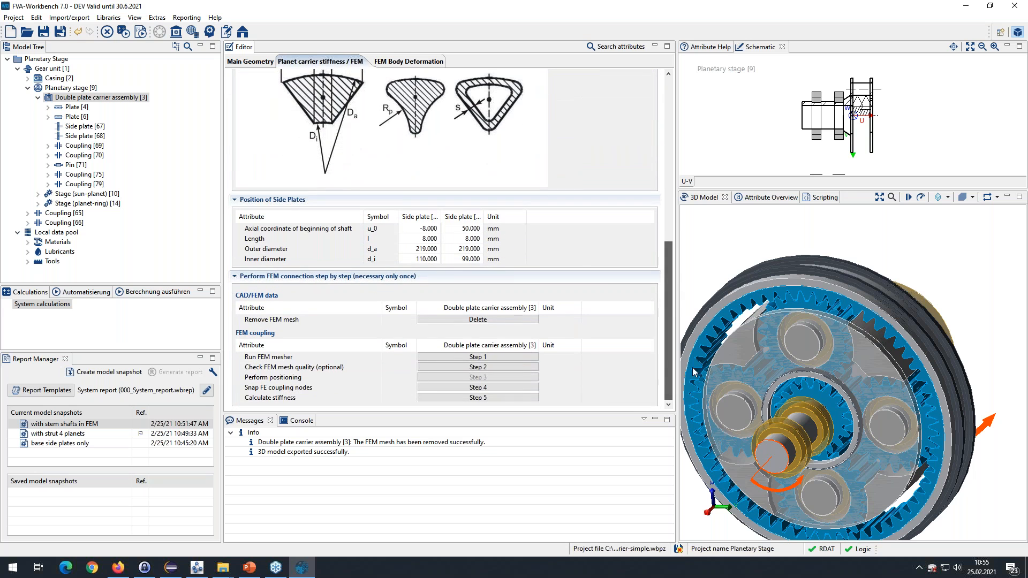
pyautogui.click(473, 359)
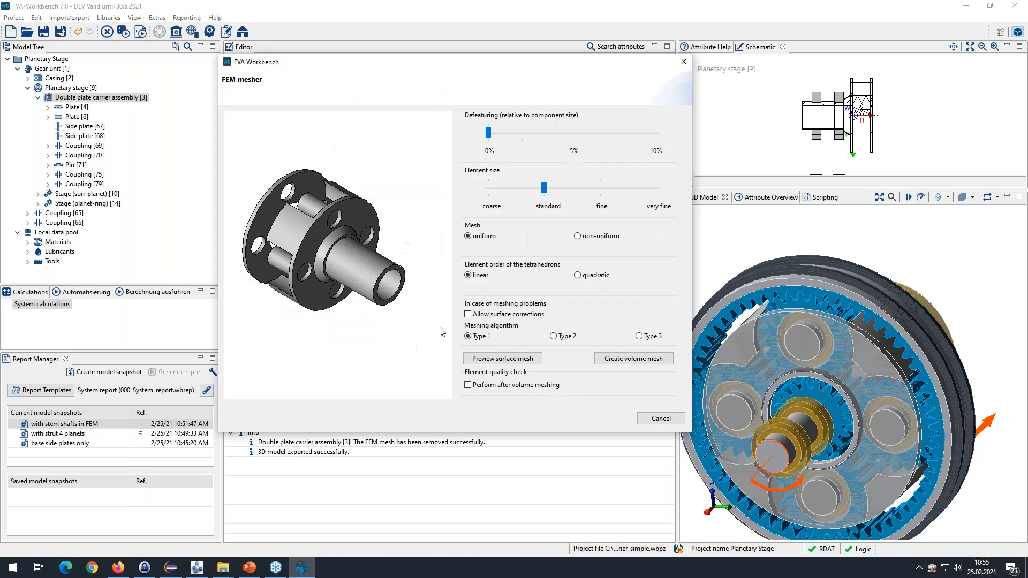
pyautogui.click(660, 421)
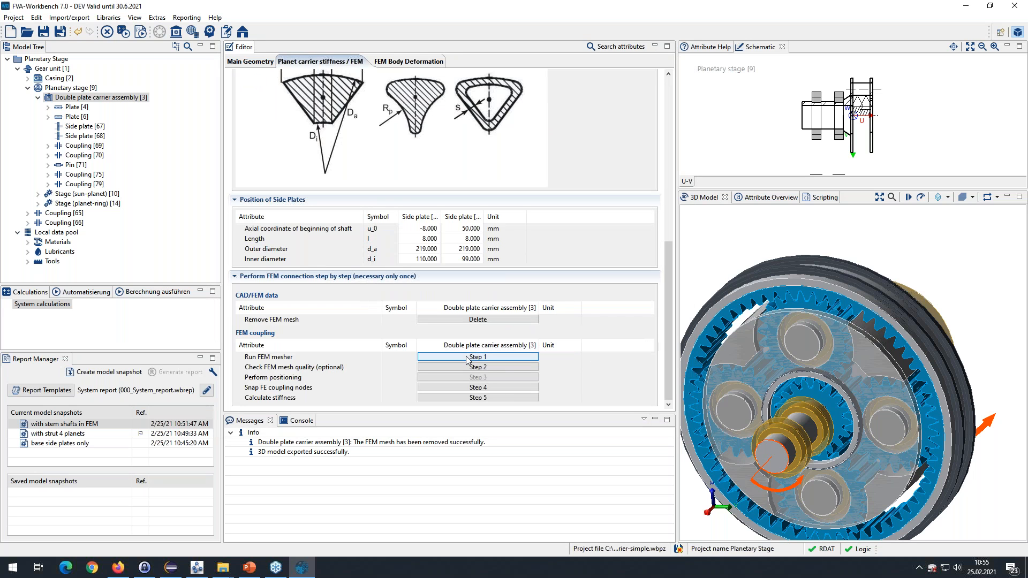
# Step: Inspect the integrated pins in the FEM mesher and create a uniform, linear volume mesh of the carrier with standard element size
pyautogui.click(467, 357)
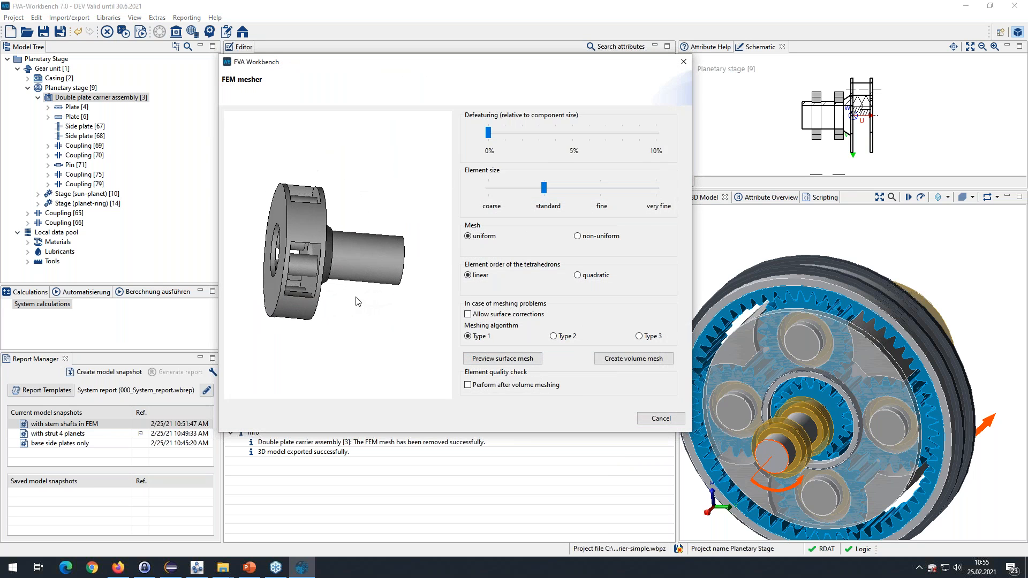
pyautogui.moveTo(317, 276); pyautogui.dragTo(301, 236)
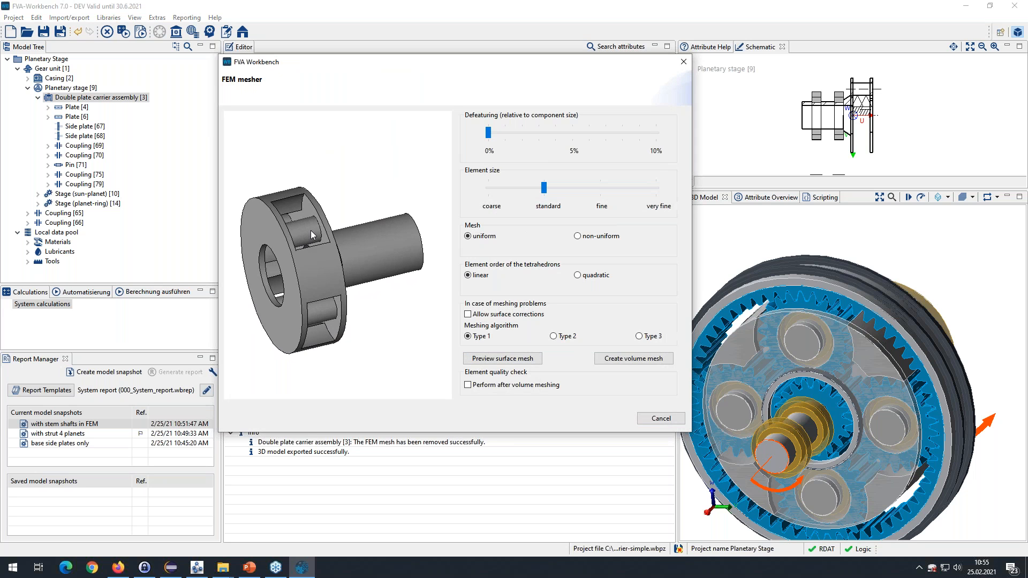
pyautogui.moveTo(303, 239)
pyautogui.mouseDown()
pyautogui.moveTo(310, 270)
pyautogui.moveTo(292, 255)
pyautogui.moveTo(301, 234)
pyautogui.mouseUp()
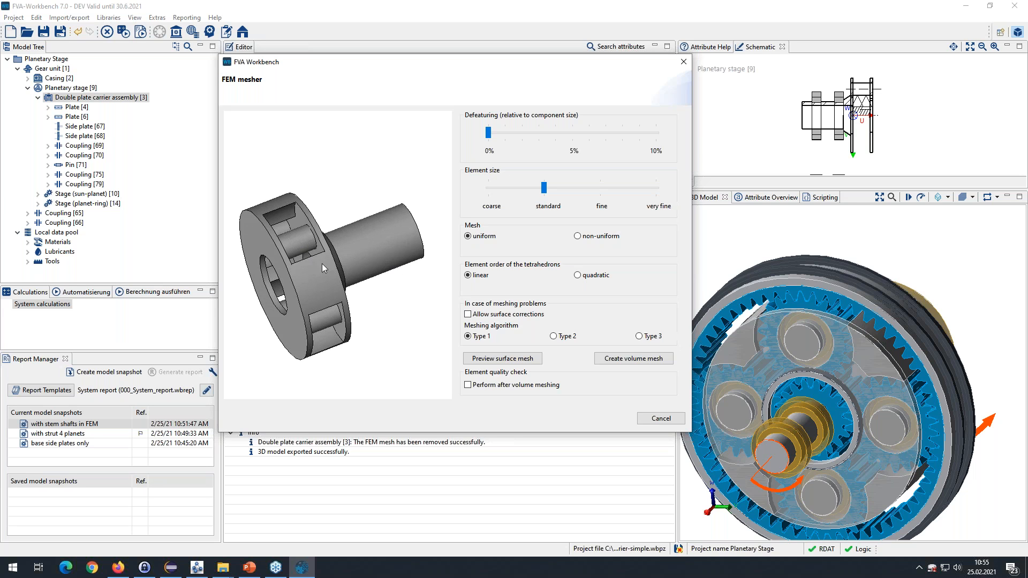
pyautogui.moveTo(352, 321); pyautogui.dragTo(328, 316)
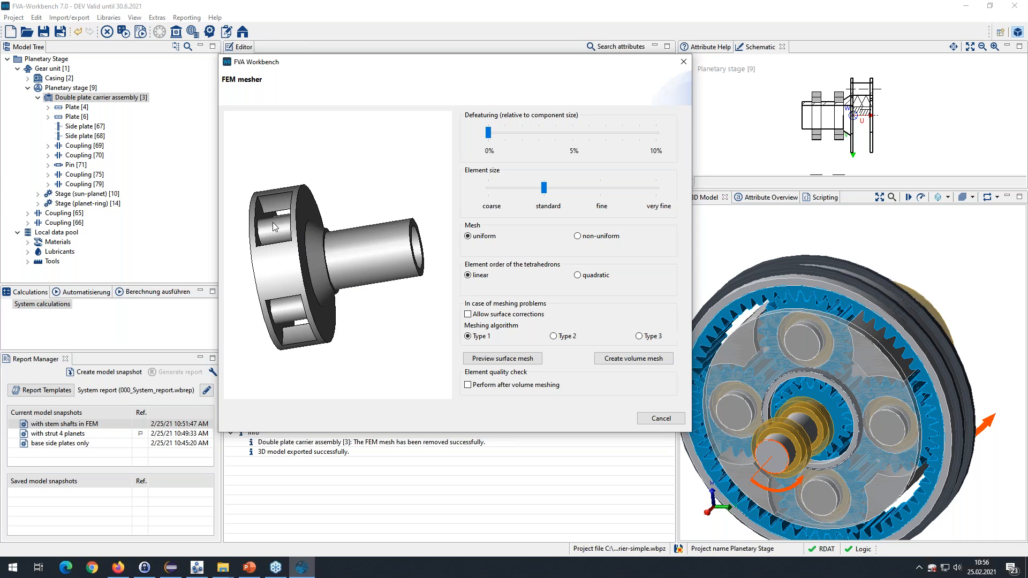
pyautogui.moveTo(292, 267); pyautogui.dragTo(373, 266)
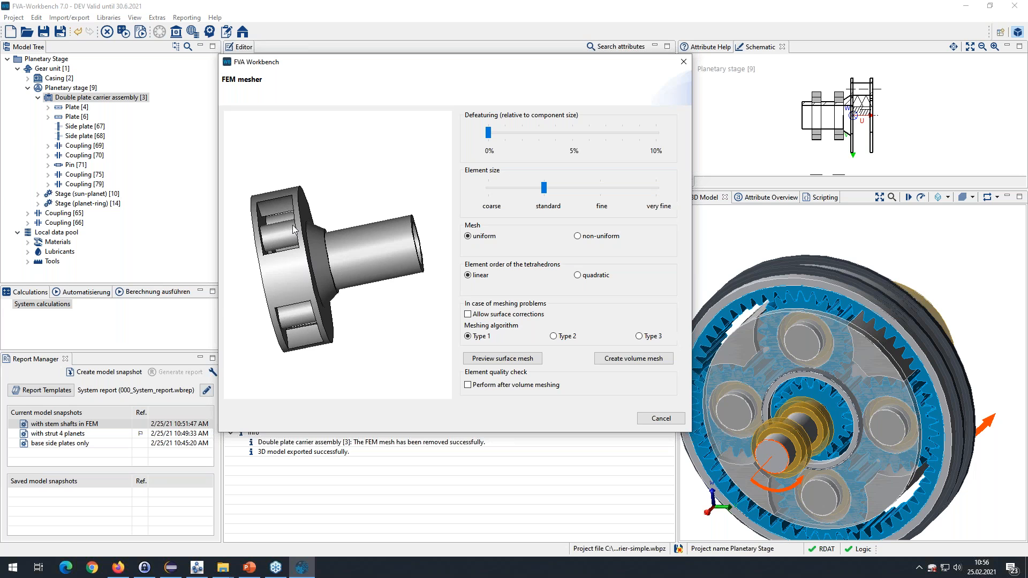
pyautogui.moveTo(294, 225); pyautogui.dragTo(300, 227)
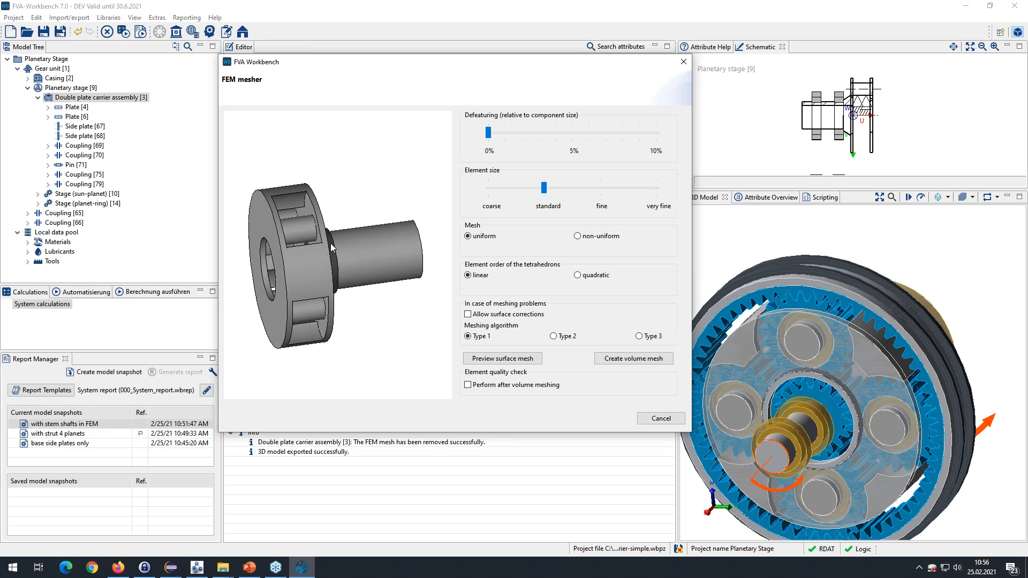
pyautogui.click(610, 358)
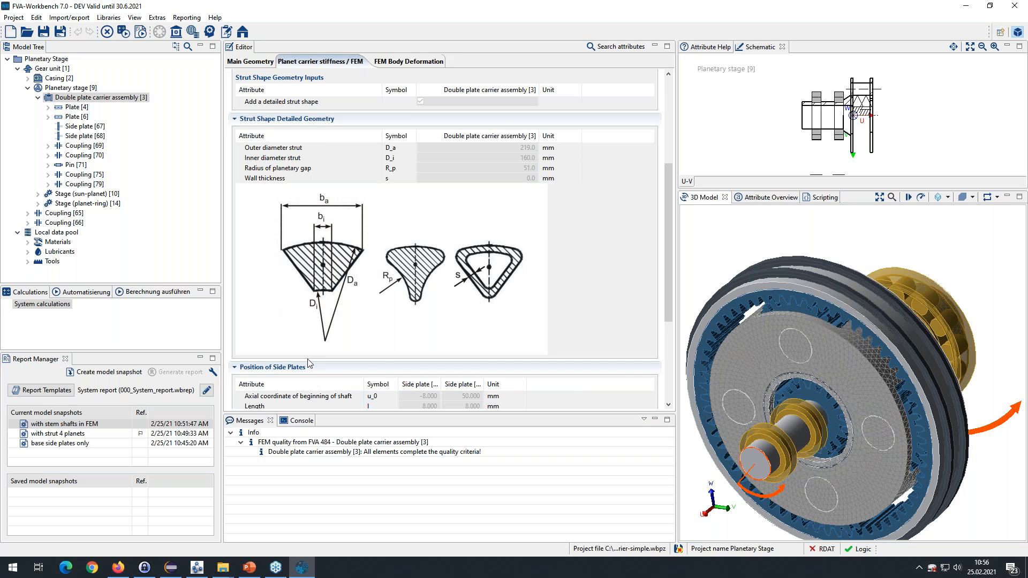
# Step: Snap the double plate carrier's FE coupling nodes automatically, keeping the 0.1 % axial and radial tolerances for all components
pyautogui.moveTo(816, 378); pyautogui.dragTo(782, 403)
pyautogui.moveTo(857, 398); pyautogui.dragTo(833, 362, button='middle')
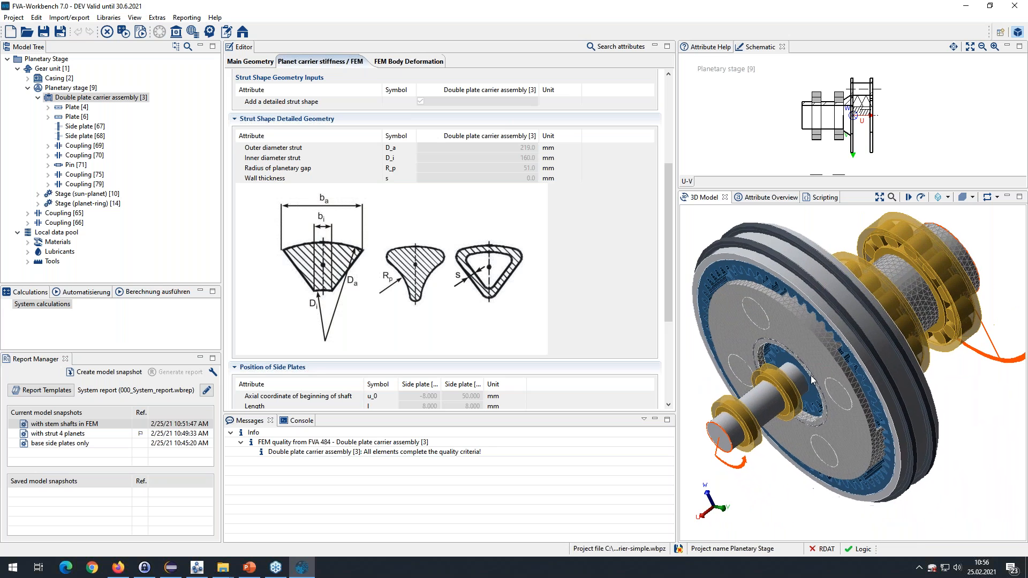
pyautogui.moveTo(670, 236); pyautogui.dragTo(673, 172)
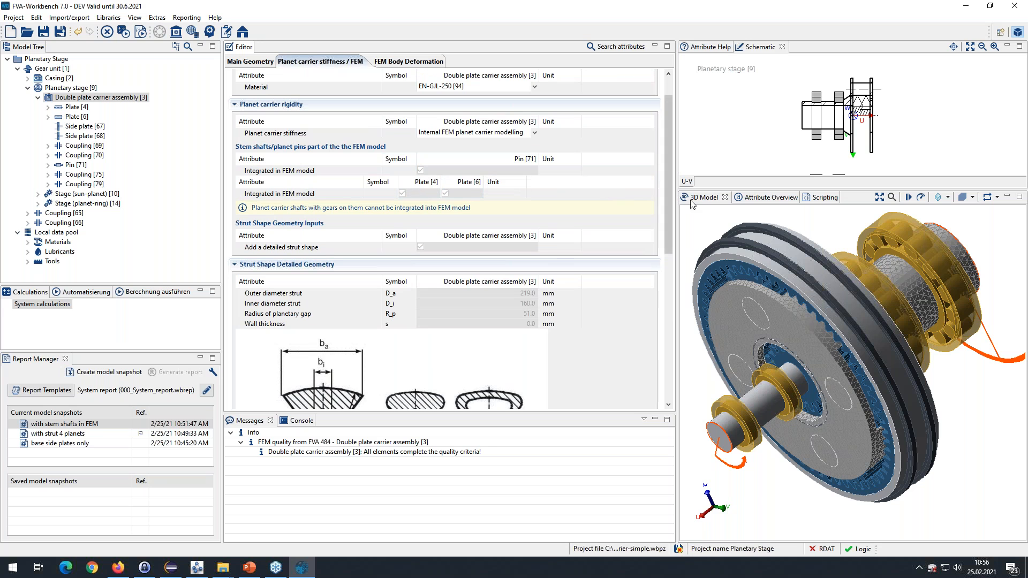
pyautogui.moveTo(666, 206); pyautogui.dragTo(669, 353)
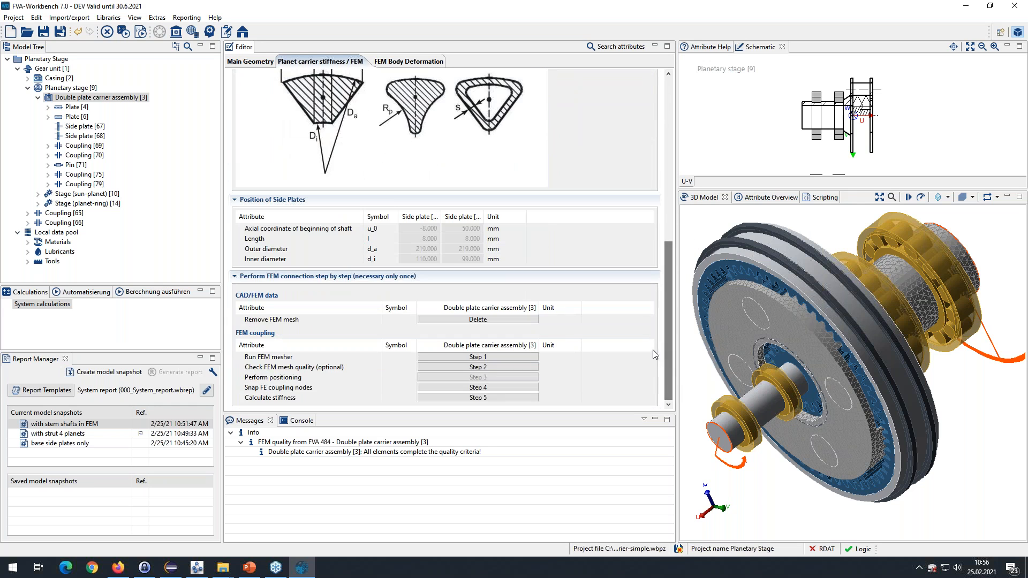
pyautogui.moveTo(792, 368); pyautogui.dragTo(798, 369)
pyautogui.click(470, 389)
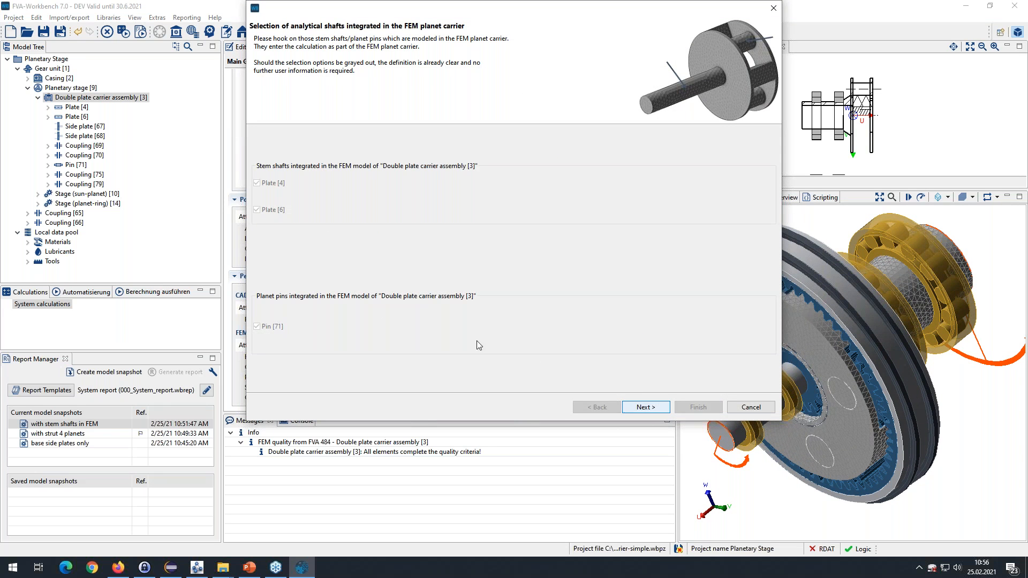
pyautogui.click(643, 407)
pyautogui.click(586, 346)
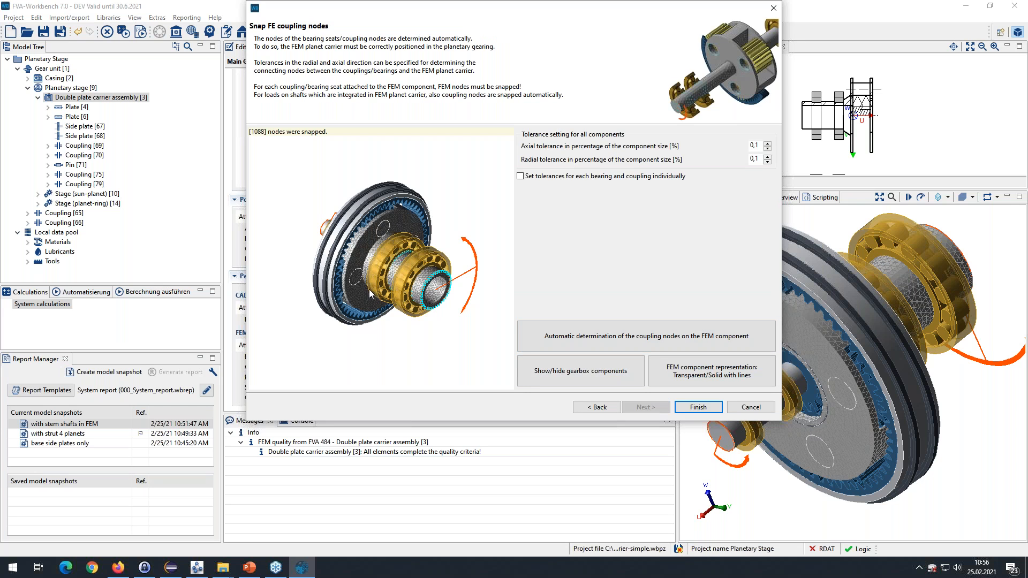
# Step: Examine the snapped coupling nodes on the carrier's stem shaft and integrated pins with the gearbox components hidden
pyautogui.click(525, 368)
pyautogui.click(525, 369)
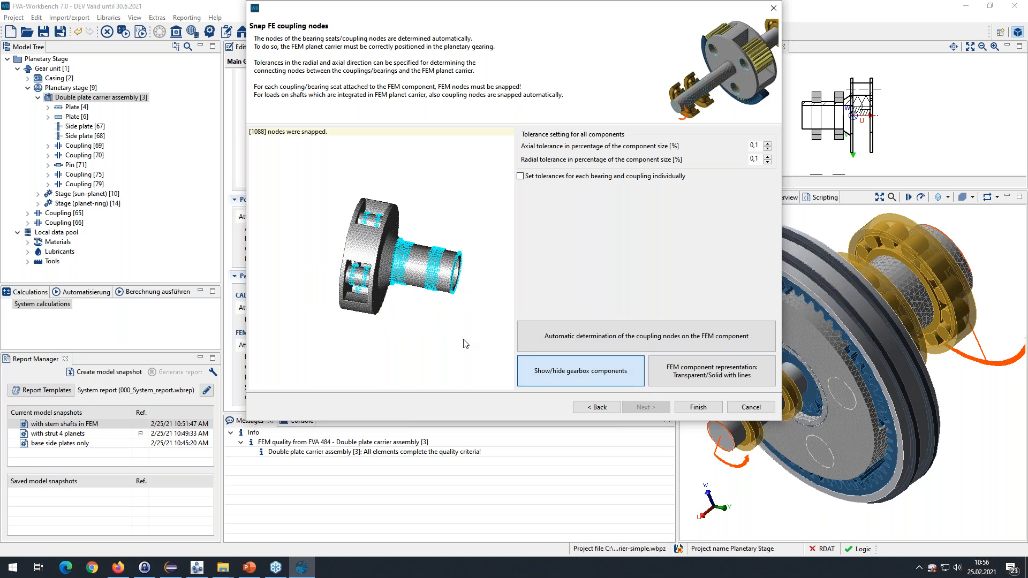
pyautogui.scroll(5, 405, 302)
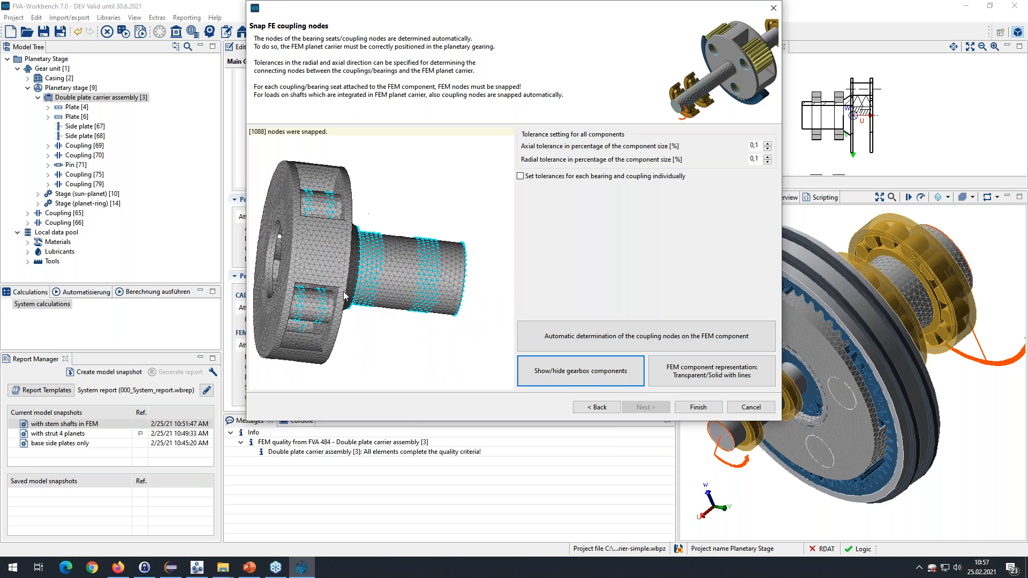
pyautogui.click(599, 378)
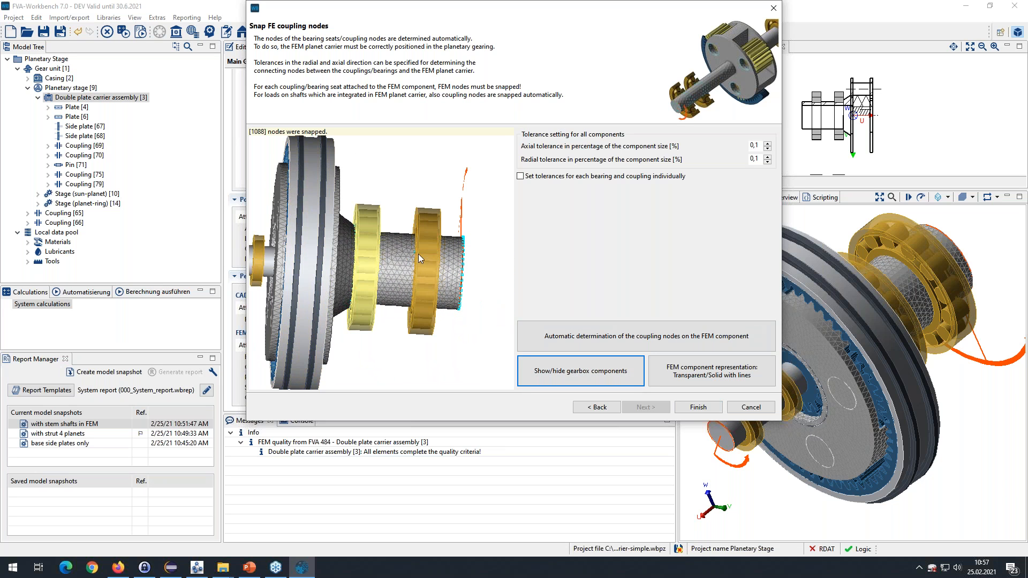
pyautogui.click(574, 378)
pyautogui.scroll(5, 393, 275)
pyautogui.moveTo(392, 270)
pyautogui.mouseDown()
pyautogui.moveTo(424, 320)
pyautogui.moveTo(383, 274)
pyautogui.mouseUp()
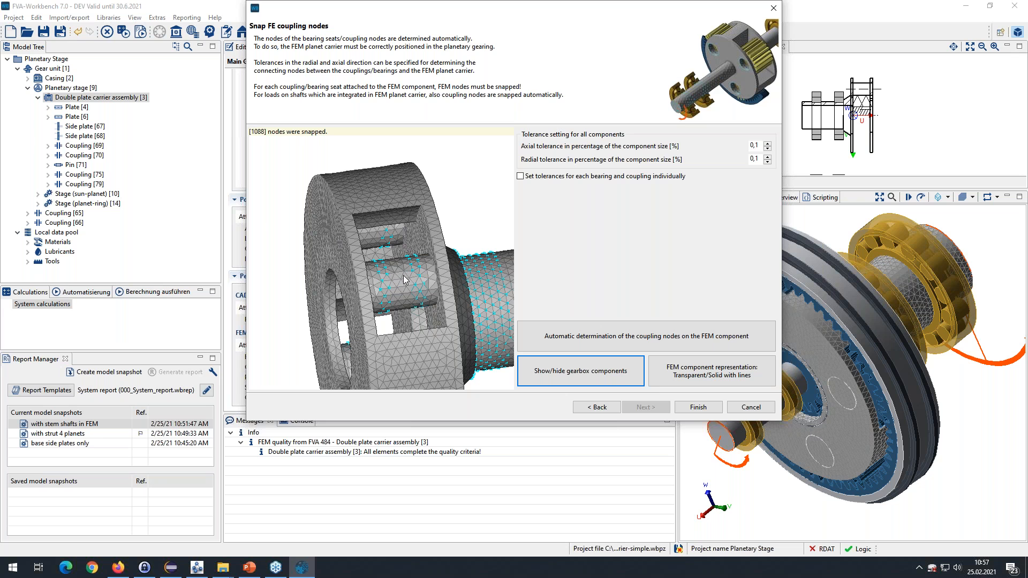
# Step: Show the gearbox components again and hide the ring gear parts and planet gear covering one pin's bearings
pyautogui.click(581, 370)
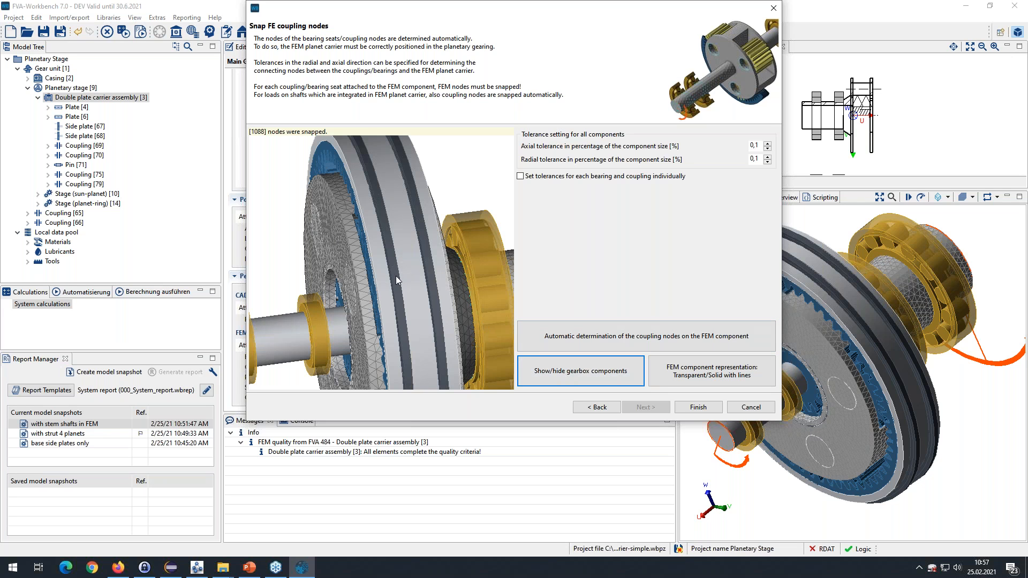
pyautogui.click(386, 281)
pyautogui.rightClick(386, 280)
pyautogui.click(417, 298)
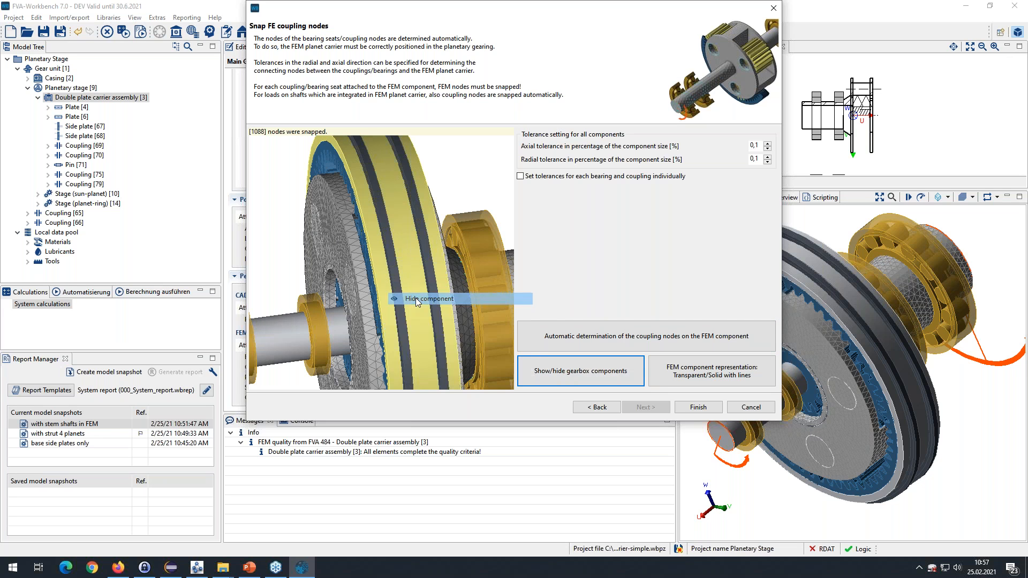
pyautogui.click(384, 285)
pyautogui.rightClick(384, 285)
pyautogui.click(401, 302)
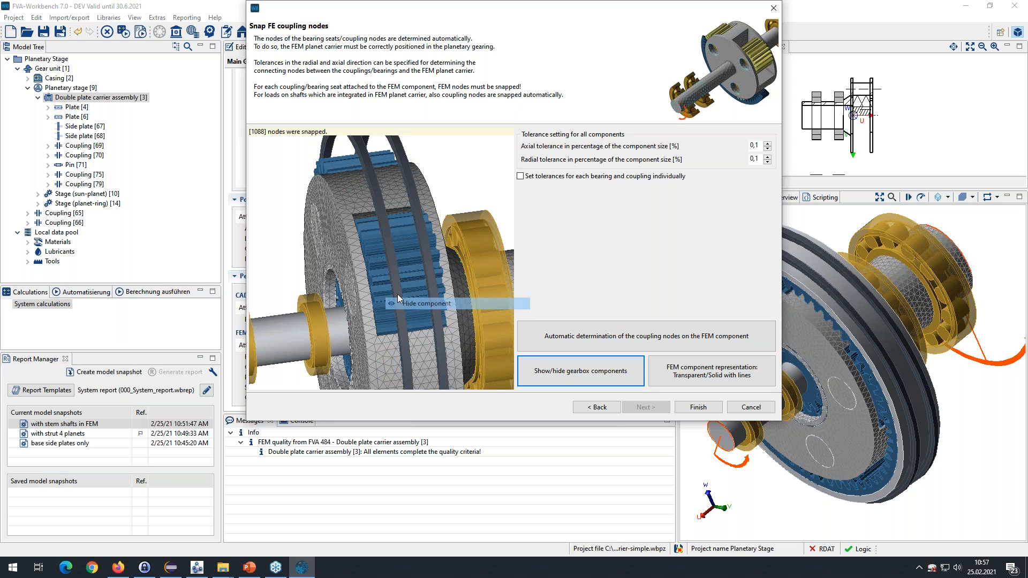
pyautogui.click(383, 274)
pyautogui.rightClick(386, 276)
pyautogui.click(402, 294)
pyautogui.click(376, 271)
pyautogui.rightClick(380, 274)
pyautogui.click(413, 291)
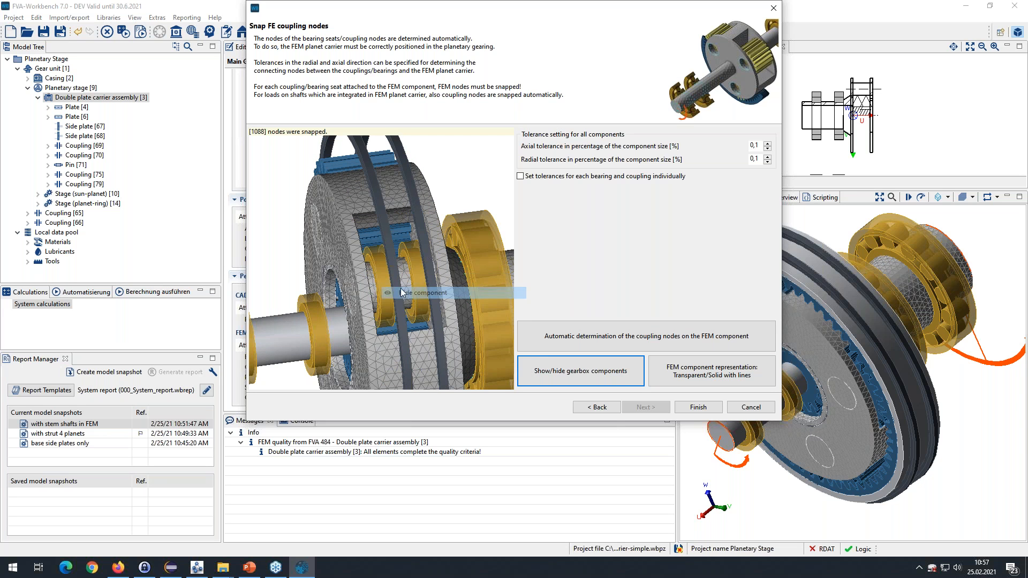
# Step: Inspect the pin's coupling nodes with all gearbox components hidden and finish the node snapping
pyautogui.moveTo(413, 272); pyautogui.dragTo(409, 242, button='middle')
pyautogui.scroll(3, 432, 288)
pyautogui.click(563, 366)
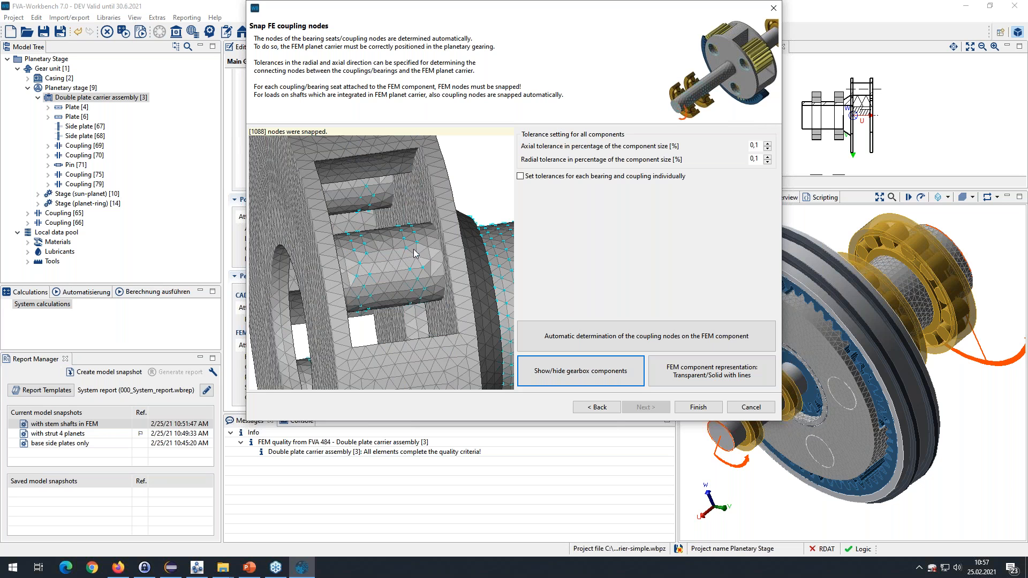
pyautogui.click(708, 409)
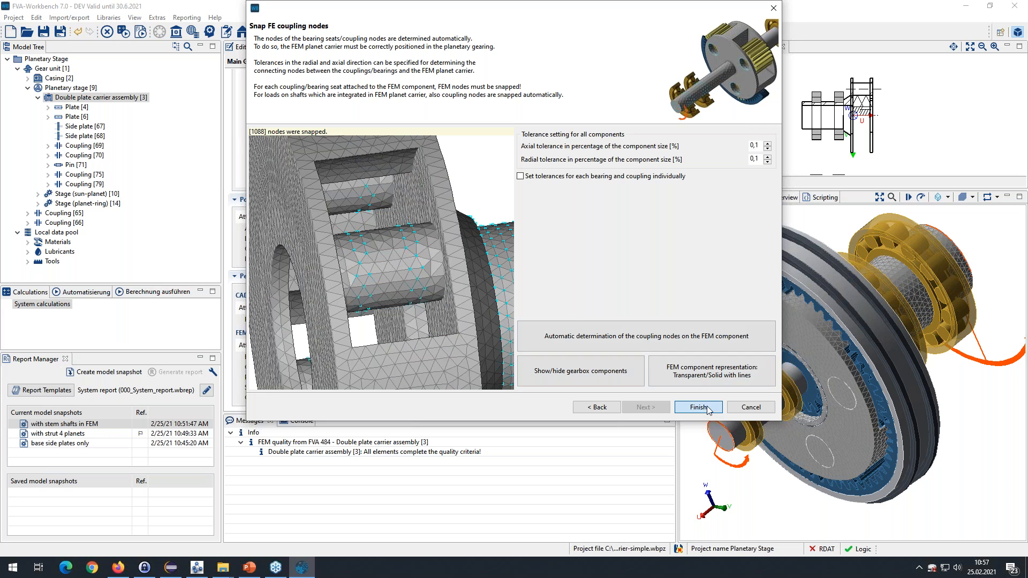
pyautogui.click(535, 315)
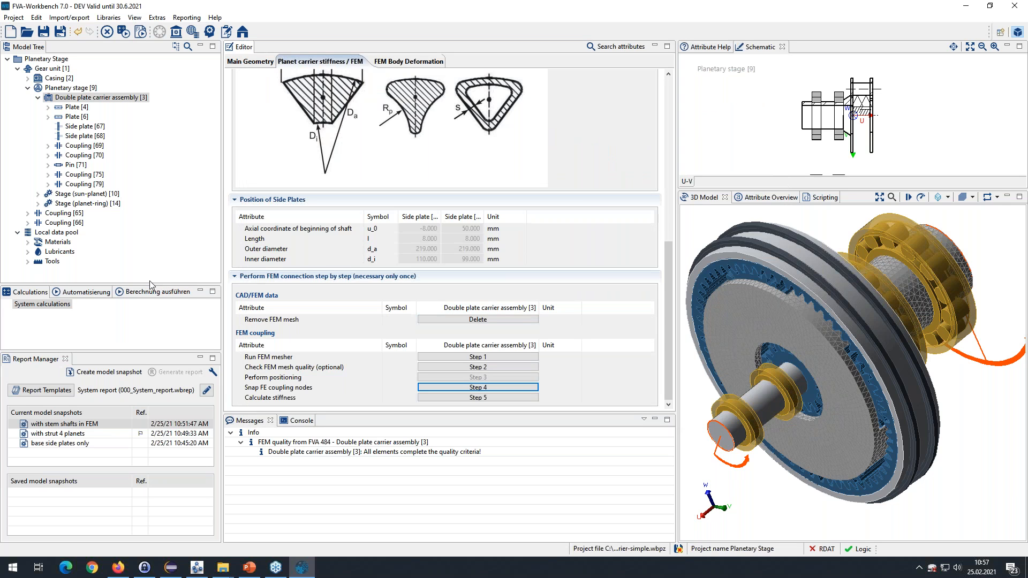
# Step: Open the project Gesamtmodell_KA_RaceIng_2021_mod_WB70.wbpz from the KA-RaceIng folder without saving the current project
pyautogui.hotkey('alt', 'Tab')
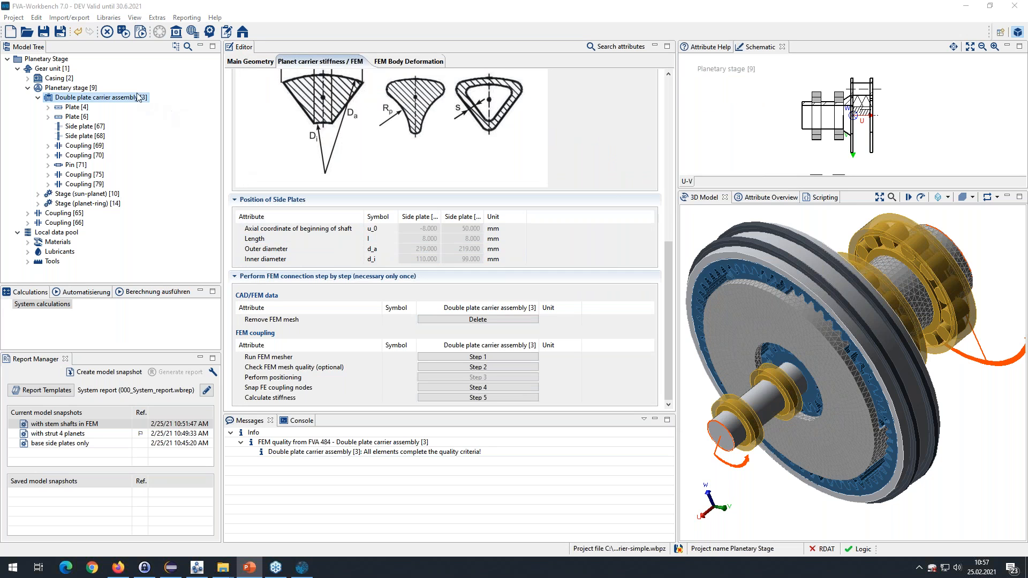
pyautogui.click(478, 387)
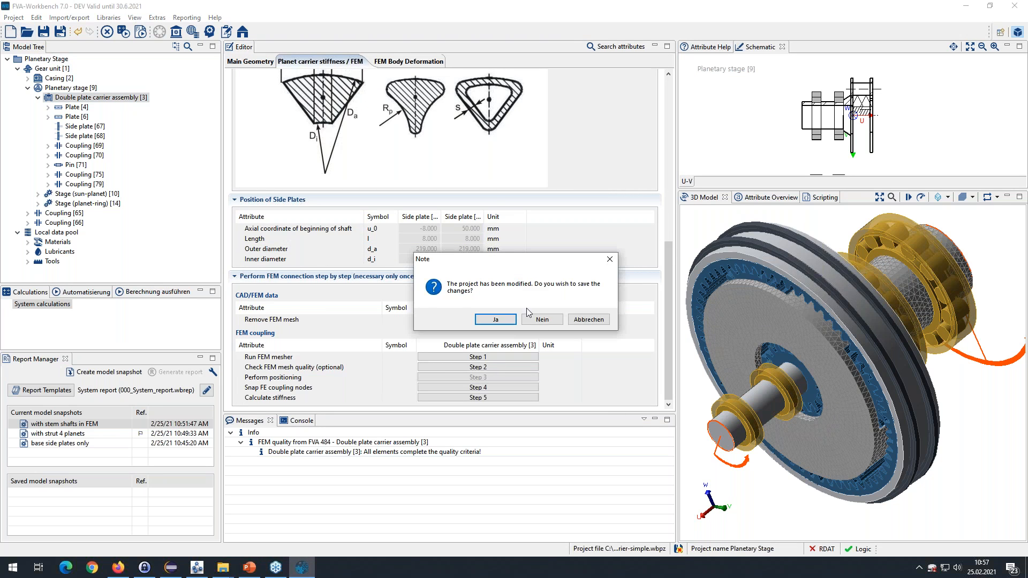
pyautogui.click(540, 319)
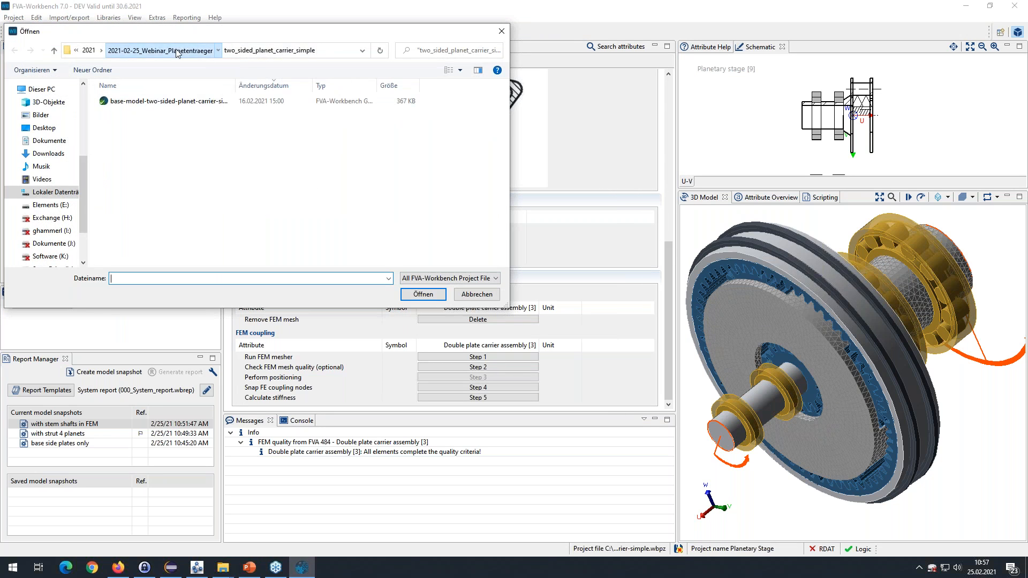
pyautogui.click(155, 49)
pyautogui.doubleClick(149, 112)
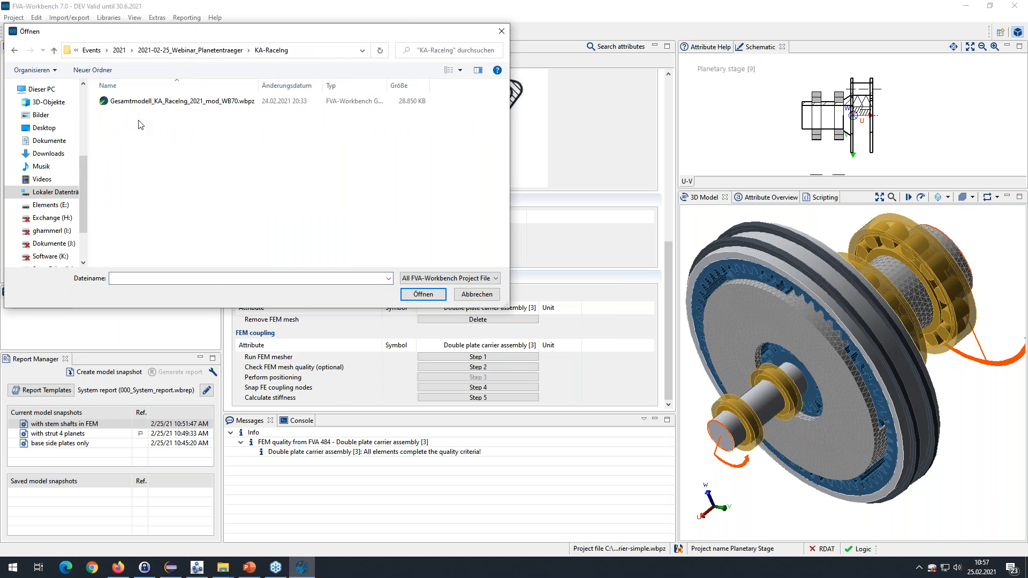
pyautogui.click(172, 102)
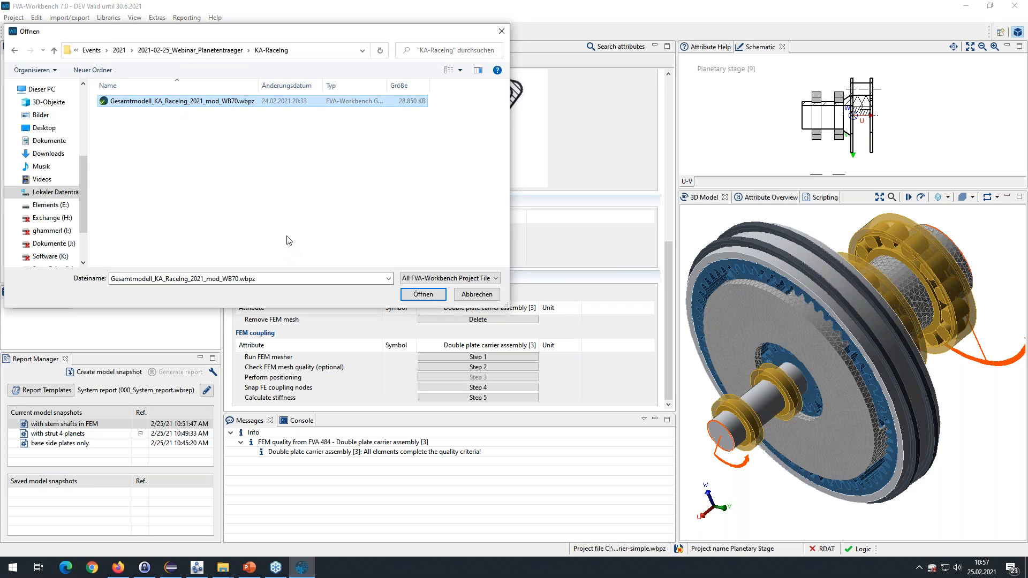
pyautogui.click(418, 294)
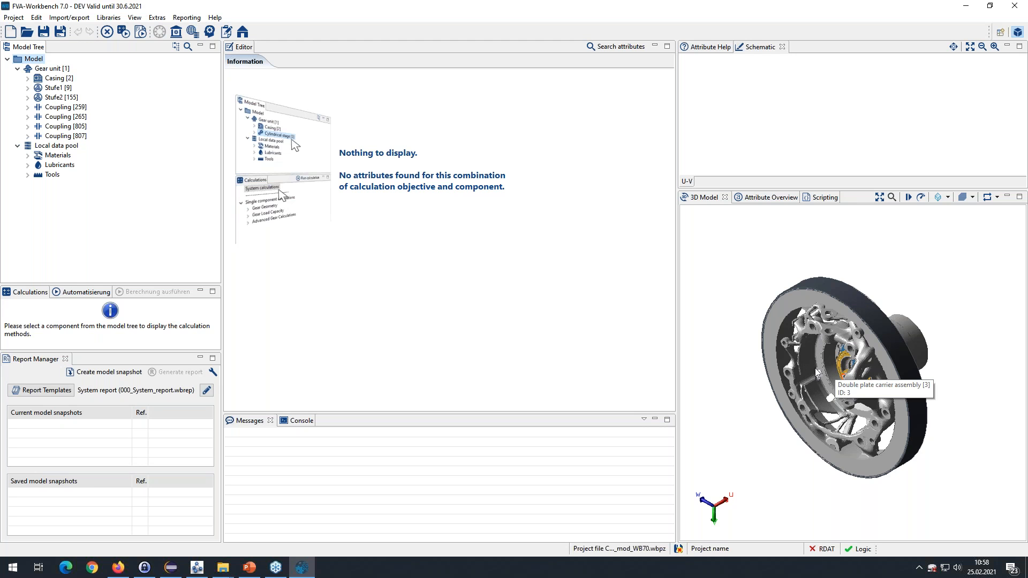
# Step: Add a cutting plane at the first stage's sun gear shaft and view the gearbox in section from the side
pyautogui.moveTo(816, 368); pyautogui.dragTo(843, 359, button='middle')
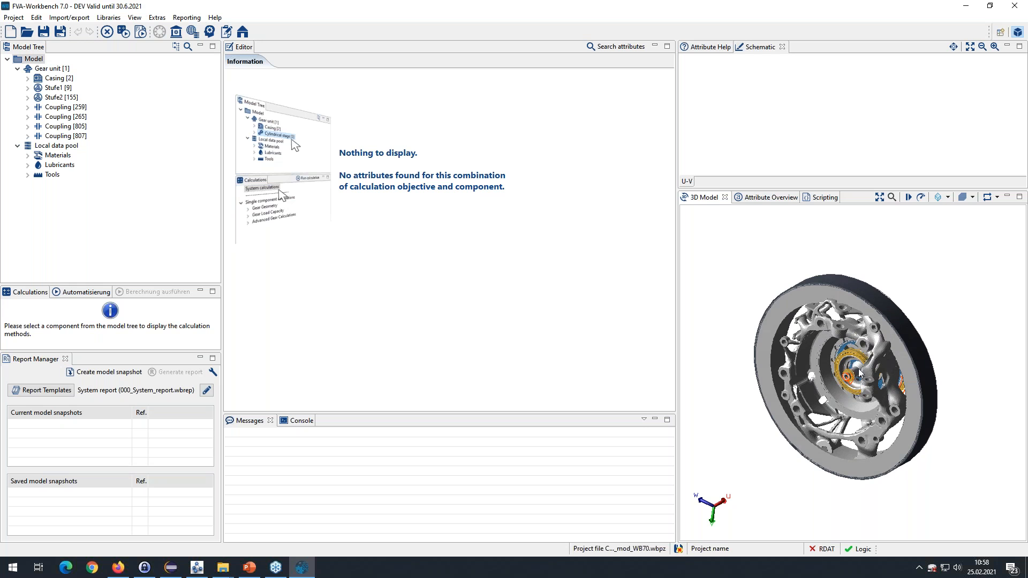
pyautogui.scroll(6, 858, 372)
pyautogui.click(916, 345)
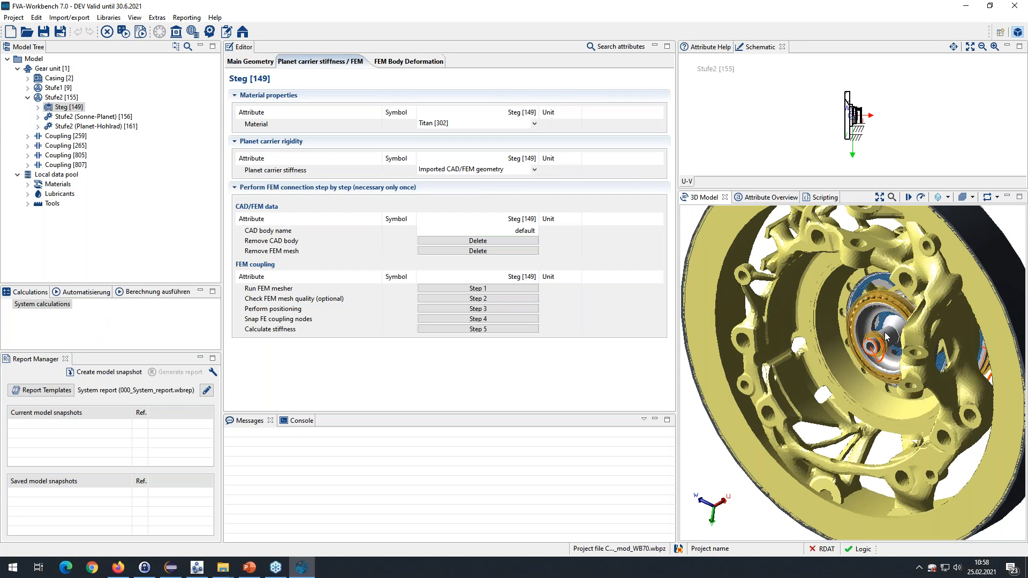
pyautogui.click(886, 335)
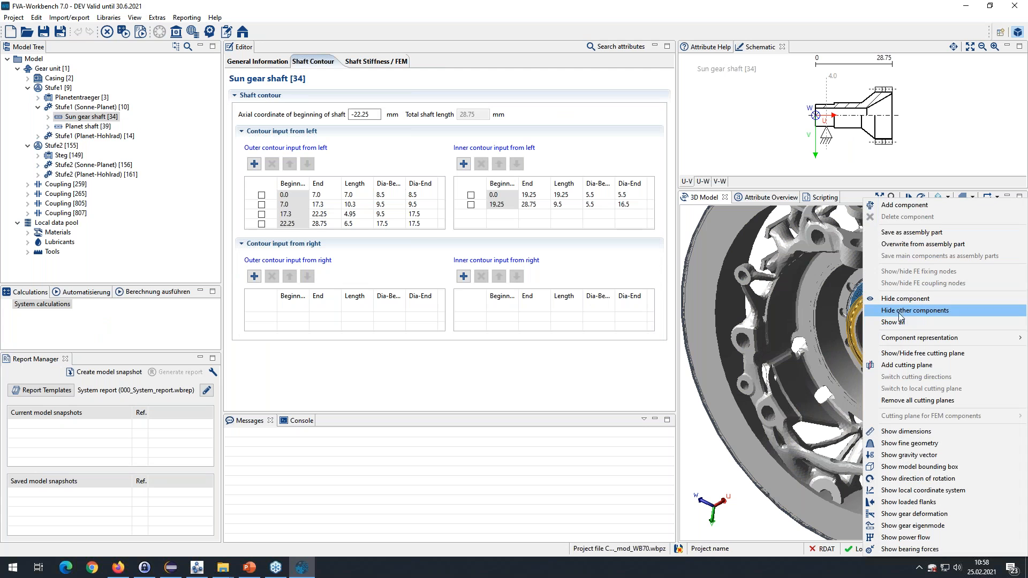
pyautogui.click(905, 366)
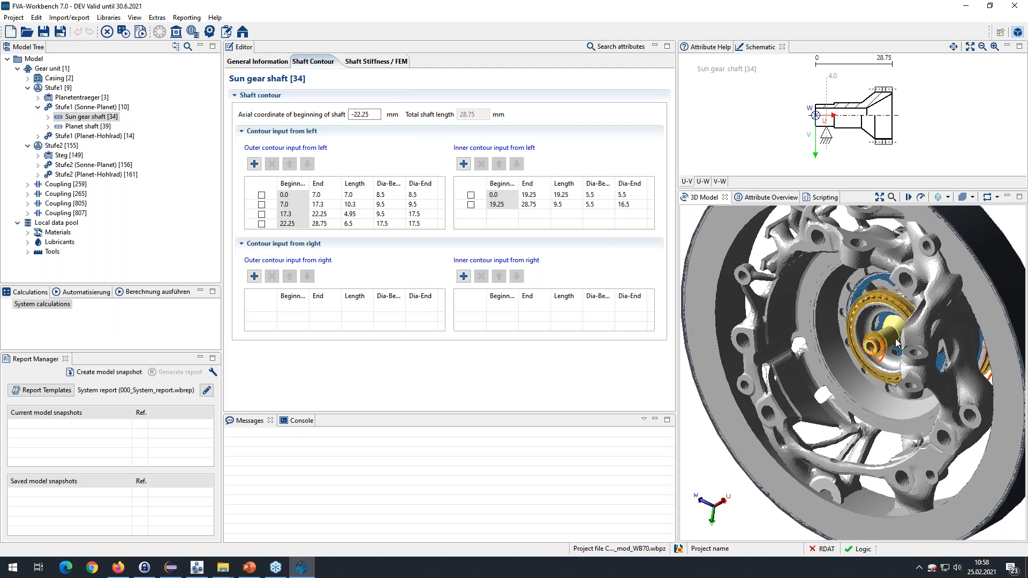
pyautogui.moveTo(902, 341)
pyautogui.mouseDown()
pyautogui.moveTo(842, 404)
pyautogui.moveTo(775, 400)
pyautogui.moveTo(910, 341)
pyautogui.mouseUp()
pyautogui.moveTo(913, 345)
pyautogui.mouseDown(button='middle')
pyautogui.moveTo(917, 354)
pyautogui.moveTo(879, 344)
pyautogui.moveTo(895, 351)
pyautogui.mouseUp(button='middle')
pyautogui.scroll(2, 777, 343)
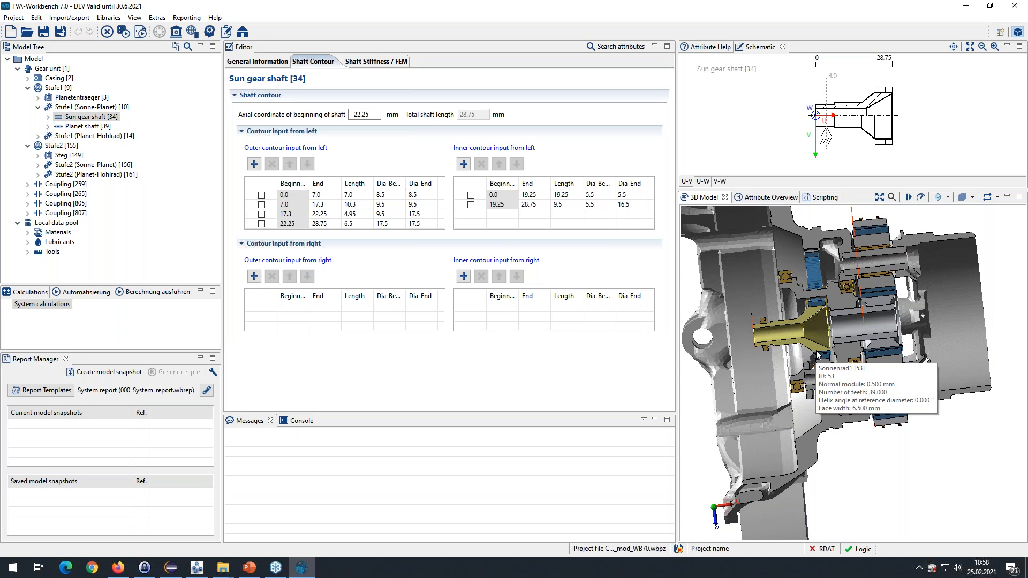
pyautogui.moveTo(744, 209); pyautogui.dragTo(747, 265, button='middle')
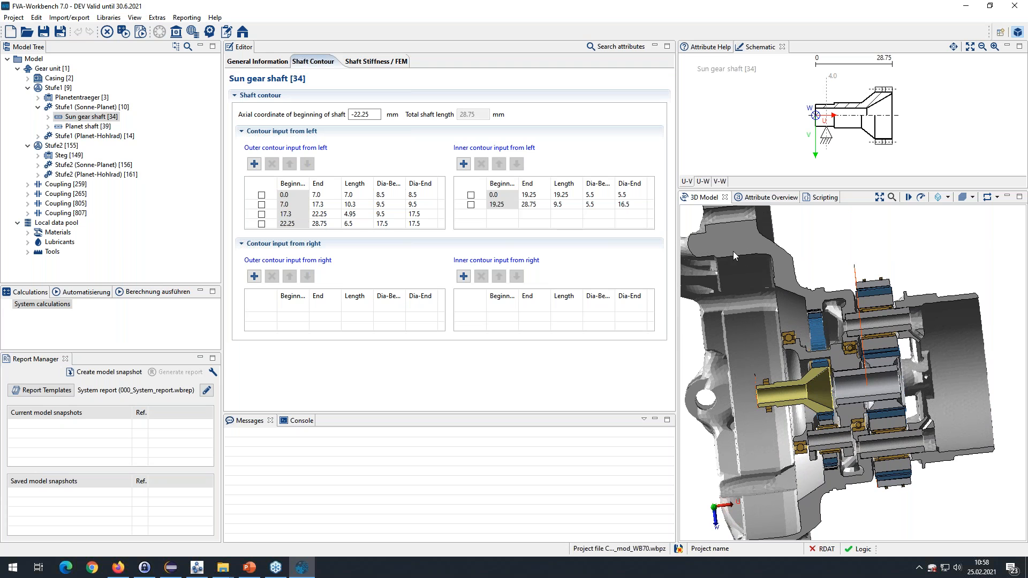
pyautogui.moveTo(815, 370); pyautogui.dragTo(779, 390, button='middle')
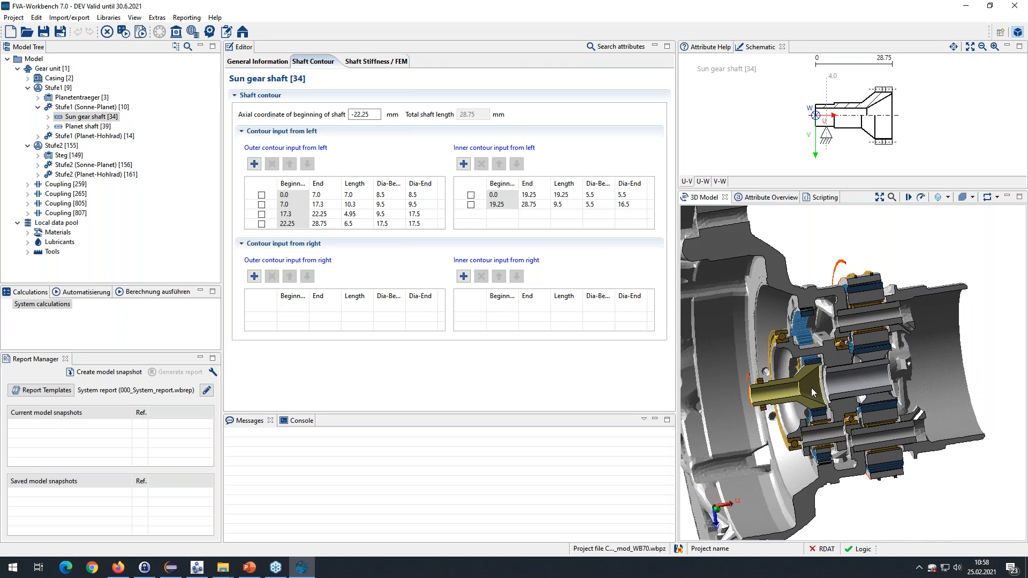
# Step: Examine the sectioned two-stage gearbox by selecting the Planetentraeger, the adapter, the second-stage ring gear shaft and the Steg carrier
pyautogui.click(820, 342)
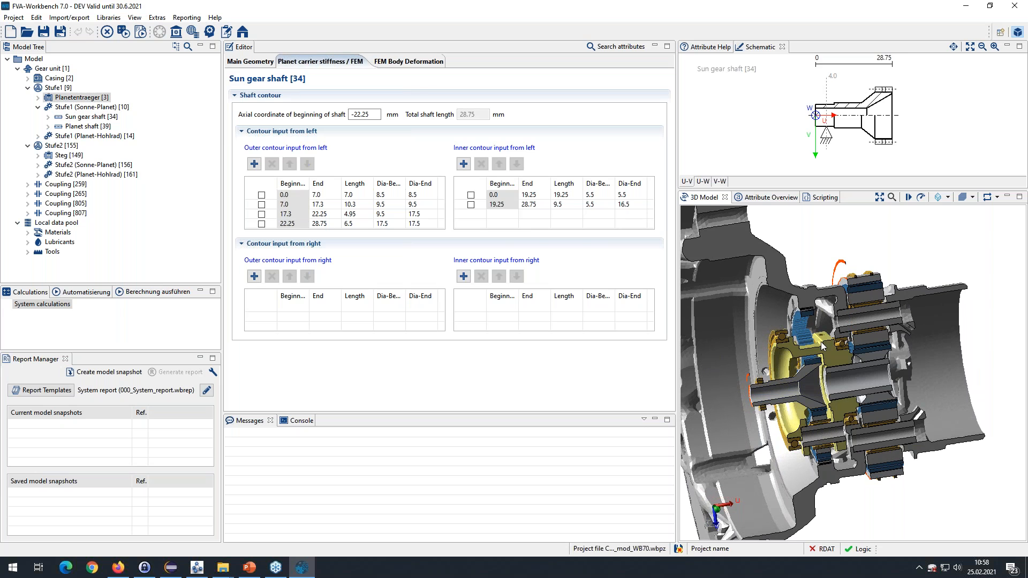
pyautogui.click(845, 383)
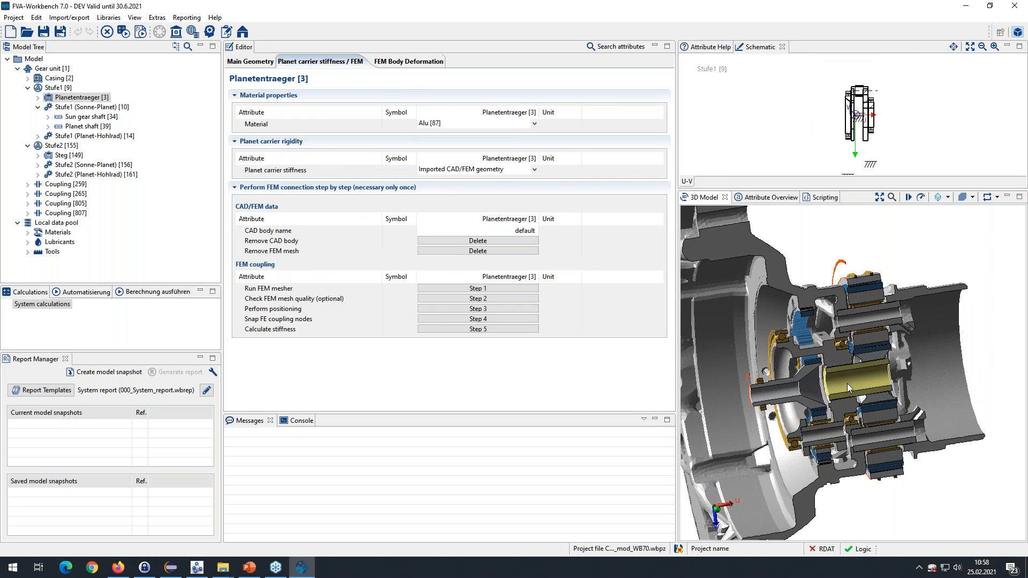
pyautogui.moveTo(846, 383); pyautogui.dragTo(858, 396, button='middle')
pyautogui.click(849, 346)
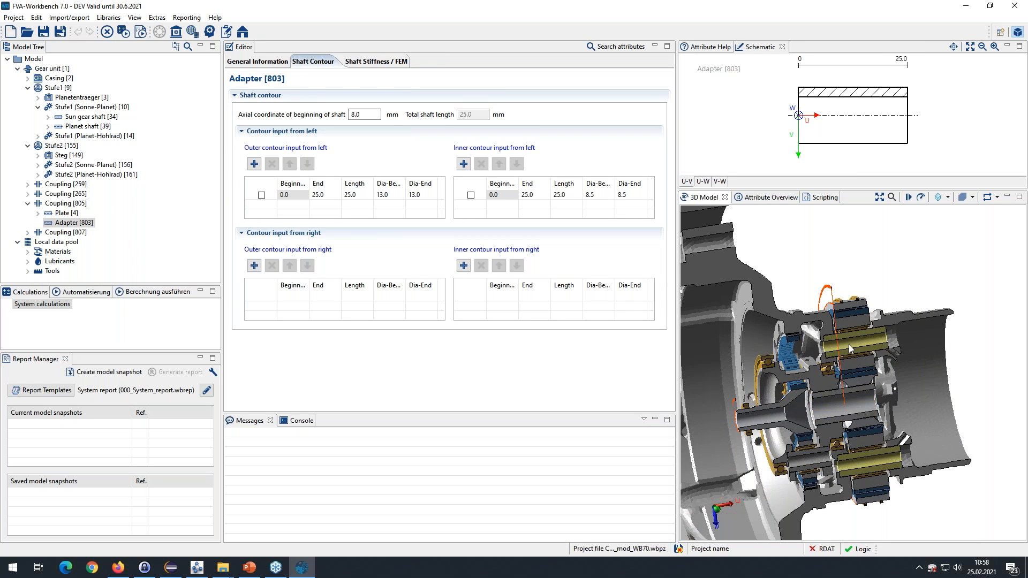
pyautogui.click(847, 304)
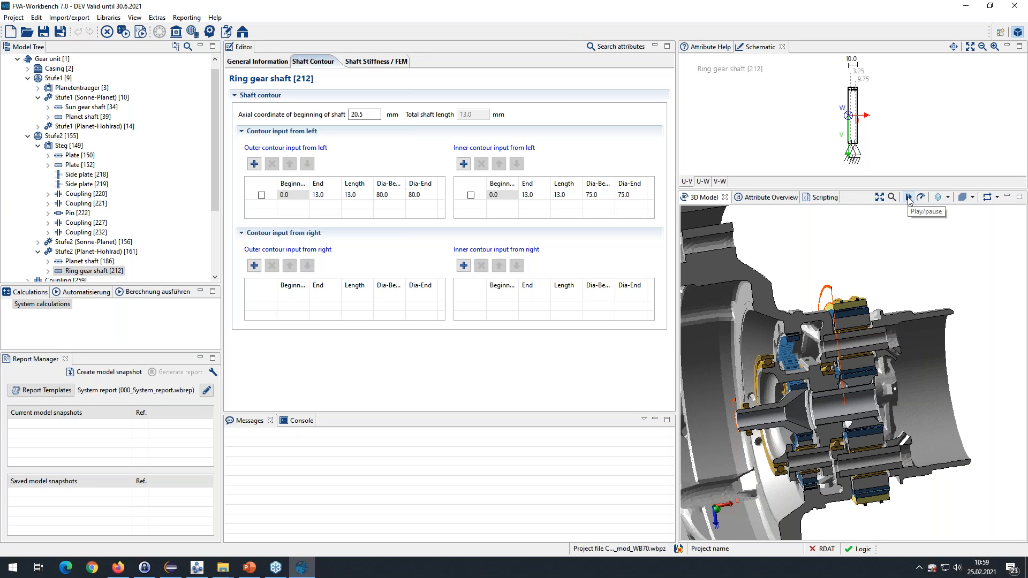
pyautogui.click(926, 419)
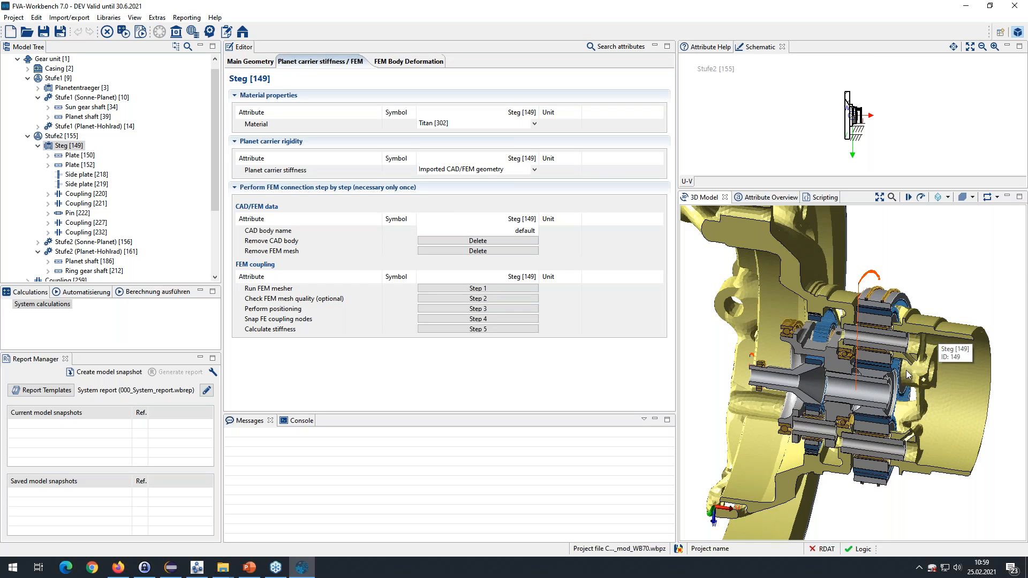
pyautogui.scroll(3, 854, 364)
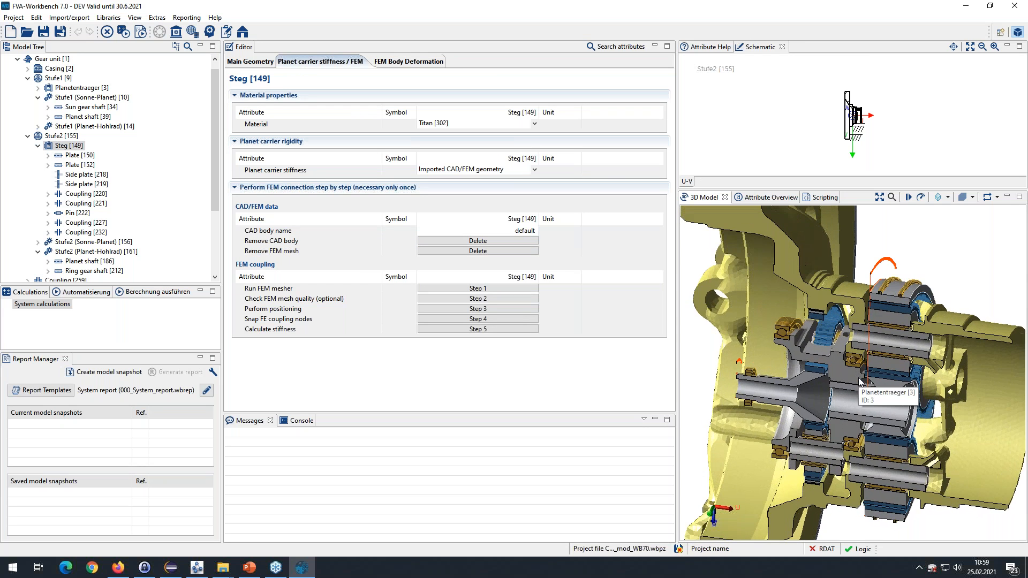
# Step: Examine the rolling bearing between Plate [4] and Plate [152] in the sectioned gearbox, including its bearing data
pyautogui.scroll(3, 878, 404)
pyautogui.click(850, 367)
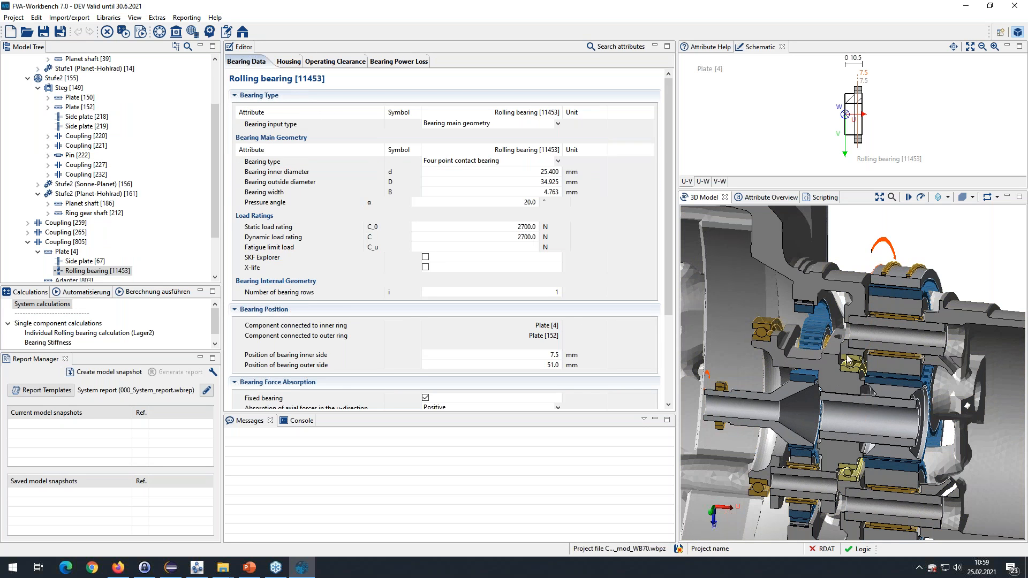
pyautogui.moveTo(898, 349); pyautogui.dragTo(880, 386, button='middle')
pyautogui.scroll(-2, 878, 353)
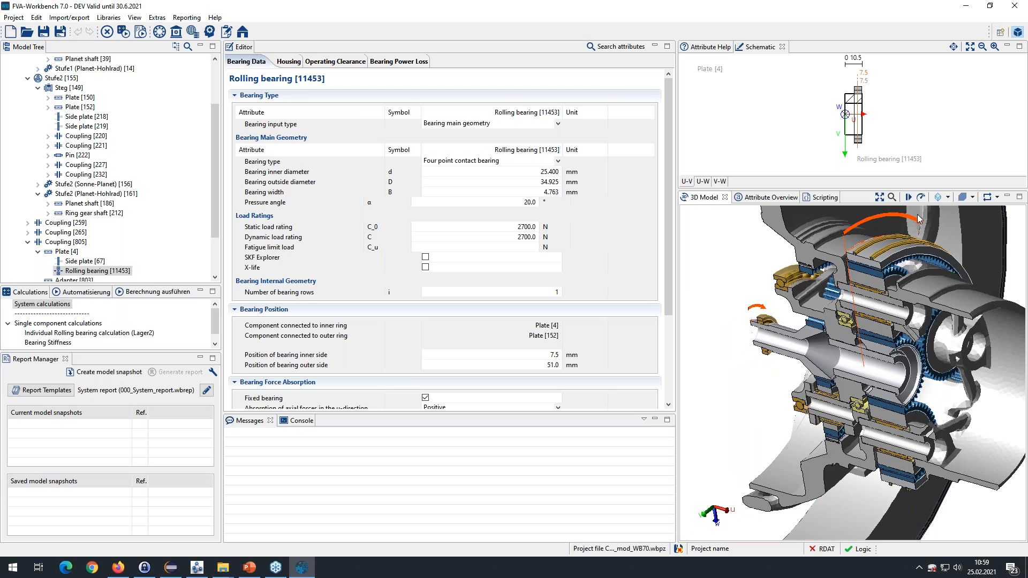
# Step: Remove all cutting planes from the 3D model and animate the rotation of the complete gearbox
pyautogui.rightClick(740, 268)
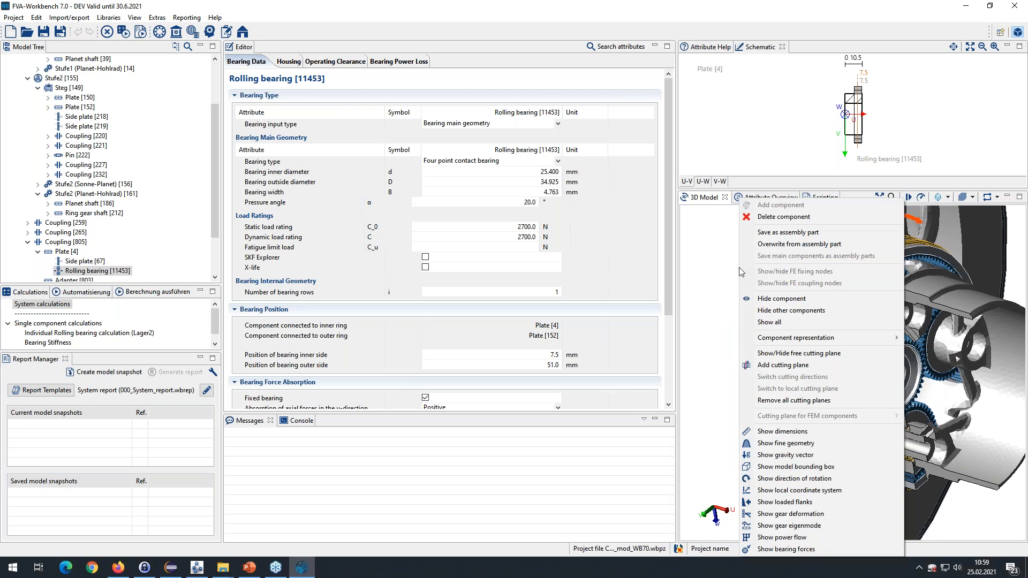
pyautogui.click(792, 401)
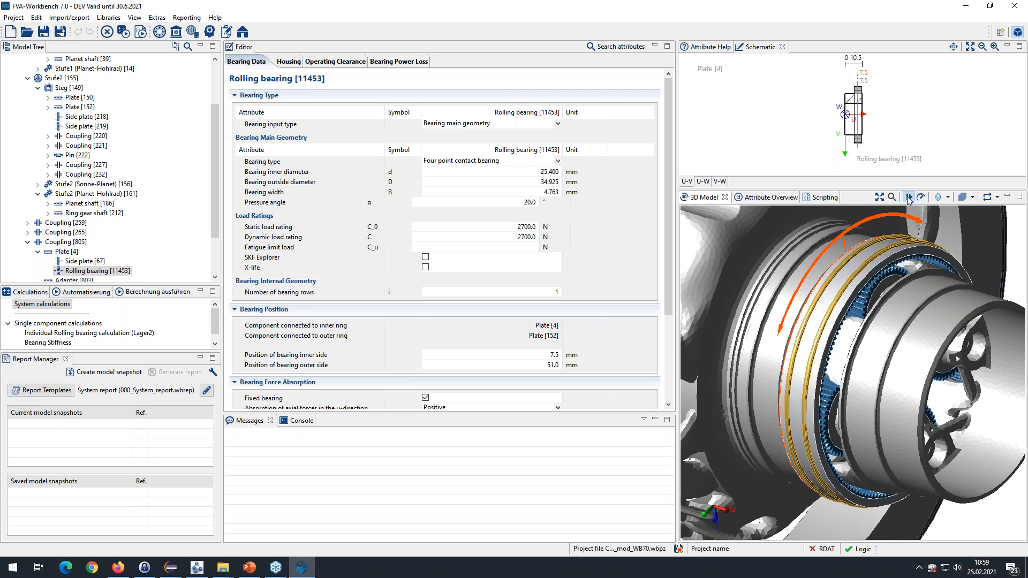
pyautogui.click(920, 198)
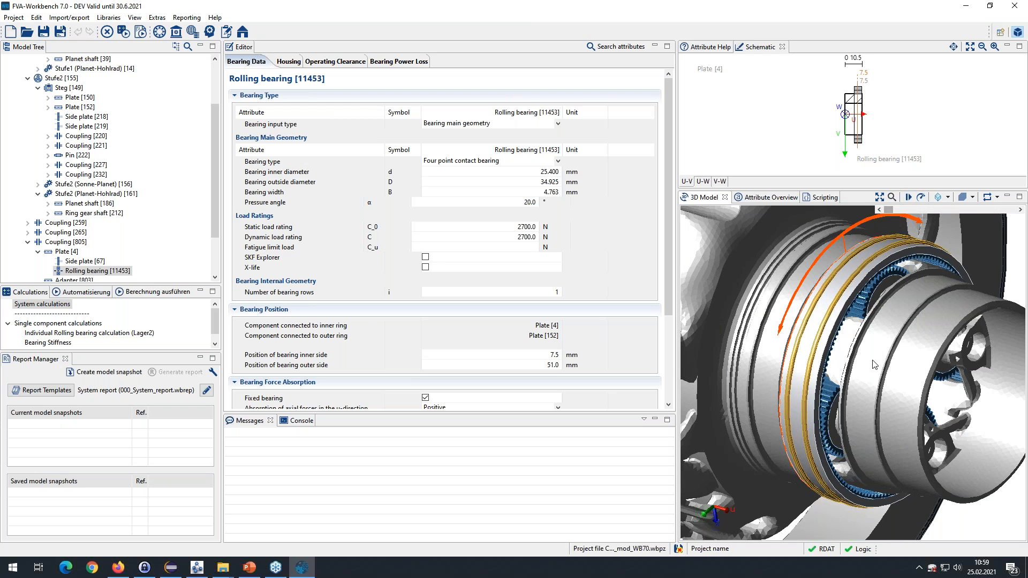
# Step: Examine the moving planetary stages from both ends of the gearbox, including the adapter and the bearings around the first-stage sun gear
pyautogui.moveTo(858, 368); pyautogui.dragTo(835, 312, button='middle')
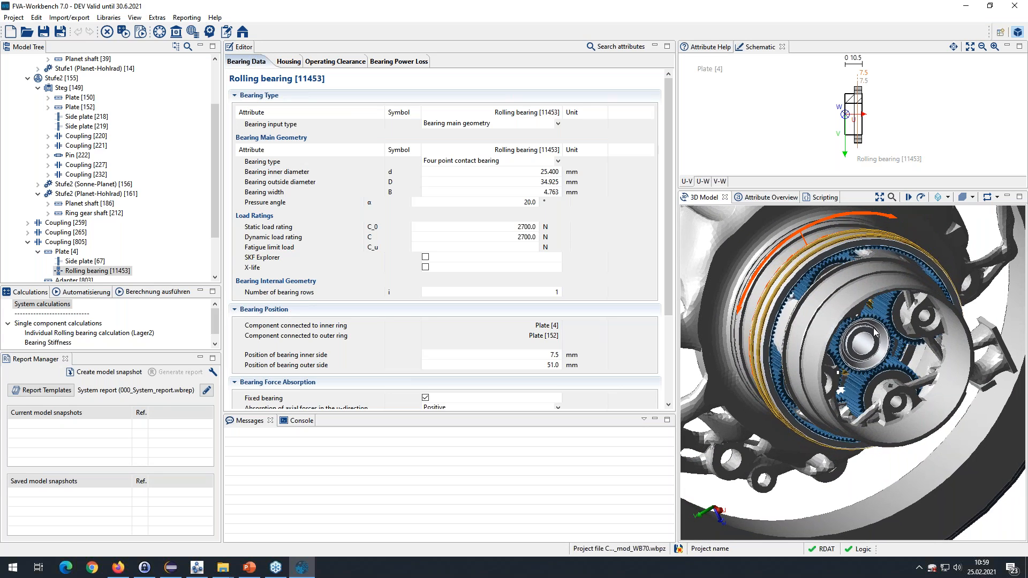
pyautogui.moveTo(776, 361); pyautogui.dragTo(792, 237, button='middle')
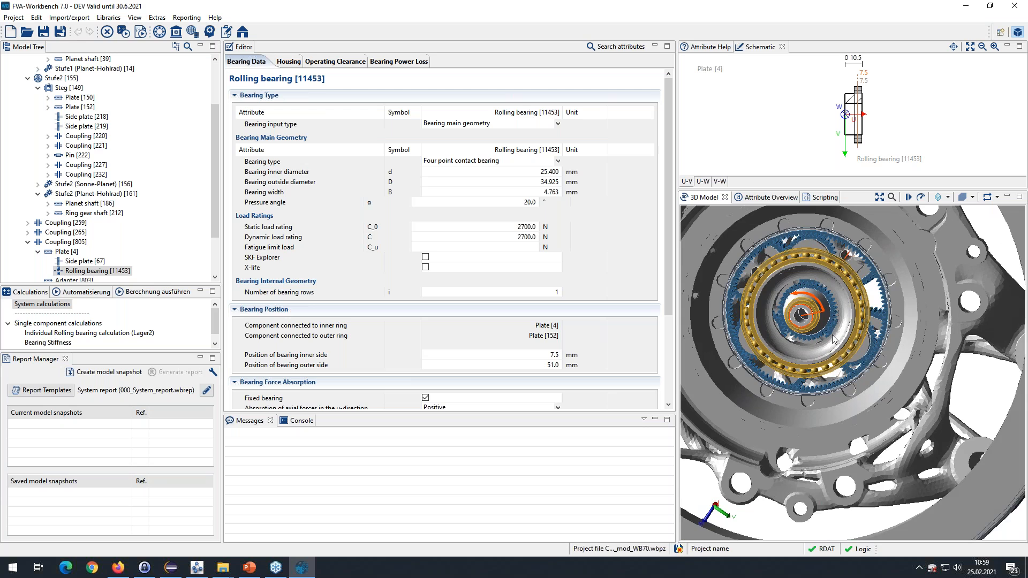
pyautogui.scroll(4, 792, 237)
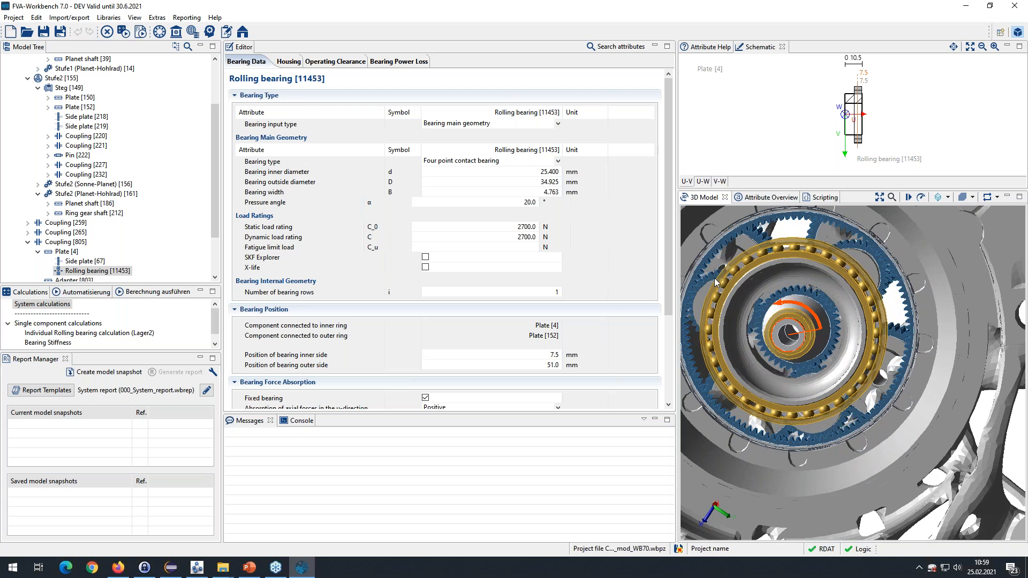
pyautogui.moveTo(797, 334)
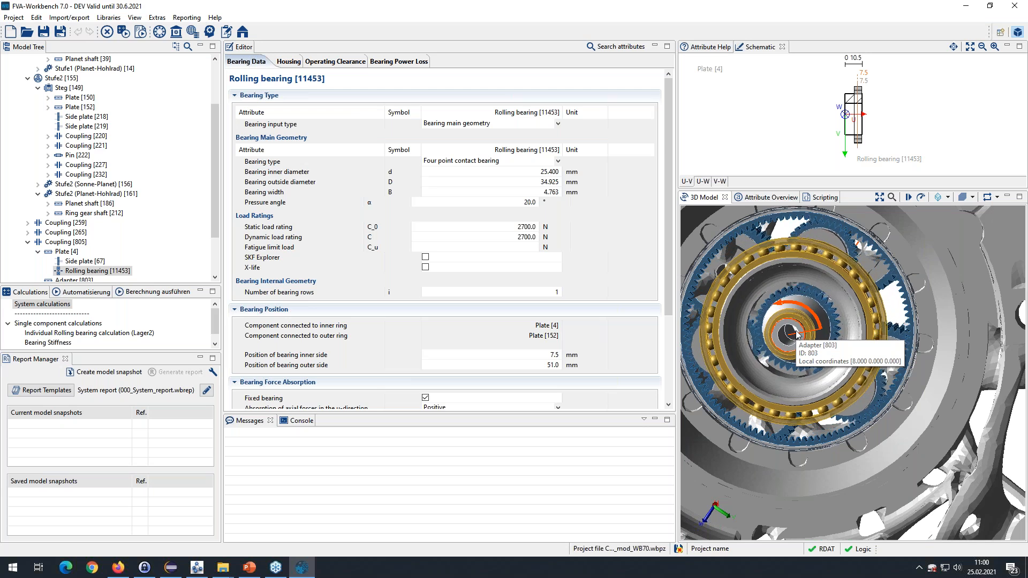
pyautogui.moveTo(924, 262); pyautogui.dragTo(915, 296, button='middle')
pyautogui.moveTo(843, 335)
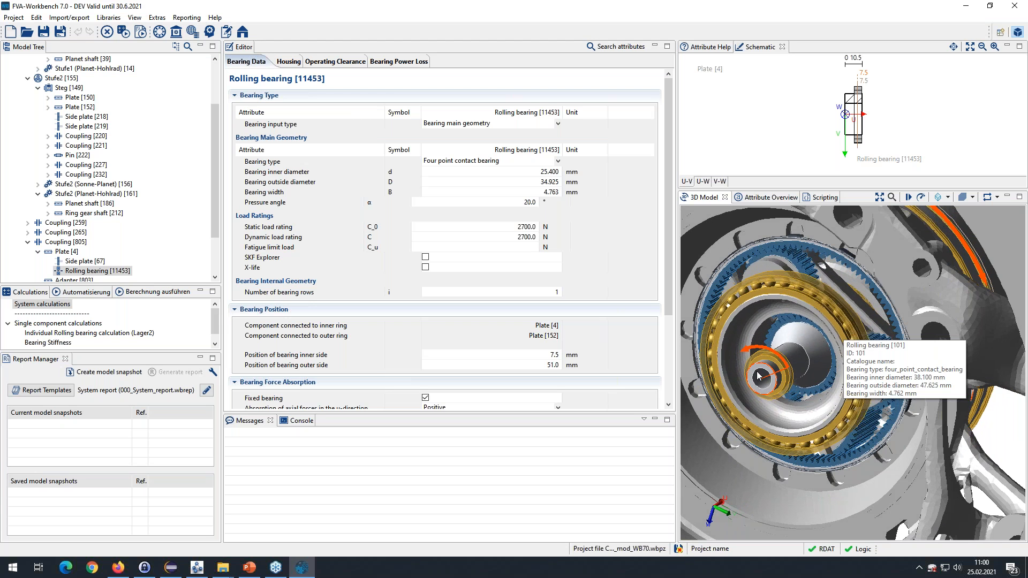
pyautogui.moveTo(758, 375)
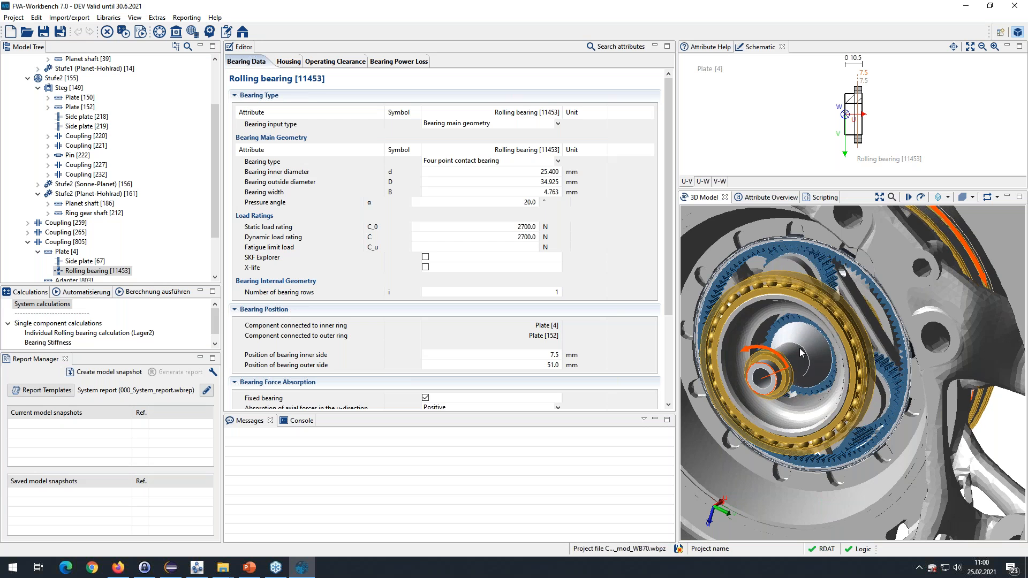
# Step: Fit the whole gearbox in the 3D view, stop the animation and view the model from the side
pyautogui.click(879, 197)
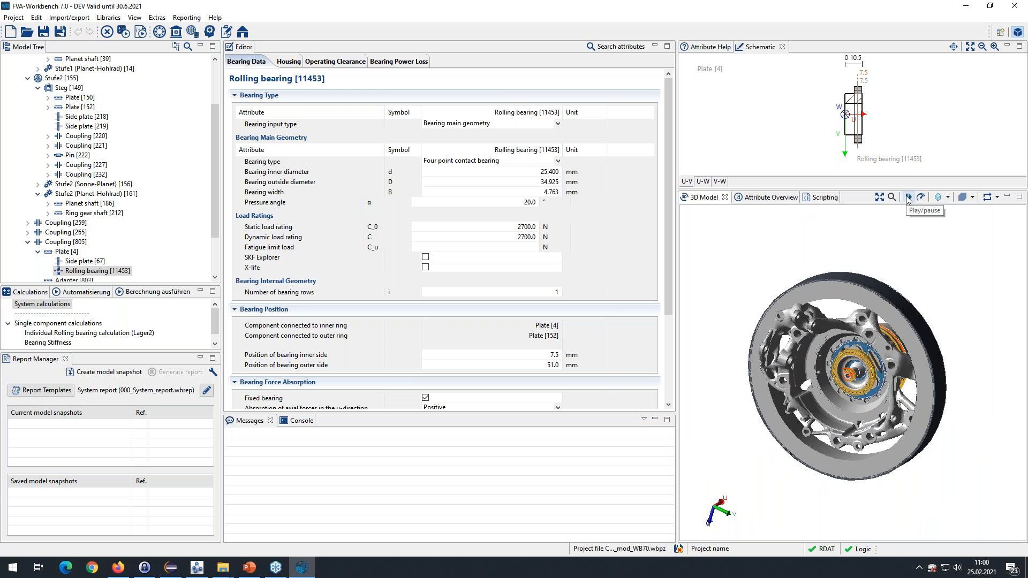
pyautogui.click(908, 198)
pyautogui.moveTo(890, 373); pyautogui.dragTo(819, 379)
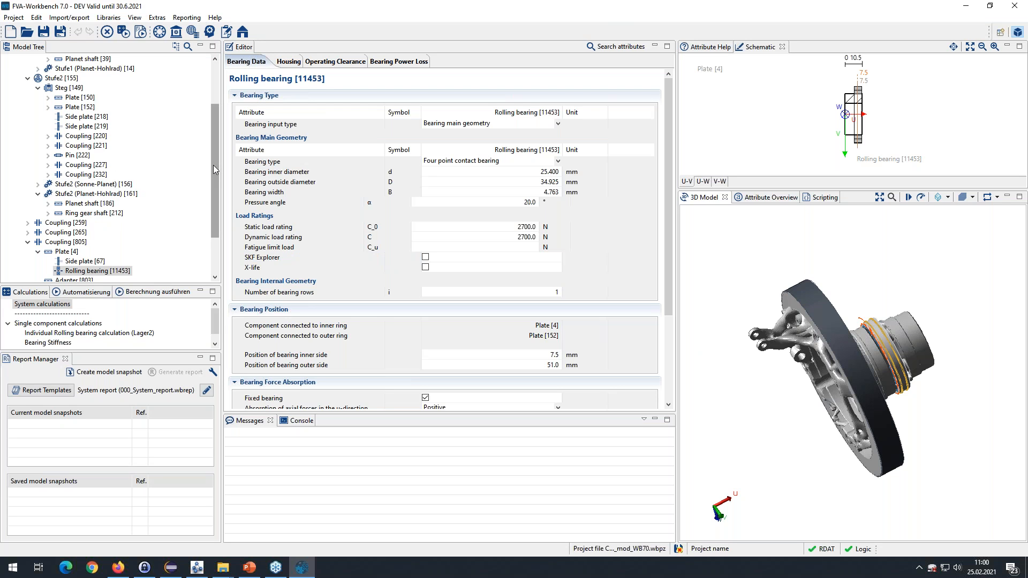
# Step: Inspect Coupling [227] of the Steg carrier with its connected components, position, stiffness and geometry data
pyautogui.moveTo(215, 171); pyautogui.dragTo(214, 204)
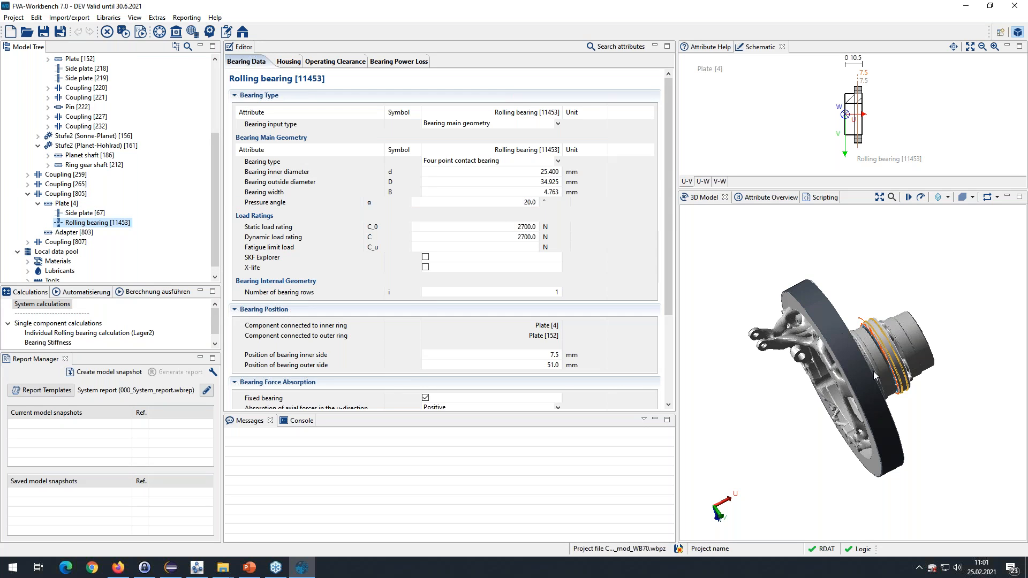
pyautogui.scroll(3, 91, 166)
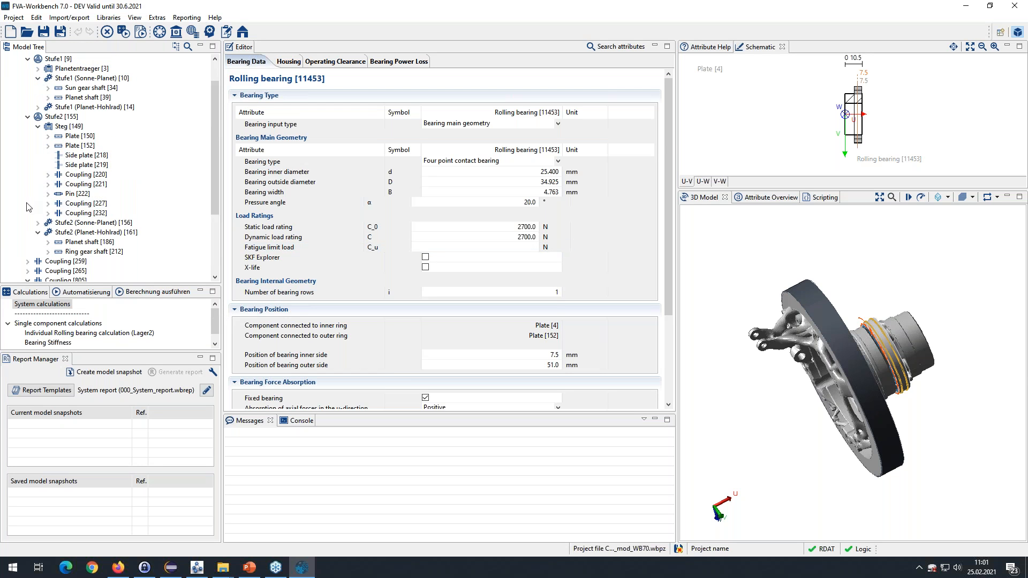
pyautogui.click(48, 204)
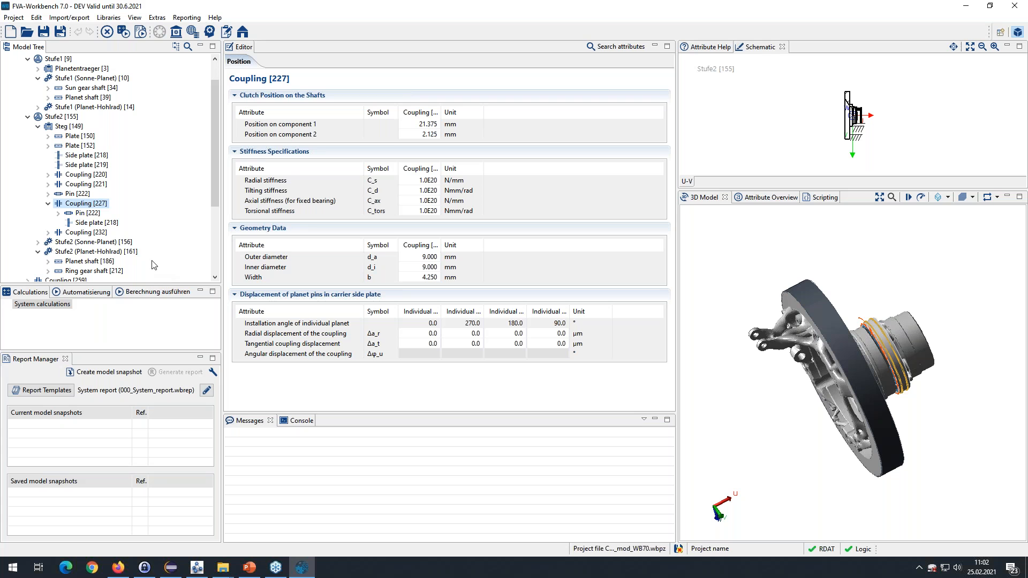
# Step: Switch to PowerPoint, start the slide show at the "Become part of the network" slide and change its display settings
pyautogui.hotkey('alt', 'Tab')
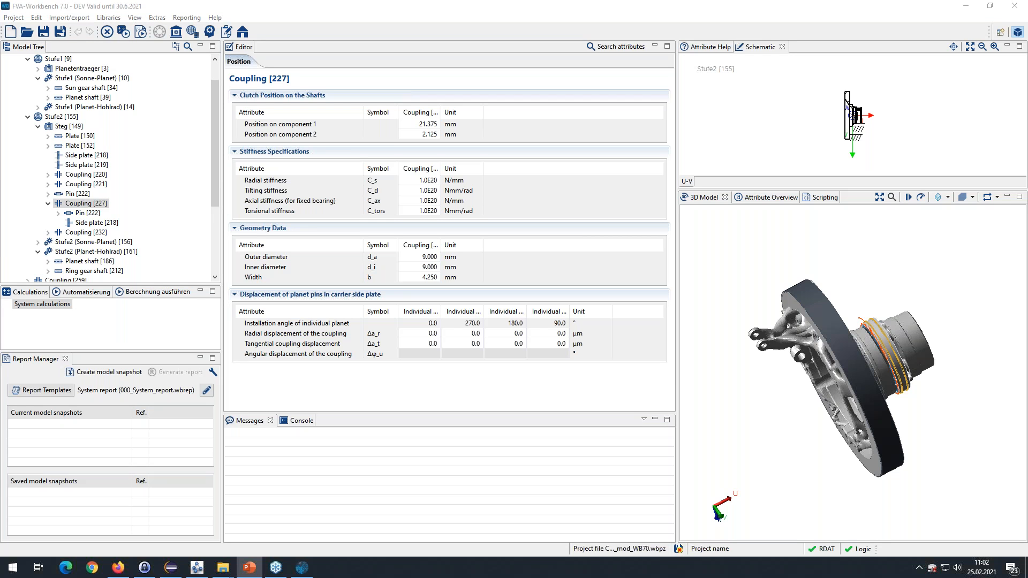
pyautogui.hotkey('shift', 'F5')
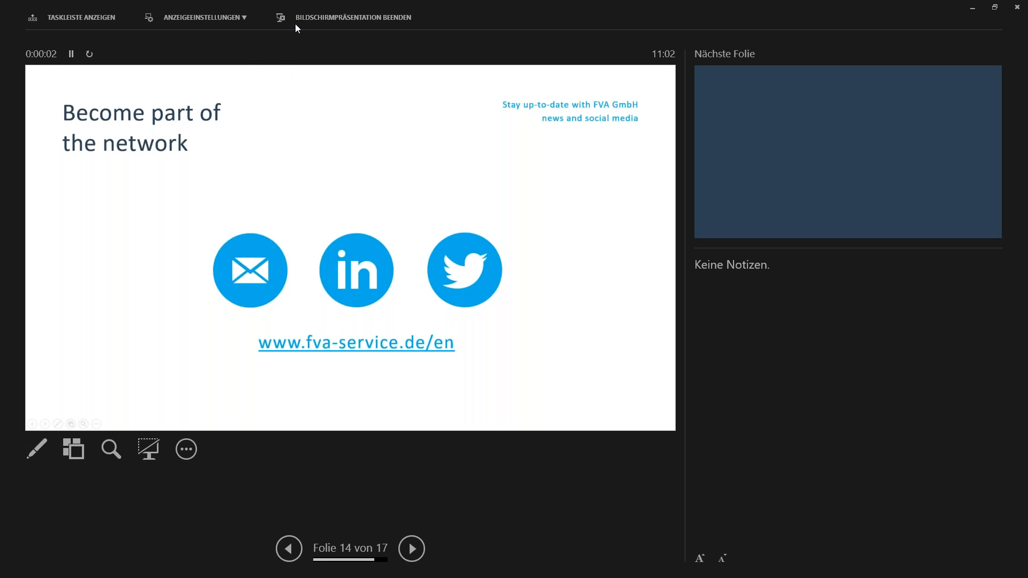
pyautogui.click(229, 18)
pyautogui.click(243, 38)
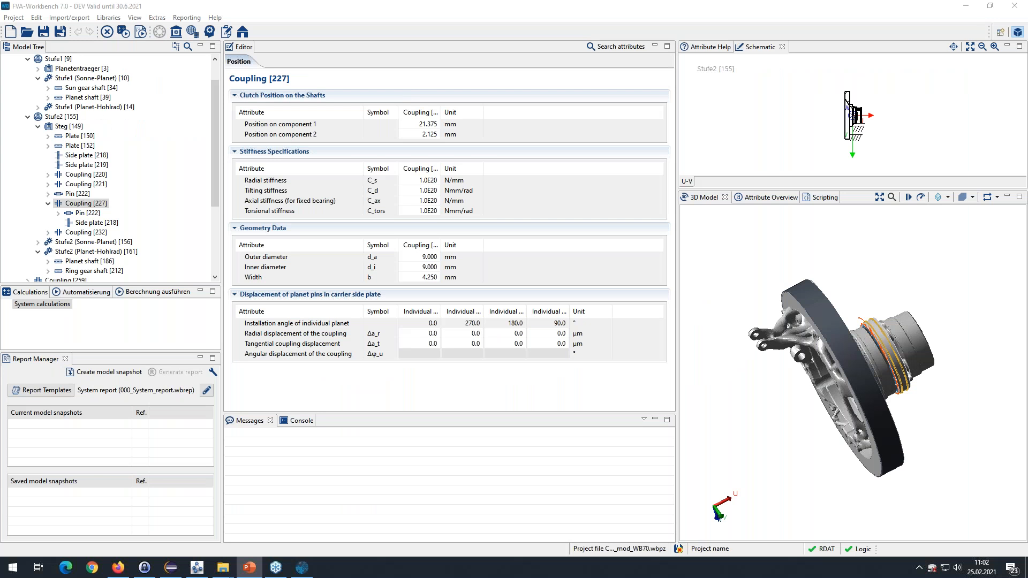
pyautogui.click(280, 567)
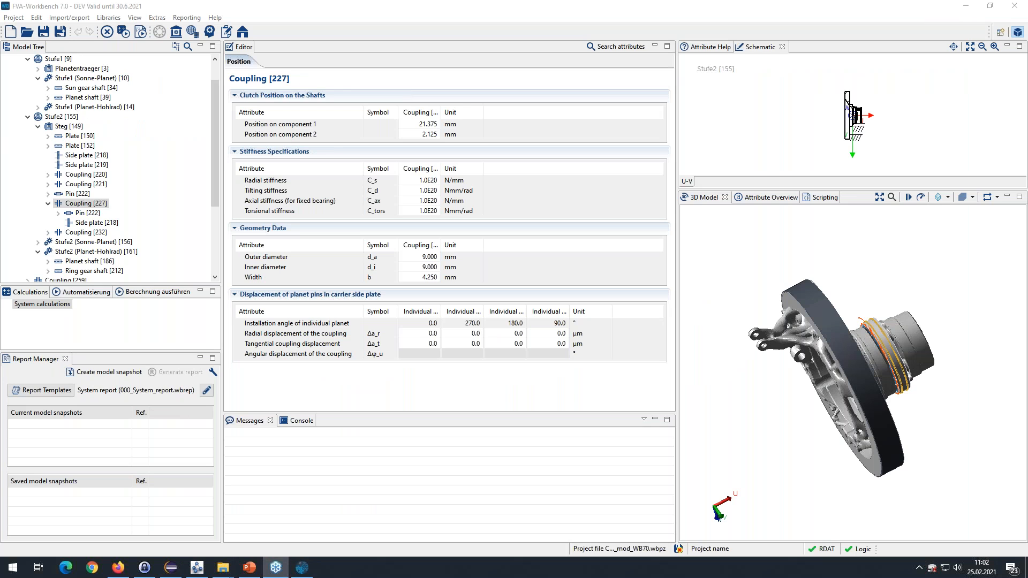